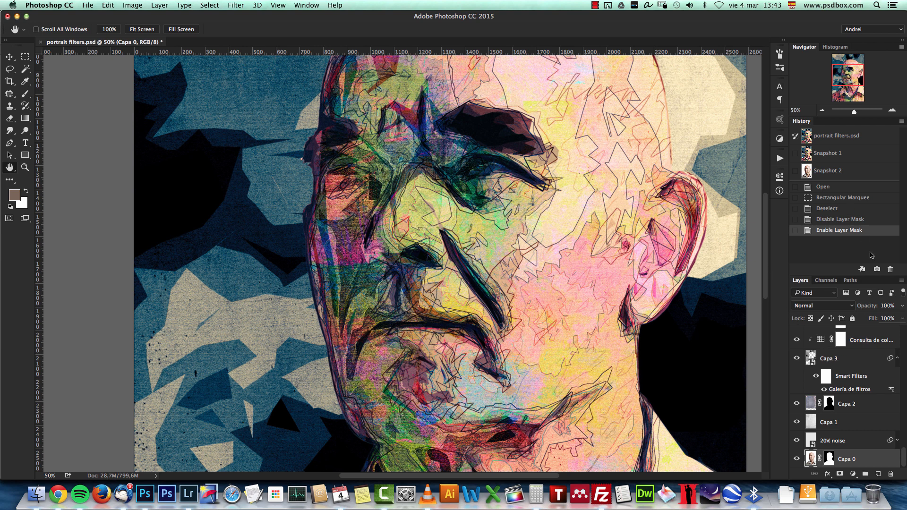
Compare the original portrait in Snapshot 2 with the finished artwork in Snapshot 1
left_click(831, 174)
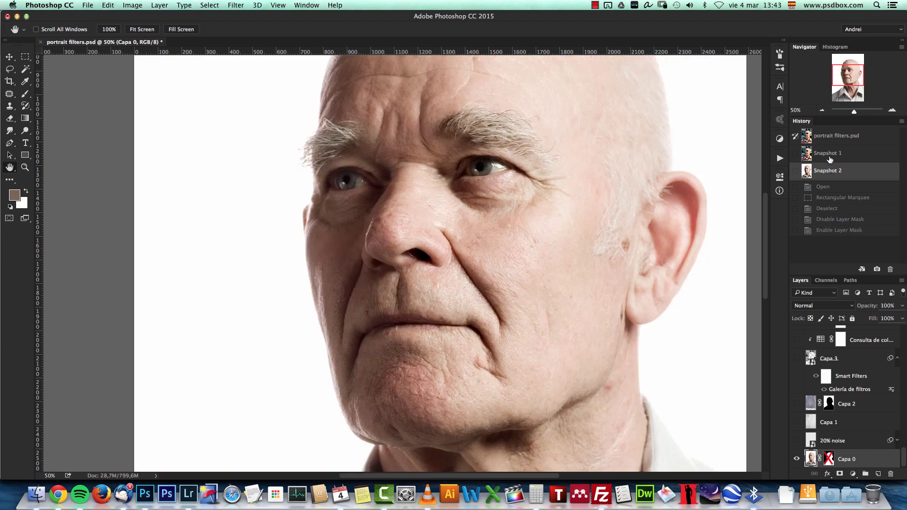
left_click(831, 154)
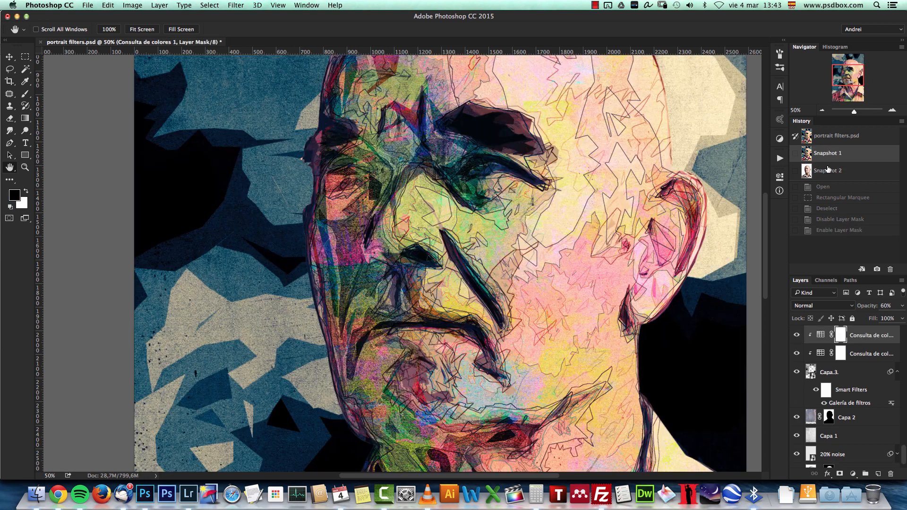
scroll(873, 392, "up", 2)
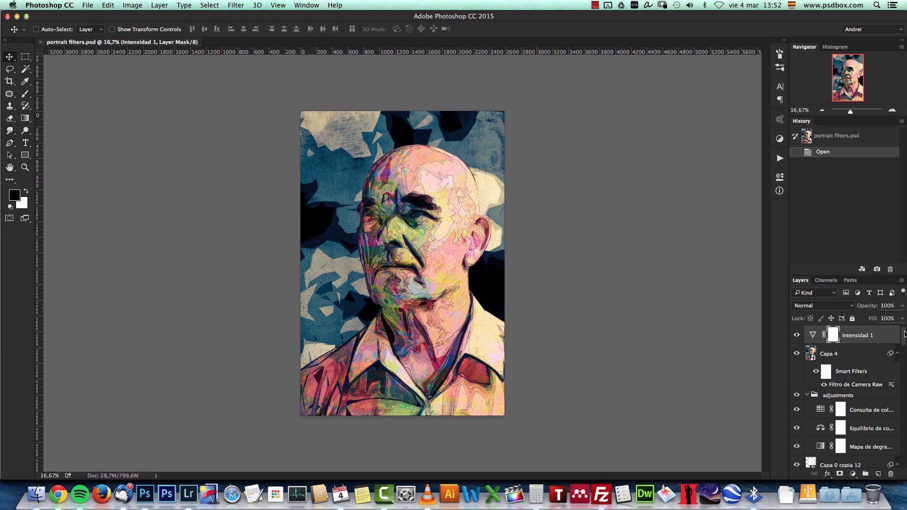
Show only the Capa 0 portrait layer, inspect its layer mask and disable the mask
scroll(887, 377, "down", 10)
left_click(803, 460)
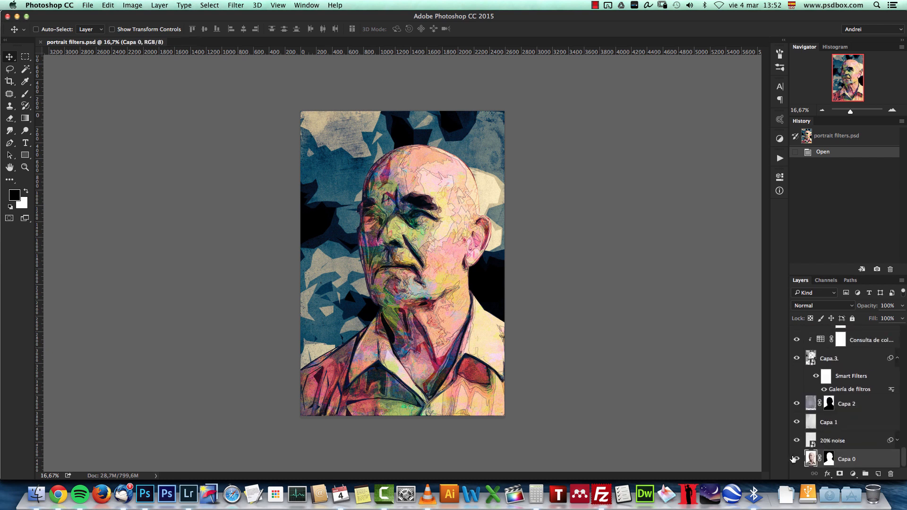
left_click(796, 458, "alt")
key("super")
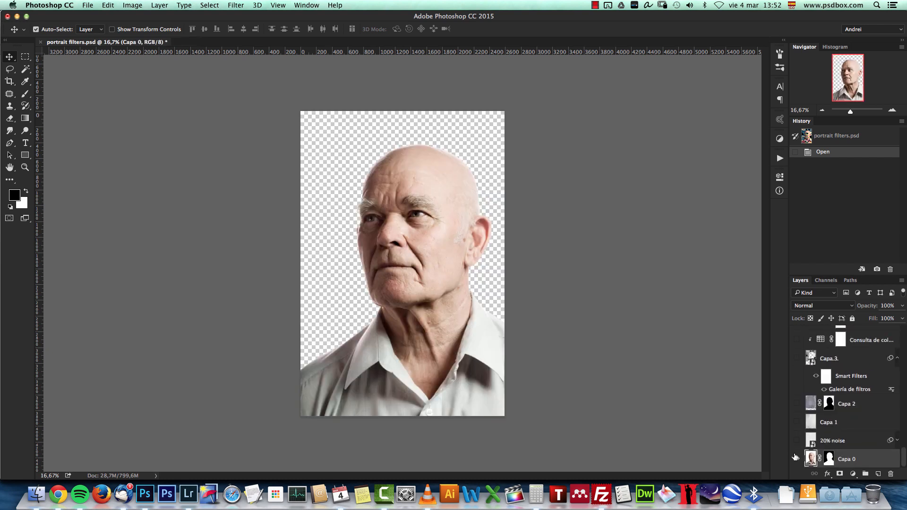
left_click(829, 459, "alt")
left_click(829, 459, "alt")
left_click(829, 459, "shift")
Copy the entire canvas and create a new blank document with the same dimensions
key("super+a")
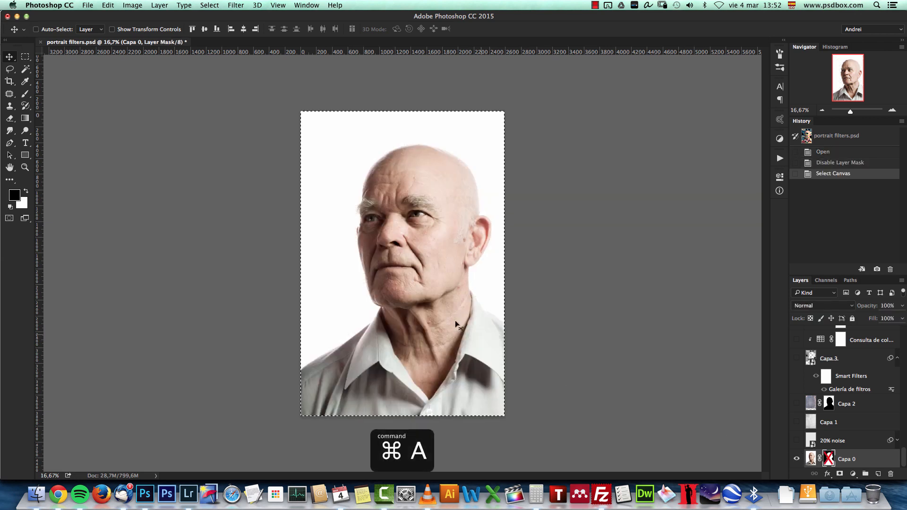
left_click(121, 6)
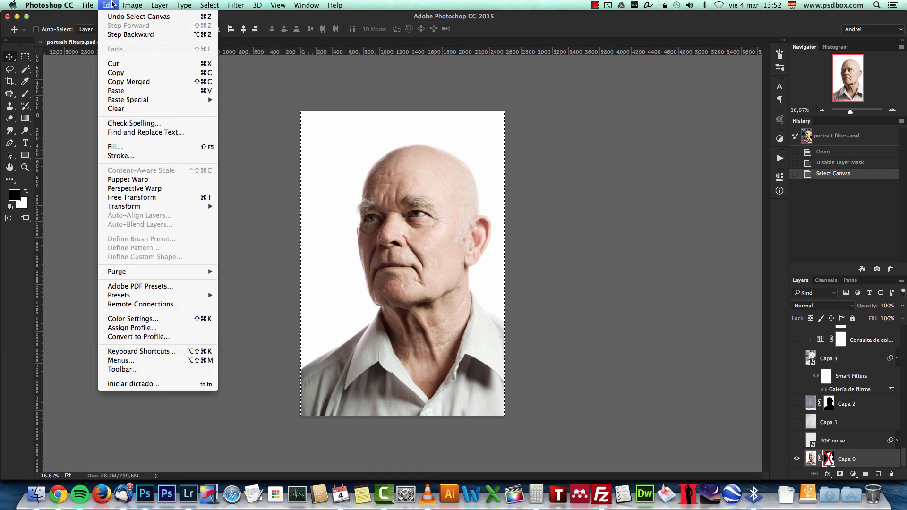
left_click(135, 81)
key("super+n")
key("Return")
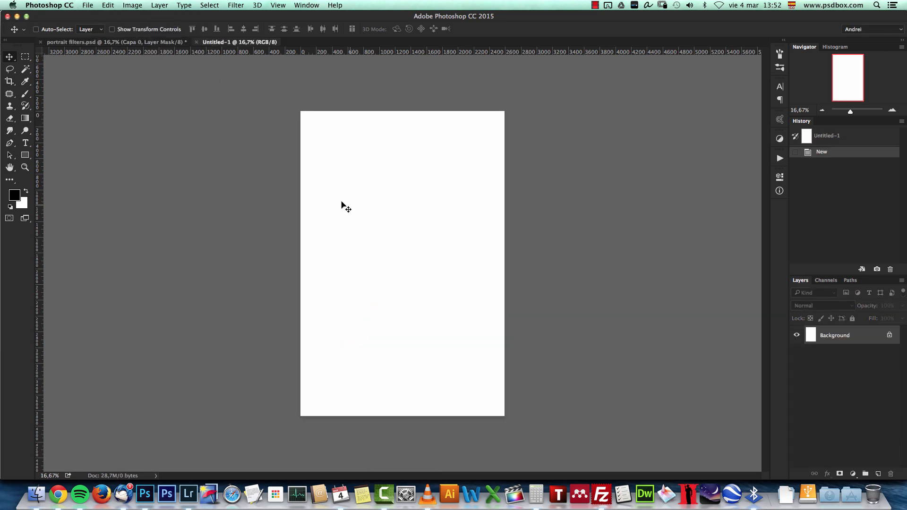
In portrait filters.psd, remove the selection and re-enable the Capa 0 layer mask
left_click(150, 42)
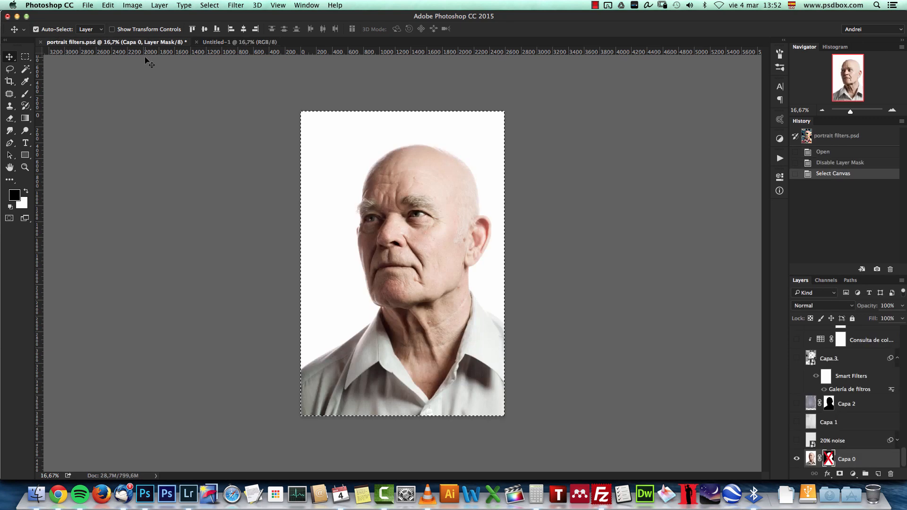
key("super+d")
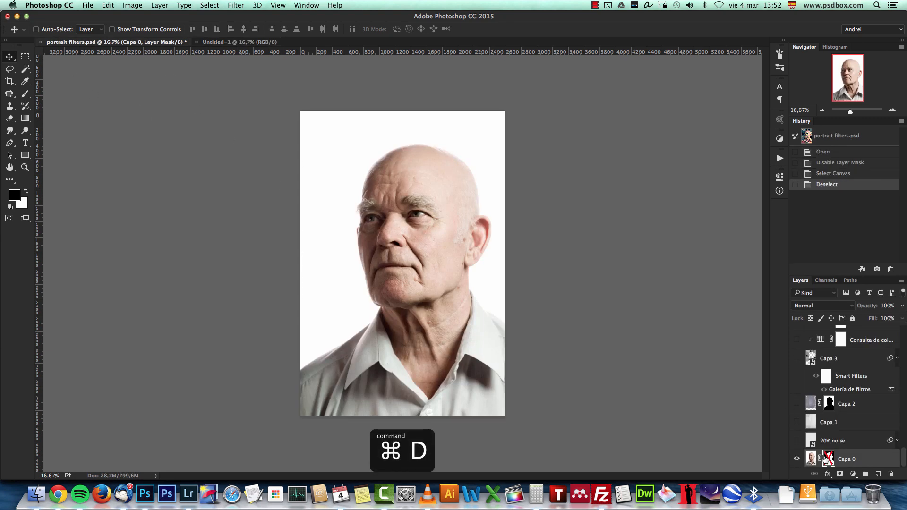
left_click(830, 459, "shift")
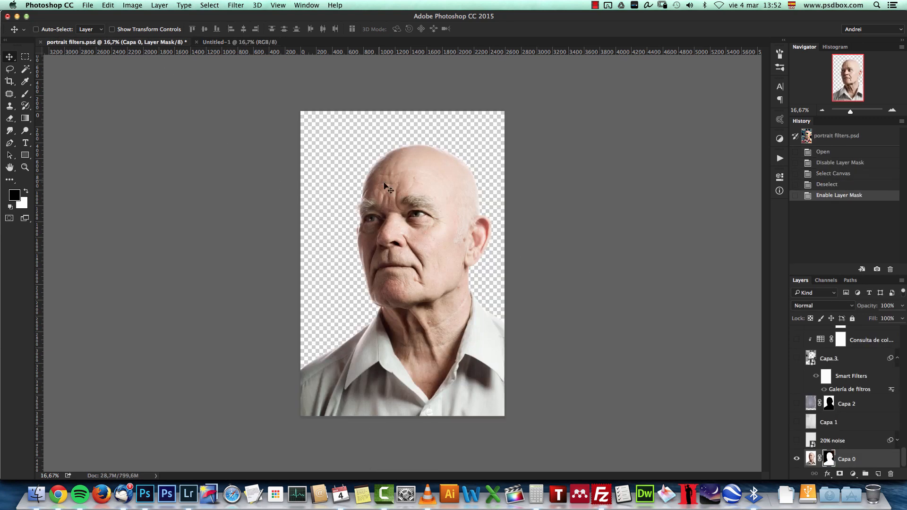
left_click(829, 459, "shift")
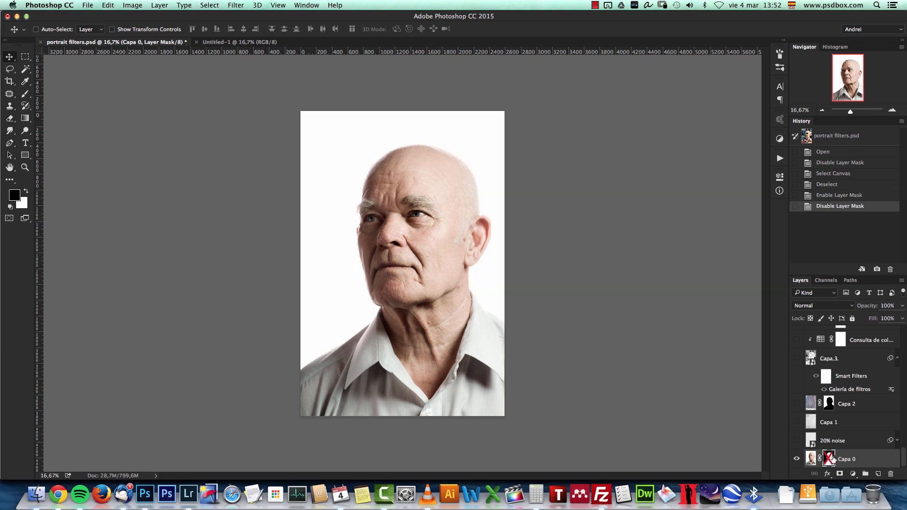
left_click(828, 459, "shift")
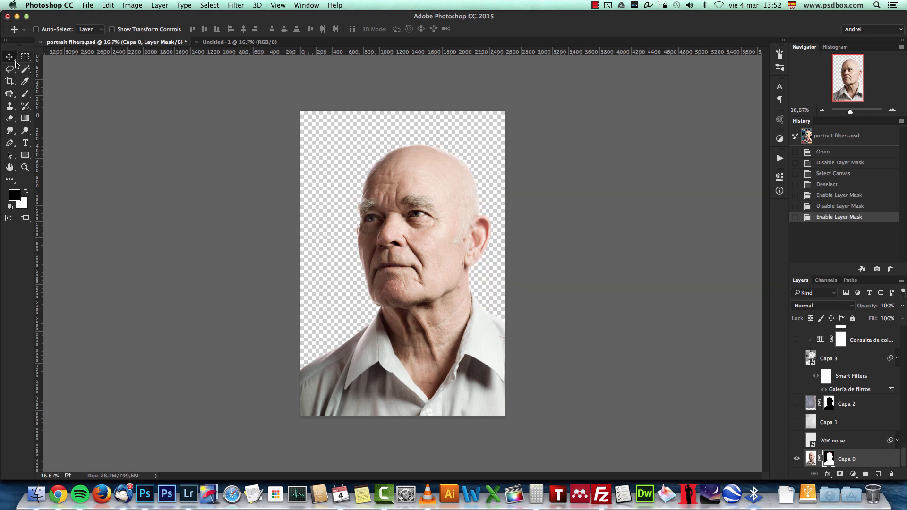
Copy the masked Capa 0 layer into Untitled-1 and position it to fit the canvas
left_click(243, 42)
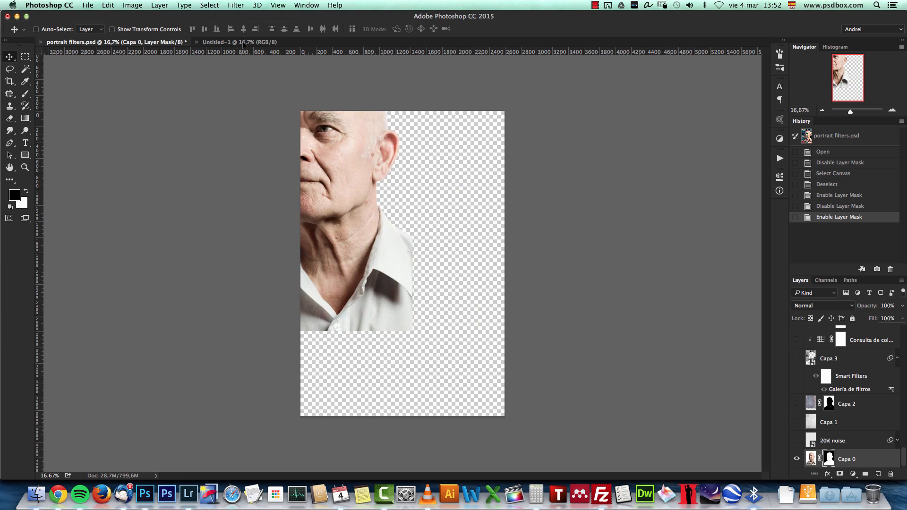
left_click_drag(358, 130, 407, 206)
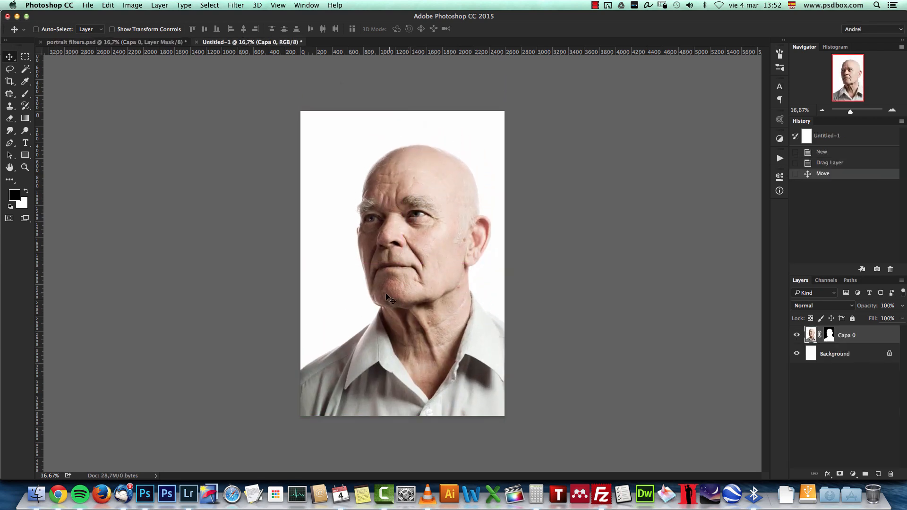
left_click_drag(415, 311, 389, 301)
Rename the copied portrait layer as original
double_click(846, 336)
type("original")
key("Return")
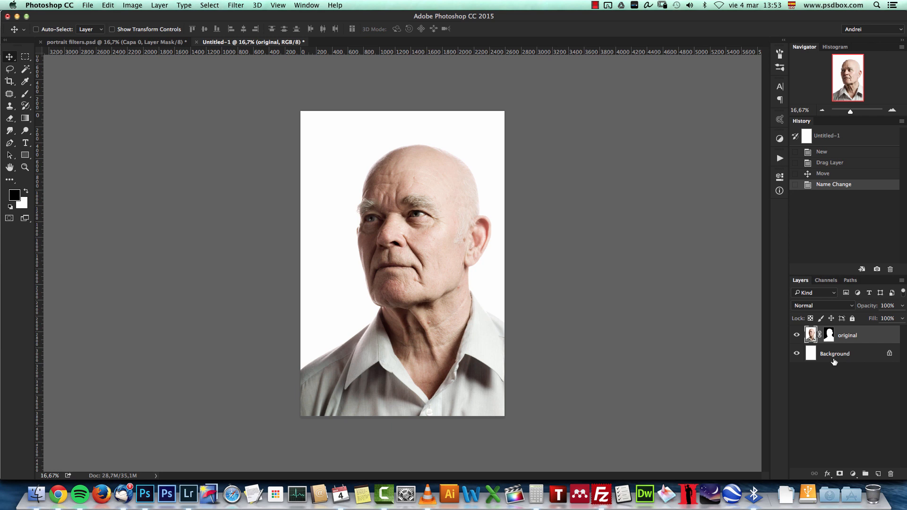
Convert the locked Background into a regular layer and place it above the original layer
double_click(845, 357, "alt")
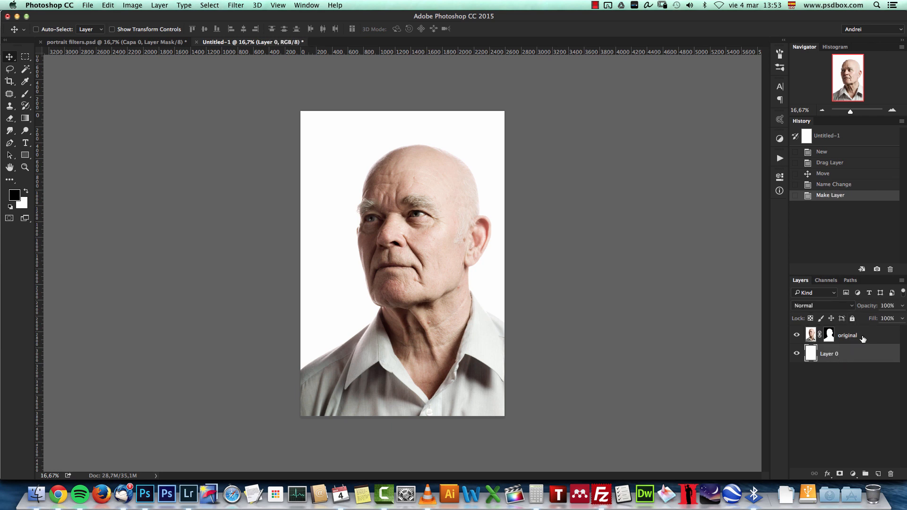
left_click(860, 338)
left_click_drag(865, 336, 850, 363)
left_click(850, 342)
Rename the white layer at the top of the stack as base
double_click(832, 336)
type("base")
key("Return")
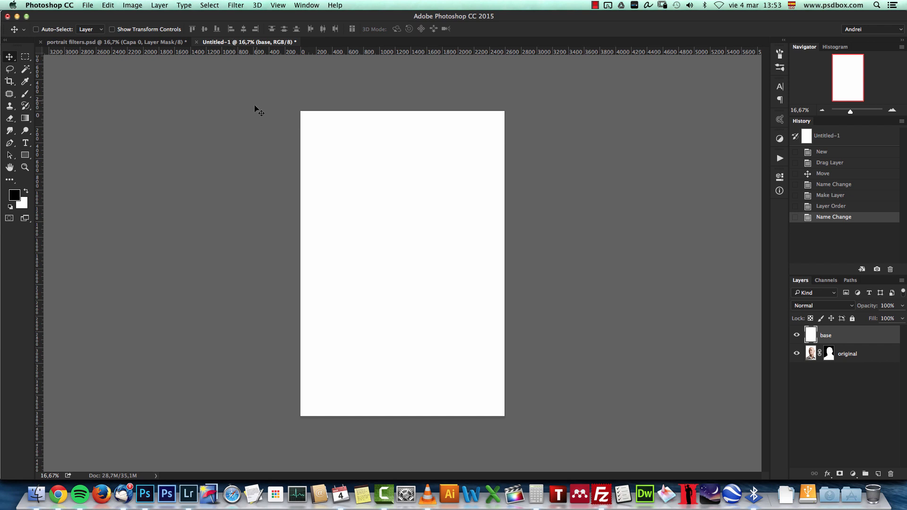
Apply monochromatic Gaussian Add Noise to the base layer with an amount of 20%
left_click(236, 5)
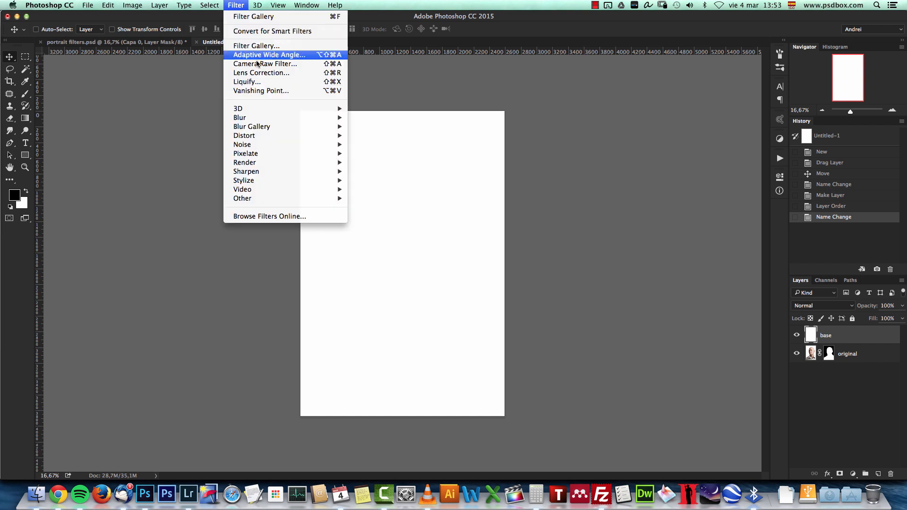
mouse_move(342, 145)
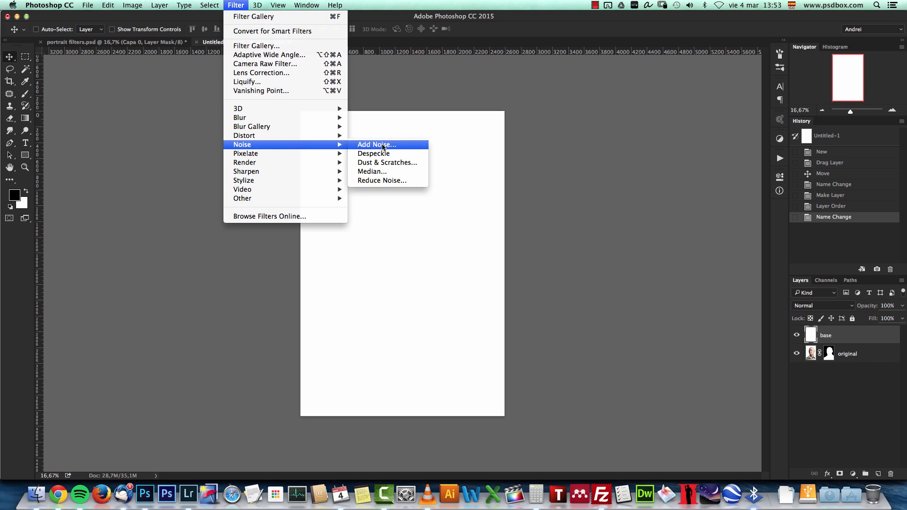
left_click(392, 147)
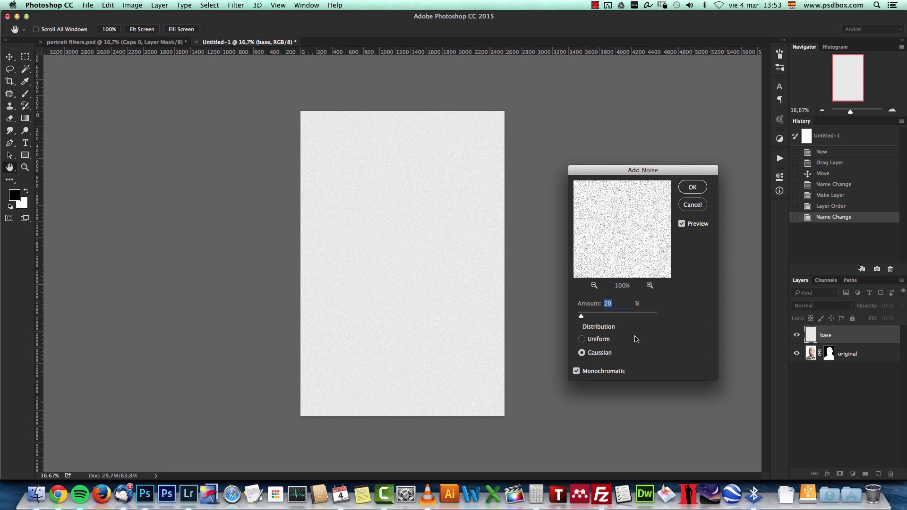
left_click(693, 186)
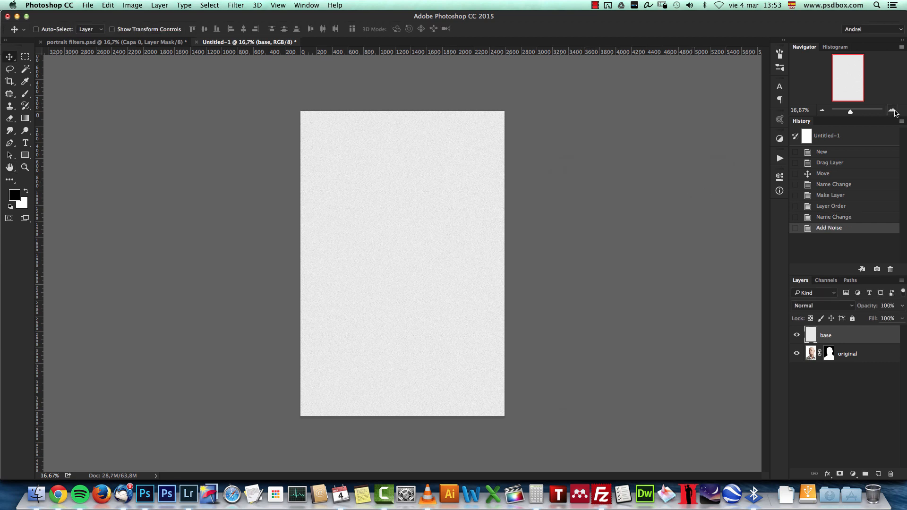
Apply a Gaussian Blur with a 1.0 pixel radius to the base layer
left_click(894, 112)
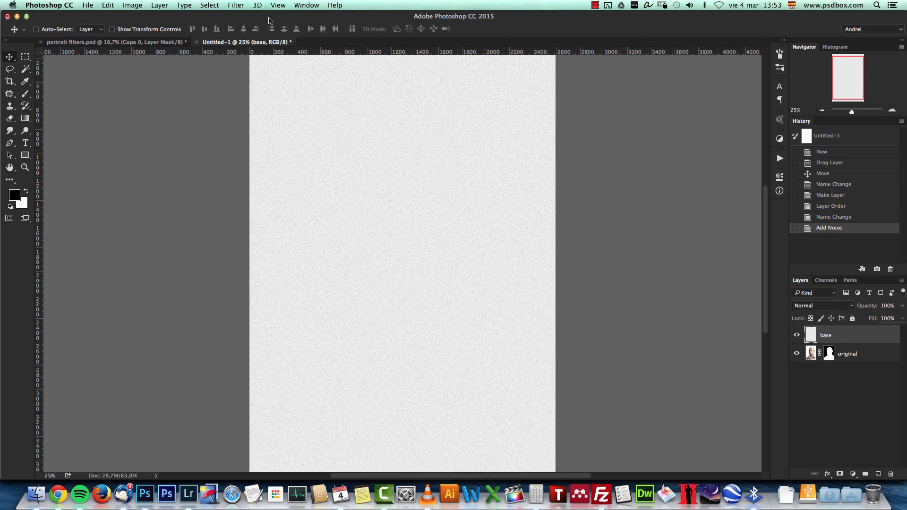
left_click(233, 7)
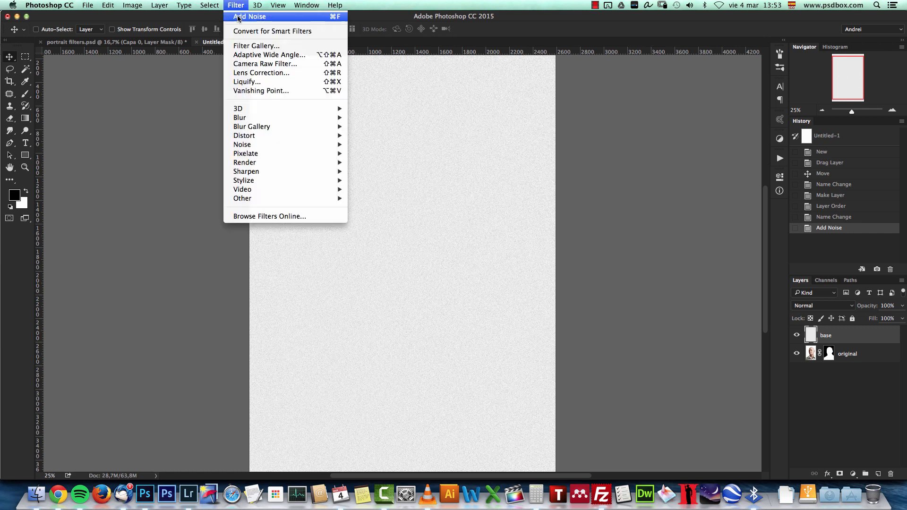
mouse_move(270, 138)
mouse_move(294, 121)
left_click(388, 154)
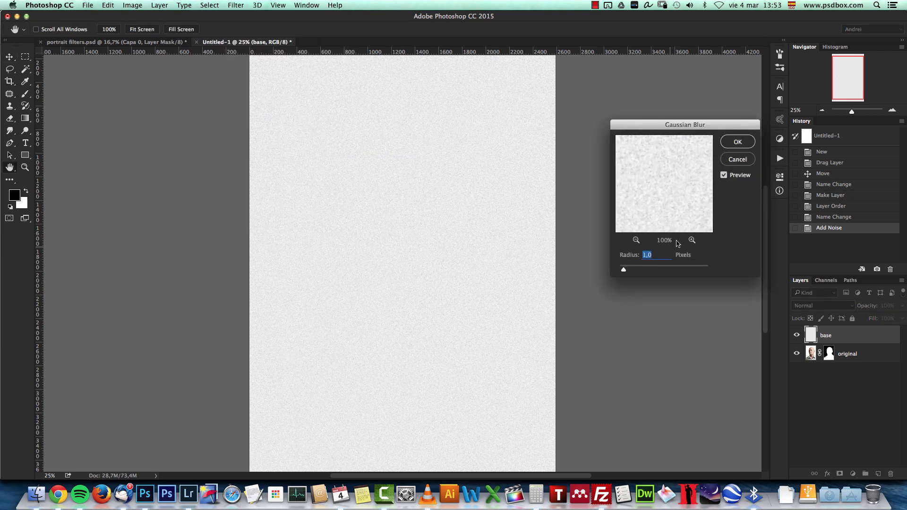
left_click(737, 142)
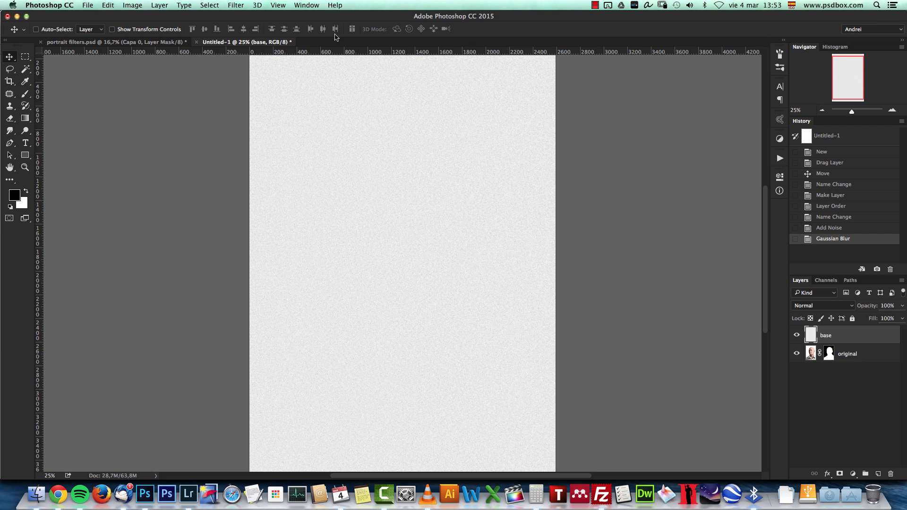
In the Filter Gallery, delete the Cutout effect and replace Chalk & Charcoal with the Texturizer texture filter
left_click(235, 5)
left_click(255, 44)
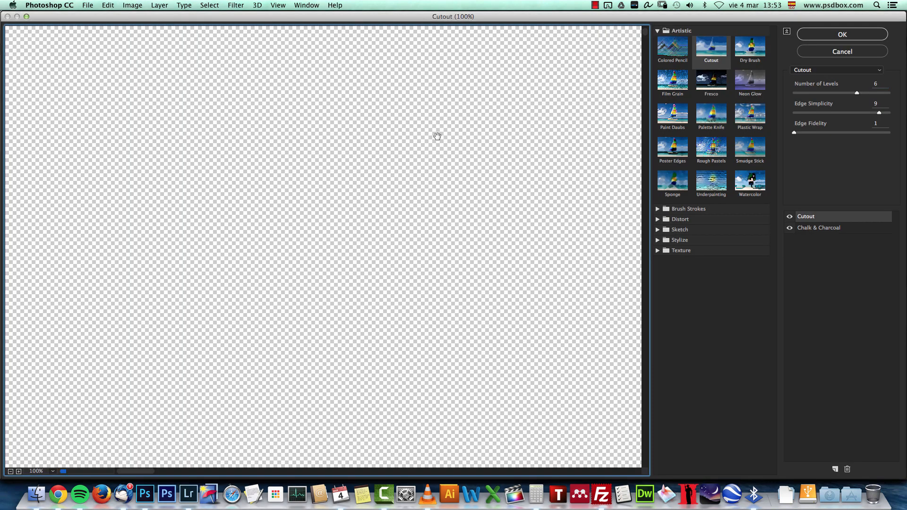
left_click(848, 469)
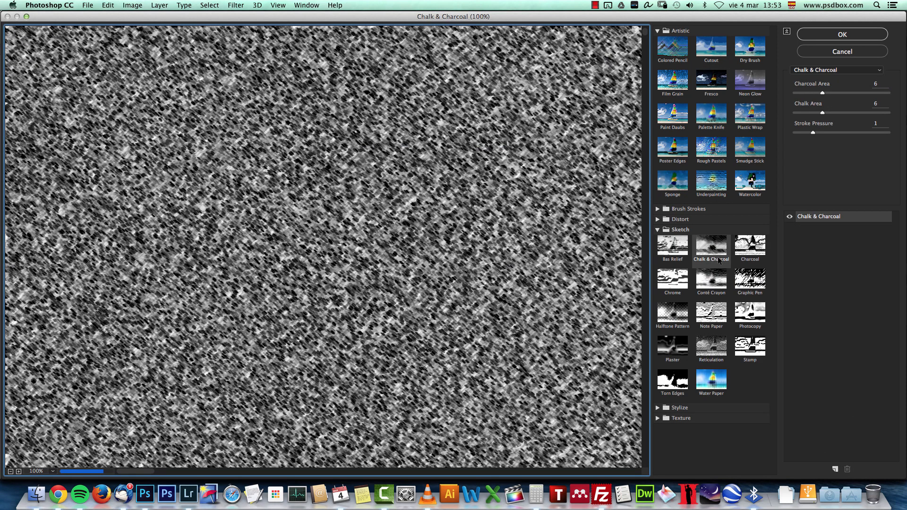
left_click(671, 419)
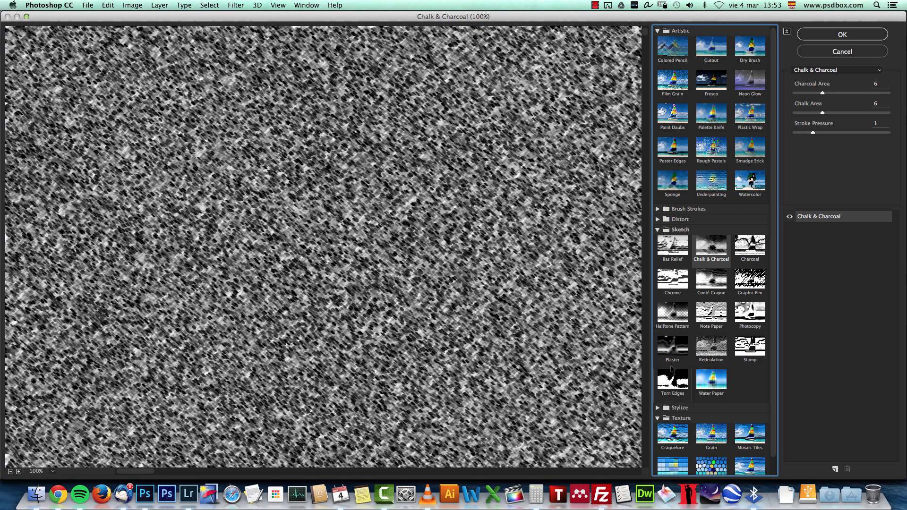
left_click(657, 31)
left_click(657, 62)
left_click(657, 82)
left_click(657, 83)
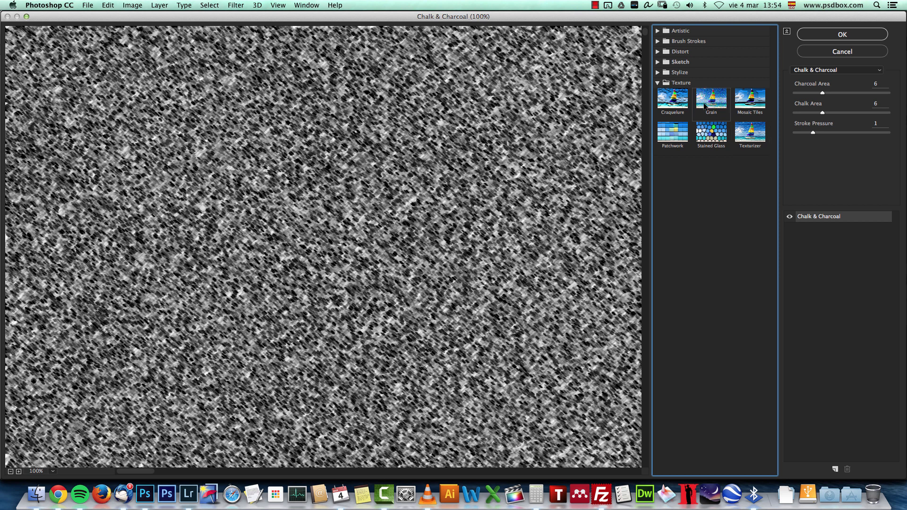
left_click(749, 134)
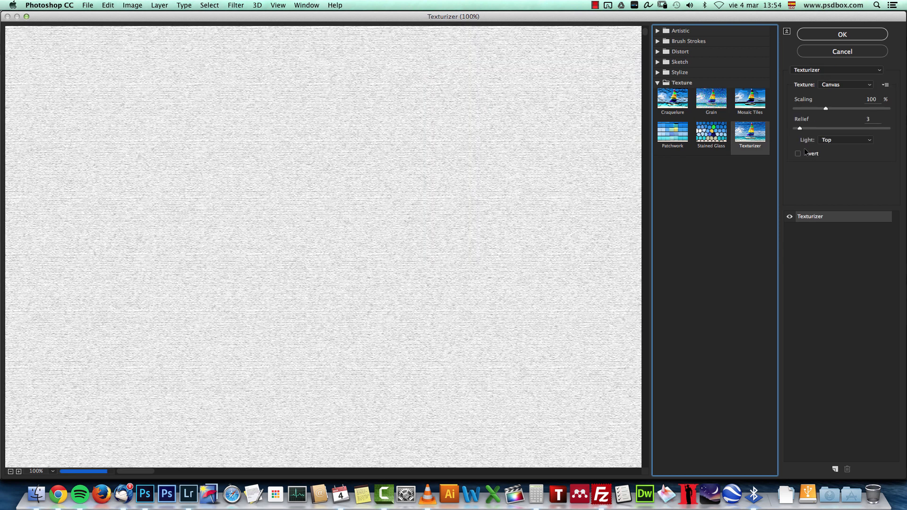
Apply the Texturizer to the base layer with Canvas texture, 100% scaling, relief 3 and light from Top
left_click_drag(877, 99, 848, 137)
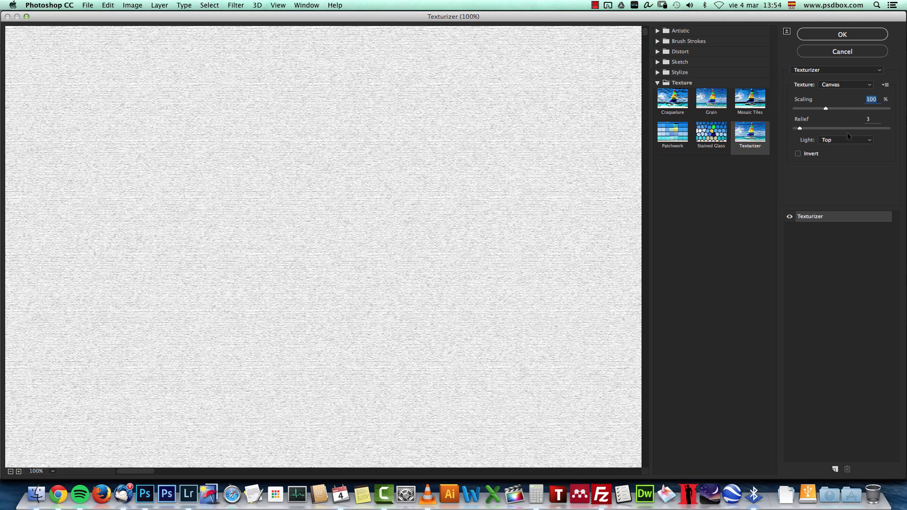
left_click(870, 119)
left_click(837, 138)
left_click(858, 115)
left_click(842, 34)
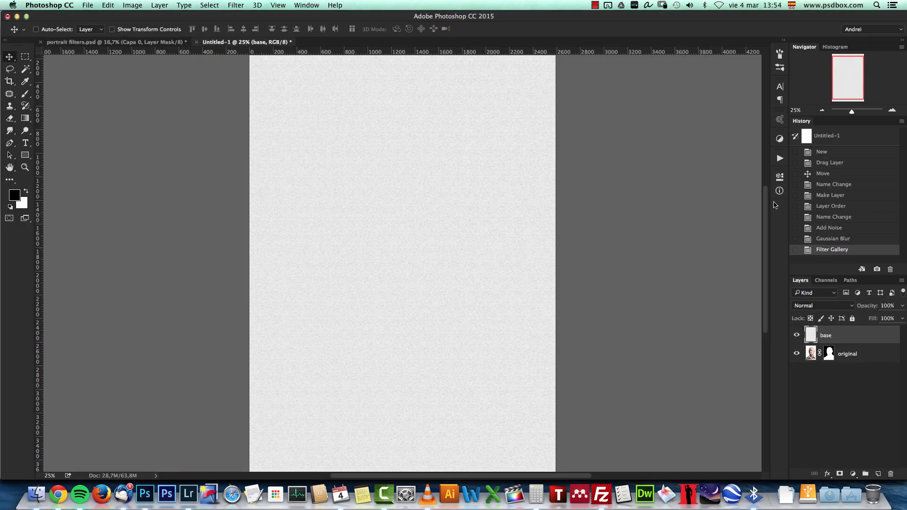
key("super+1")
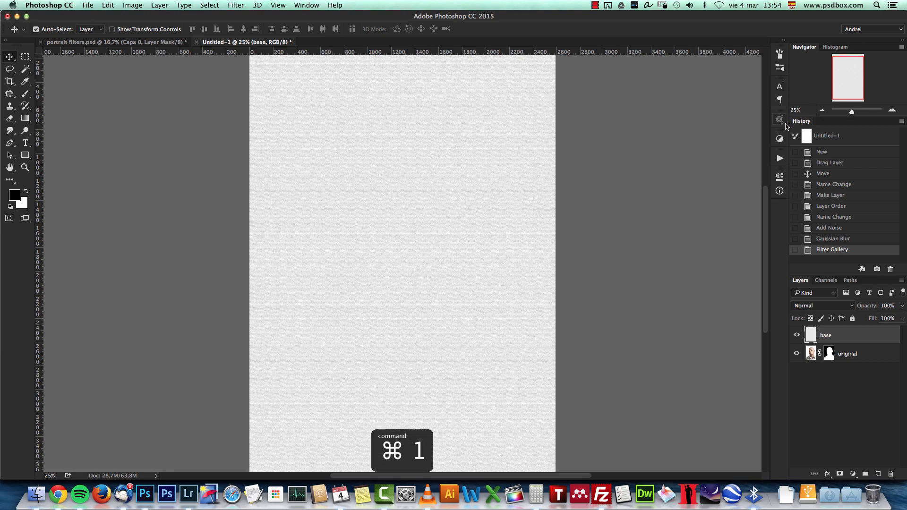
left_click(821, 113)
left_click(822, 112)
left_click(822, 112)
left_click(820, 113)
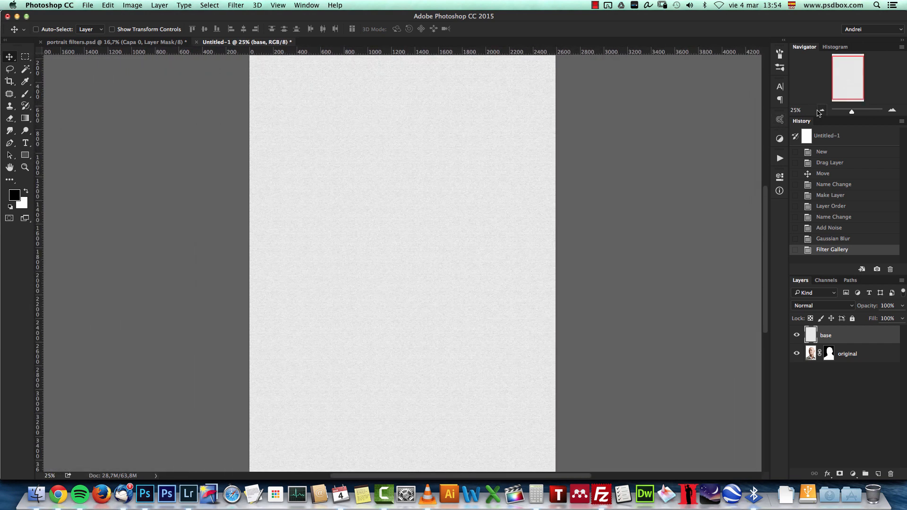
Open the texture images 36452784_l.jpg, background-737628.jpg and Depositphotos_13421391_original.jpg together from the Portrait filters folder
left_click(821, 113)
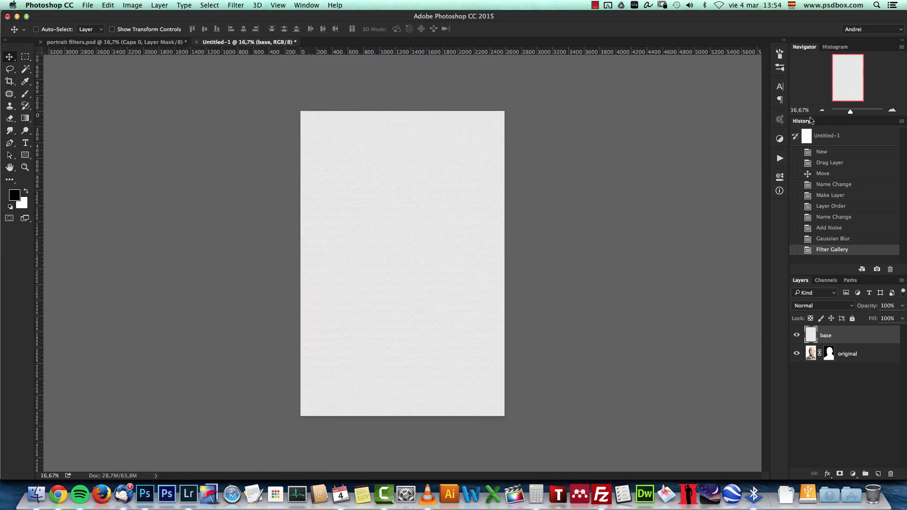
key("super+o")
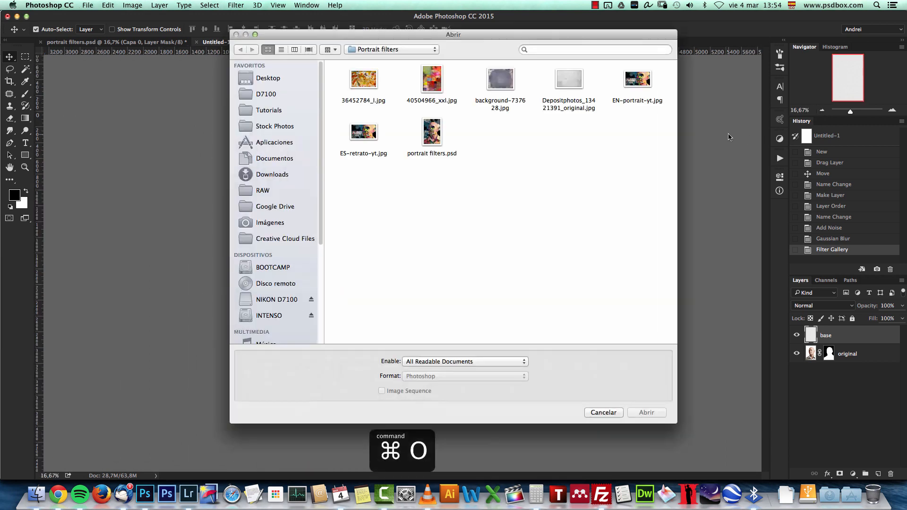
left_click(371, 85)
left_click(508, 82, "super")
left_click(569, 82, "super")
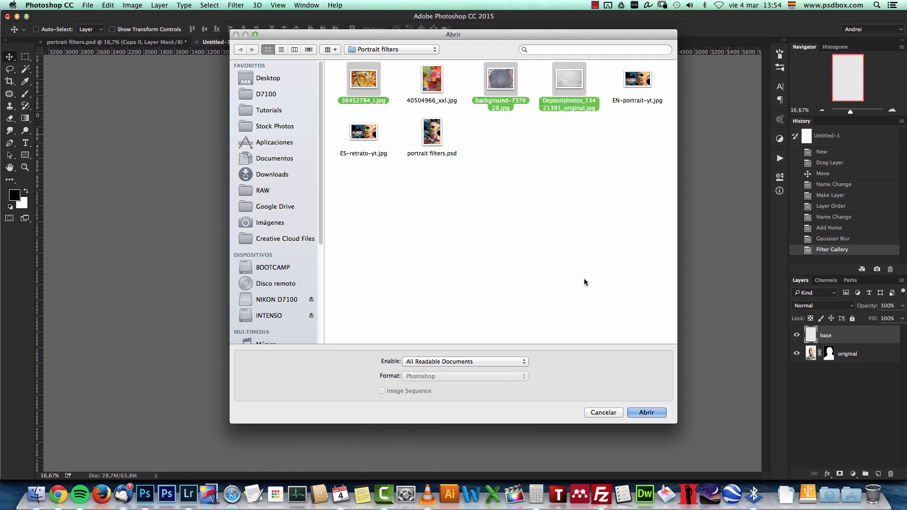
left_click(646, 412)
Copy the entire Depositphotos concrete texture, close its file and paste it into the Untitled-1 document
key("super+a")
key("super+c")
key("super+w")
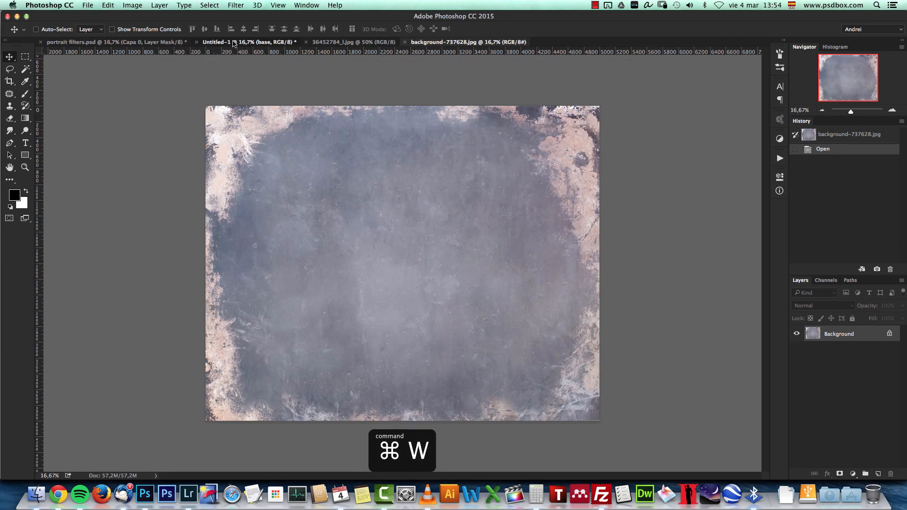
left_click(233, 43)
key("super+v")
Rotate the pasted concrete texture by -90° and position it to cover the whole canvas
key("super+t")
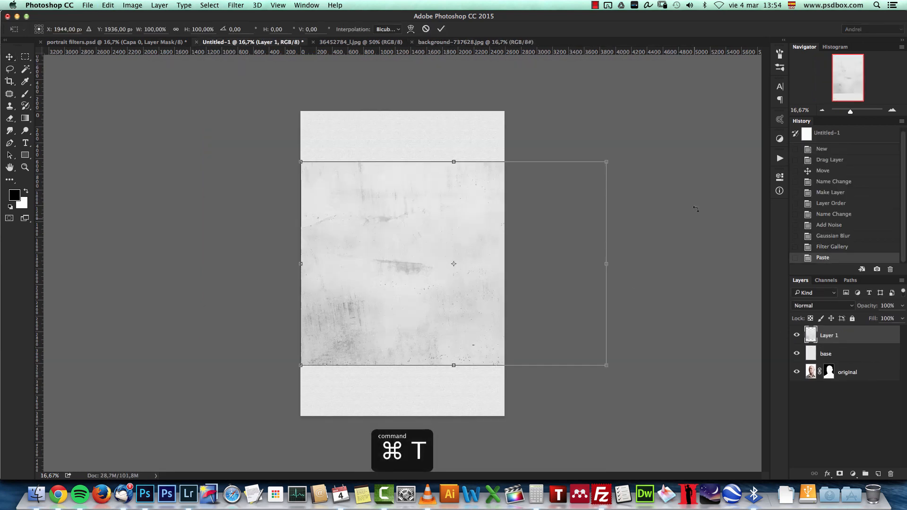
left_click_drag(639, 162, 396, 144)
left_click_drag(485, 227, 432, 232)
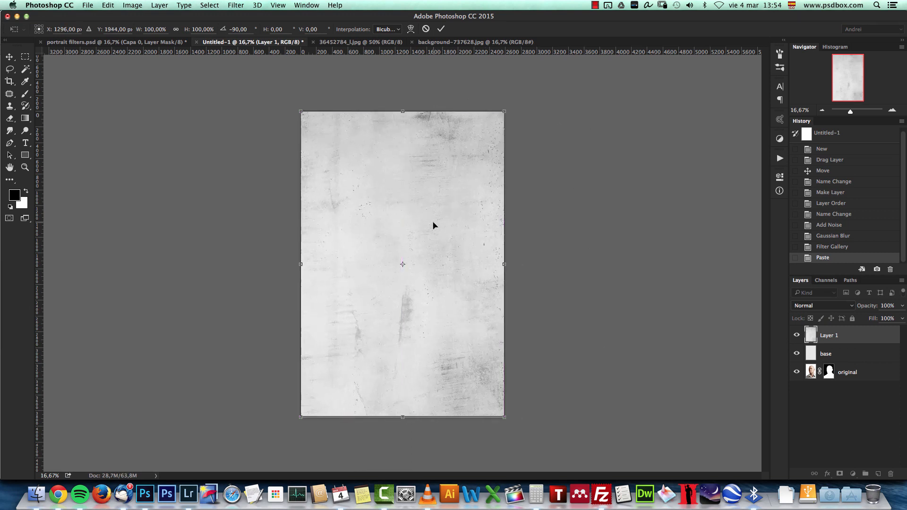
key("Return")
Keep the concrete texture layer in Normal blending mode, lower its opacity to 50% and inspect the texture up close
left_click(822, 307)
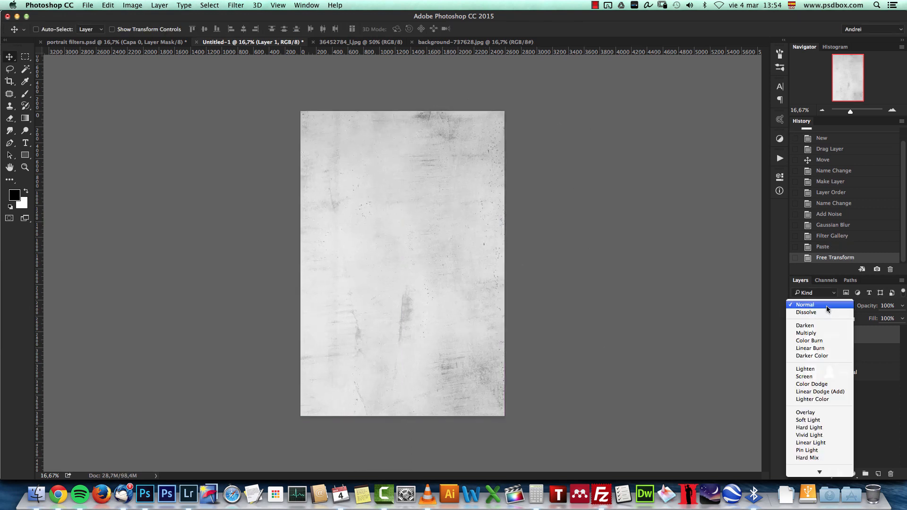
left_click(825, 308)
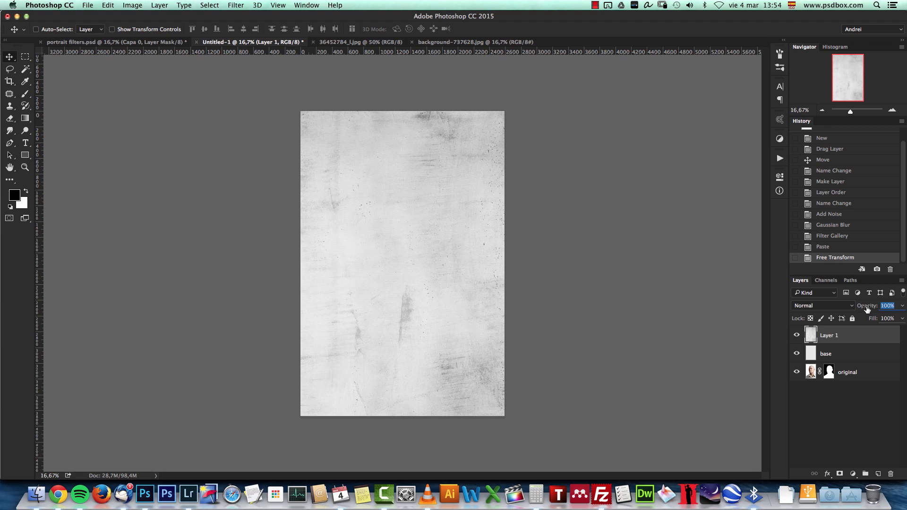
type("50")
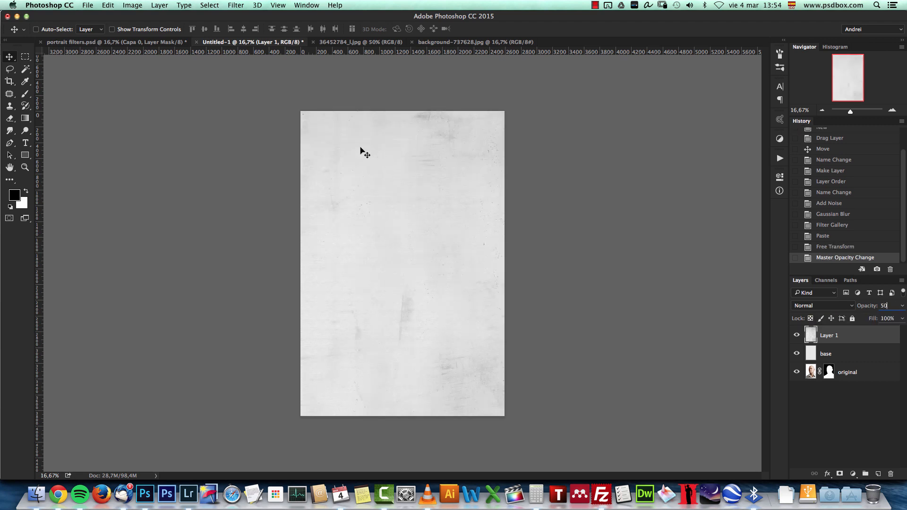
left_click(891, 111)
key("super+1")
left_click(822, 111)
left_click(822, 111)
left_click(891, 110)
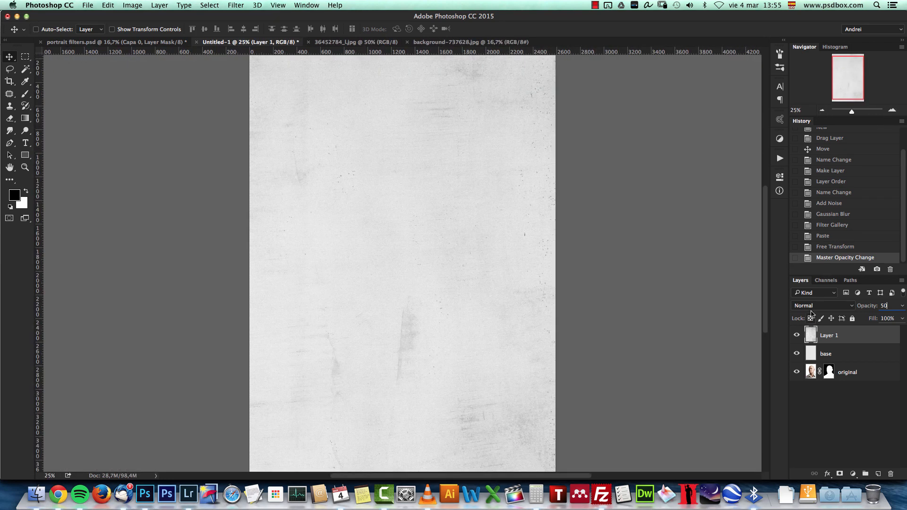
Rename the concrete texture layer as "concrete"
double_click(828, 336)
type("concrete")
key("Return")
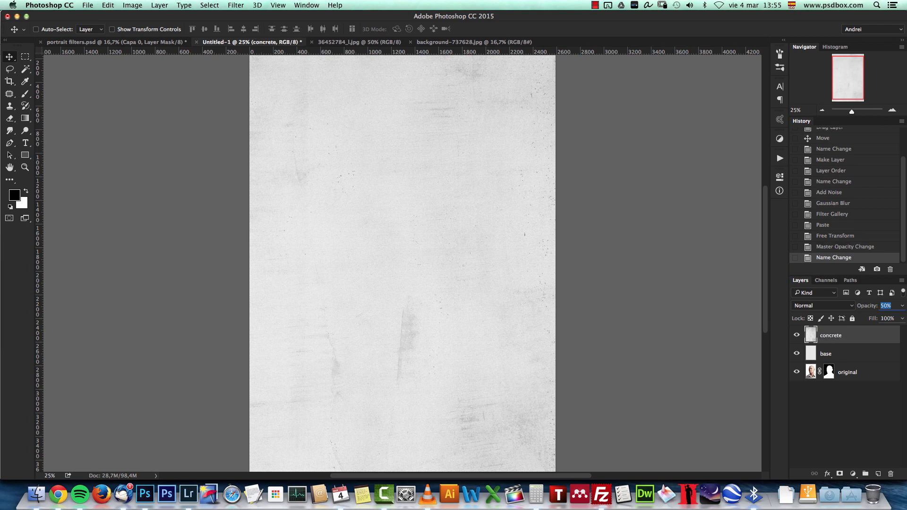
Copy the entire background-737628.jpg texture, close its file and paste it into Untitled-1 above the concrete layer
left_click(450, 43)
key("cmd+a")
key("cmd+c")
key("cmd+w")
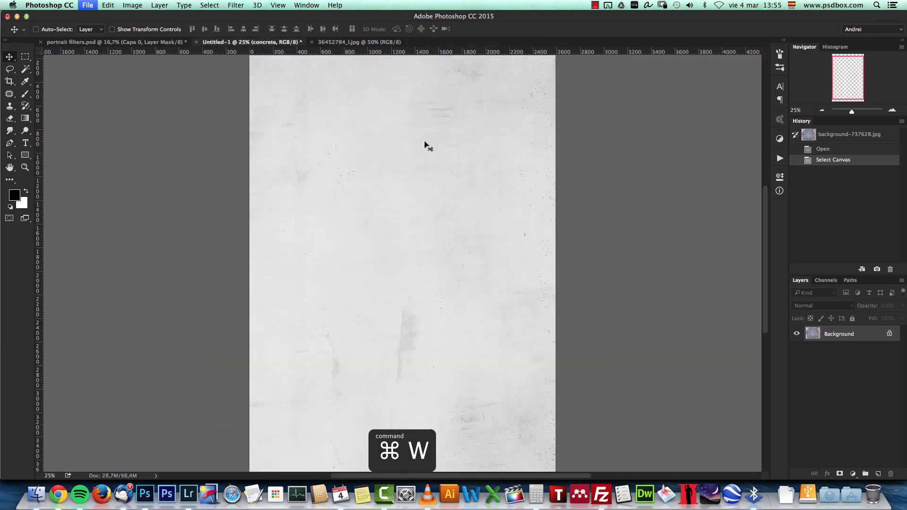
left_click(175, 42)
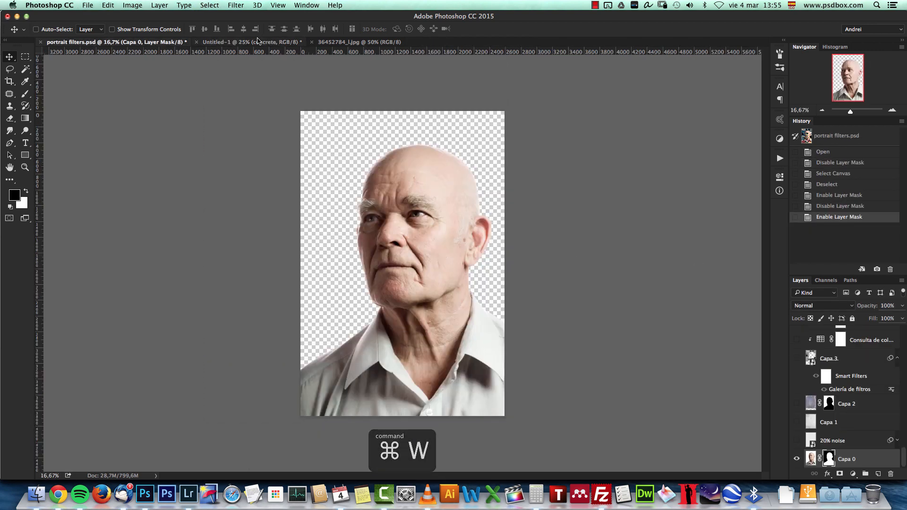
left_click(261, 42)
key("cmd+v")
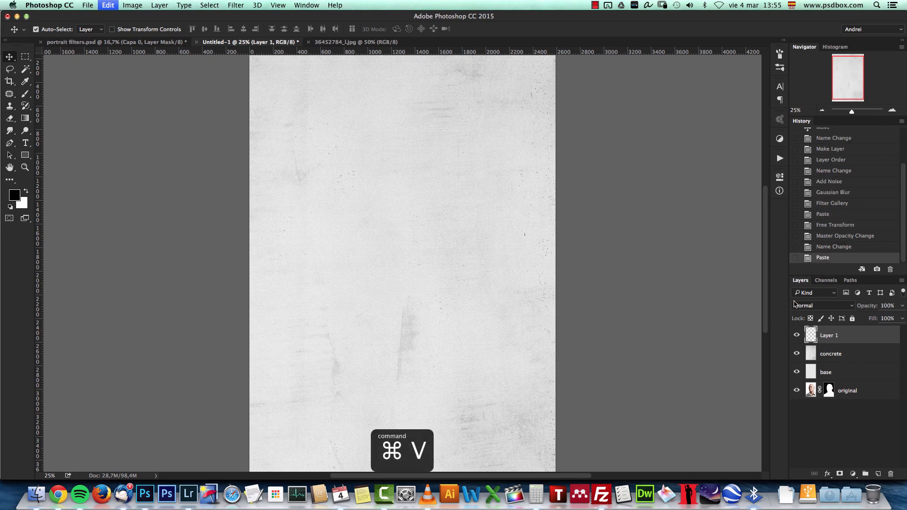
Rotate the pasted blue texture by -90° and scale it to 77.76% width and 64.80% height to fit the canvas exactly
key("cmd+t")
left_click(822, 109)
left_click_drag(642, 142, 382, 133)
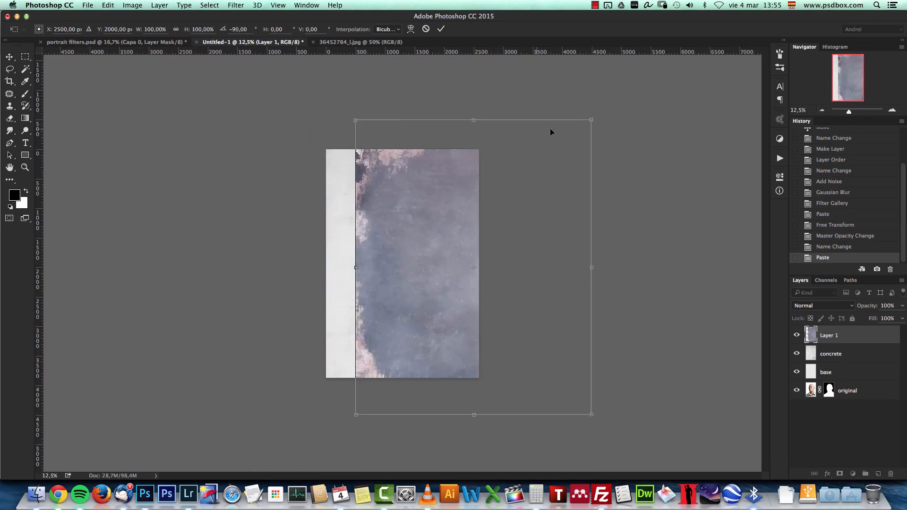
left_click_drag(591, 120, 495, 194)
left_click_drag(420, 285, 391, 228)
left_click_drag(493, 356, 479, 378)
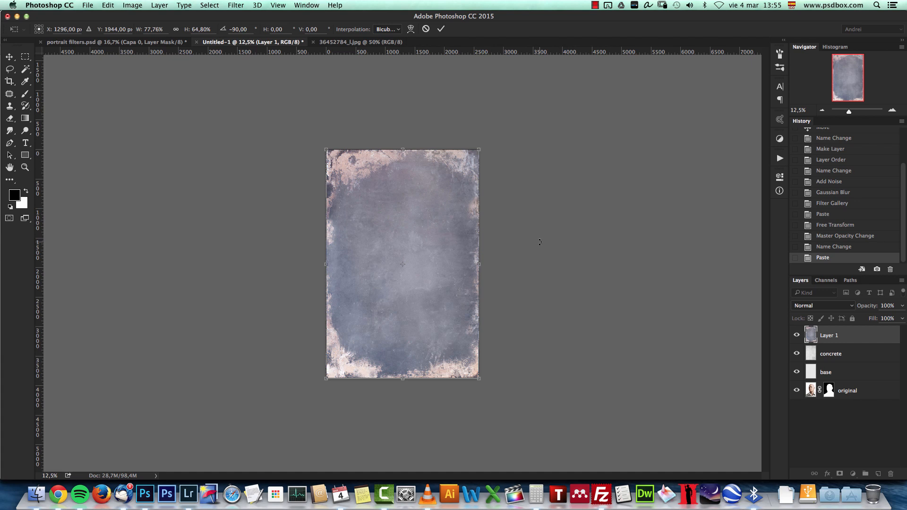
key("Return")
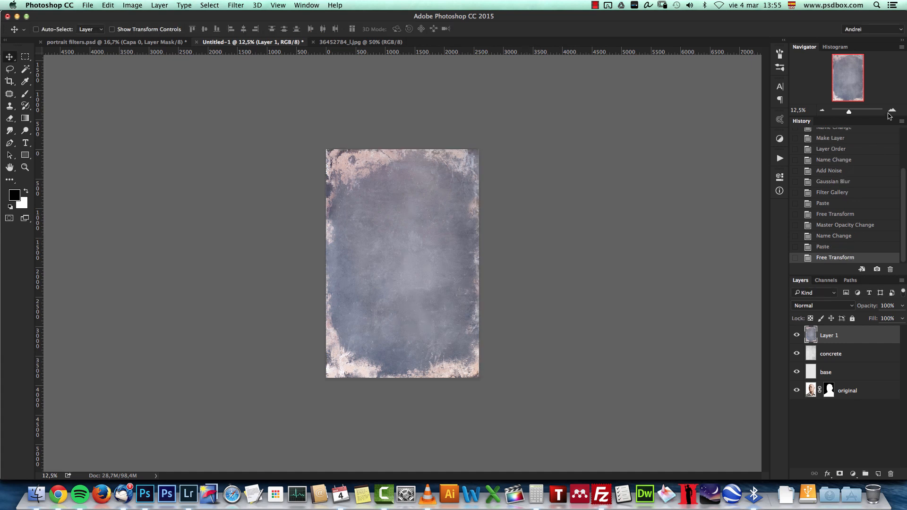
Rename the pasted blue texture layer as "blue"
left_click(891, 112)
double_click(829, 335)
type("blue")
key("Return")
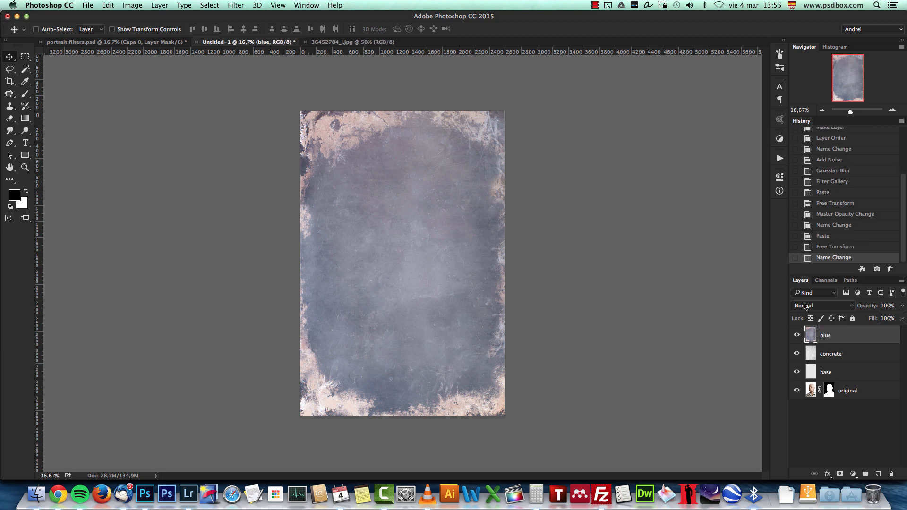
Set the blue layer's blending mode to Color Burn and toggle its visibility to compare the effect
left_click(809, 305)
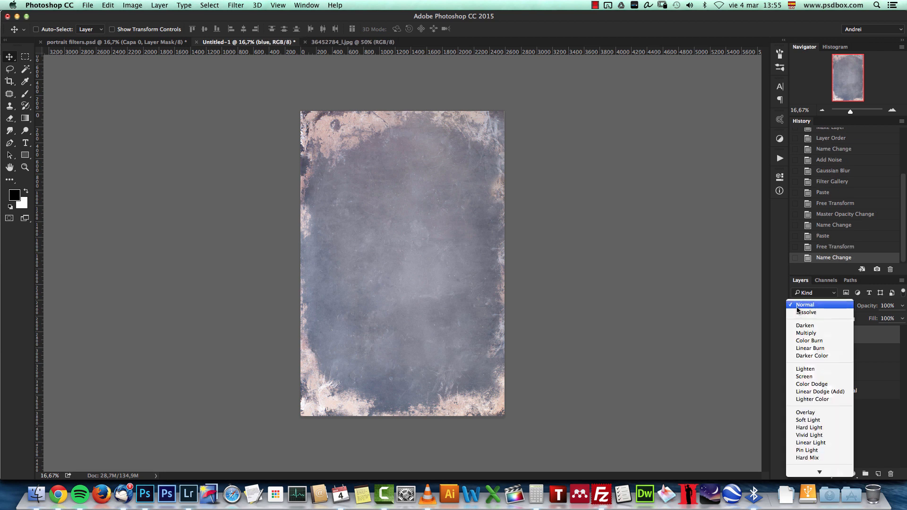
left_click(814, 340)
left_click(797, 336)
left_click(797, 336)
left_click(797, 336)
left_click(797, 336)
left_click(797, 336)
left_click(797, 337)
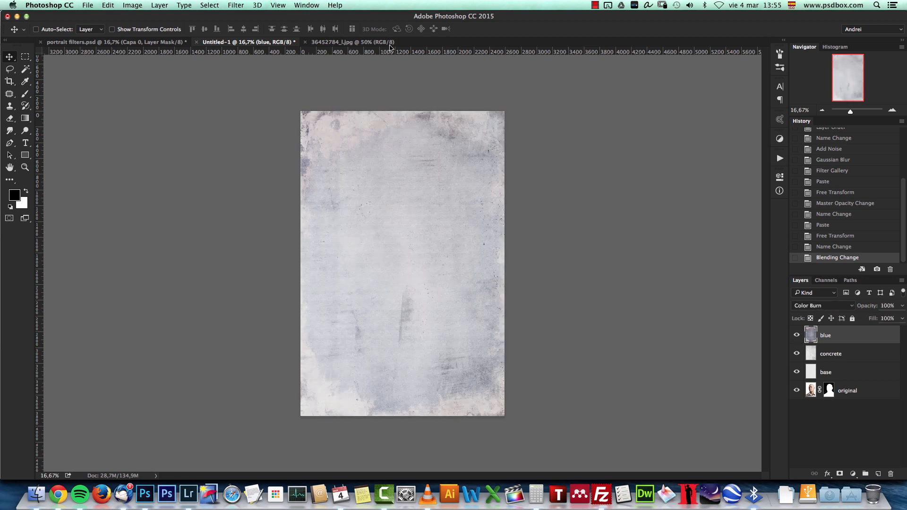
Copy the entire colourful paint image 36452784_l.jpg, close its file and paste it into Untitled-1 above the blue layer
left_click(352, 44)
key("super+a")
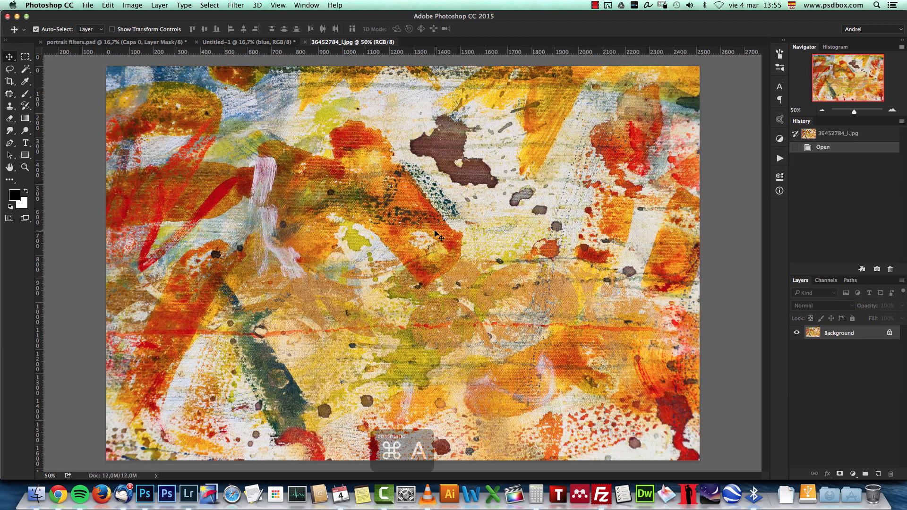
key("super+c")
key("super+w")
key("super+v")
Rotate the pasted paint image 90° clockwise and enlarge it to fill the whole canvas
key("super+t")
mouse_move(536, 186)
left_mouse_down()
mouse_move(439, 169)
mouse_move(351, 180)
mouse_move(503, 271)
mouse_move(288, 347)
mouse_move(321, 355)
left_mouse_up()
left_click_drag(469, 162, 505, 108)
key("Return")
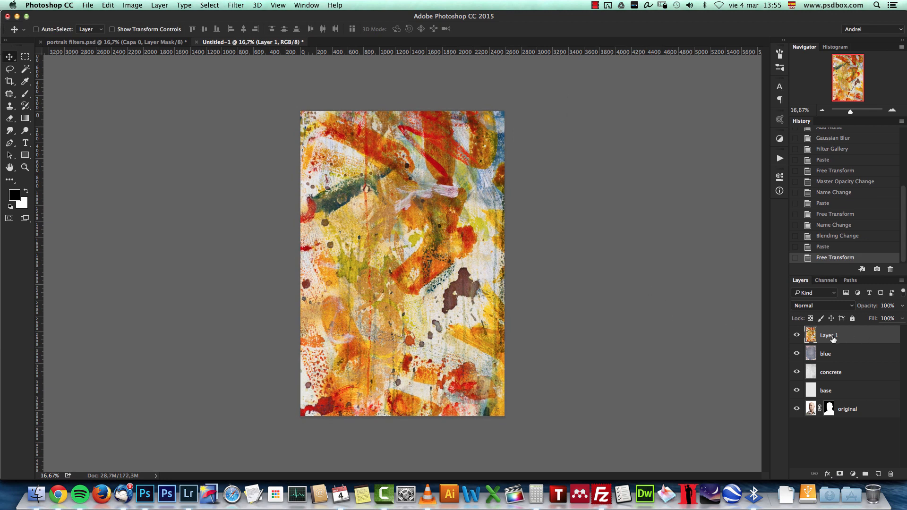
Rename the pasted paint image layer as "paint"
double_click(829, 338)
type("paint")
key("Return")
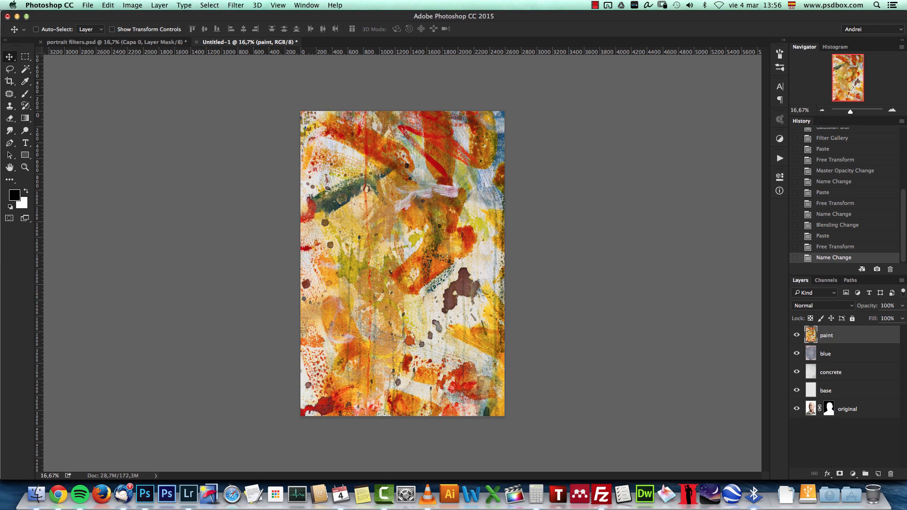
In the Filter Gallery, give the paint layer Chalk & Charcoal with Charcoal Area 6, Chalk Area 6 and Stroke Pressure 1
left_click(234, 6)
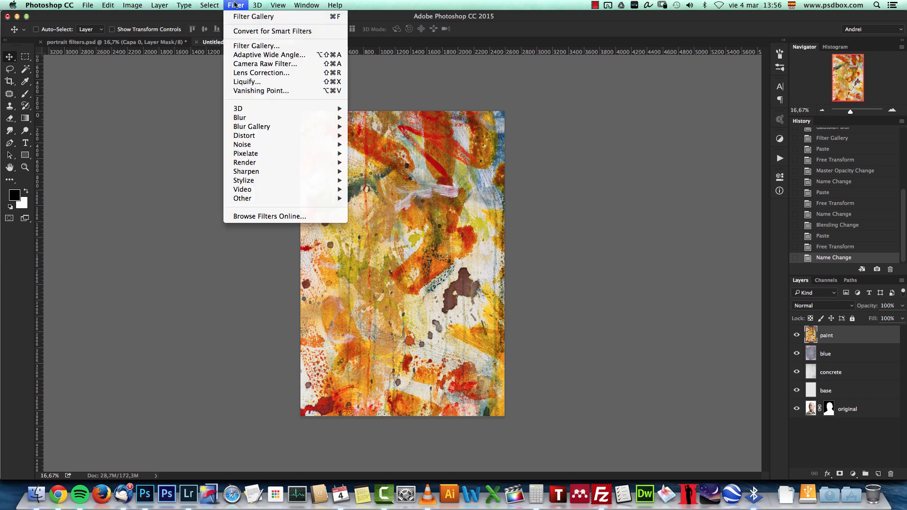
left_click(265, 48)
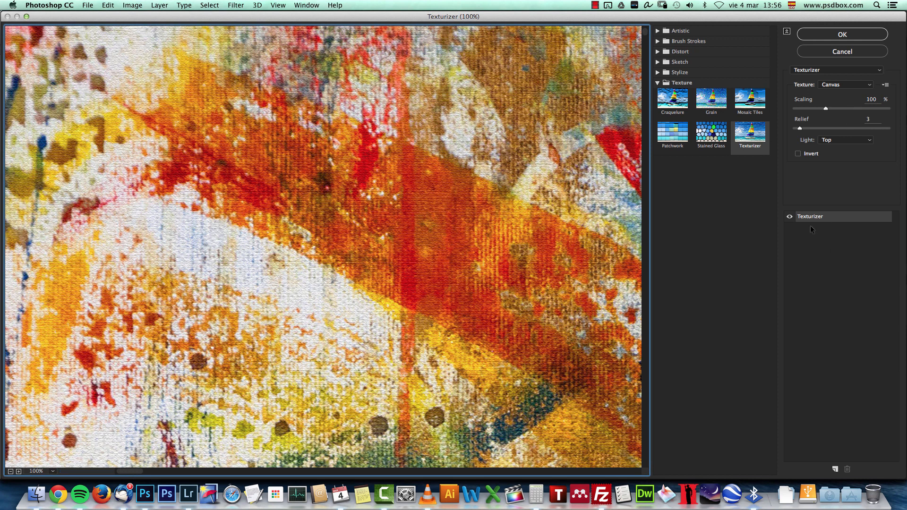
left_click(658, 62)
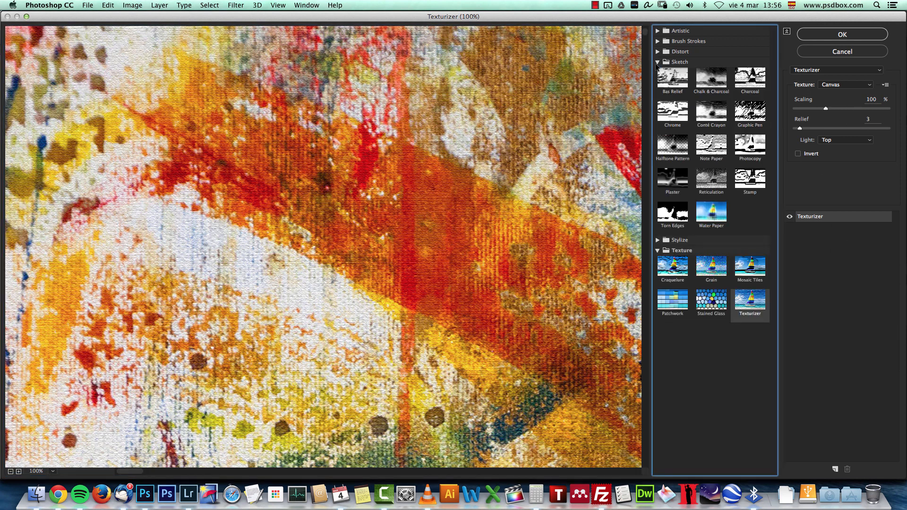
left_click(716, 88)
key("super+0")
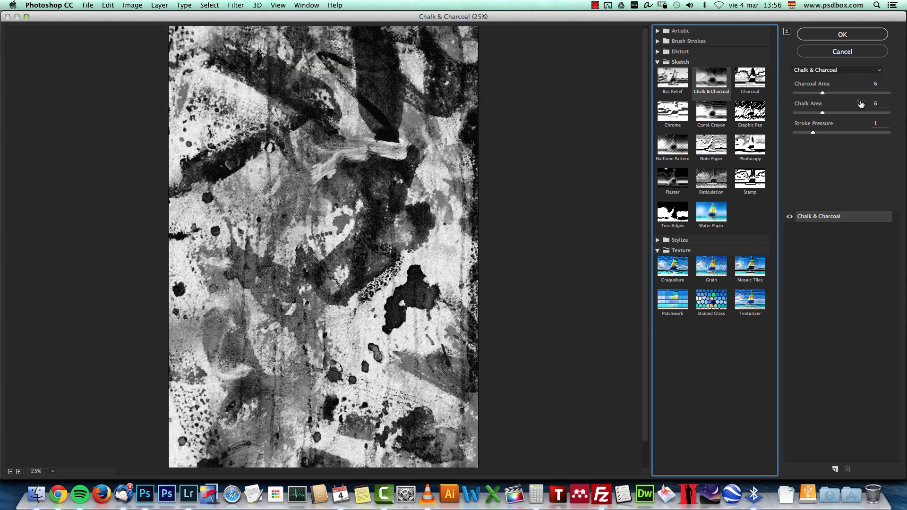
left_click(881, 84)
key("Tab")
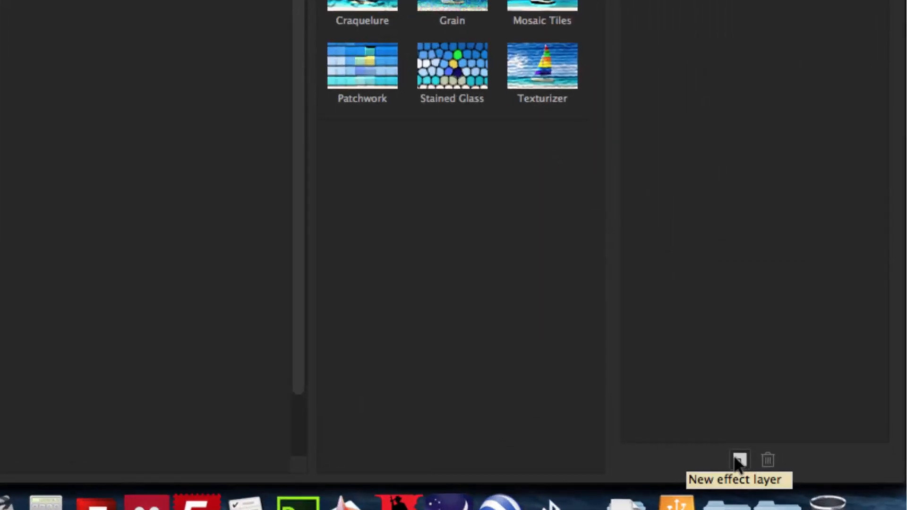
Add a Cutout effect above Chalk & Charcoal with 6 levels, Edge Simplicity 9 and Edge Fidelity 3, and apply both filters
left_click(739, 461)
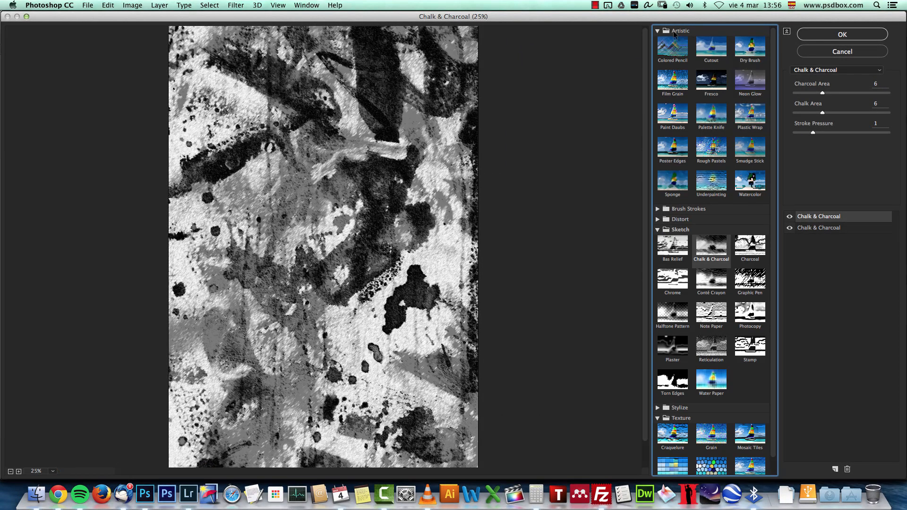
left_click(715, 51)
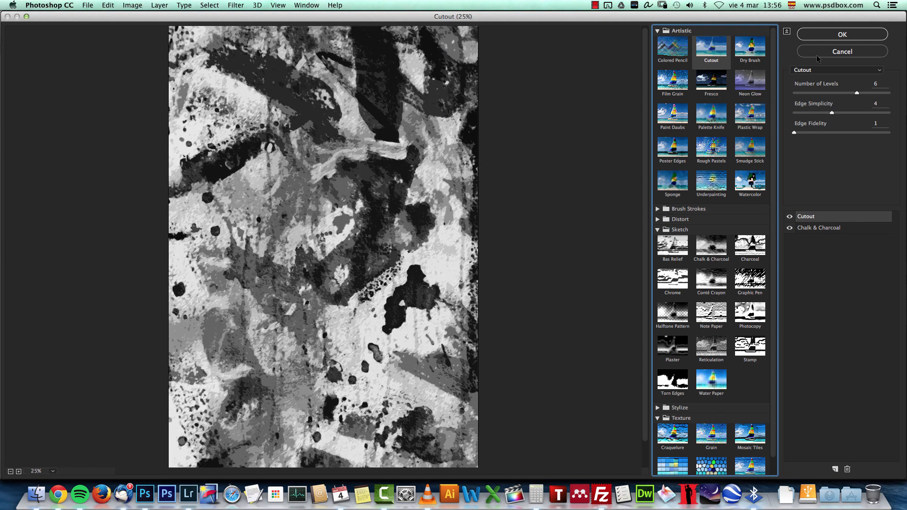
left_click(877, 100)
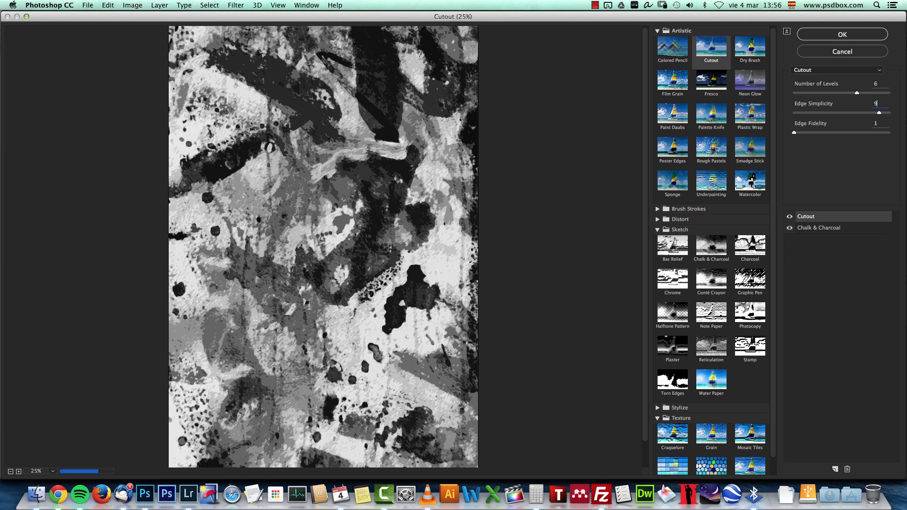
left_click_drag(874, 132, 855, 131)
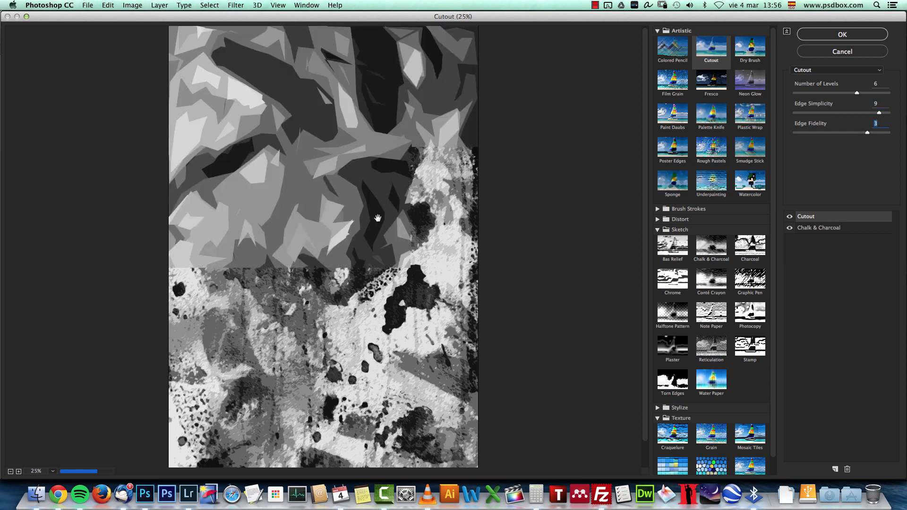
left_click(842, 35)
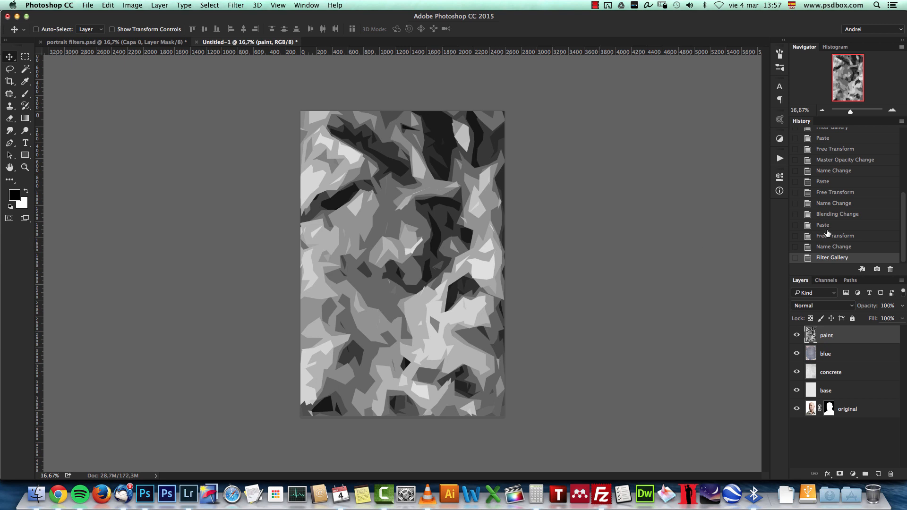
Set the paint layer's blending mode to Linear Burn
left_click(822, 305)
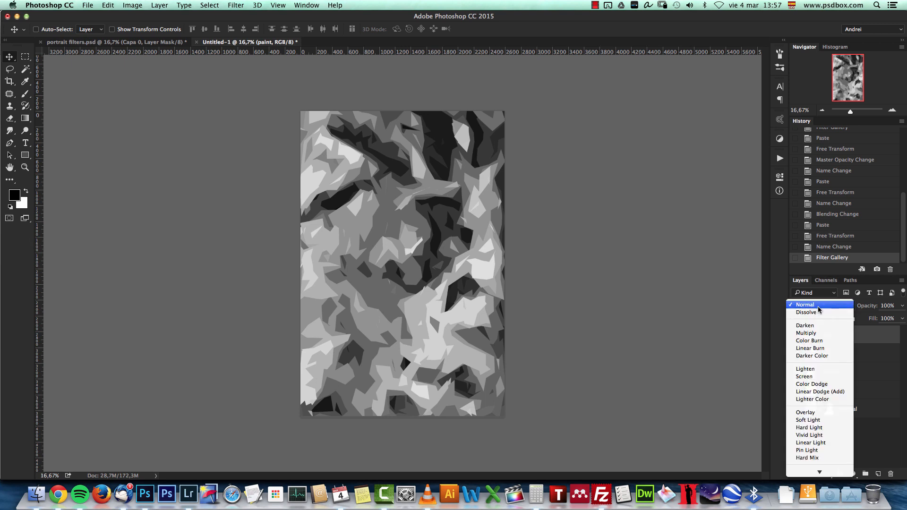
left_click(818, 349)
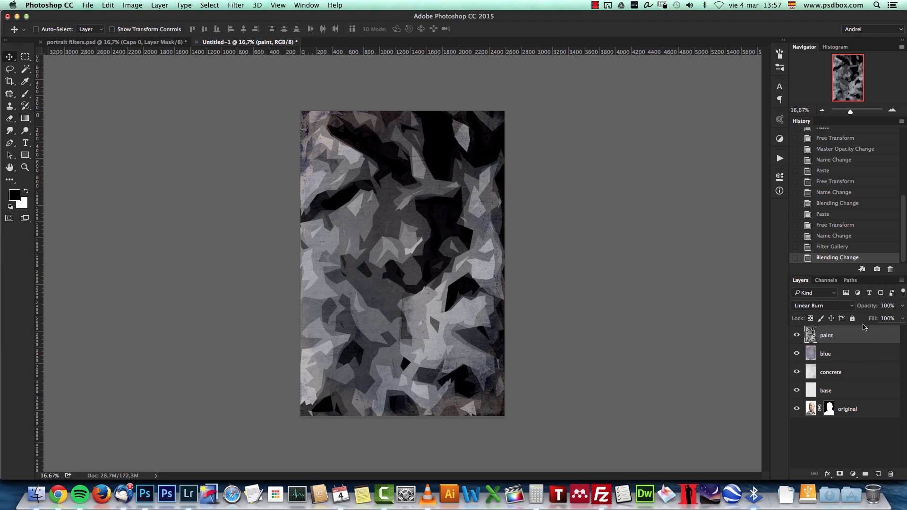
Add a Color Lookup adjustment layer above the paint layer using the Crisp_Warm.look 3D LUT
left_click(853, 474)
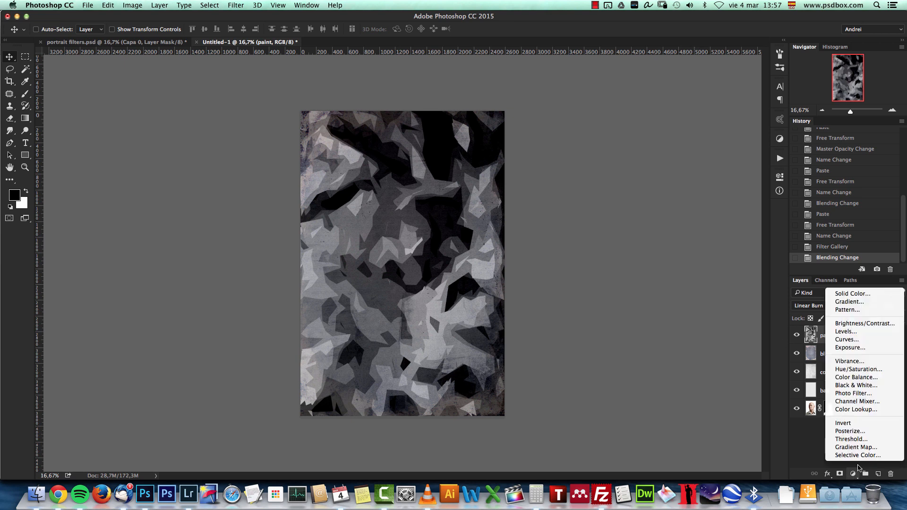
left_click(867, 409)
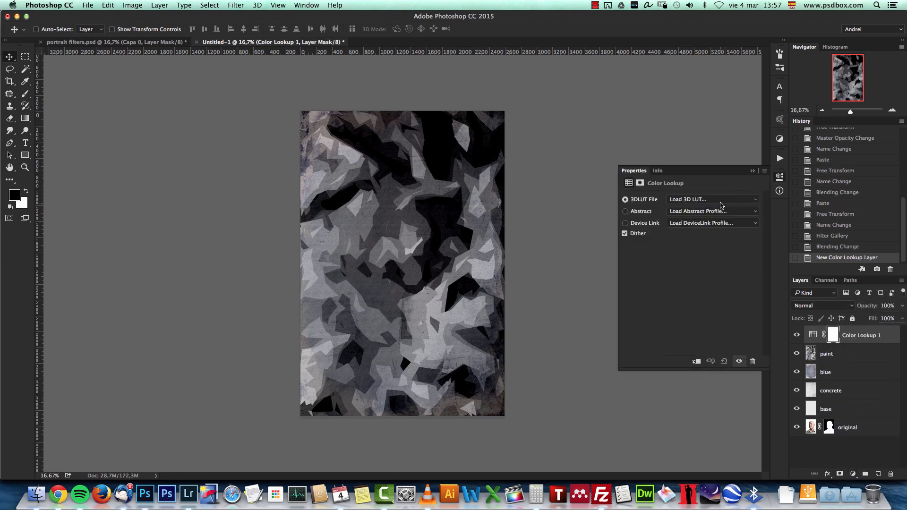
left_click(721, 200)
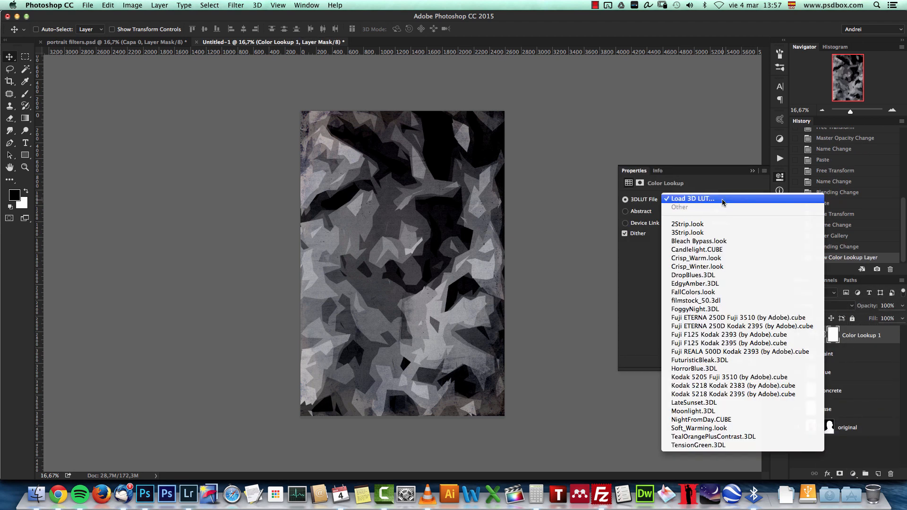
left_click(698, 259)
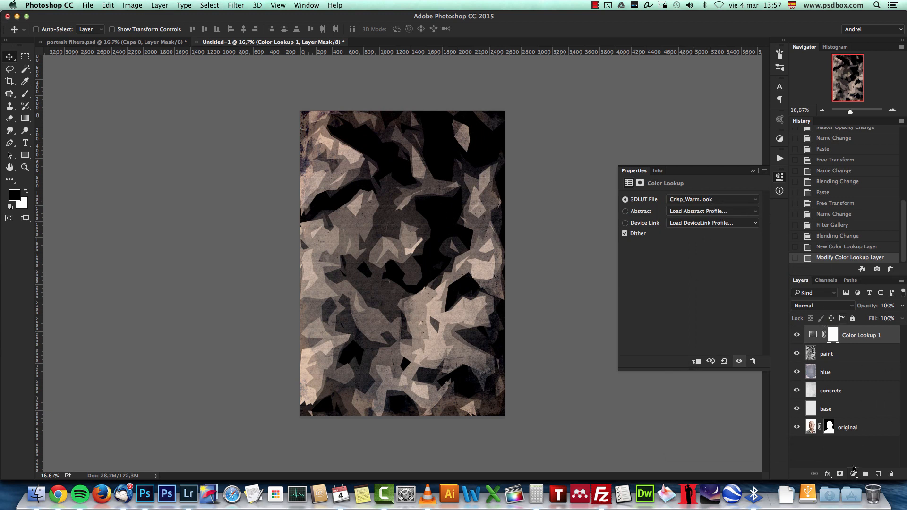
Add a second Color Lookup adjustment layer with the Kodak 5205 Fuji 3510 (by Adobe).cube LUT and set its opacity to 60%
left_click(853, 473)
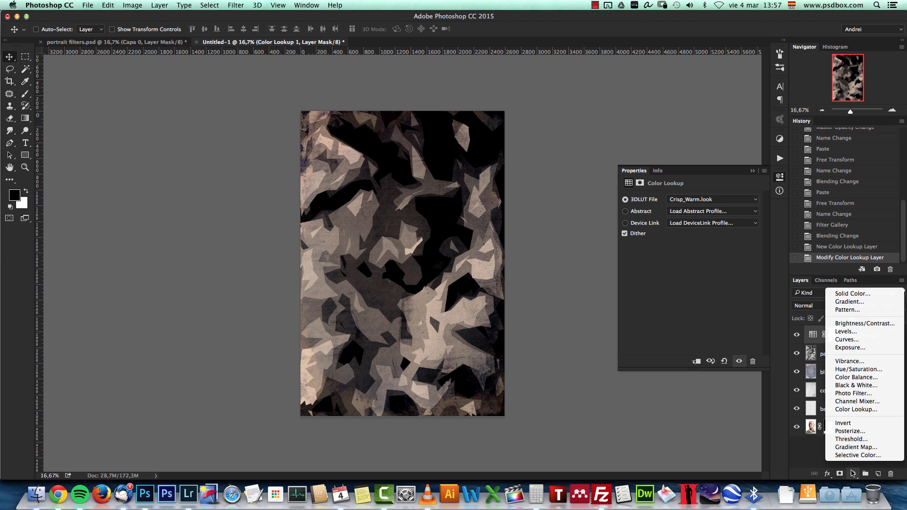
left_click(863, 410)
left_click(713, 200)
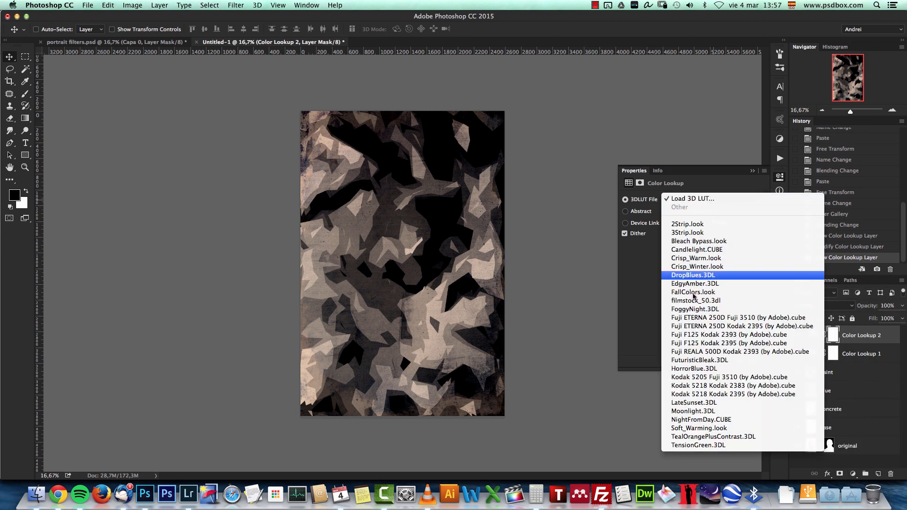
left_click(701, 376)
left_click(753, 171)
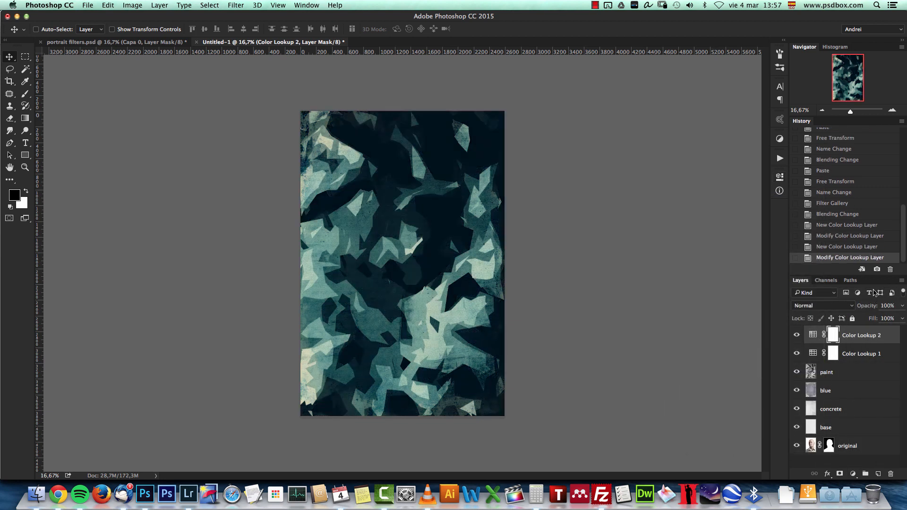
left_click_drag(893, 305, 853, 323)
type("60")
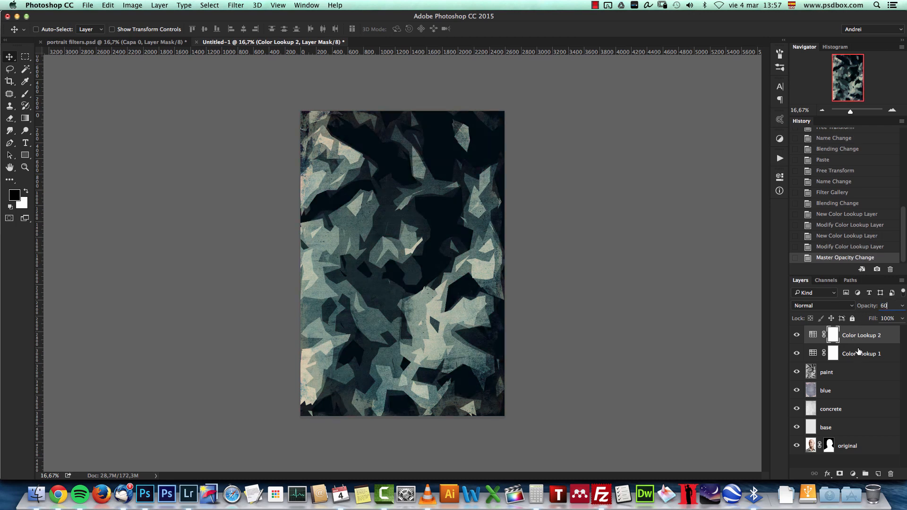
Clip both Color Lookup adjustment layers to the paint layer
left_click(858, 354)
left_click(862, 362, "alt")
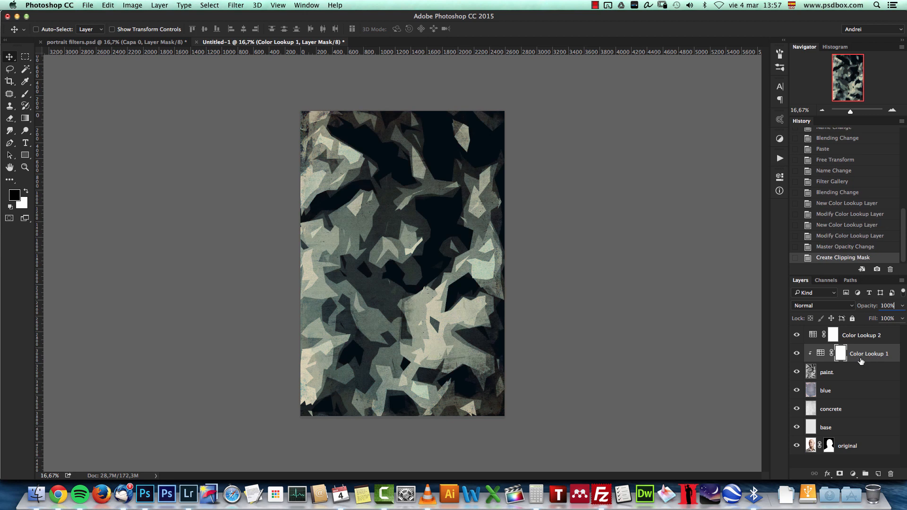
left_click(869, 343, "alt")
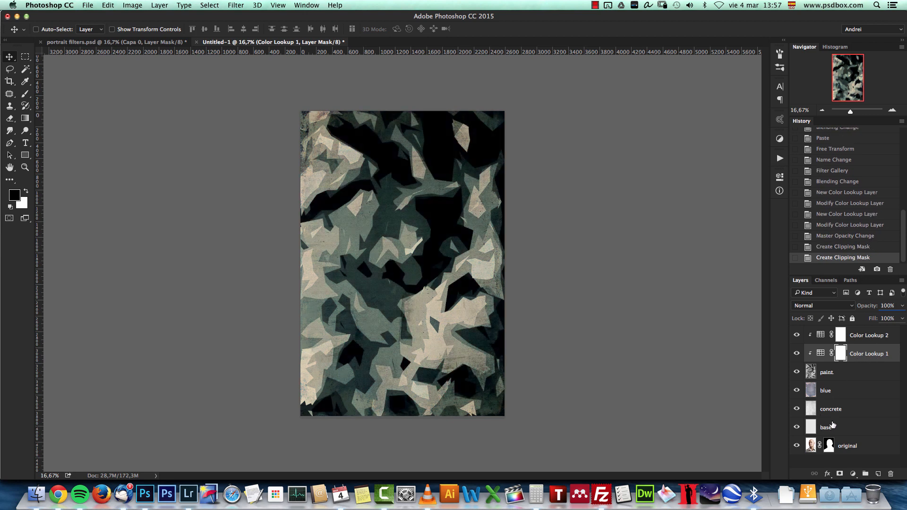
left_click(858, 375)
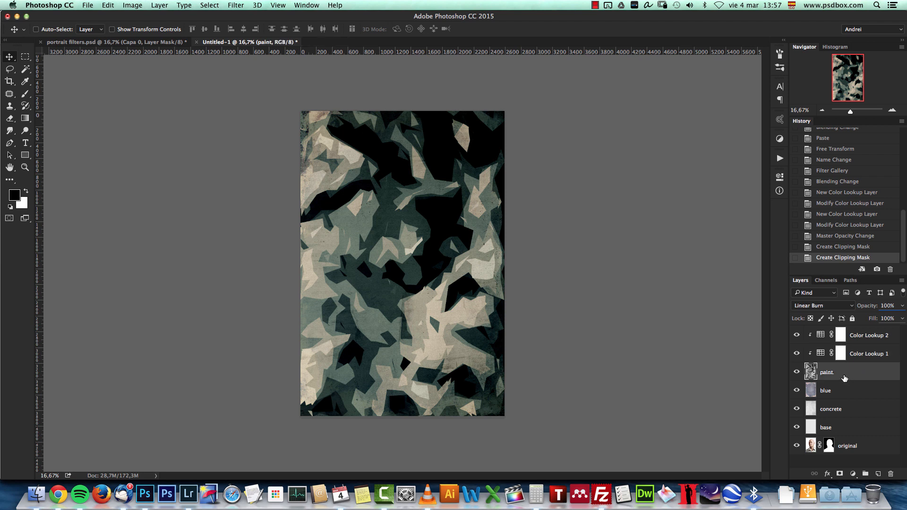
Duplicate the original portrait layer and move the copy to the top of the layer stack
left_click(870, 444)
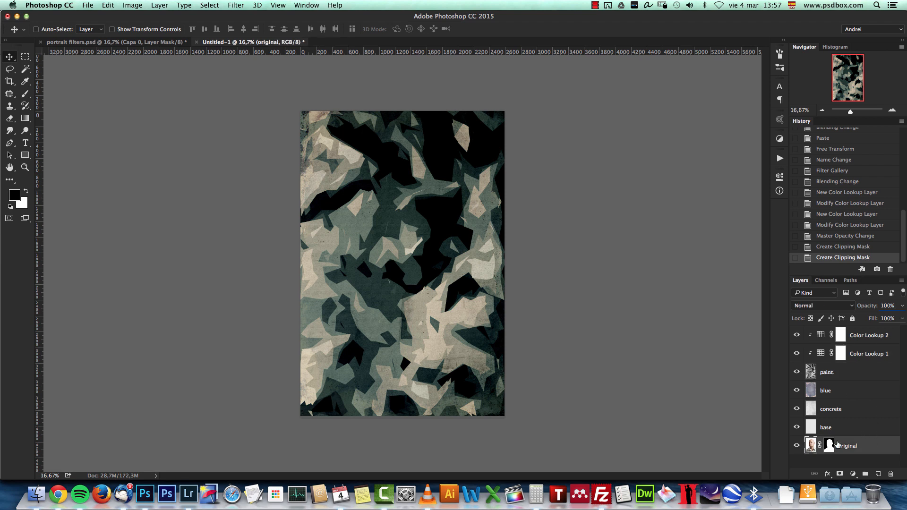
key("super+j")
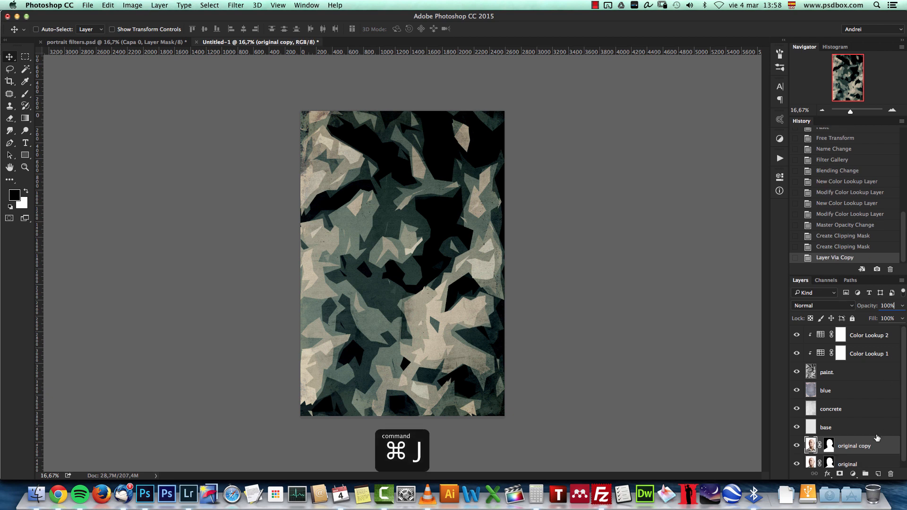
left_click_drag(880, 444, 873, 334)
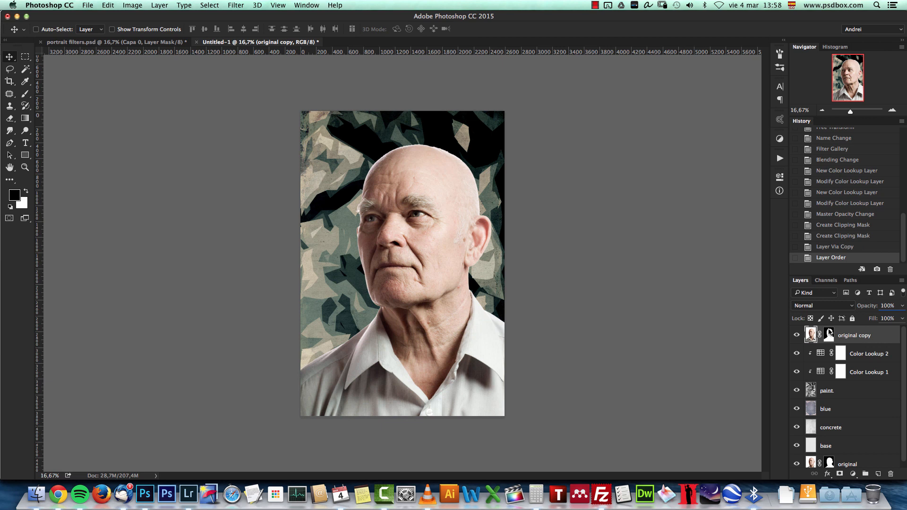
Apply the layer mask of the original copy layer permanently
right_click(829, 333)
left_click(765, 354)
left_click(863, 339)
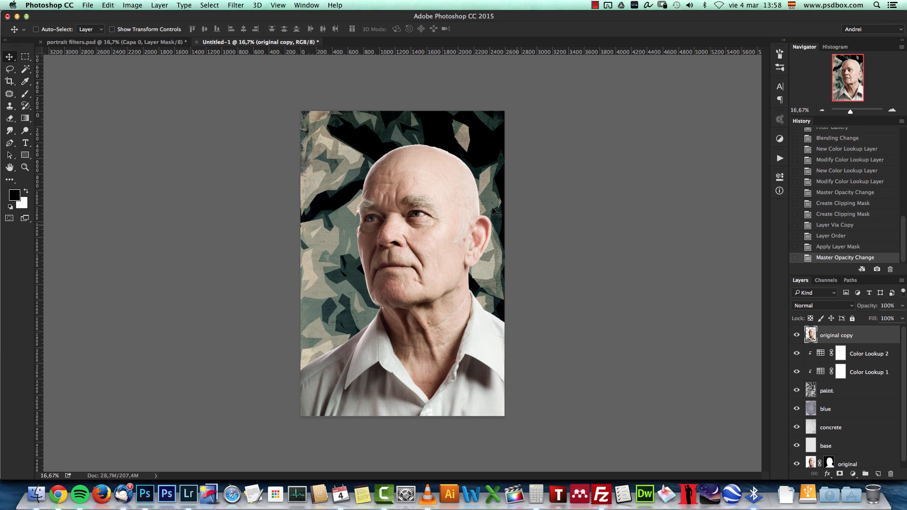
Open the Filter Gallery for the original copy layer and delete the Chalk & Charcoal effect, keeping only Cutout
left_click(236, 5)
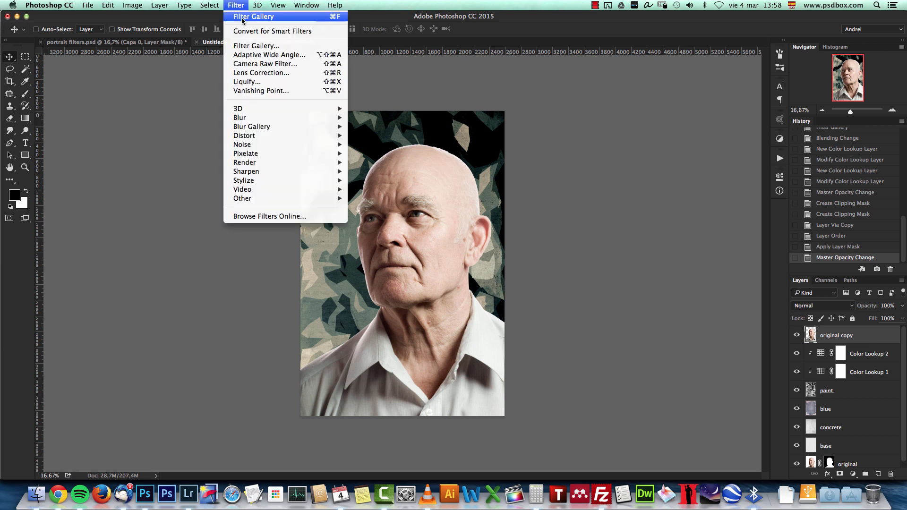
left_click(249, 45)
left_click(830, 228)
left_click(848, 469)
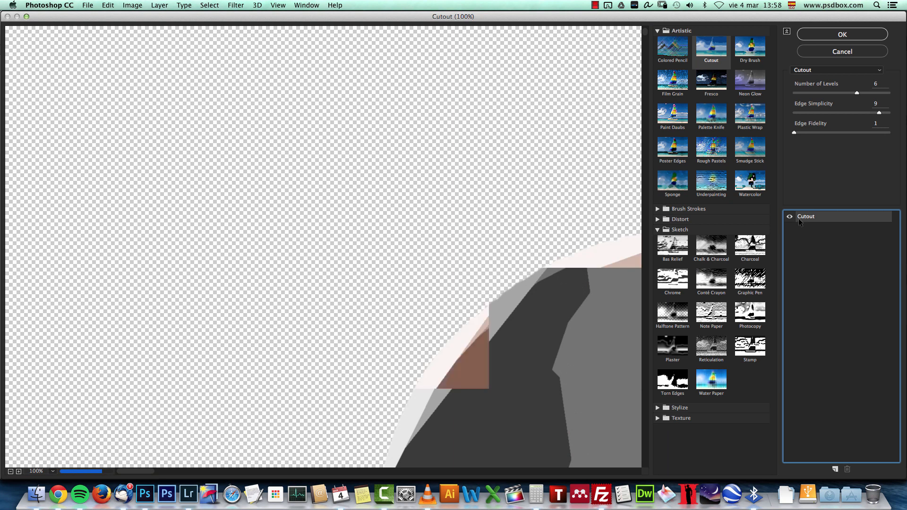
Set the Cutout effect's Number of Levels to 7 and Edge Simplicity to 7
left_click(875, 83)
type("7")
left_click(879, 104)
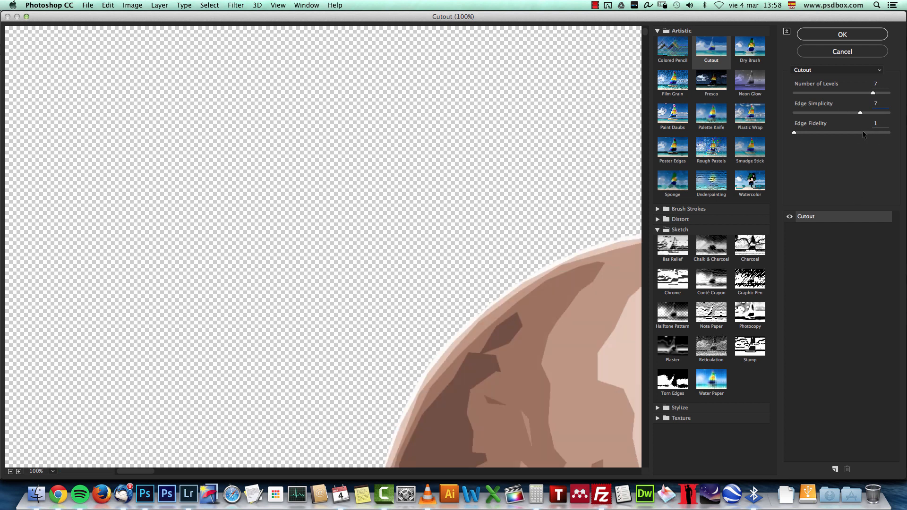
left_click_drag(479, 285, 454, 247)
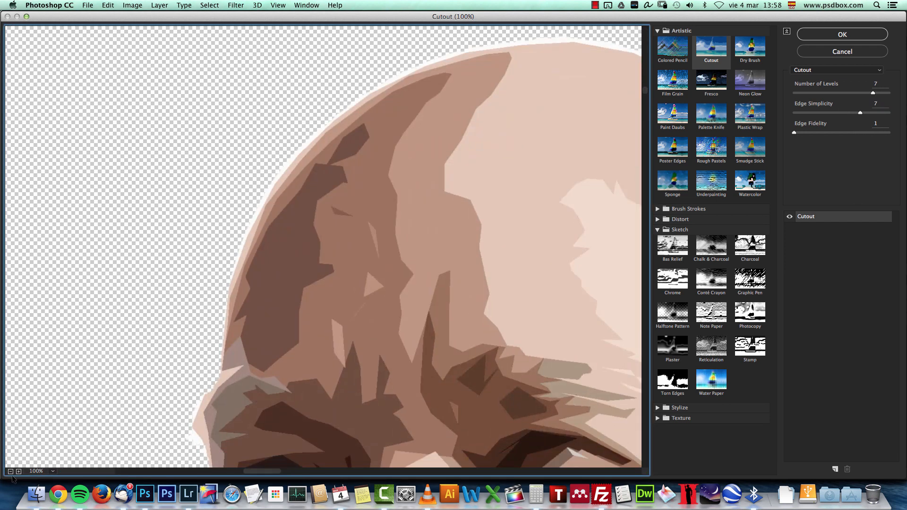
left_click(10, 471)
left_click(11, 472)
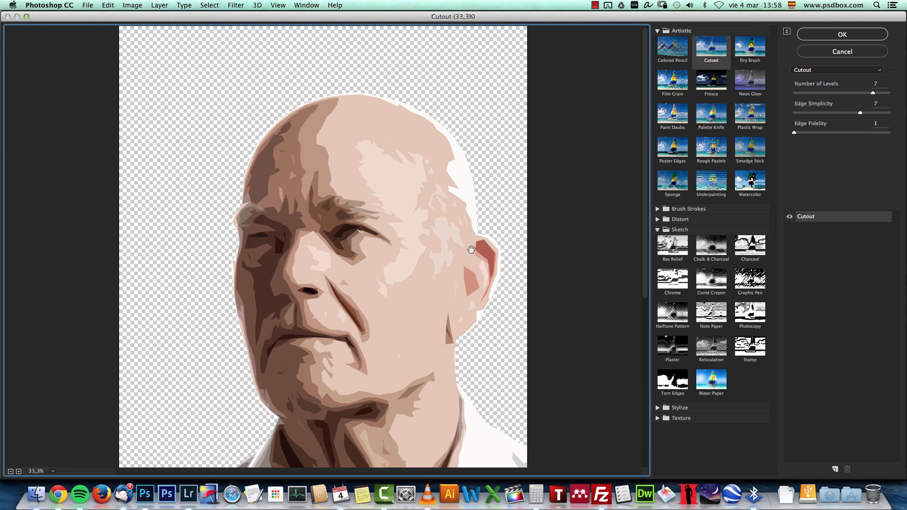
Add an Angled Strokes effect above Cutout with Direction Balance 19 and Stroke Length 16, and apply both filters
left_click(835, 469)
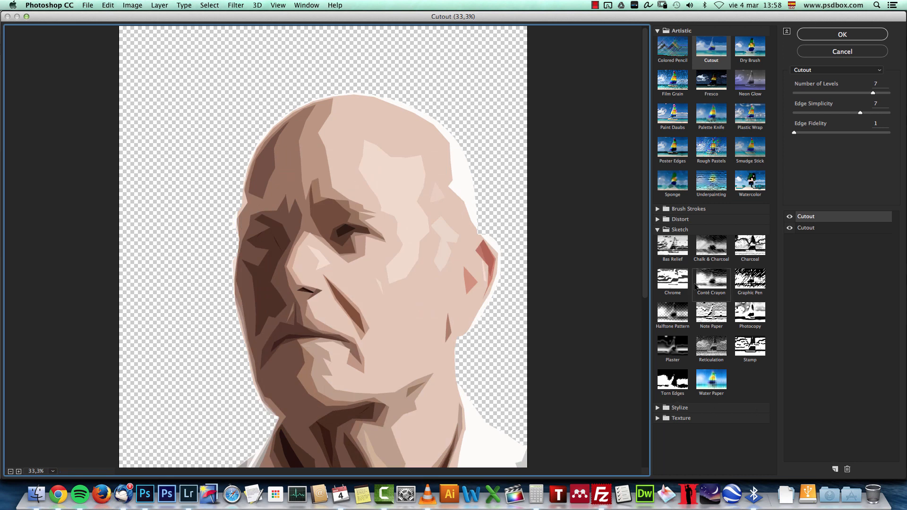
left_click(659, 210)
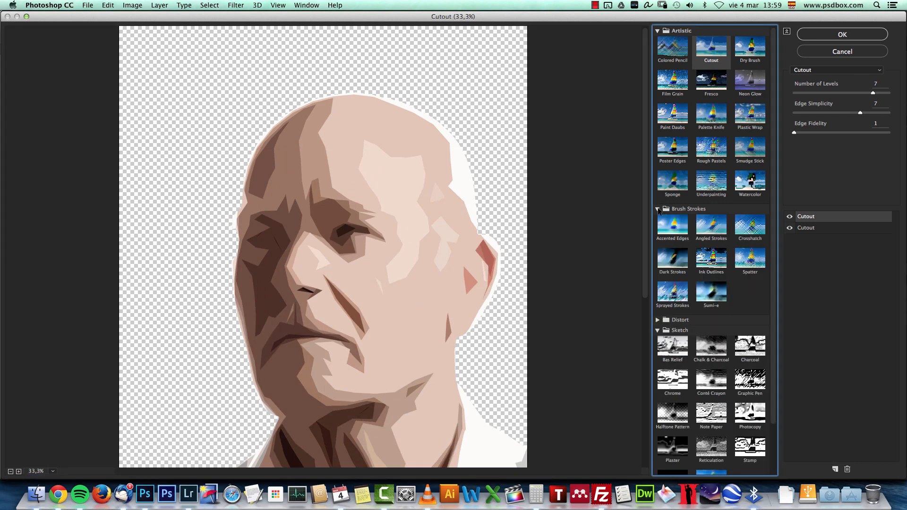
left_click(703, 231)
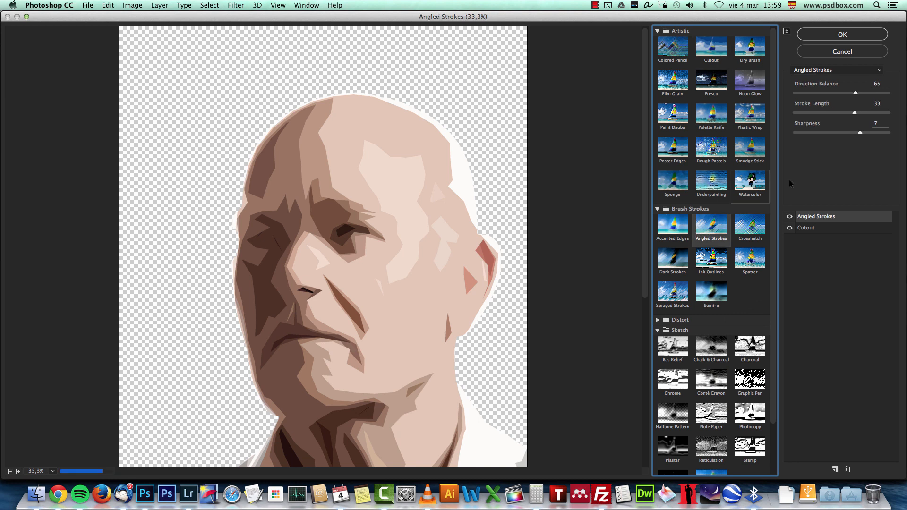
left_click(855, 93)
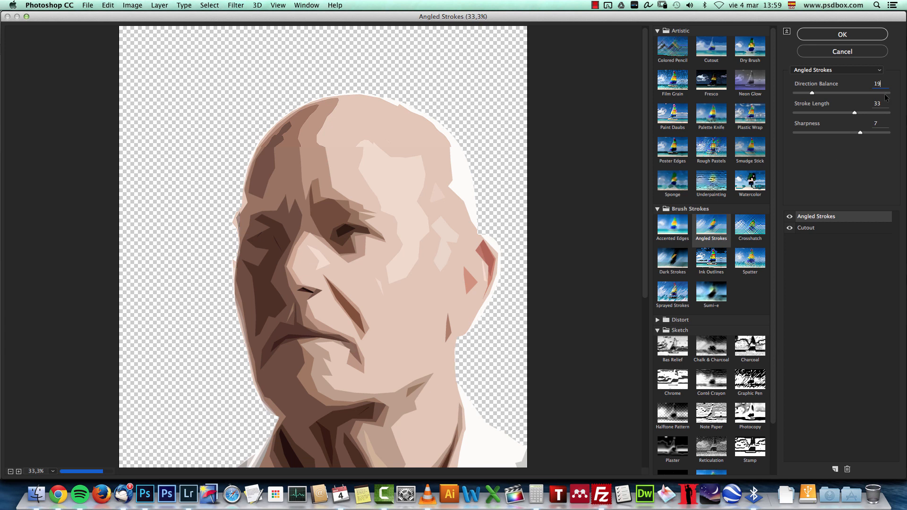
left_click_drag(880, 104, 844, 118)
type("16")
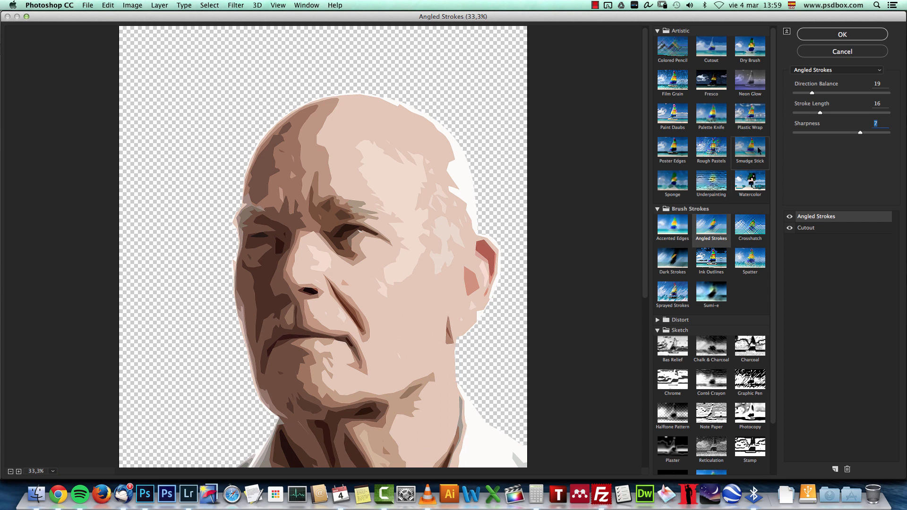
left_click(847, 34)
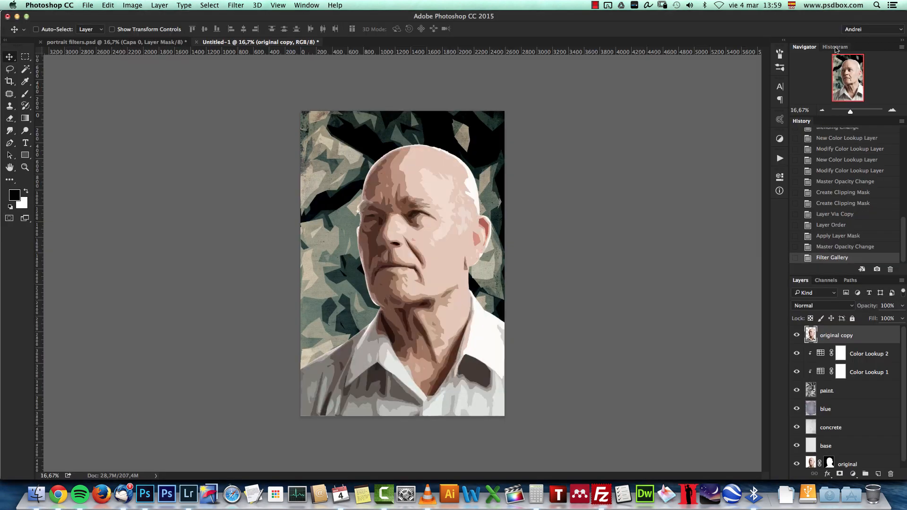
Set the original copy layer's blending mode to Color Burn
left_click(808, 306)
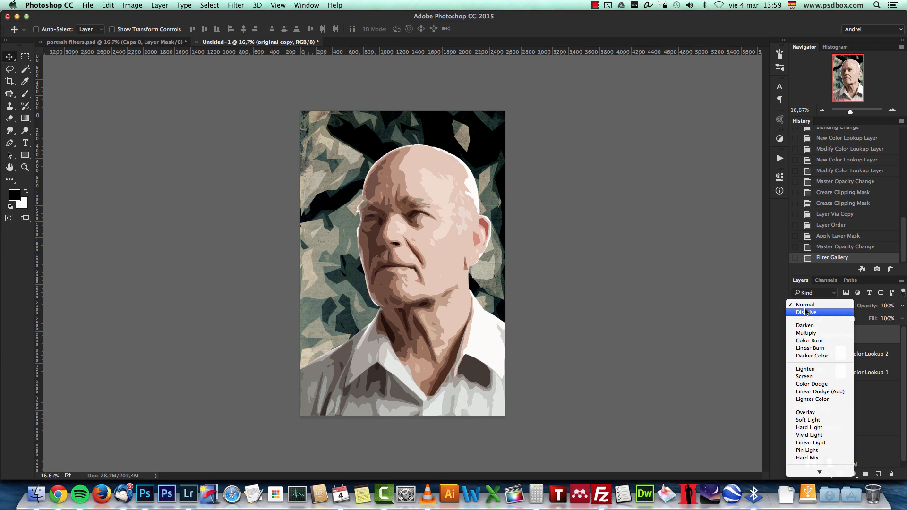
left_click(808, 340)
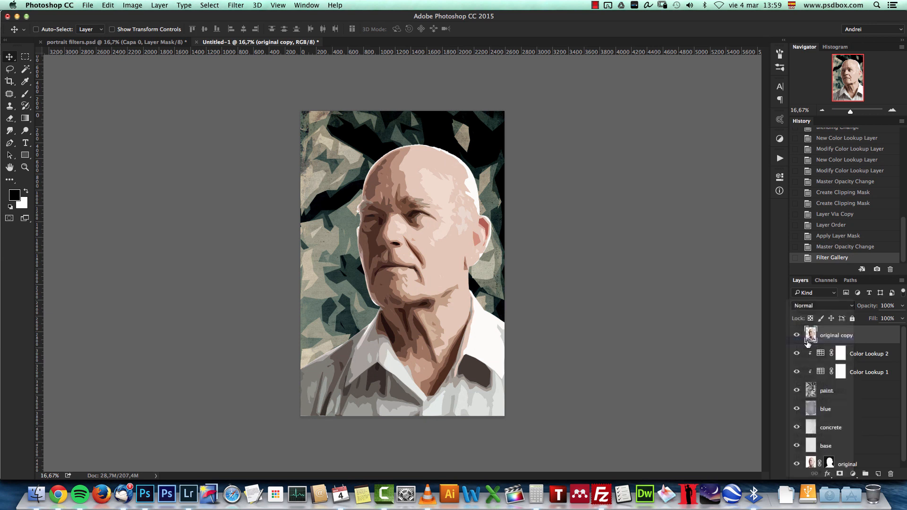
left_click(892, 110)
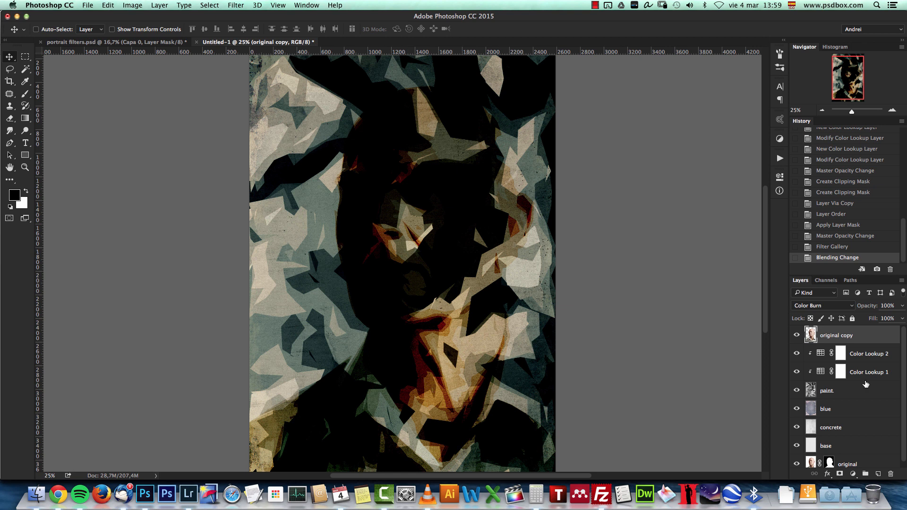
Load the original layer's mask as a selection and make the blue layer active
scroll(882, 457, "down", 1)
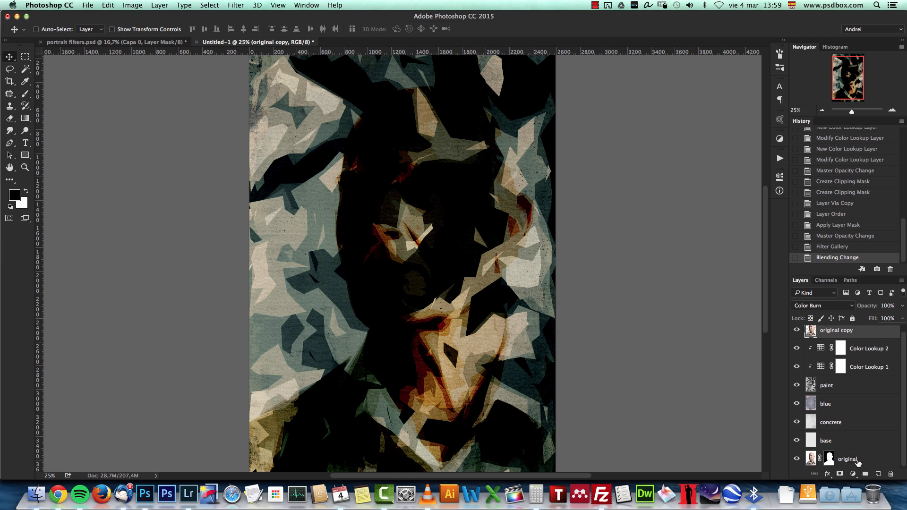
left_click(831, 459)
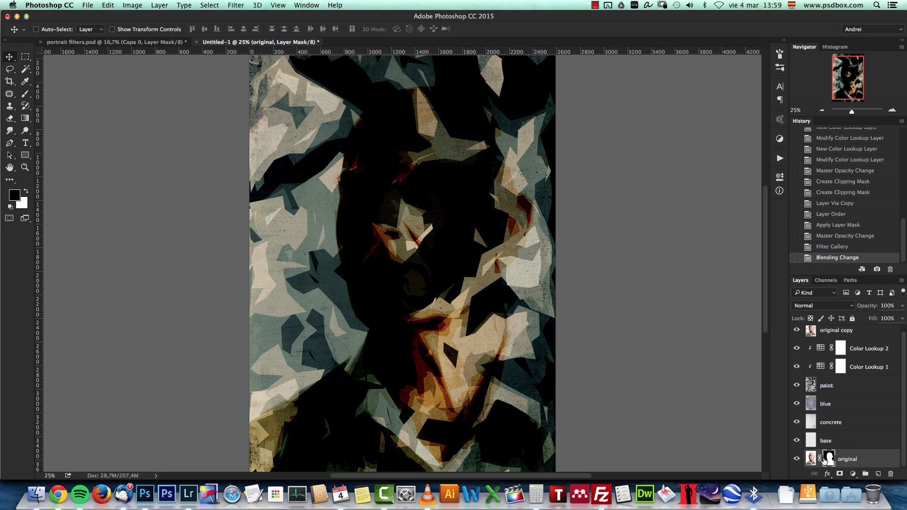
left_click_drag(829, 461, 830, 463)
left_click(830, 461, "super")
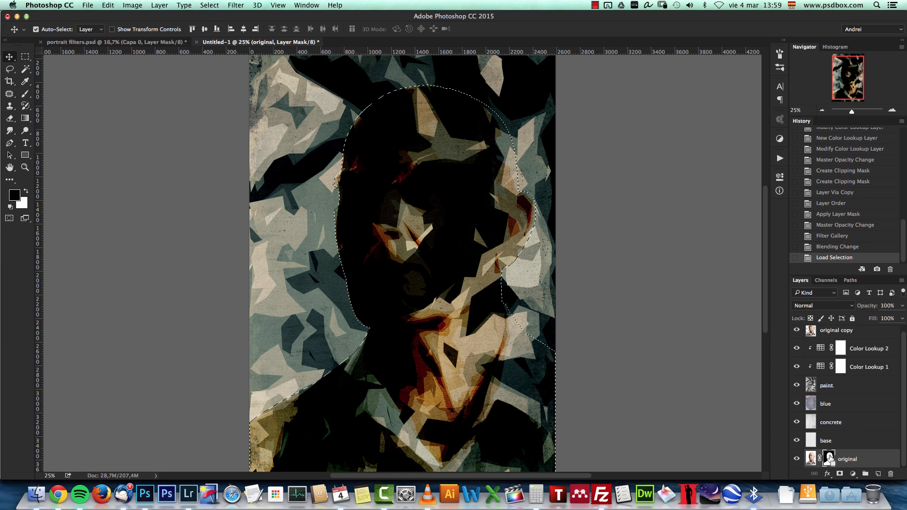
left_click(841, 405)
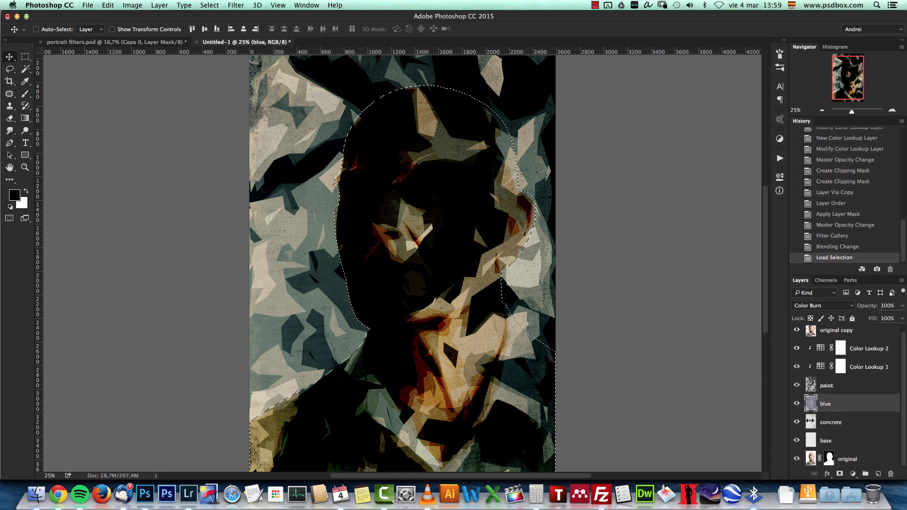
Try filling the portrait-shaped selection on the blue layer with black, and undo the fill
key("alt+BackSpace")
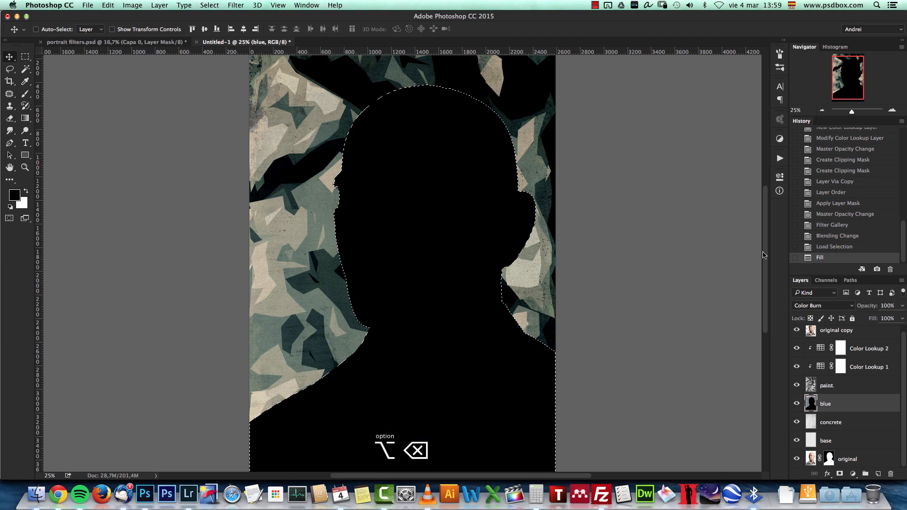
key("super+z")
key("alt+super+z")
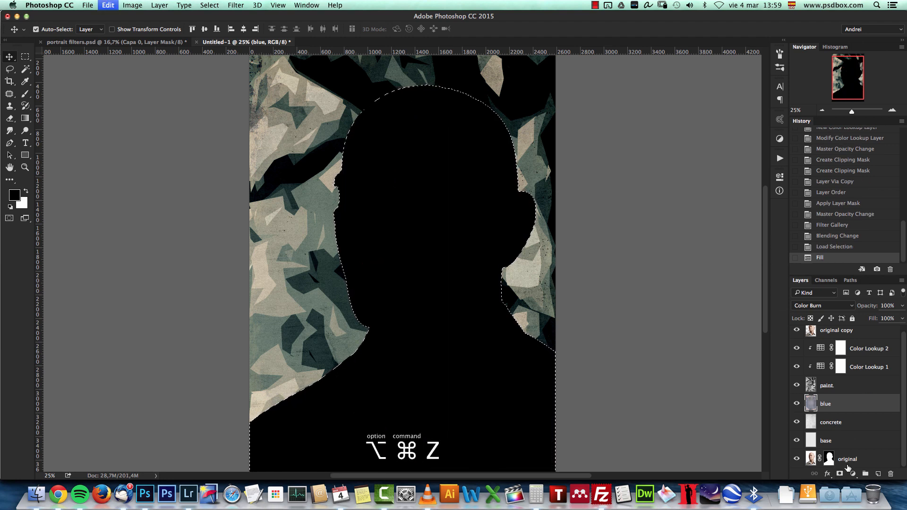
Mask the portrait shape out of the blue layer using an inverted layer mask, and copy that mask to the paint layer
left_click(839, 473)
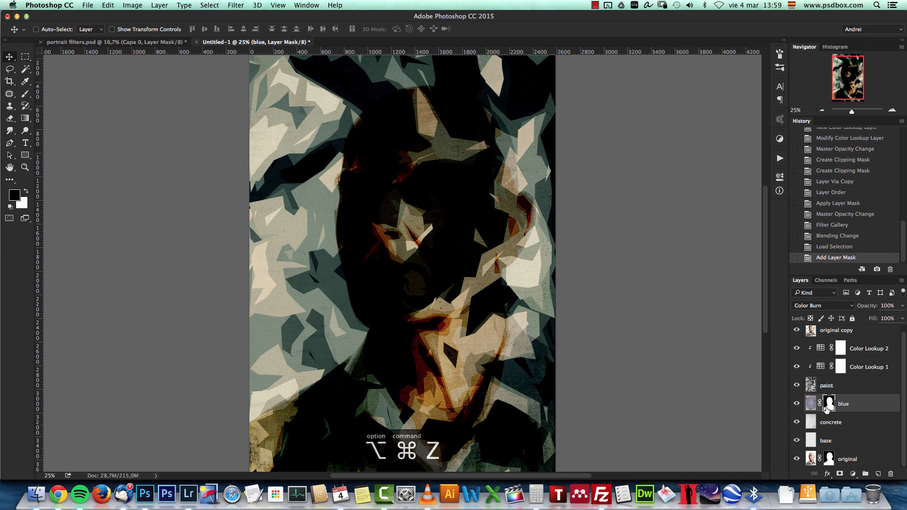
key("super+i")
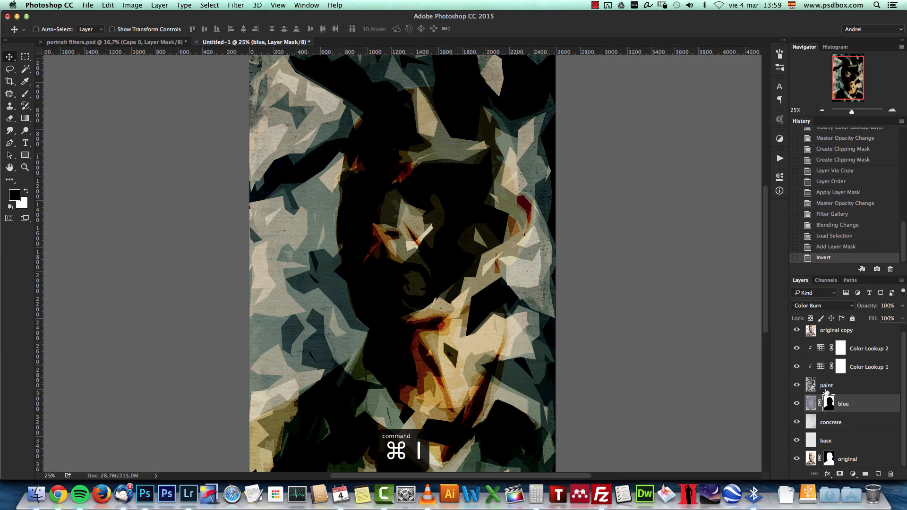
left_click_drag(829, 403, 826, 391)
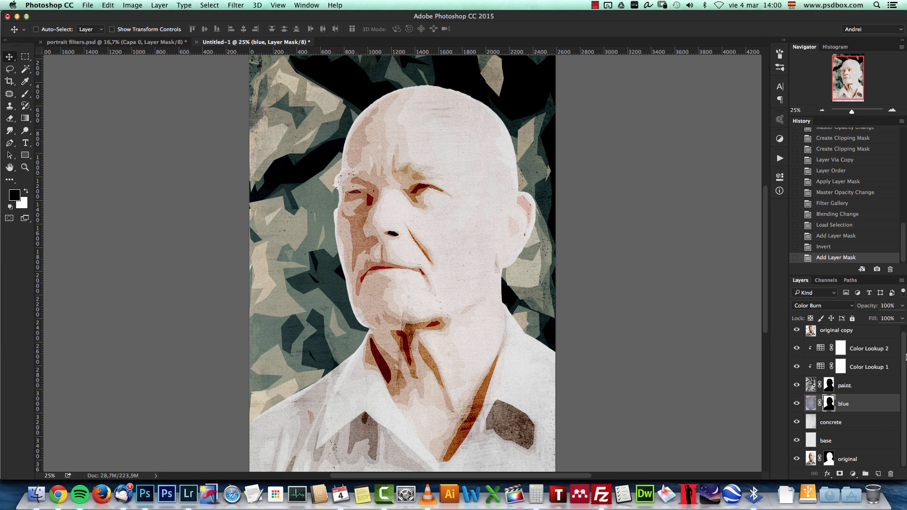
scroll(903, 358, "up", 1)
left_click(810, 408)
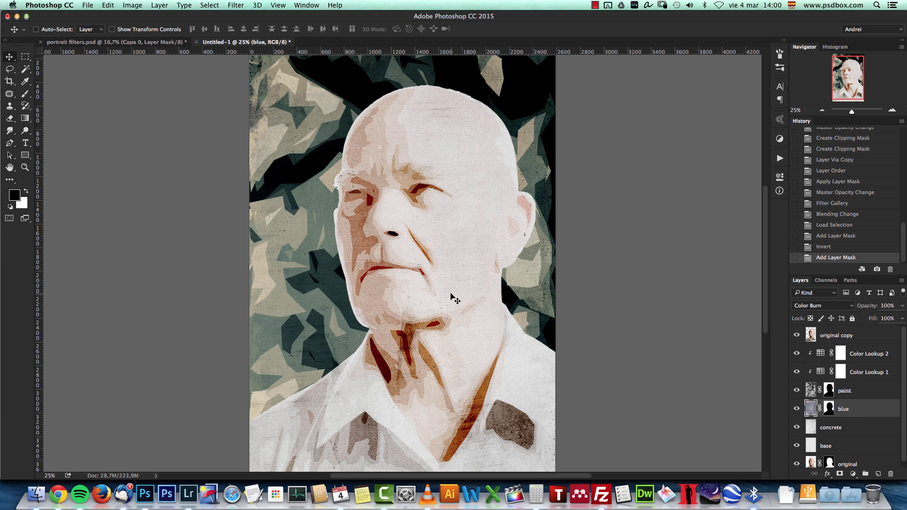
key("super+plus")
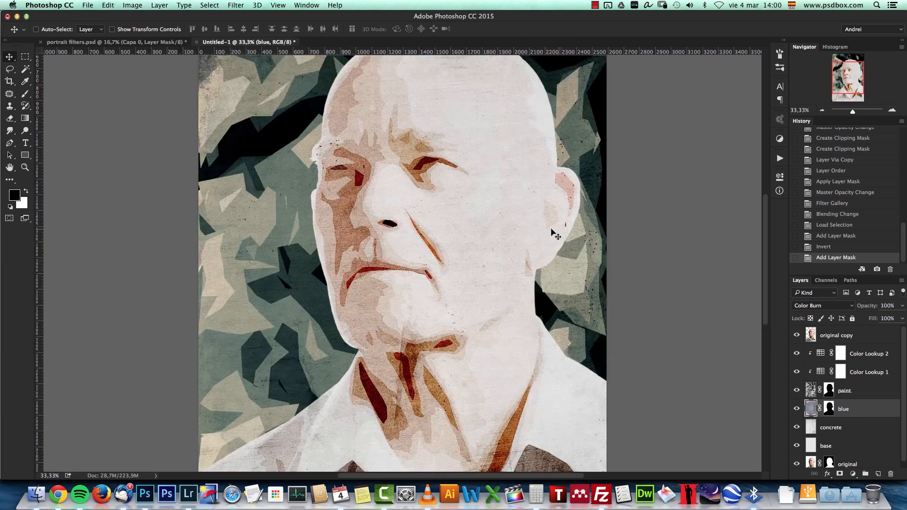
left_click_drag(465, 208, 463, 245)
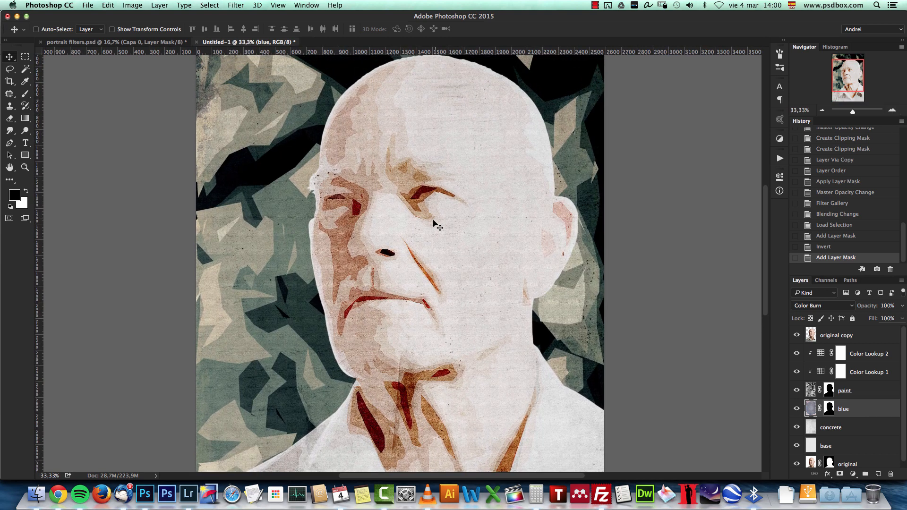
key("super+minus")
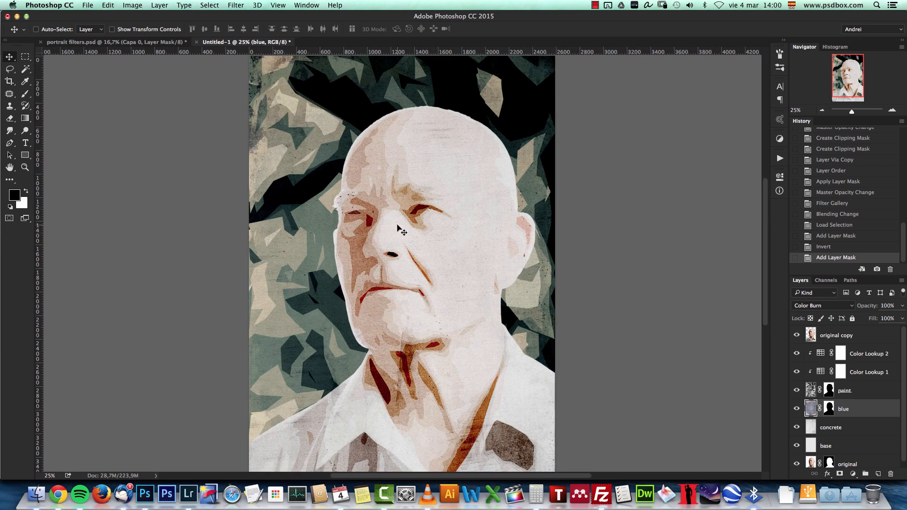
Duplicate the original layer with its mask, move the copy to the top of the layer stack, and duplicate it once more
left_click(878, 336)
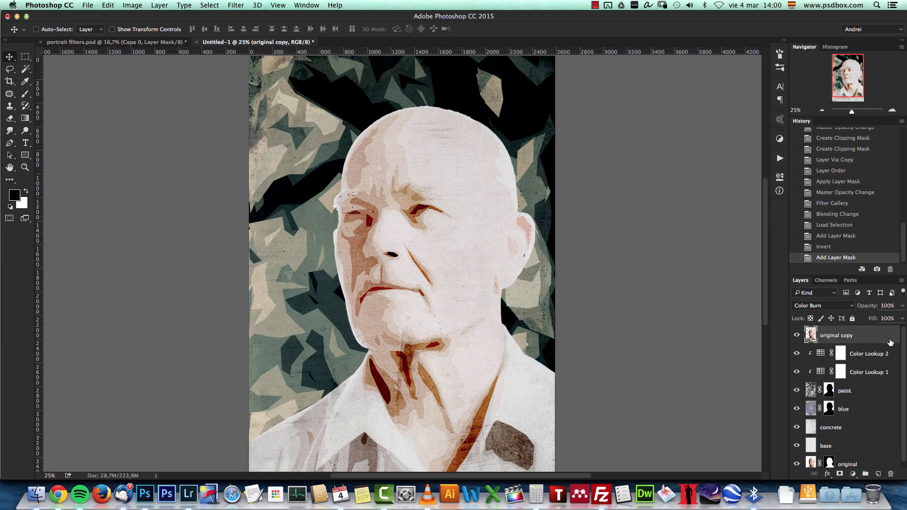
scroll(897, 350, "down", 1)
left_click(843, 456)
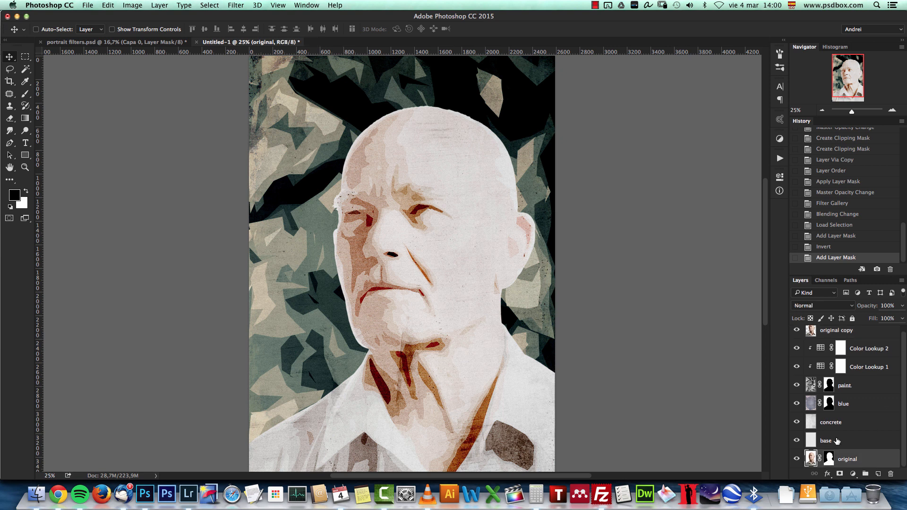
key("super+j")
left_click_drag(881, 454, 856, 333)
key("super+j")
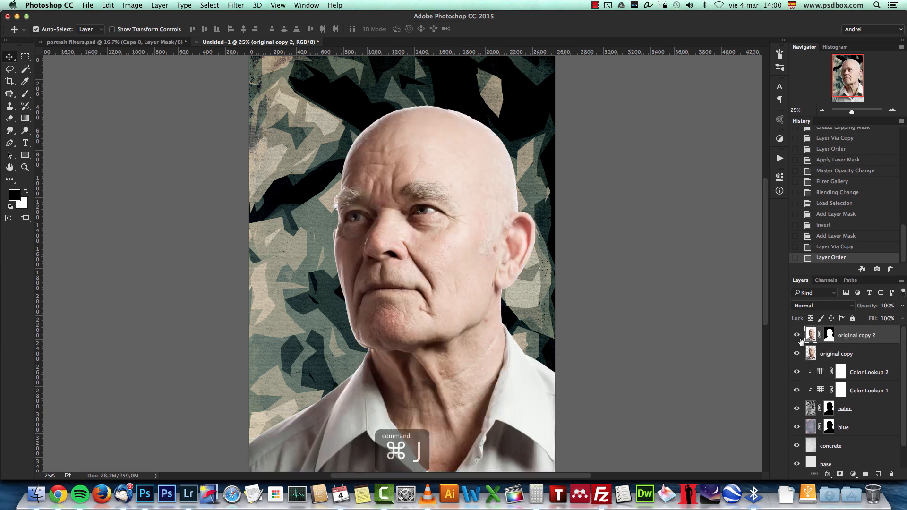
Apply the layer masks on original copy 3 and original copy 2, and hide original copy 3
right_click(828, 336)
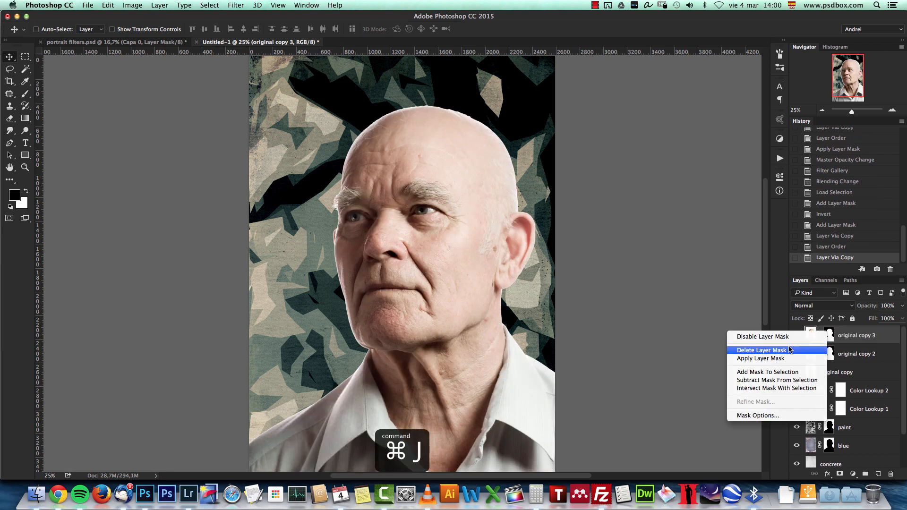
left_click(825, 358)
right_click(830, 352)
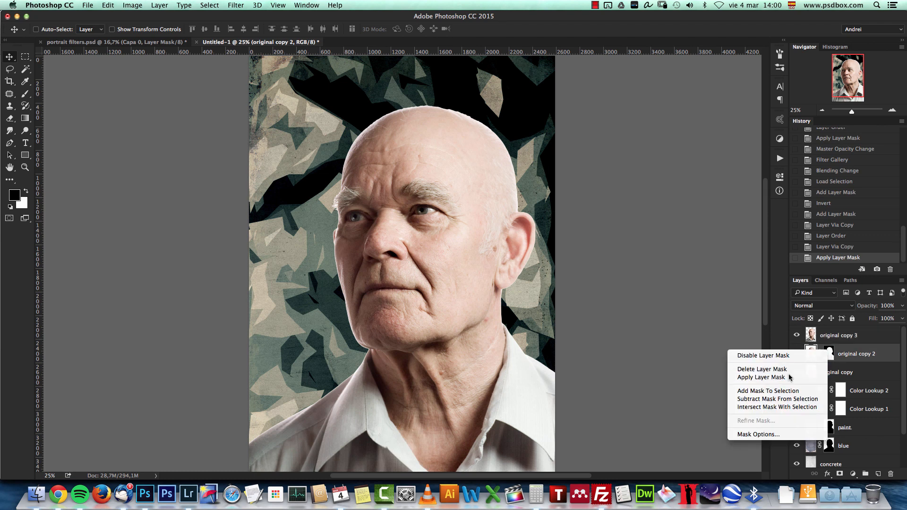
left_click(824, 375)
left_click(796, 335)
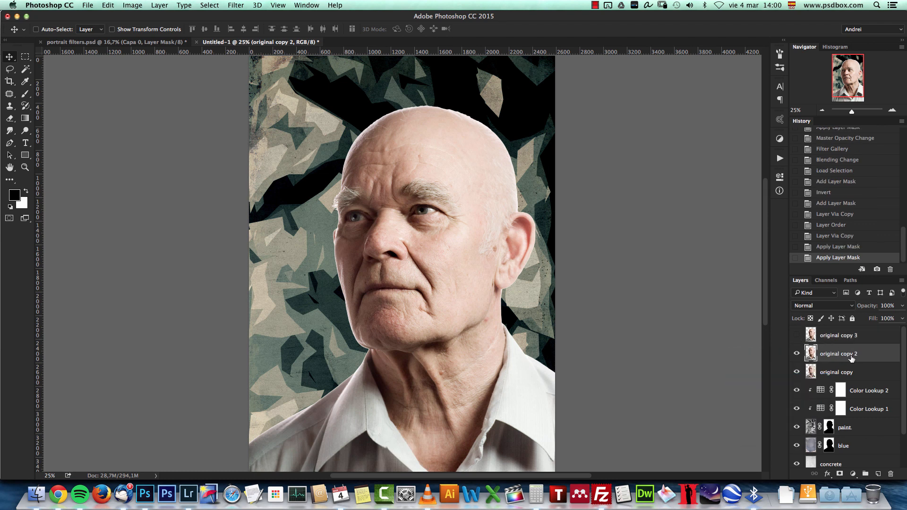
Desaturate the original copy 2 layer
left_click(834, 336)
scroll(903, 356, "down", 3)
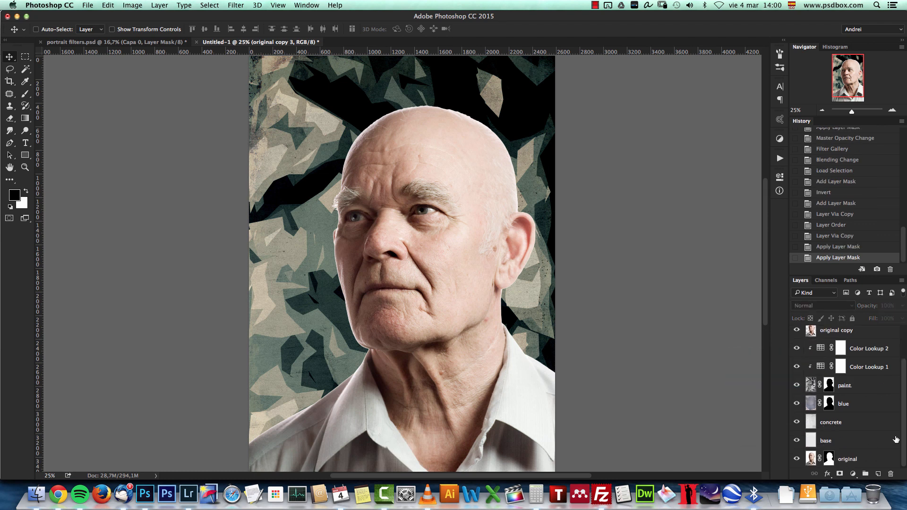
left_click_drag(904, 393, 905, 338)
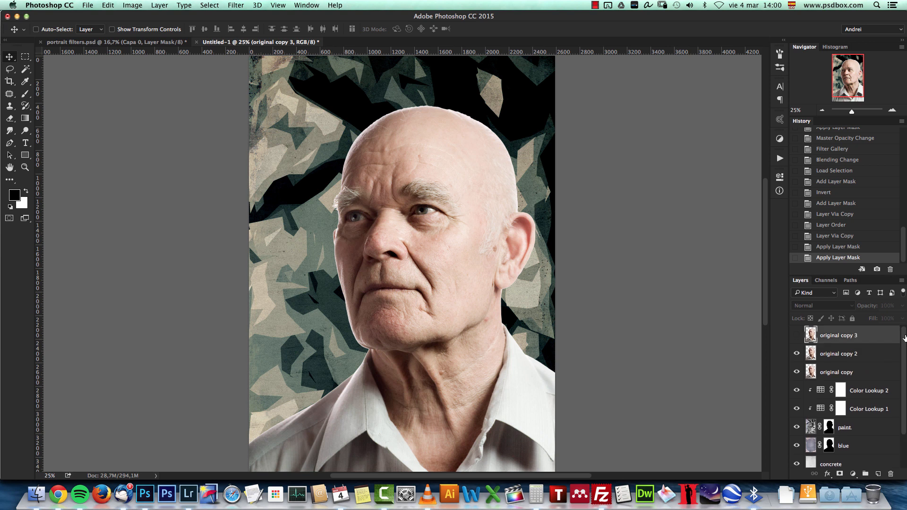
left_click(845, 355)
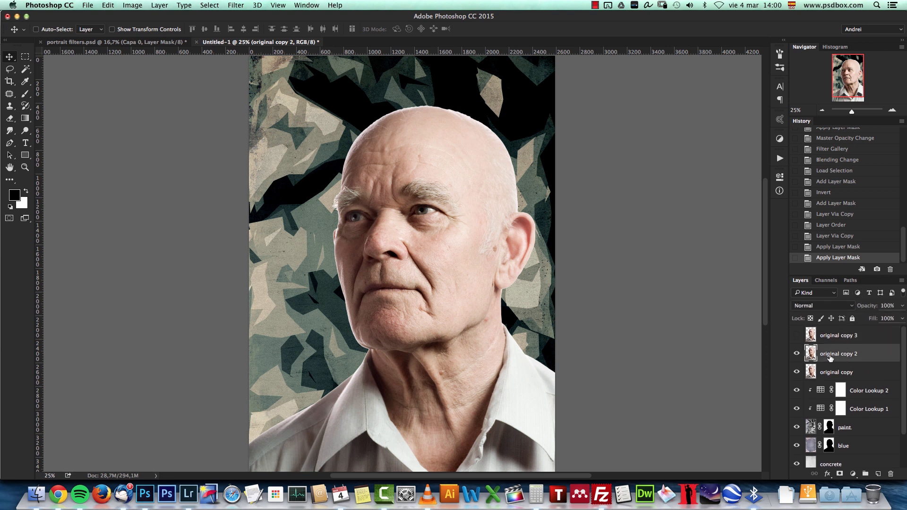
left_click(132, 7)
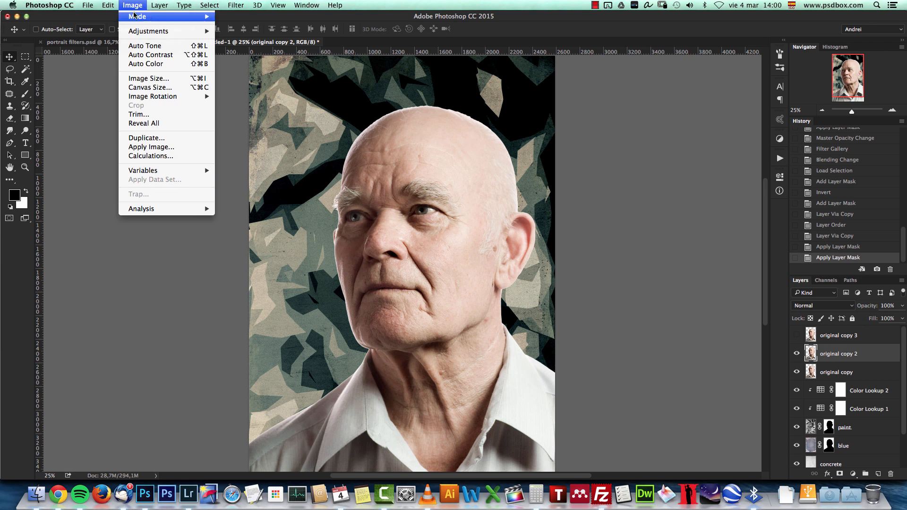
mouse_move(136, 16)
mouse_move(148, 31)
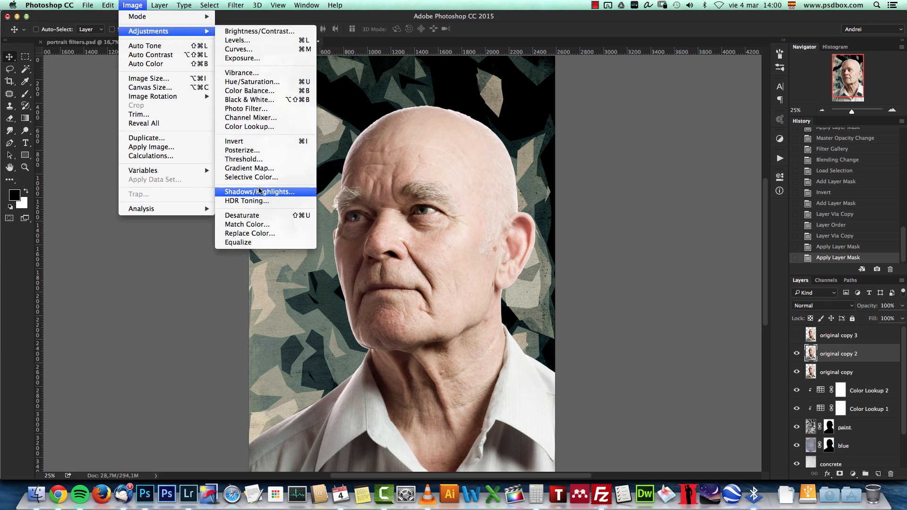
left_click(254, 216)
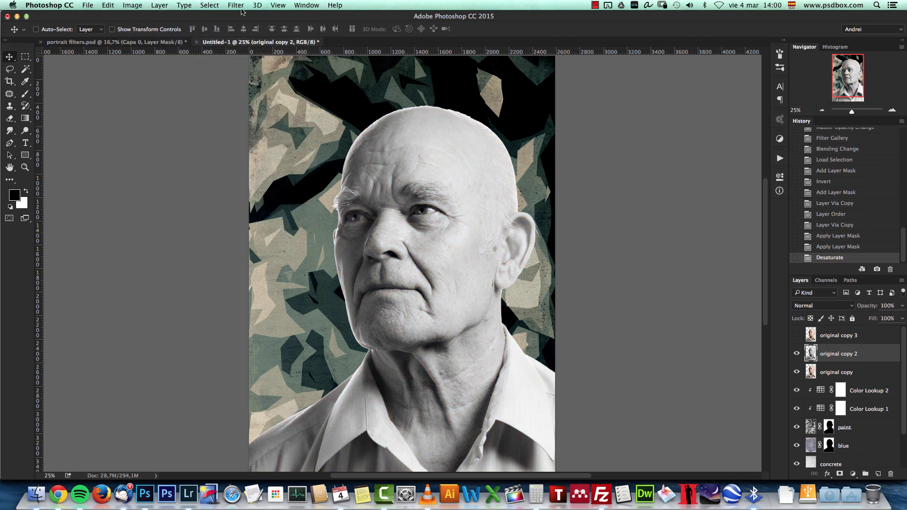
Open the Filter Gallery for original copy 2, hide the Angled Strokes effect, and set Cutout's Edge Simplicity to 6
left_click(238, 5)
left_click(252, 42)
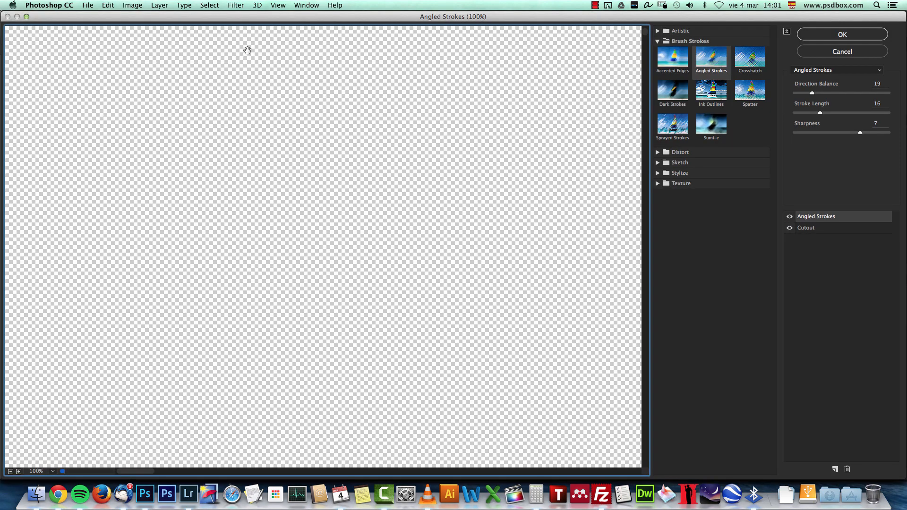
left_click(788, 216)
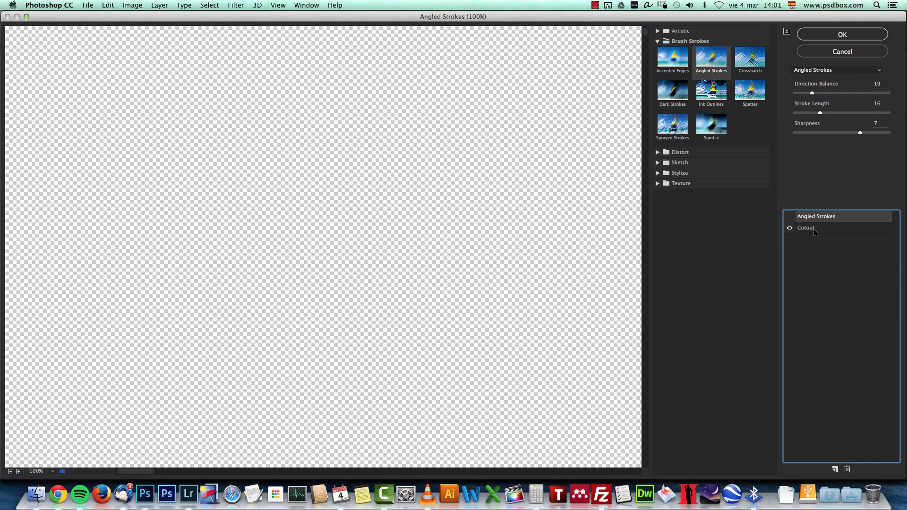
left_click(810, 229)
left_click(876, 85)
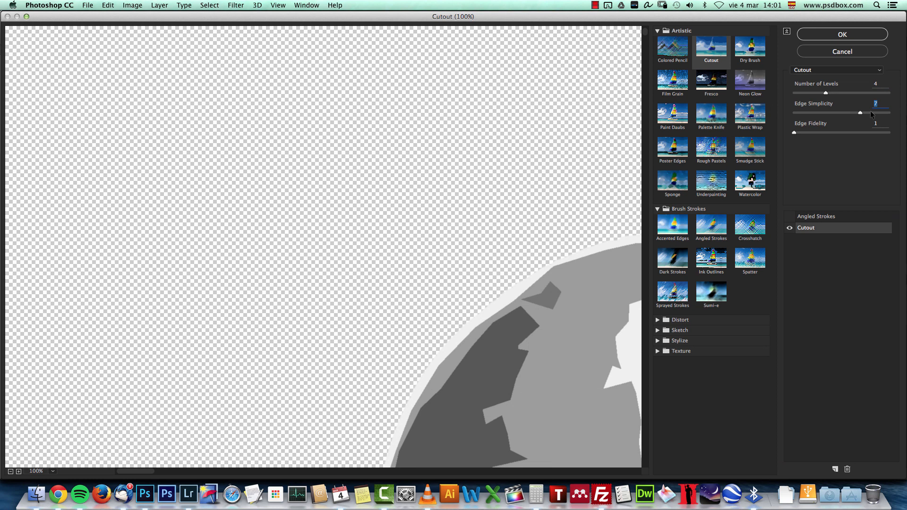
left_click_drag(338, 324, 160, 124)
left_click_drag(306, 220, 282, 127)
left_click(10, 471)
left_click(10, 471)
left_click(10, 471)
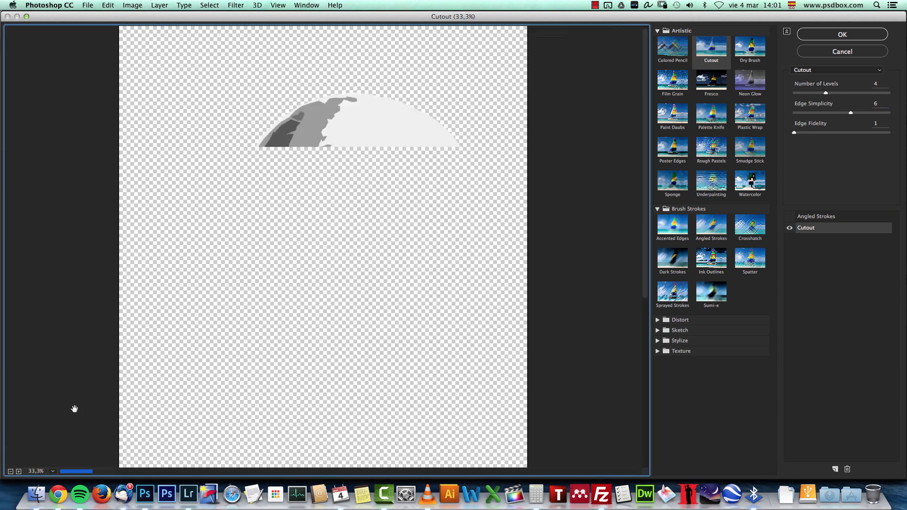
Replace the Angled Strokes effect with Glowing Edges above Cutout, set Edge Brightness to 6, and apply the filters
left_click(816, 217)
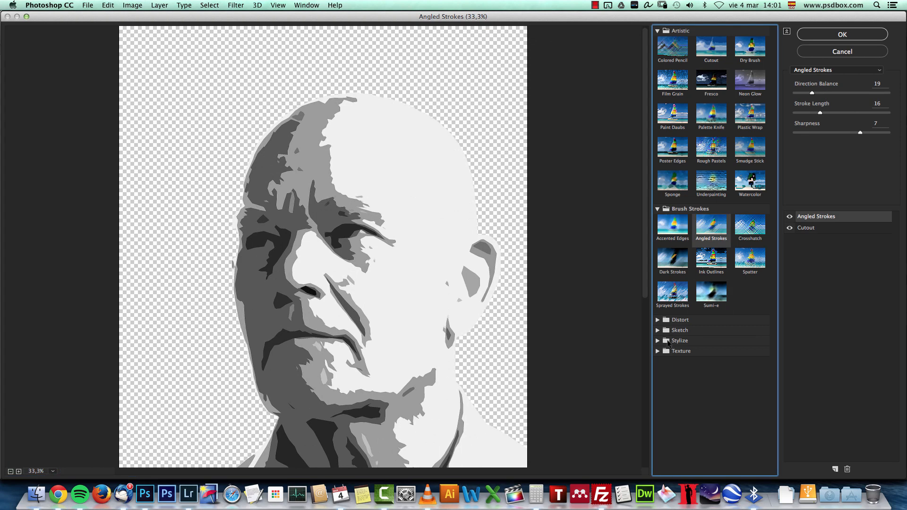
left_click(658, 341)
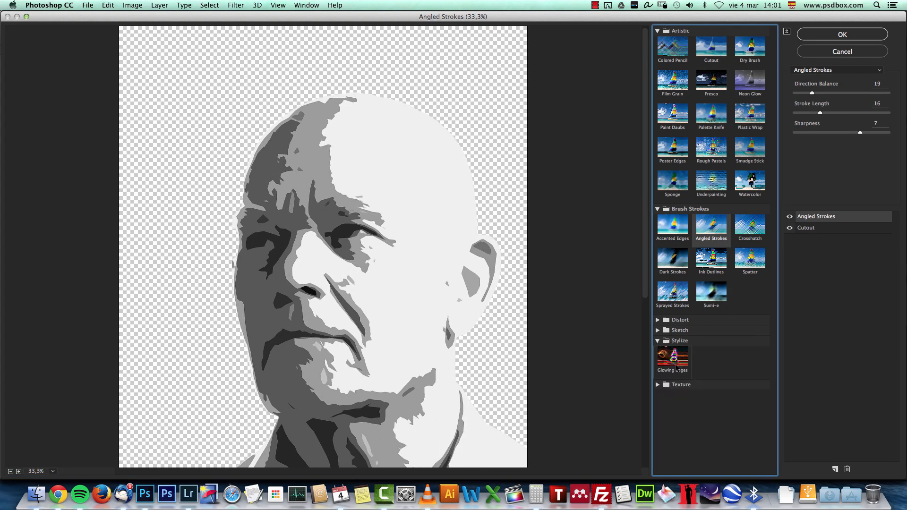
left_click(678, 365)
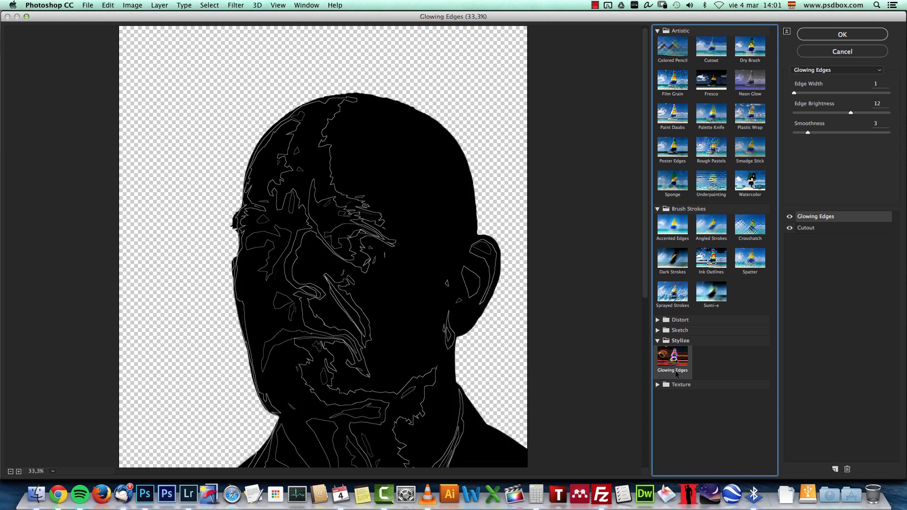
double_click(877, 104)
type("6")
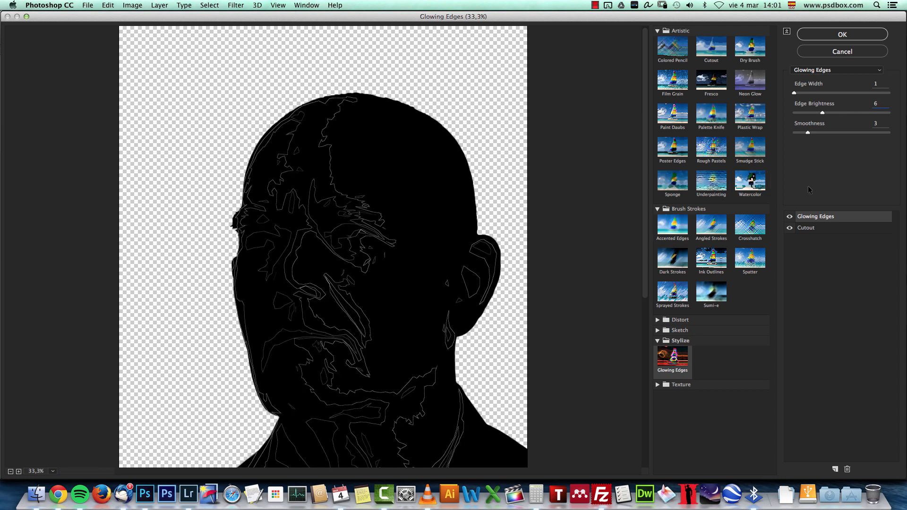
type("2")
left_click(845, 36)
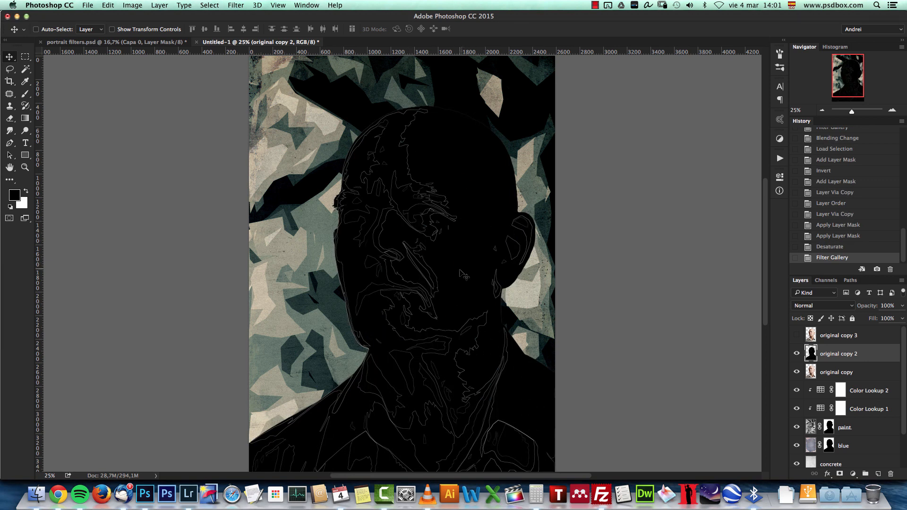
Invert the original copy 2 layer and change its blending mode so only the dark outlines blend over the portrait
key("super+i")
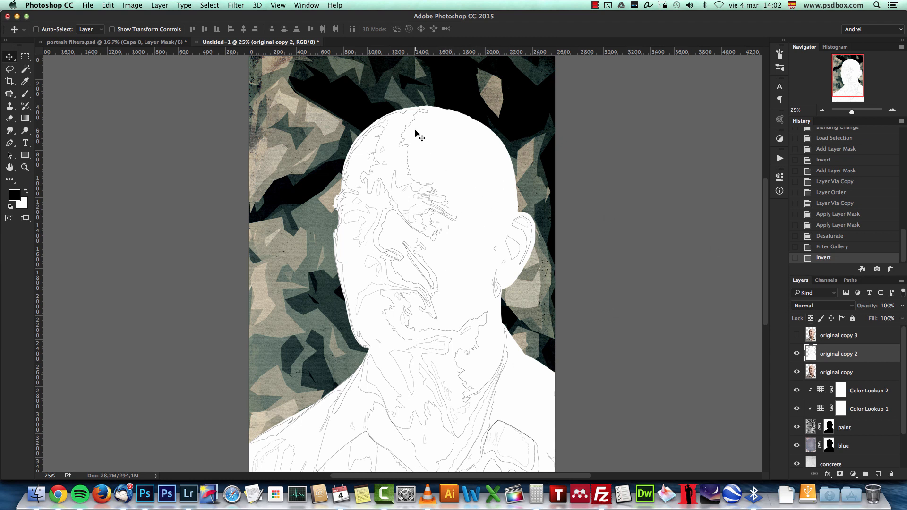
left_click(809, 307)
left_click(814, 339)
left_click(797, 354)
left_click(796, 353)
left_click(796, 354)
left_click(796, 353)
left_click(794, 353)
left_click(795, 353)
Duplicate the hidden original copy 3 layer, then show original copy 3 and desaturate it
left_click(826, 336)
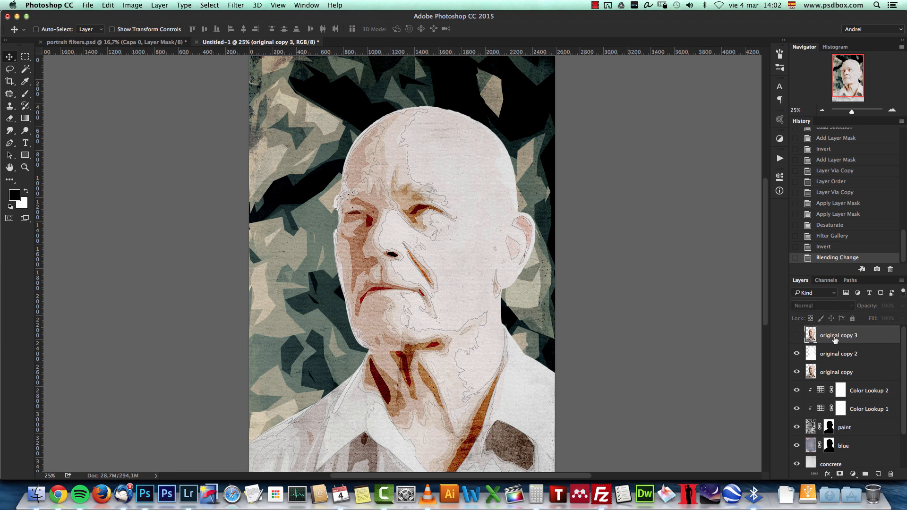
key("super+j")
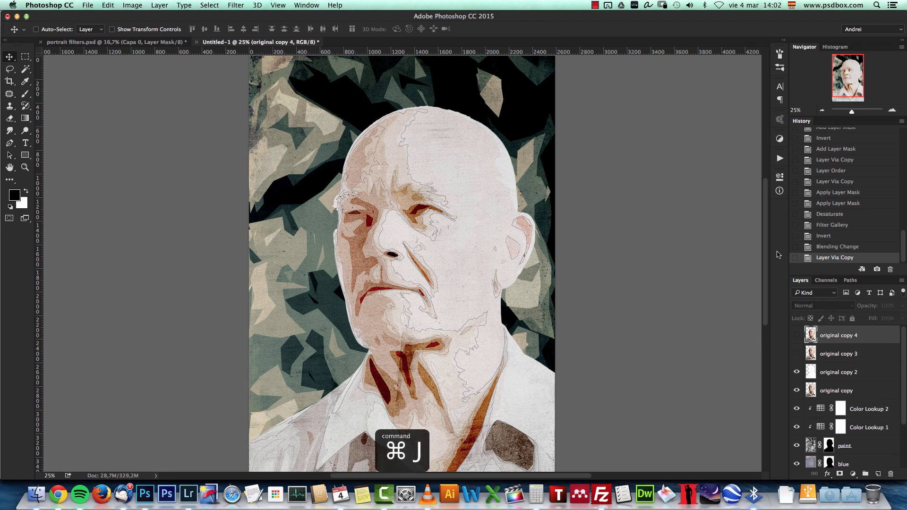
left_click(796, 353)
left_click(841, 353)
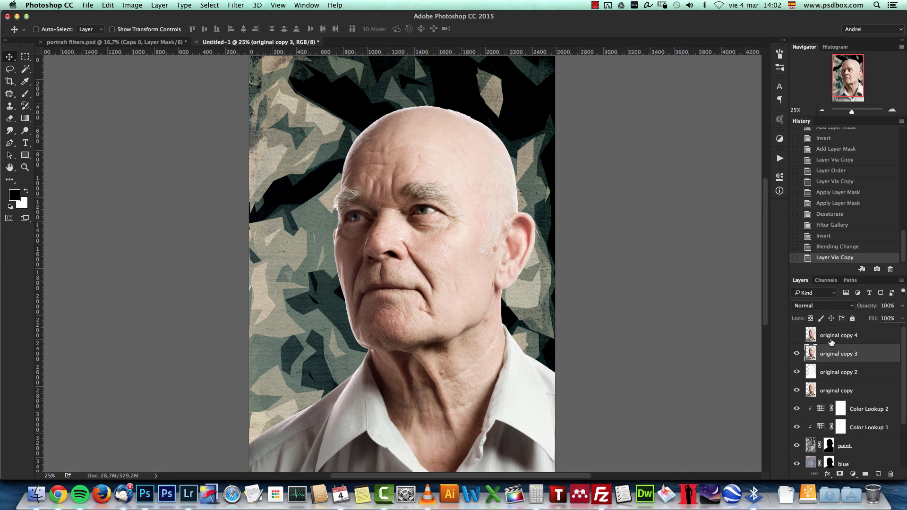
left_click(139, 7)
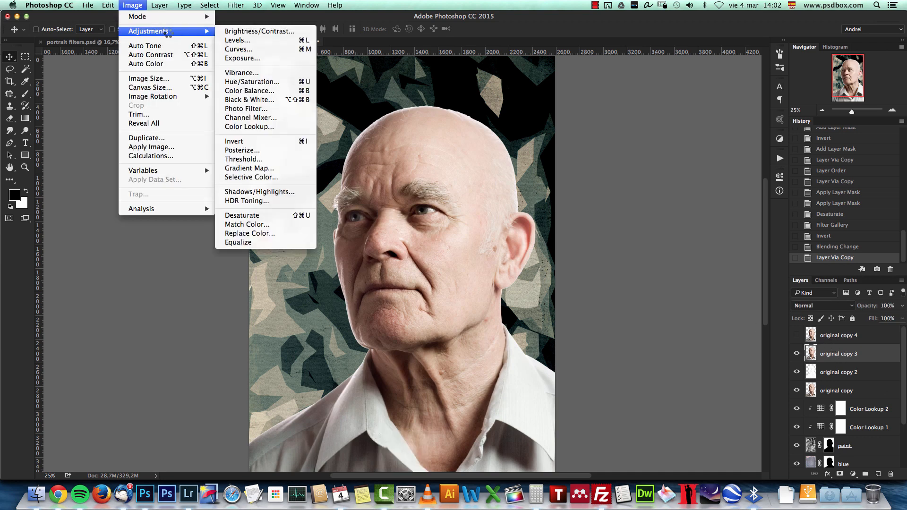
left_click(260, 215)
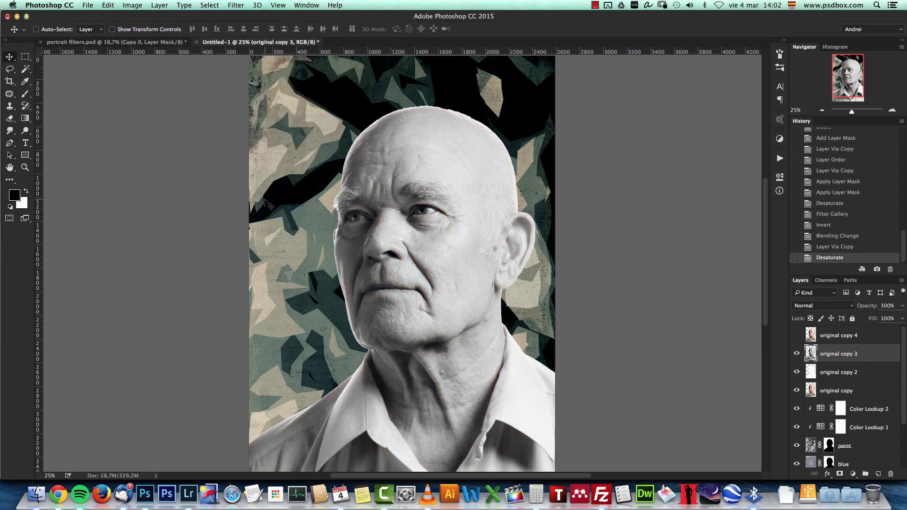
Apply a Threshold adjustment with a level of 94 to the original copy 3 layer
left_click(132, 5)
mouse_move(151, 32)
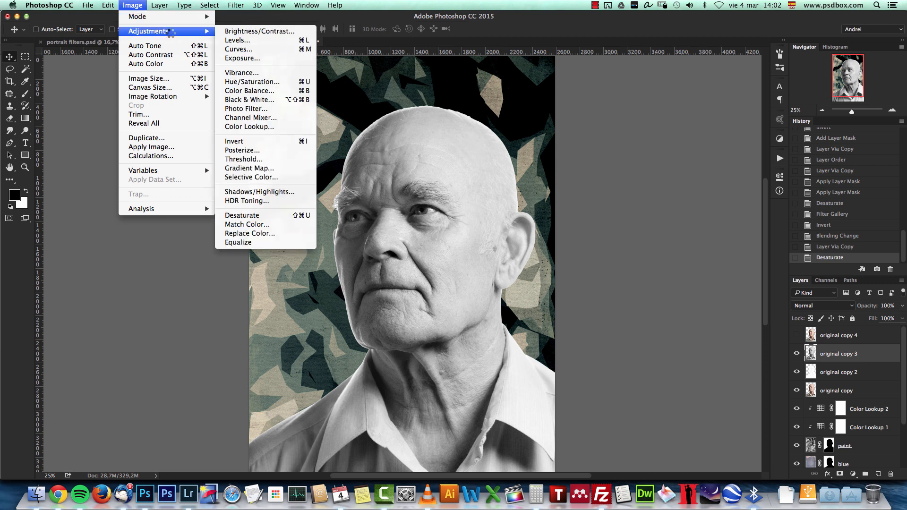
left_click(282, 160)
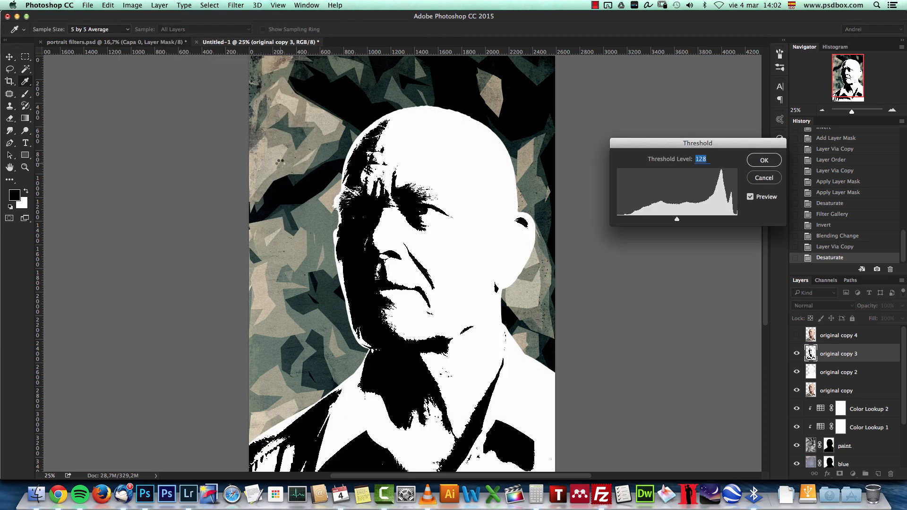
type("94")
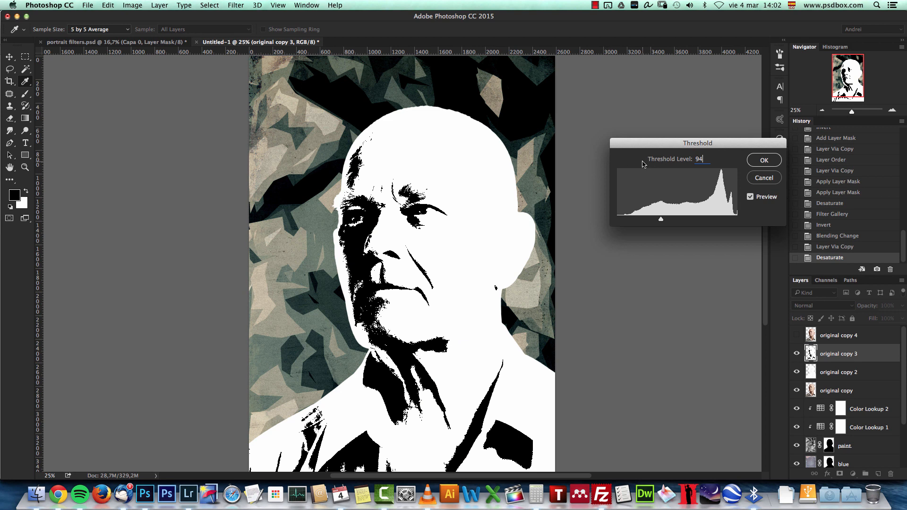
left_click(764, 160)
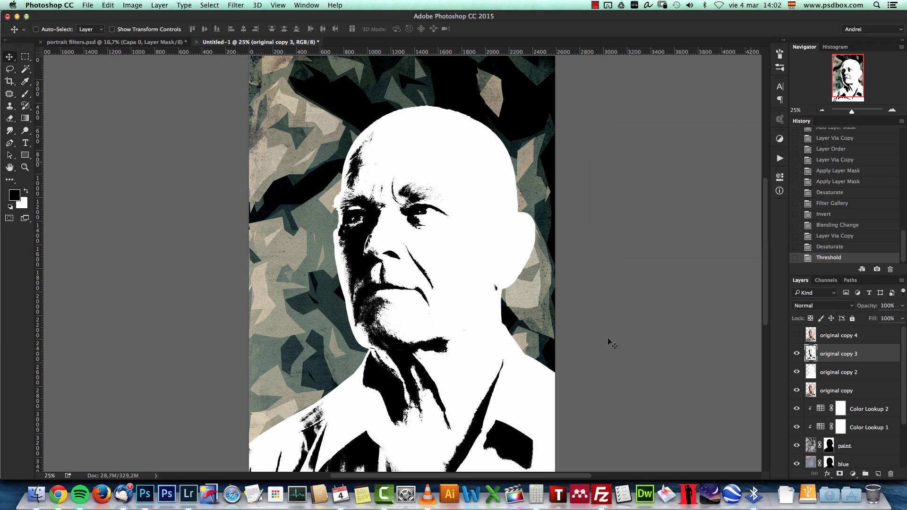
Remove Glowing Edges in the Filter Gallery and apply only Cutout to original copy 3, with 4 levels, Edge Simplicity 6 and Edge Fidelity 1
left_click(236, 6)
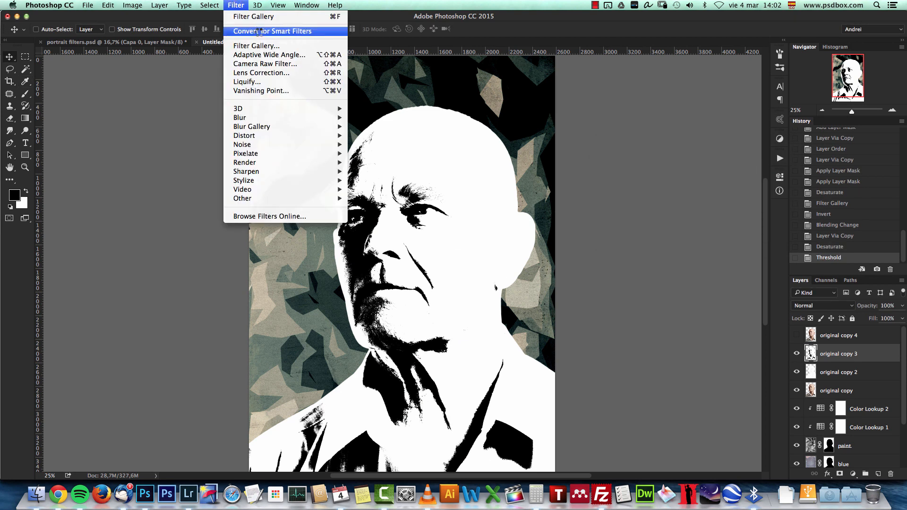
left_click(255, 45)
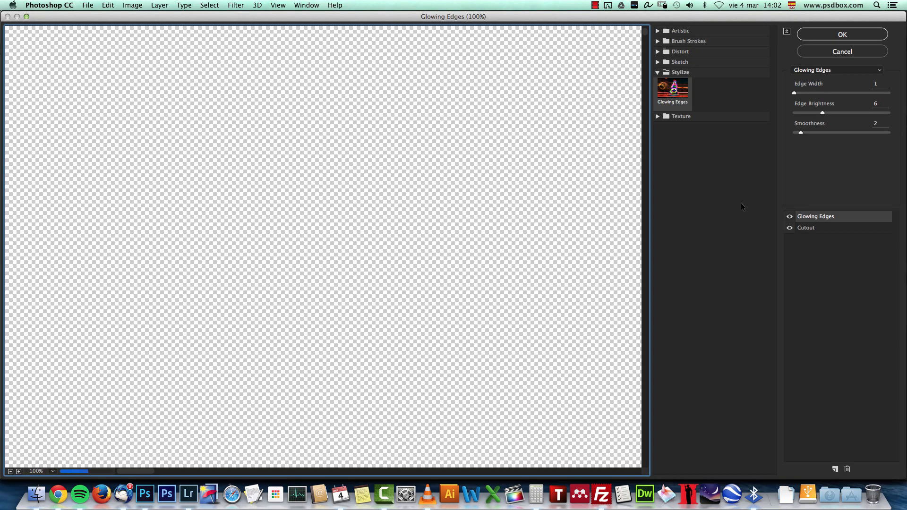
left_click(846, 469)
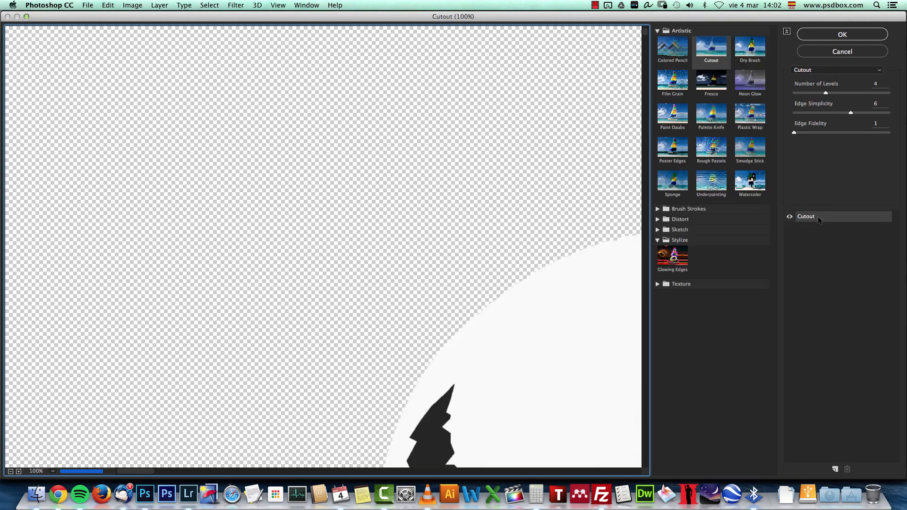
scroll(429, 269, "down", 5)
scroll(430, 269, "right", 4)
left_click(10, 471)
left_click(11, 471)
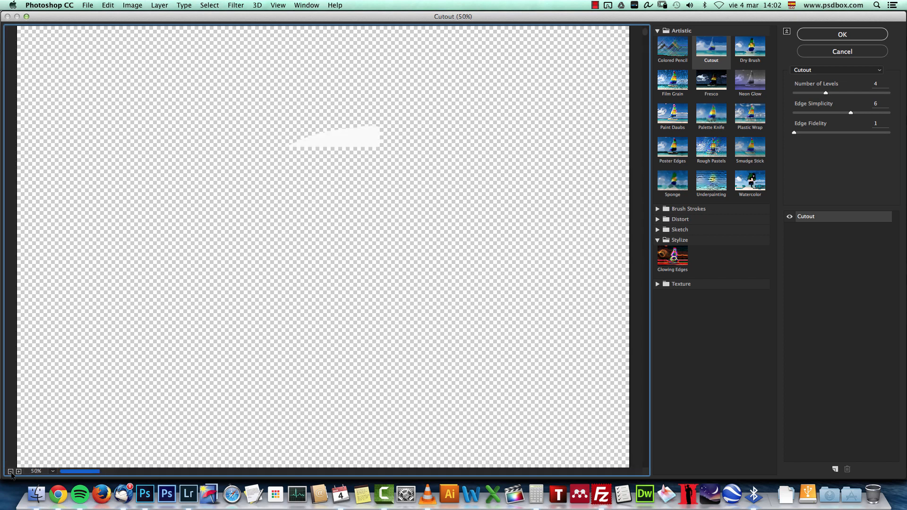
left_click(10, 471)
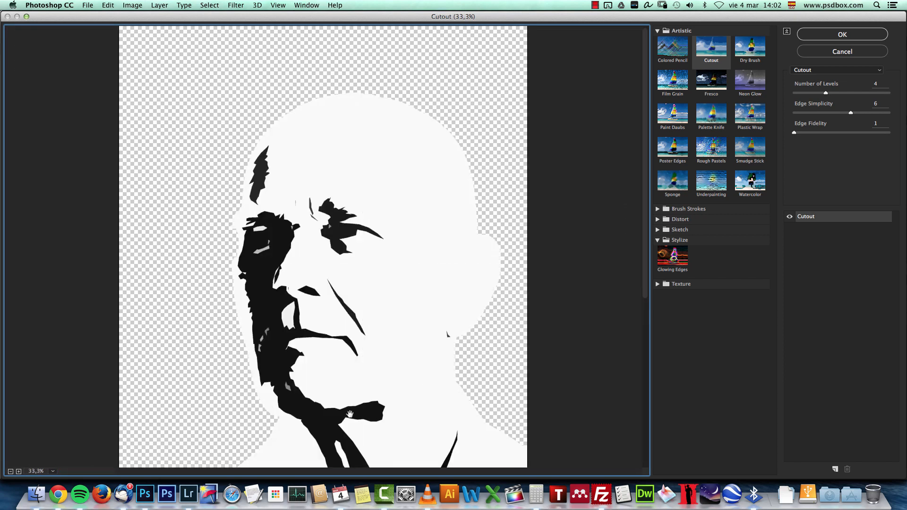
left_click(875, 104)
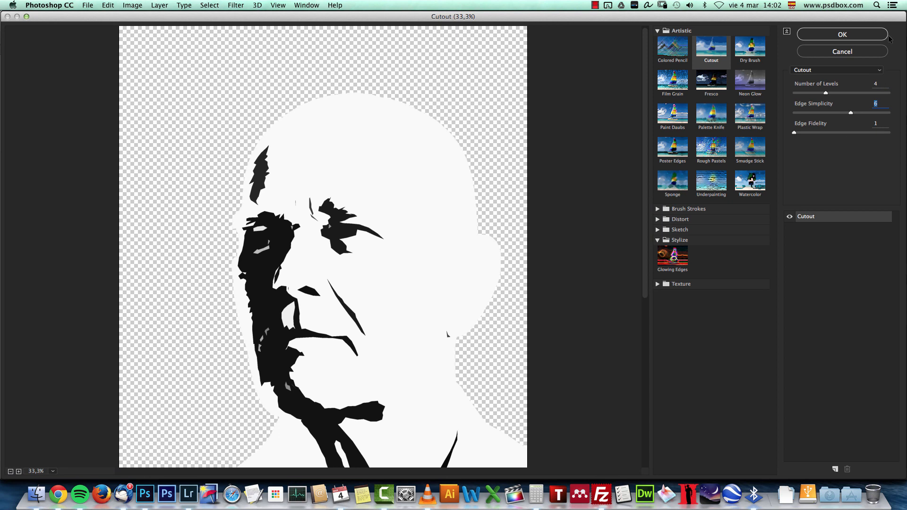
left_click(851, 35)
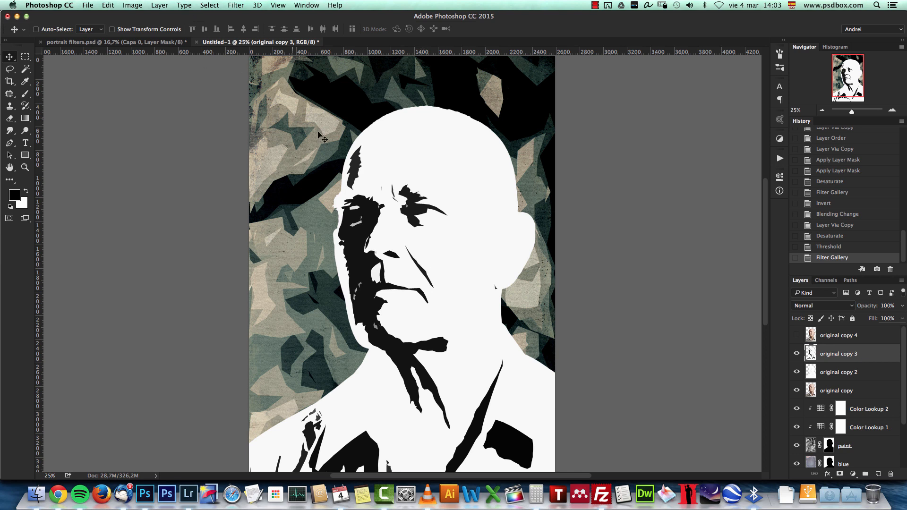
Isolate the original copy 3 layer, load its Red channel as a selection, and show the other layers again
left_click(796, 354, "alt")
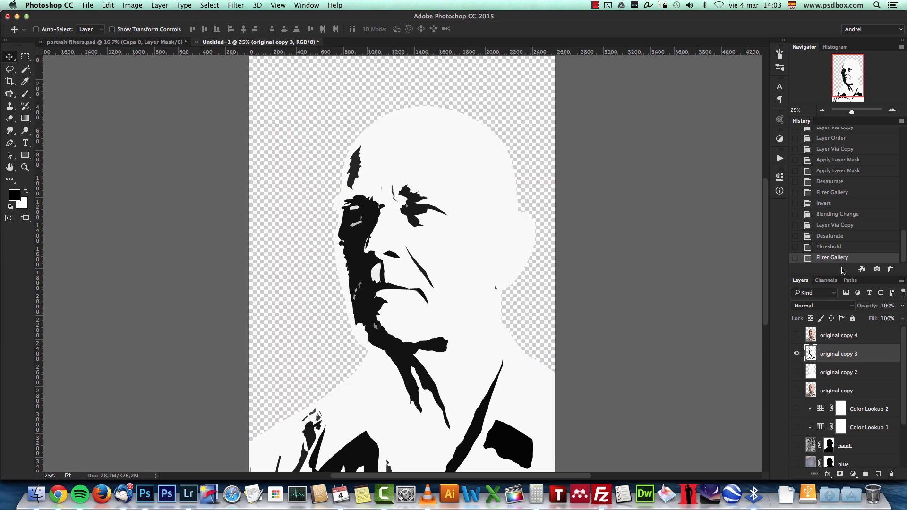
left_click(826, 280)
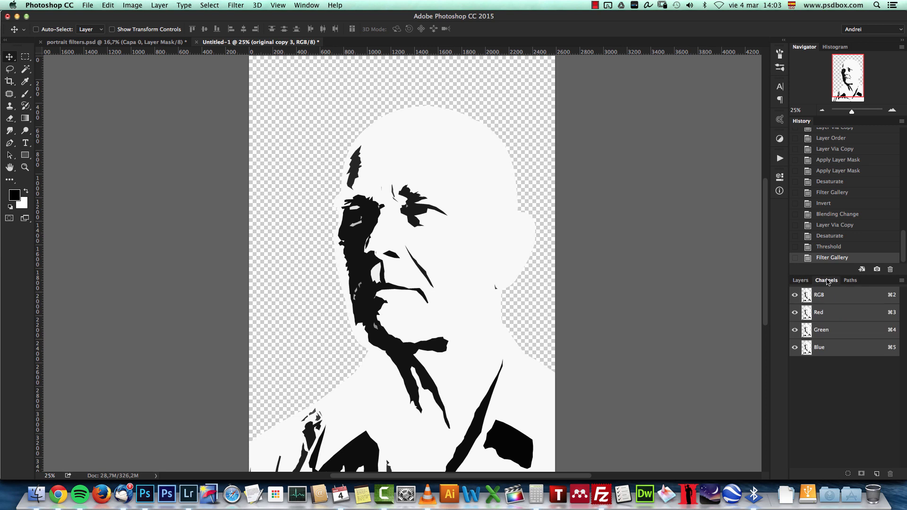
left_click(808, 312, "super")
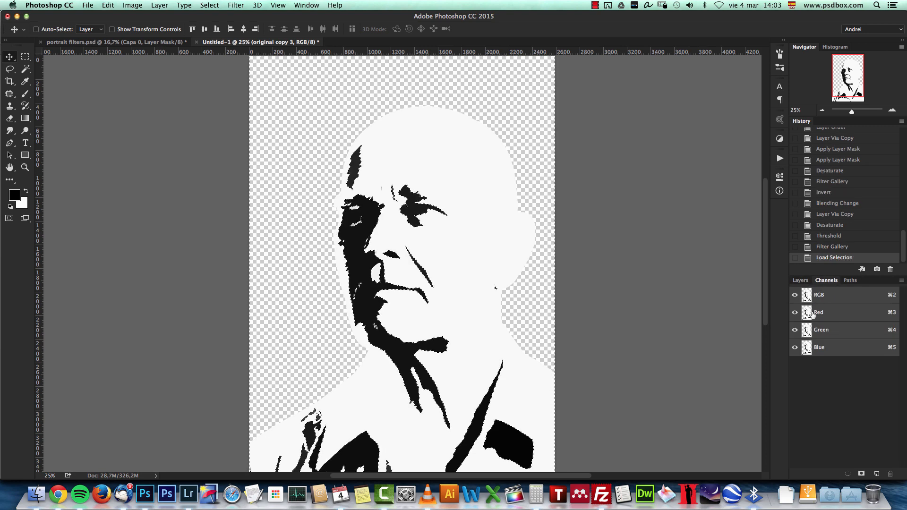
left_click(801, 281)
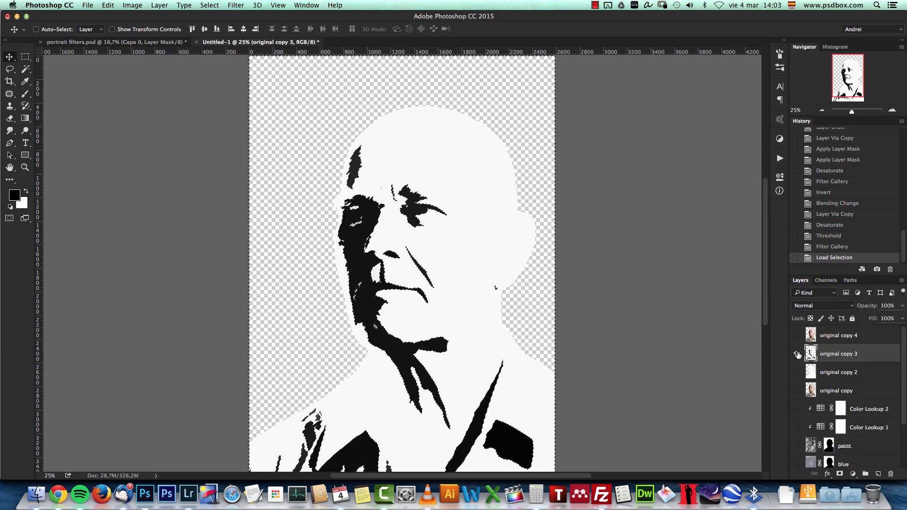
left_click(796, 354, "alt")
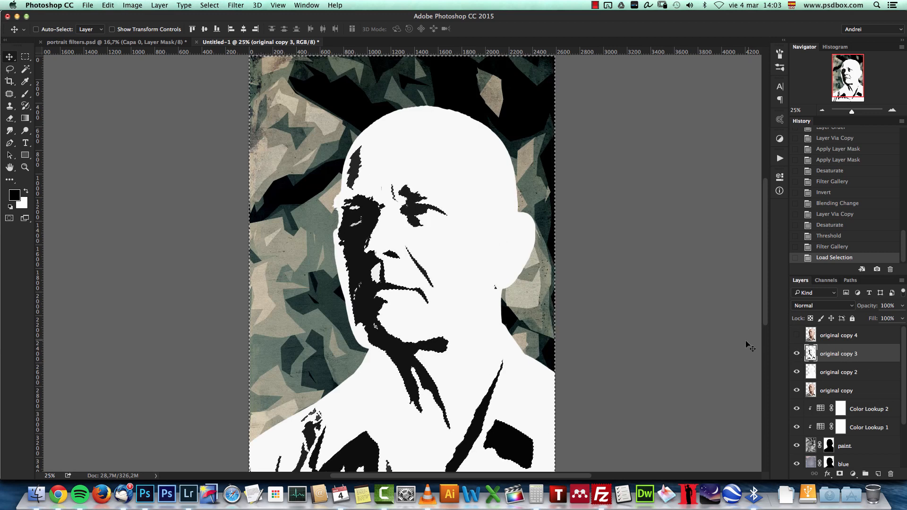
Add a new empty layer above original copy 3, hide original copy 3, and invert the selection
left_click(878, 474)
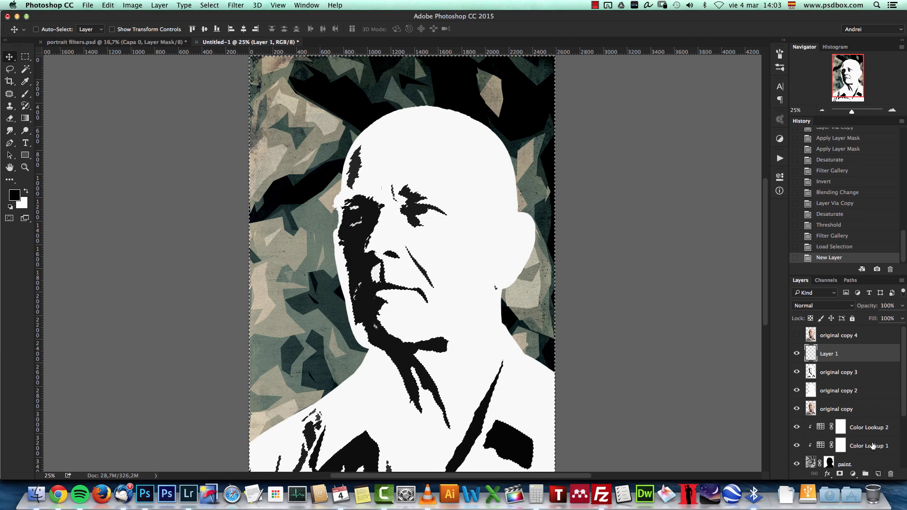
left_click(796, 372)
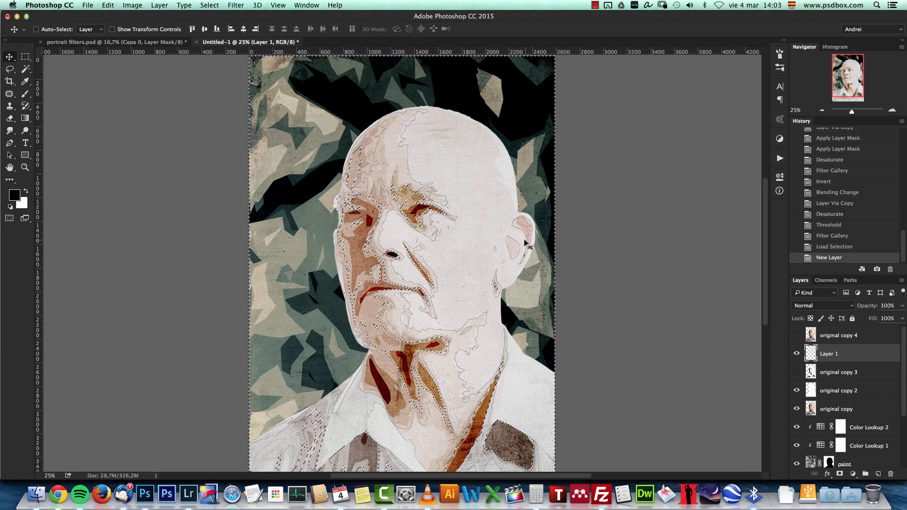
left_click(221, 6)
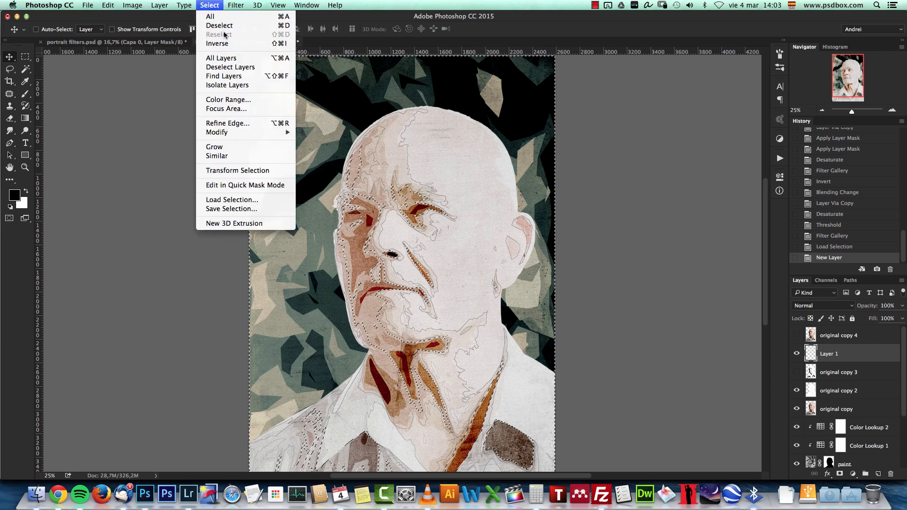
left_click(223, 43)
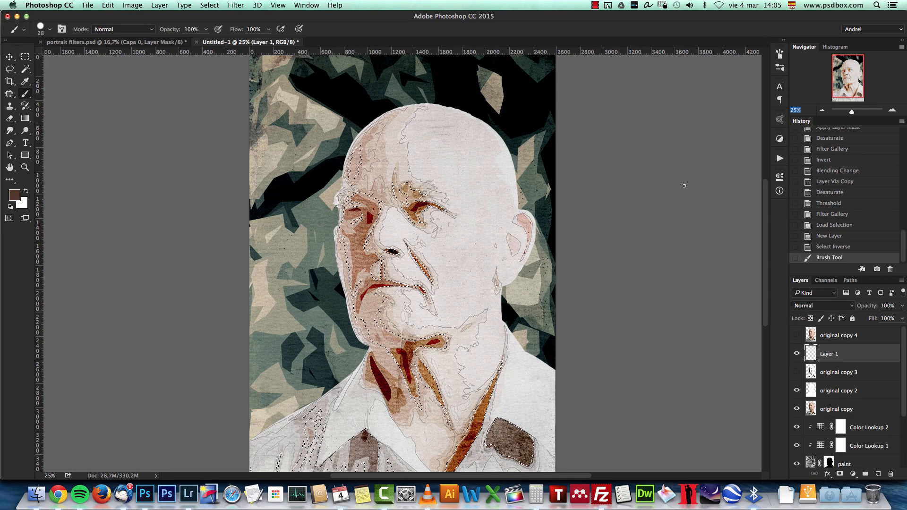
Try a 2 px dark brown stroke outside the selection on Layer 1, inspect it at 100%, and undo it
left_click(892, 111)
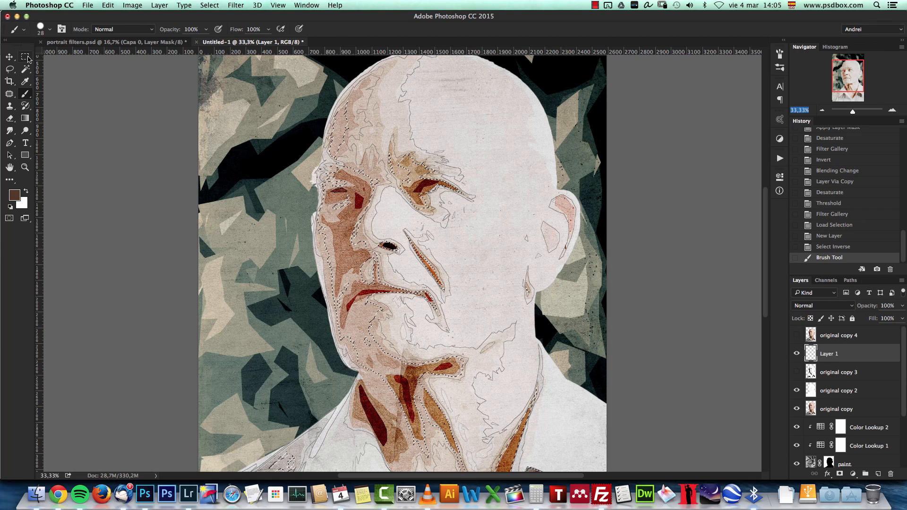
key("m")
right_click(487, 190)
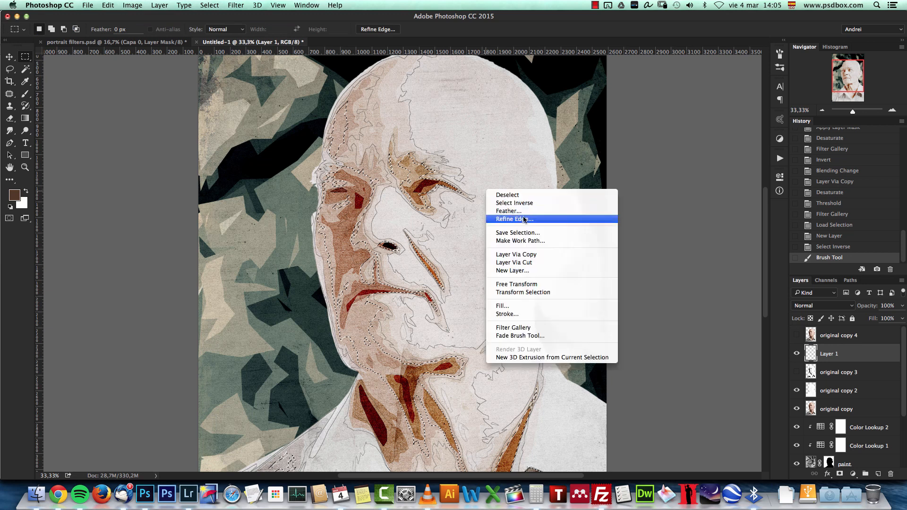
left_click(520, 313)
left_click(666, 197)
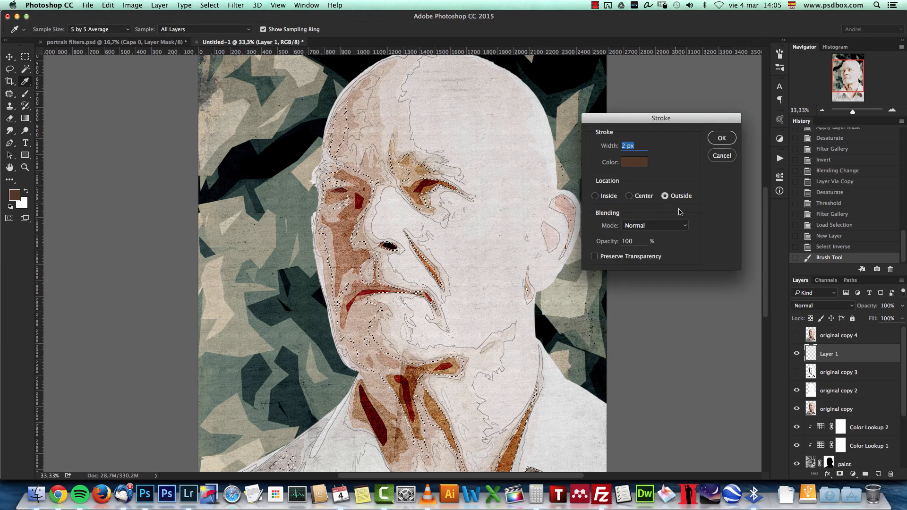
left_click(720, 140)
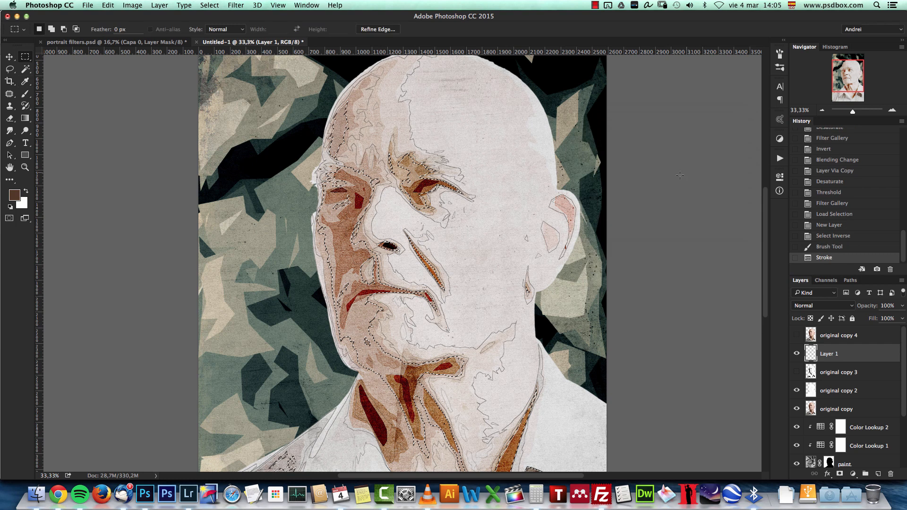
key("super+1")
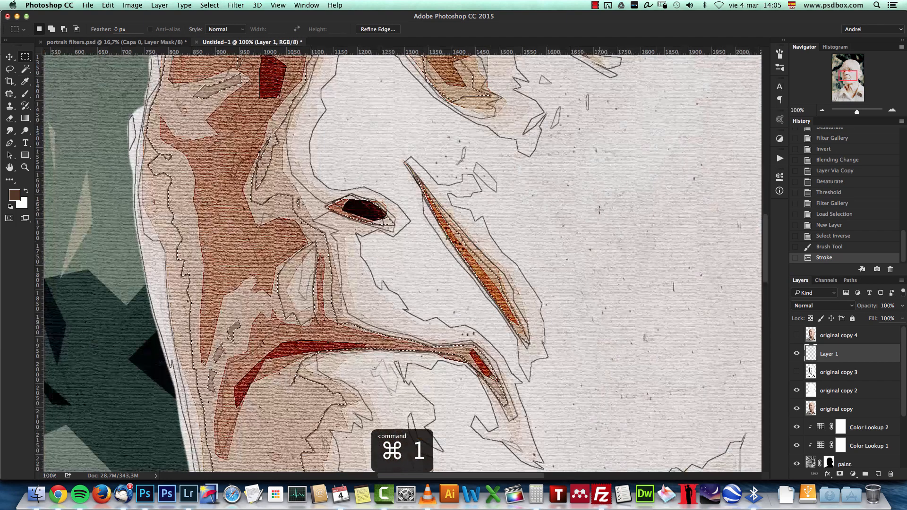
key("super+z")
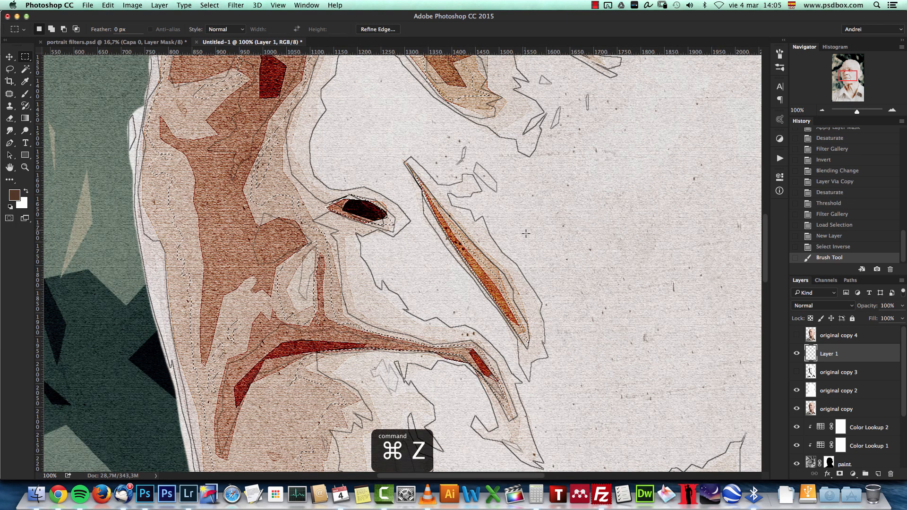
Stroke the selection on Layer 1 with a 2 px lighter brown line placed outside, and deselect
right_click(537, 215)
left_click(558, 339)
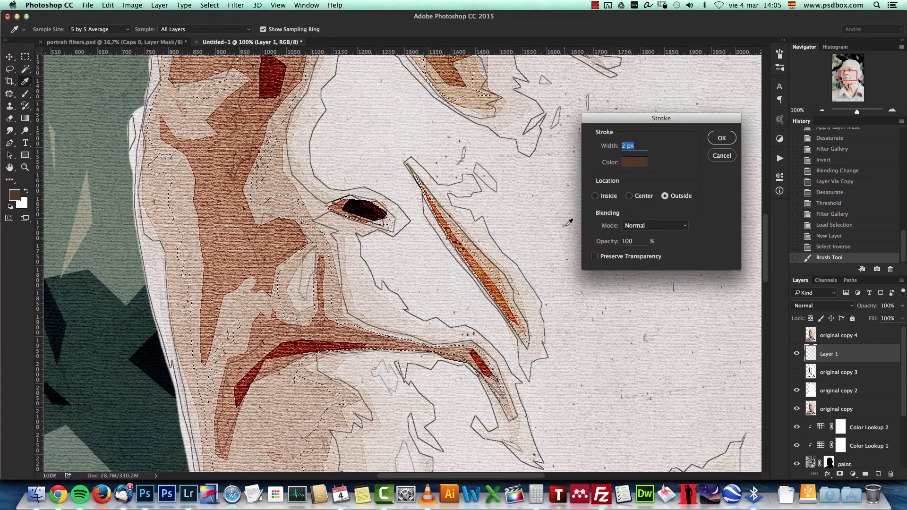
left_click(606, 196)
left_click(689, 194)
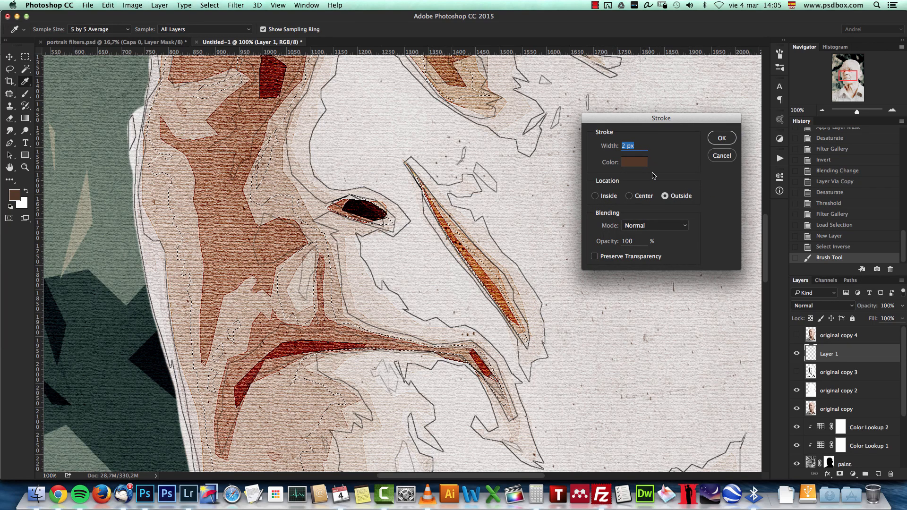
left_click(635, 164)
left_click_drag(597, 173, 607, 159)
left_click(752, 95)
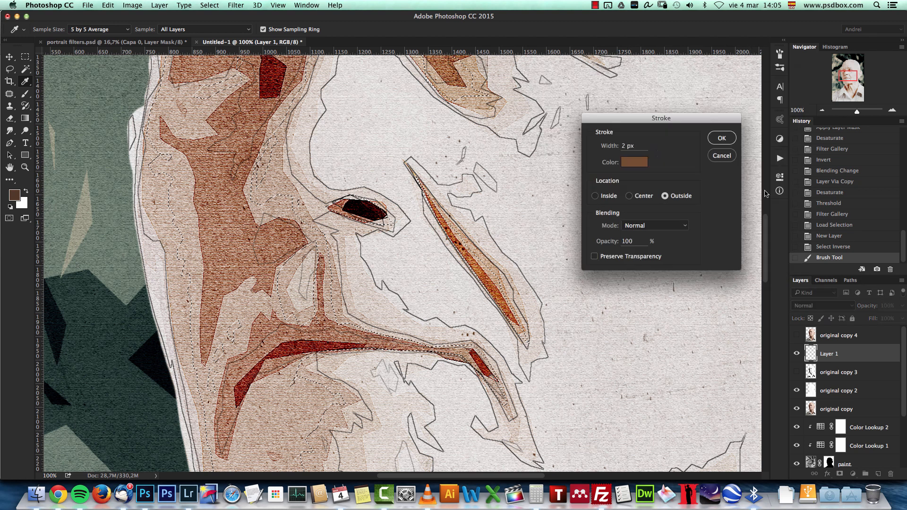
left_click(722, 143)
key("super+d")
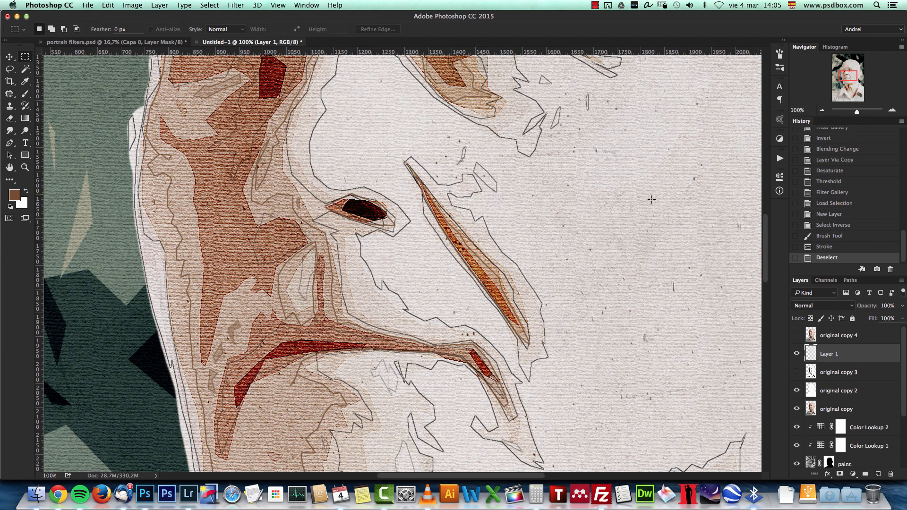
Compare the portrait with and without the brown stroke outlines of Layer 1
key("super+1")
left_click(822, 110)
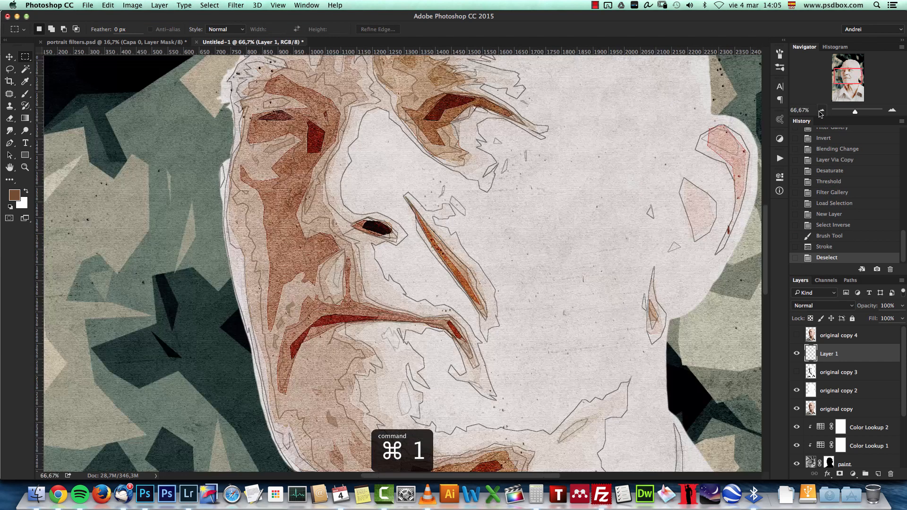
left_click(822, 111)
left_click(796, 353)
left_click(796, 353)
left_click(796, 354)
left_click(796, 353)
left_click(796, 353)
left_click(795, 353)
left_click(796, 354)
left_click(796, 353)
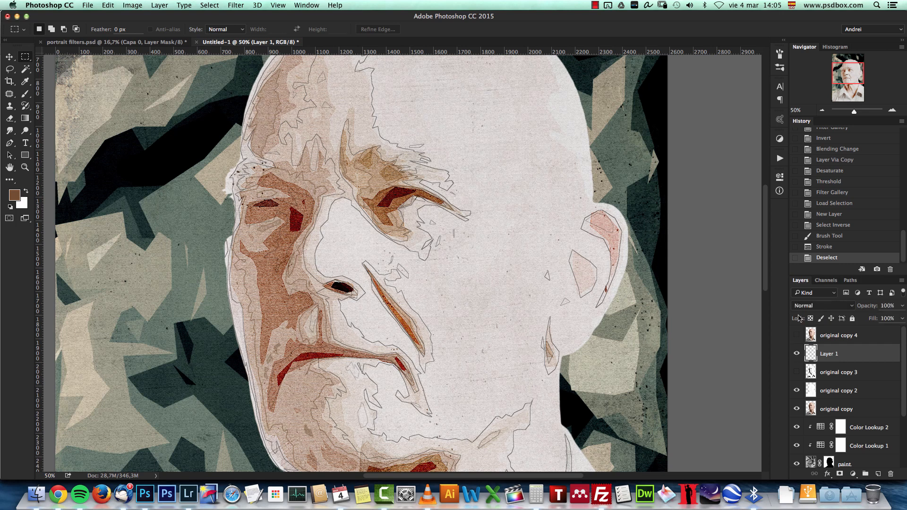
left_click(822, 110)
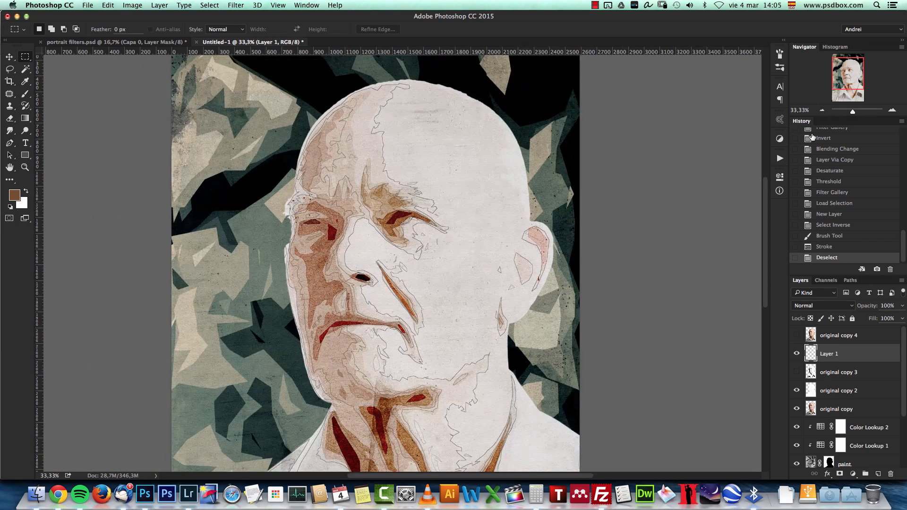
Delete the hidden original copy 3 layer and select the original copy 4 layer
left_click(869, 374)
left_click(795, 372)
left_click_drag(881, 369, 891, 473)
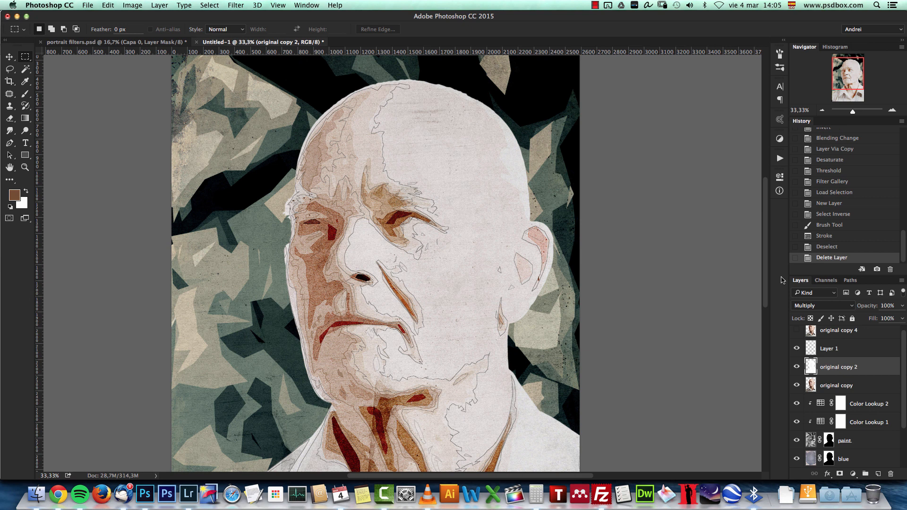
scroll(904, 352, "up", 1)
left_click(869, 335)
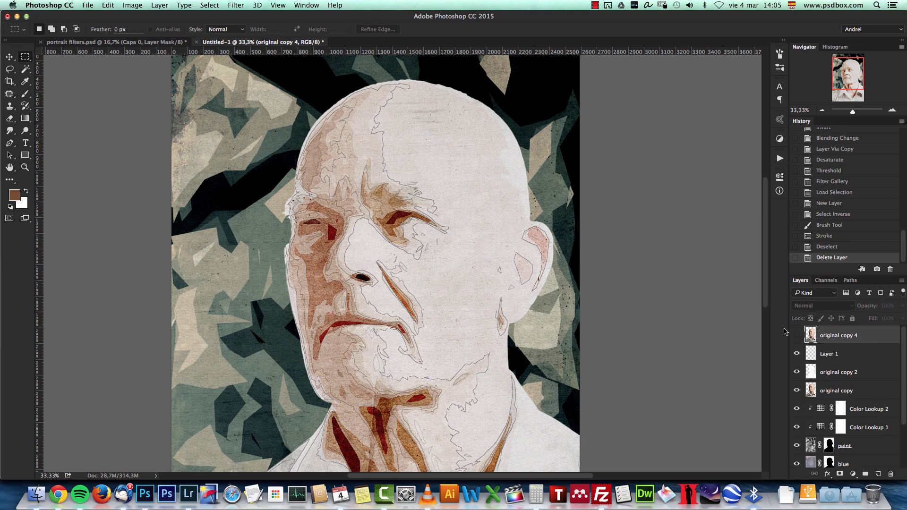
Show the original copy 4 layer, duplicate it, hide the duplicate and select original copy 4 again
left_click(797, 335)
key("super+j")
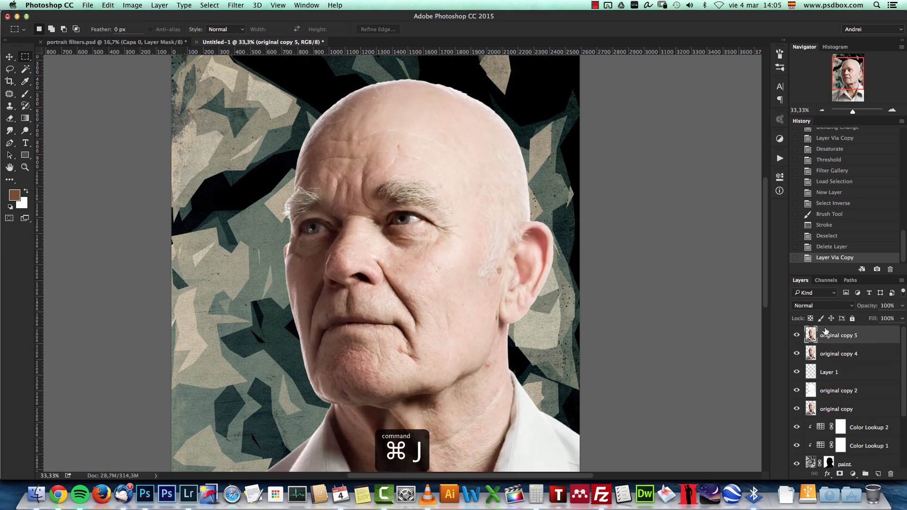
left_click(797, 334)
left_click(854, 353)
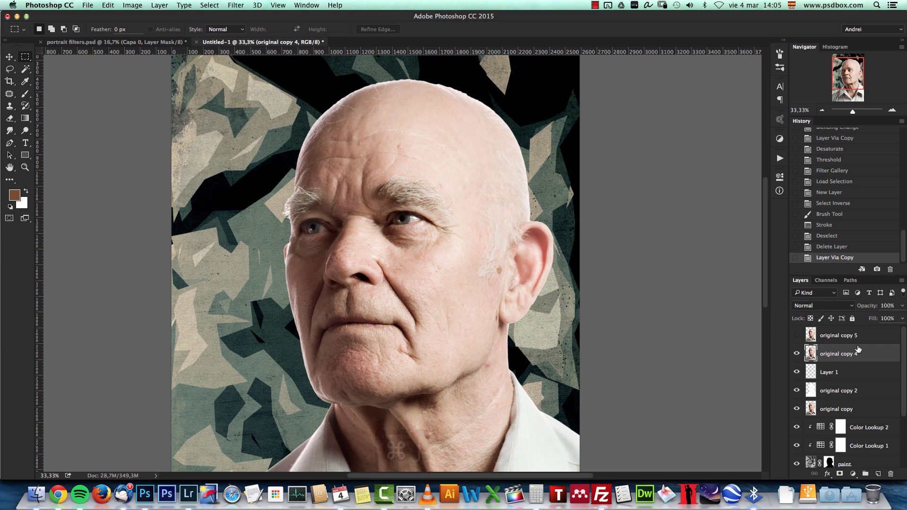
Desaturate the original copy 4 layer and posterize it to 7 levels
left_click(132, 6)
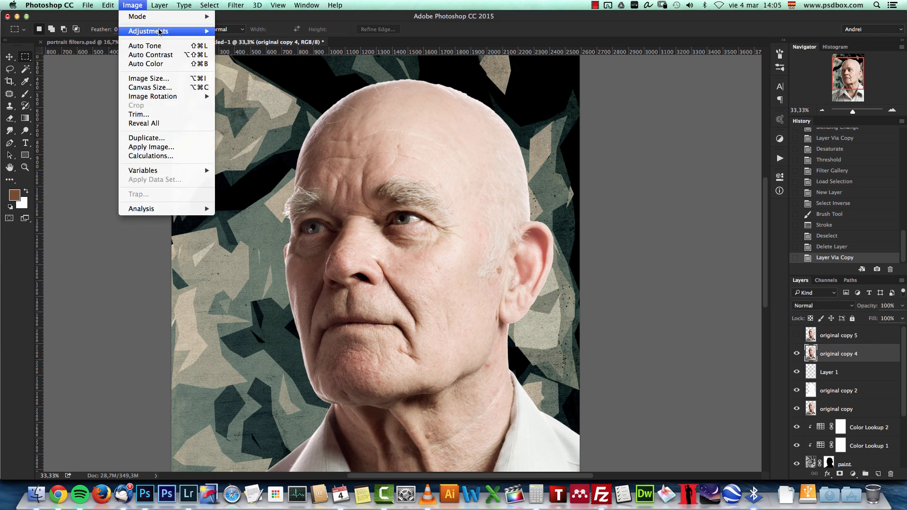
mouse_move(158, 30)
left_click(260, 215)
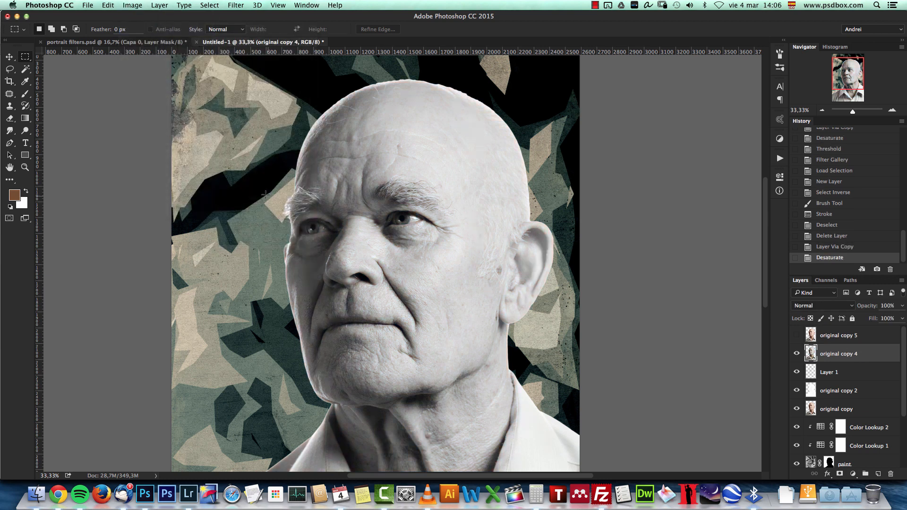
left_click(132, 5)
mouse_move(160, 31)
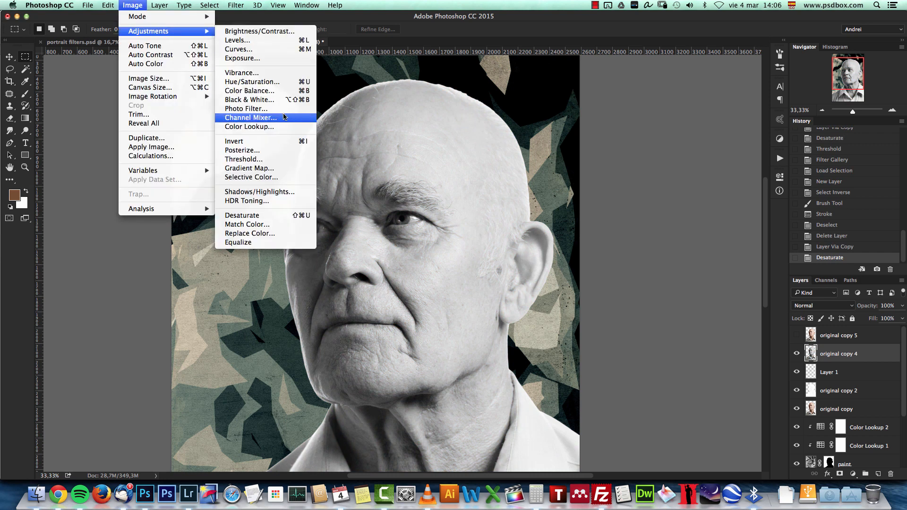
left_click(264, 153)
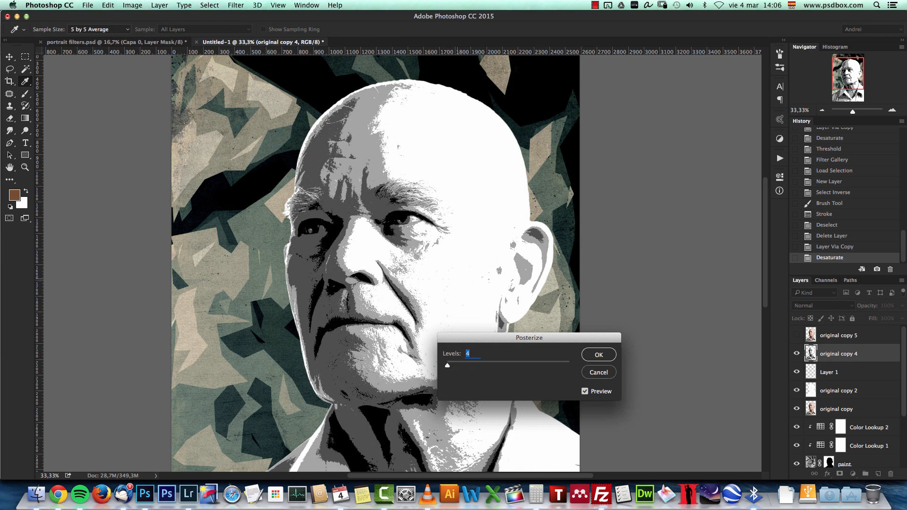
type("7")
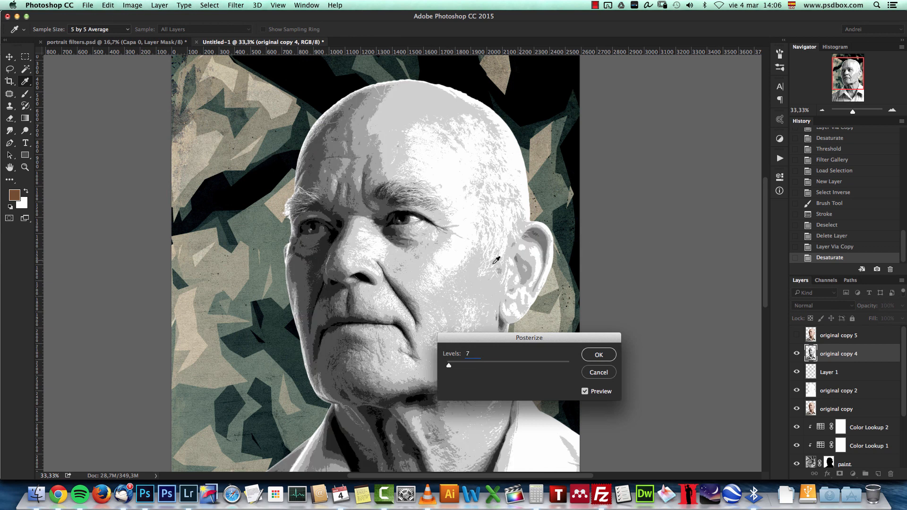
left_click(603, 358)
key("m")
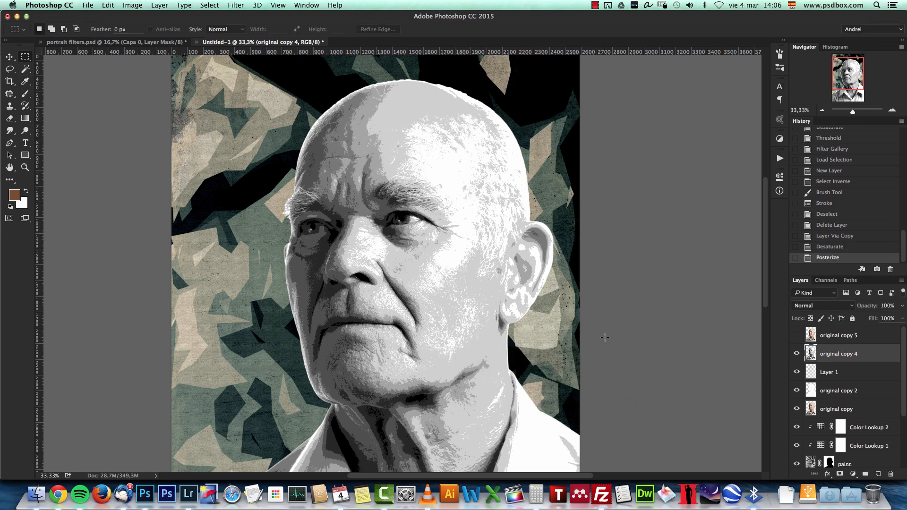
In the Filter Gallery, give original copy 4 a Cutout effect with 7 levels, edge simplicity 7 and edge fidelity 1
left_click(236, 5)
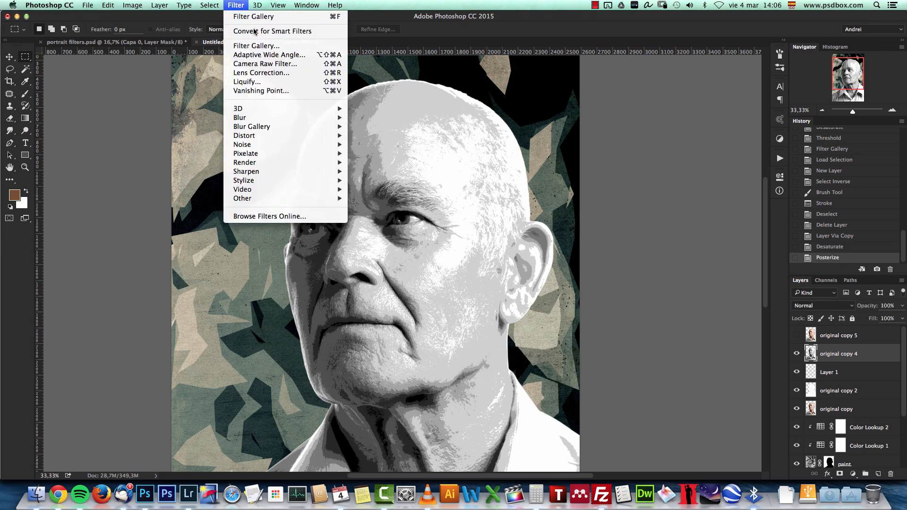
left_click(258, 47)
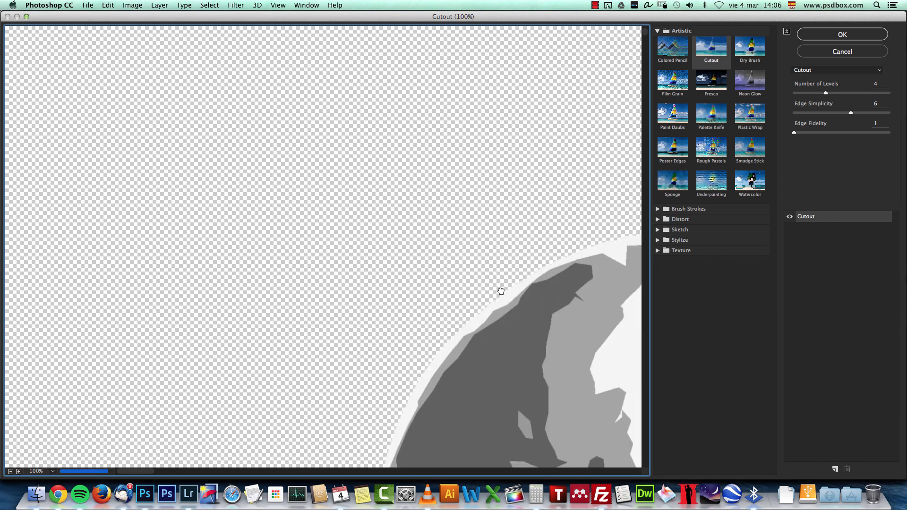
left_click_drag(526, 332, 397, 166)
left_click_drag(501, 362, 425, 208)
left_click(10, 471)
left_click(10, 471)
left_click(10, 471)
left_click(867, 84)
type("7")
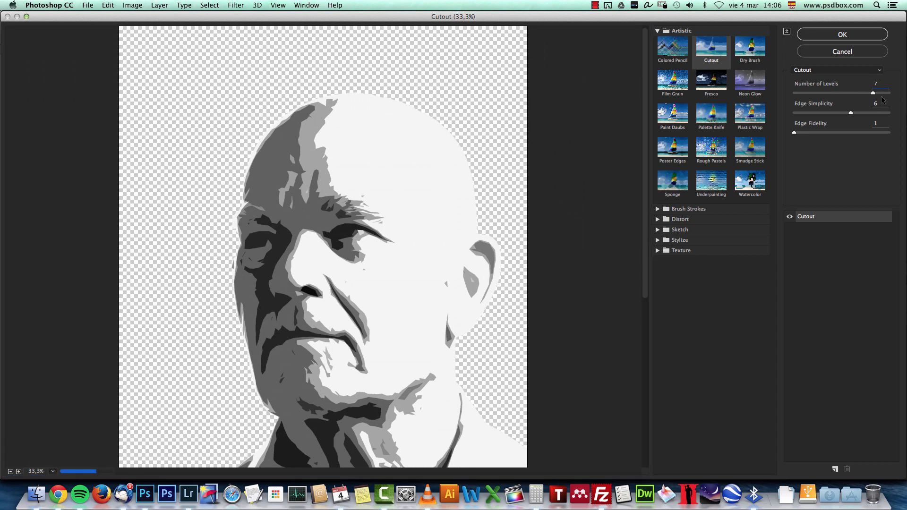
key("Tab")
type("7")
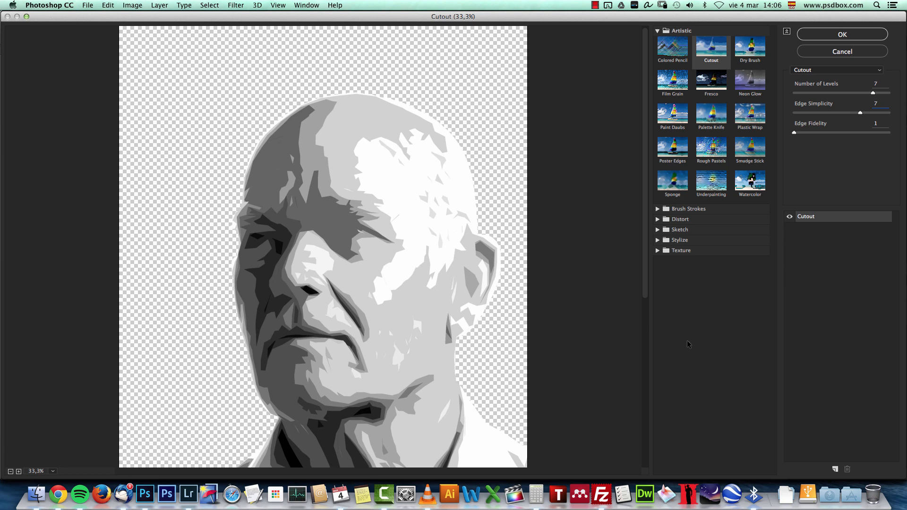
Add a Colored Pencil effect over the Cutout with pencil width 1, stroke pressure 13 and paper brightness 50, and apply both
left_click(834, 469)
left_click(671, 56)
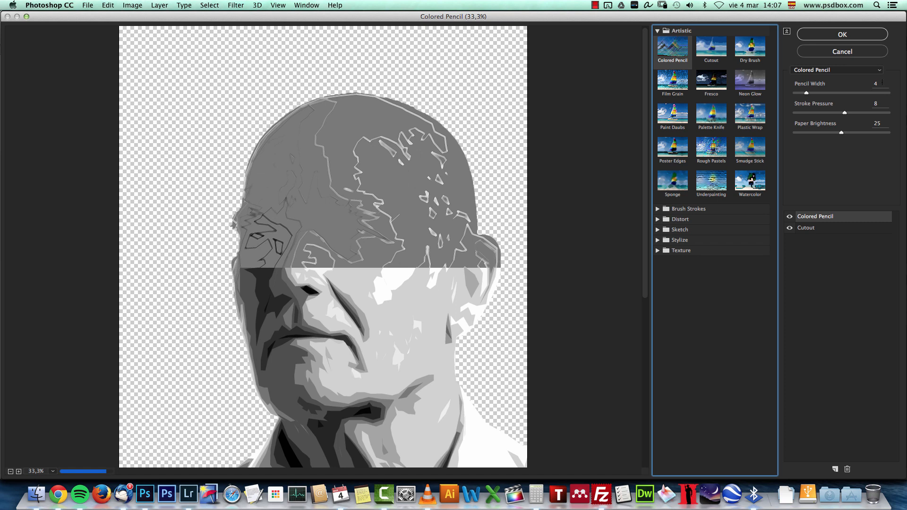
key("Tab")
type("1")
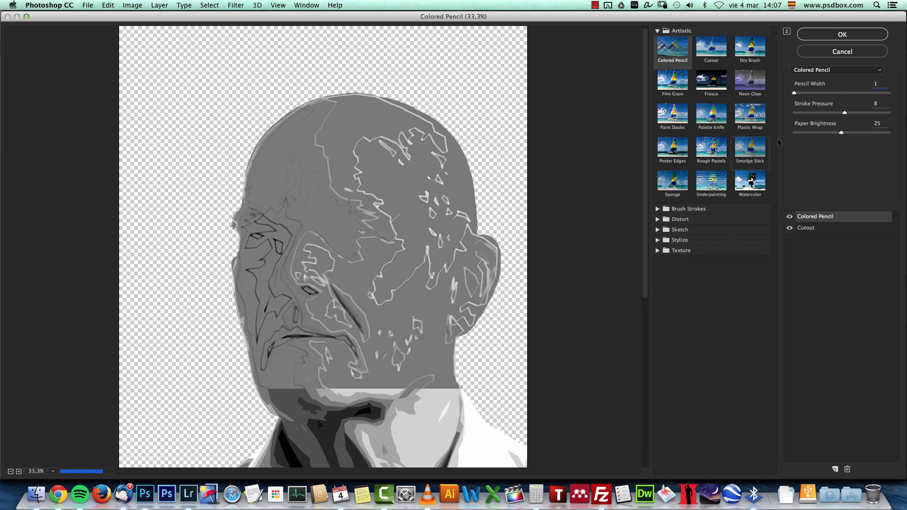
key("Tab")
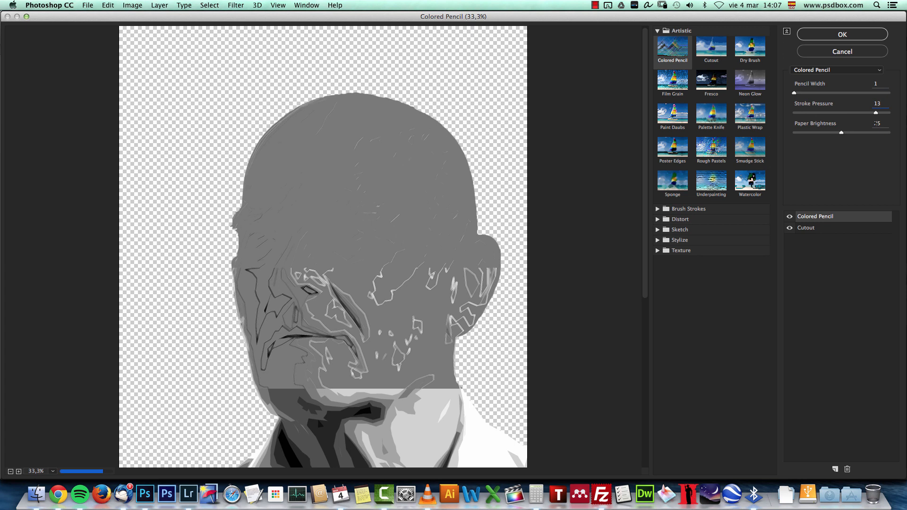
key("Tab")
type("50")
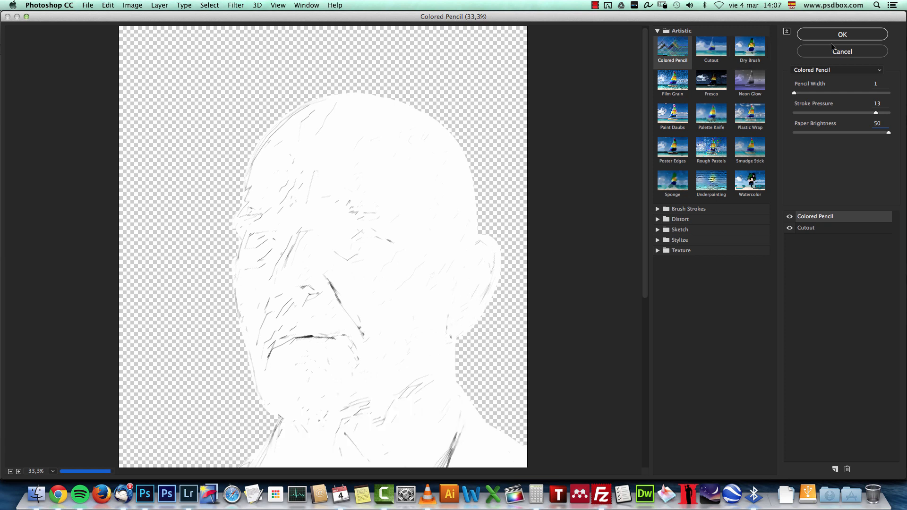
left_click_drag(645, 124, 645, 254)
left_click(842, 35)
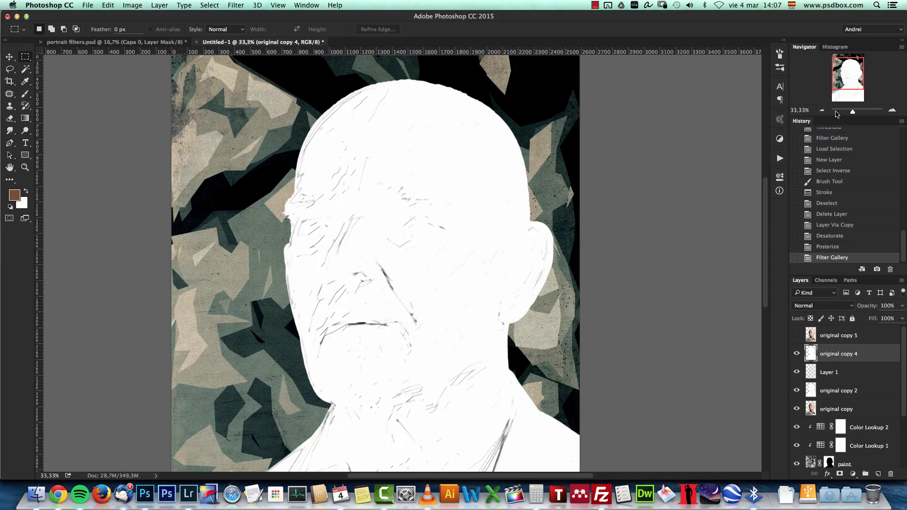
Set original copy 4 to Multiply blending and compare the portrait with and without its pencil strokes
left_click(814, 306)
left_click(817, 336)
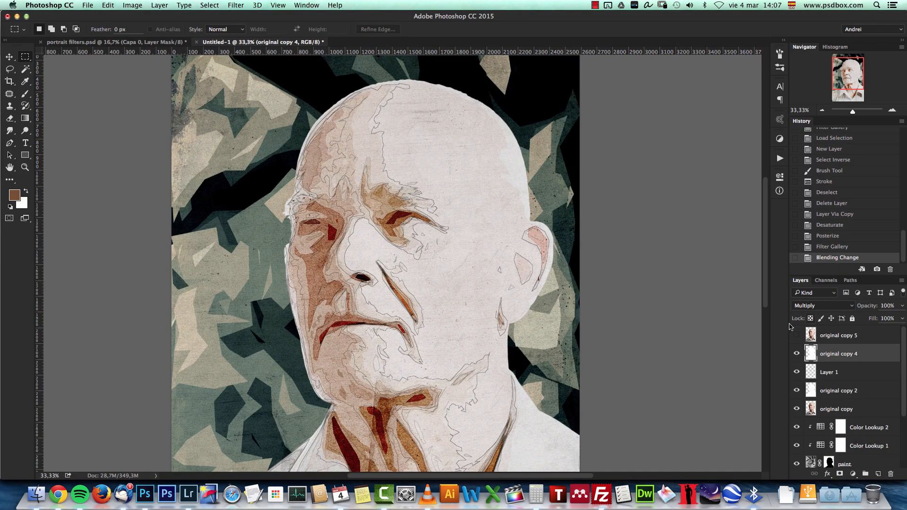
left_click(891, 110)
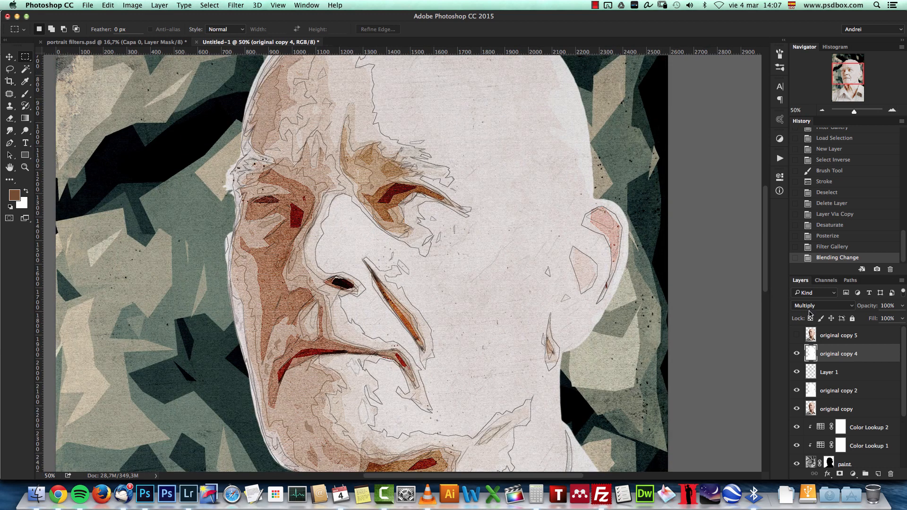
left_click(797, 354)
left_click(797, 353)
left_click(797, 354)
left_click(798, 354)
left_click(797, 354)
Try strengthening the pencil strokes with a duplicate of original copy 4, and undo the duplication
key("super+j")
key("super+z")
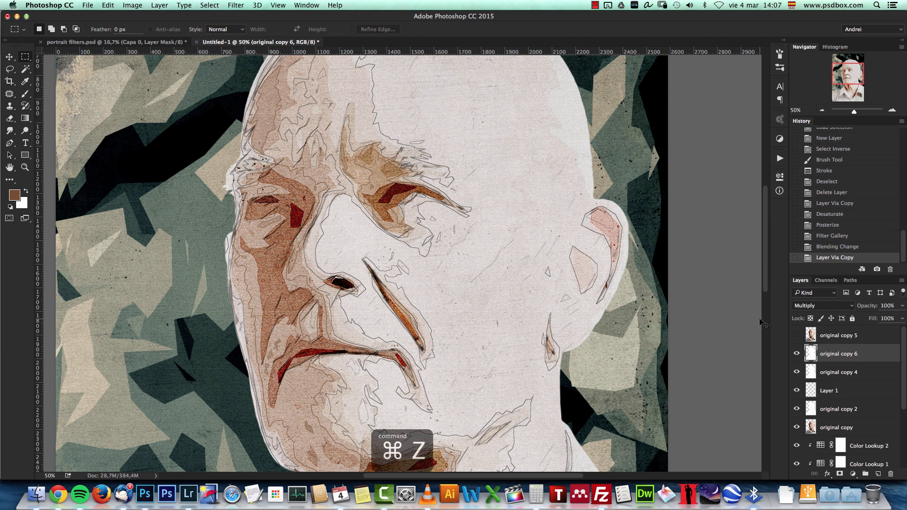
left_click(821, 110)
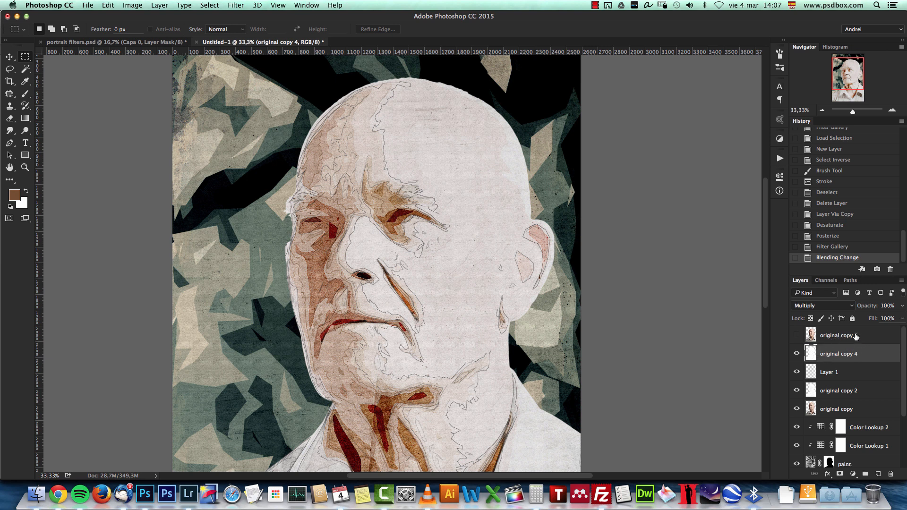
Show the original copy 5 layer, duplicate it, hide the duplicate and select original copy 5 again
left_click(814, 336)
left_click(797, 335)
key("super+j")
left_click(796, 336)
left_click(850, 352)
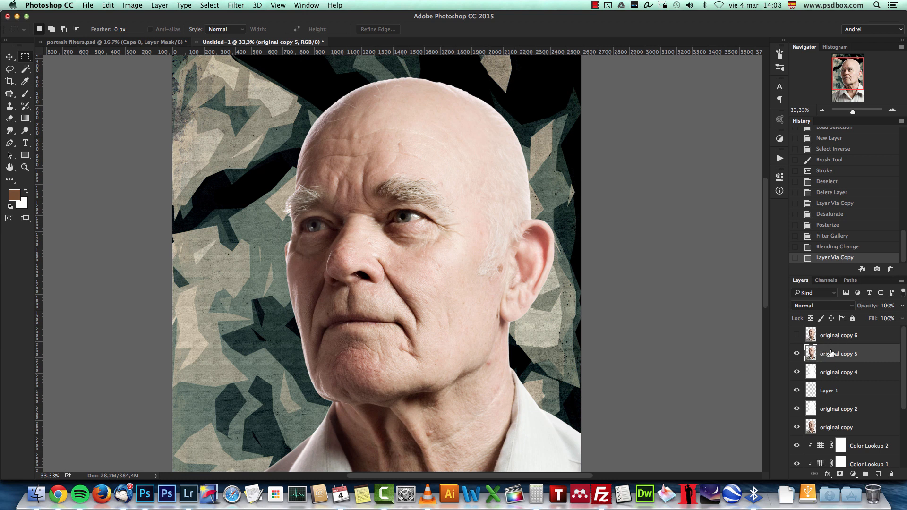
In the Filter Gallery, remove the Colored Pencil effect and replace the Cutout with Photocopy at detail 12 and darkness 3
left_click(247, 7)
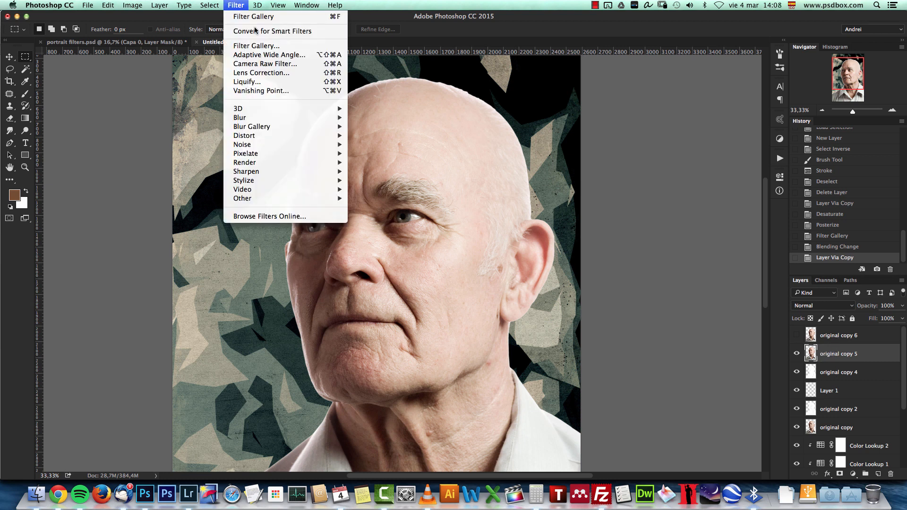
left_click(258, 46)
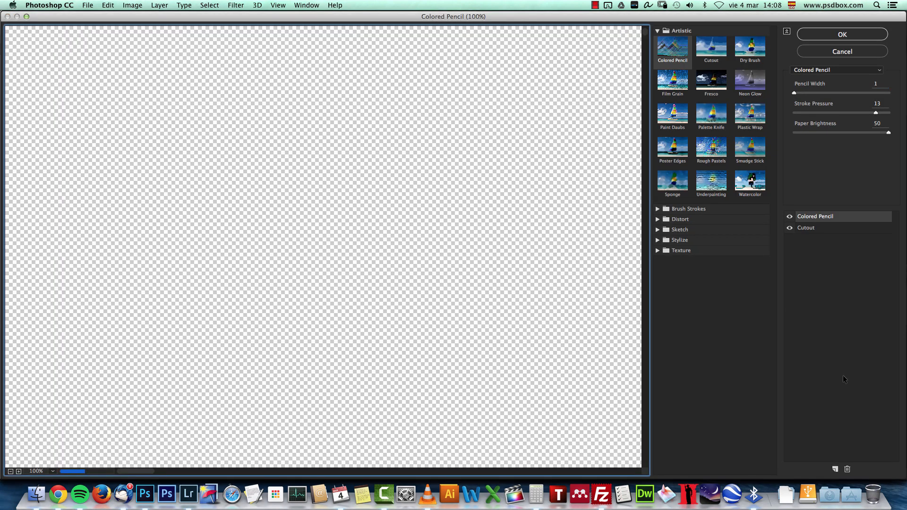
left_click(846, 469)
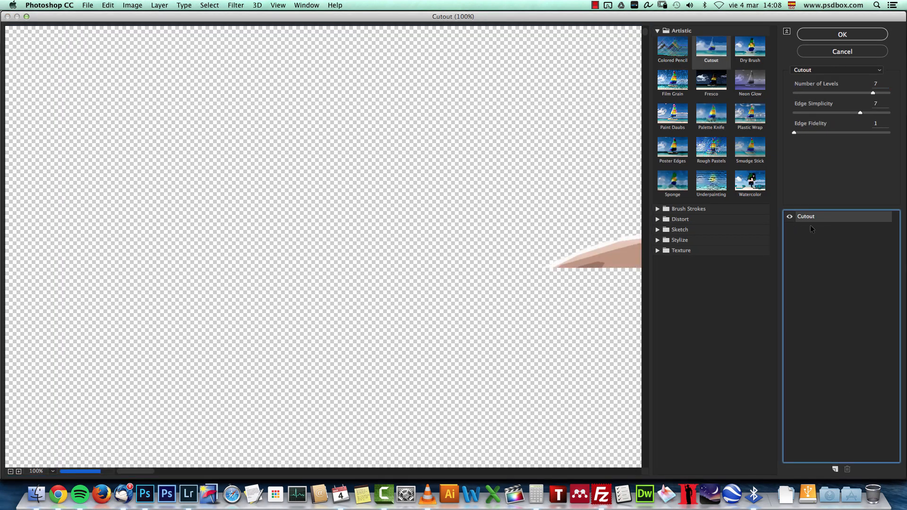
left_click(662, 218)
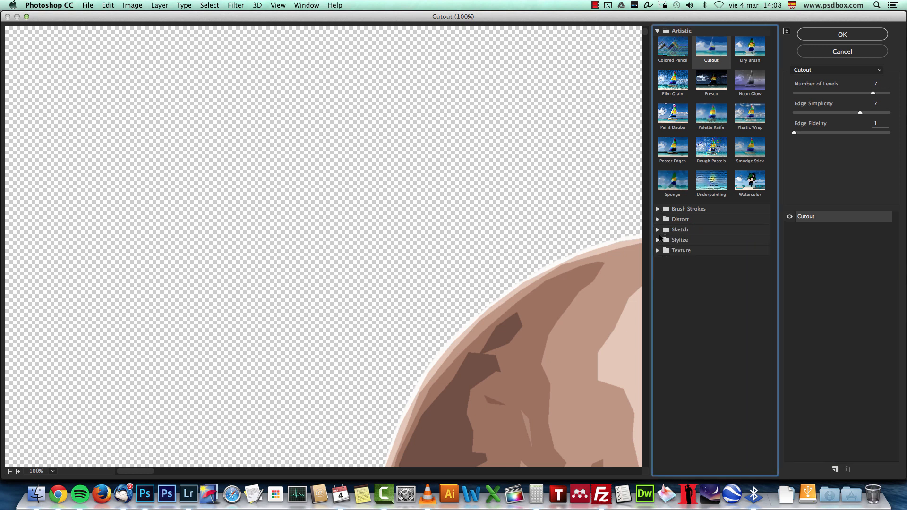
left_click(659, 230)
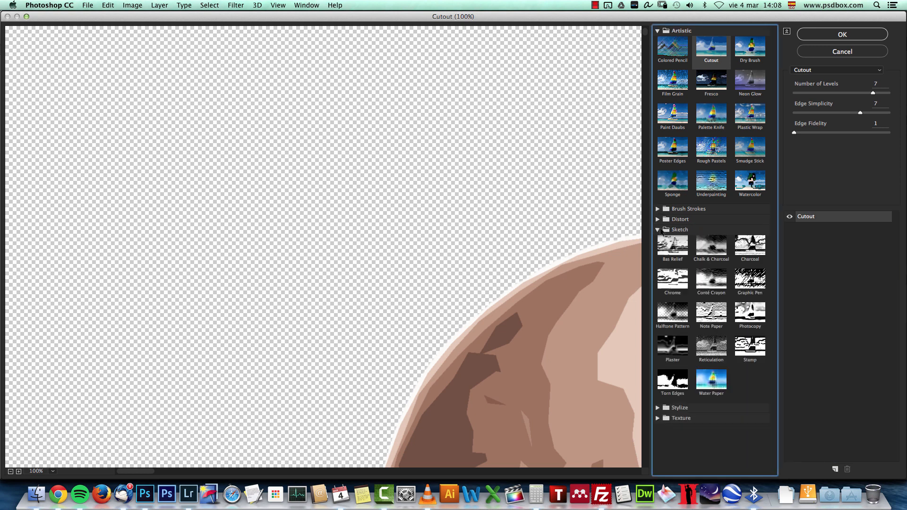
left_click(755, 318)
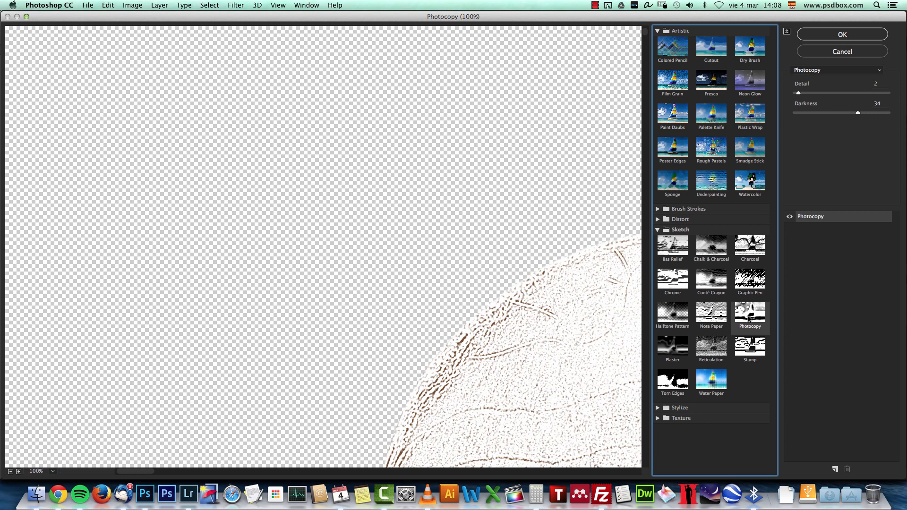
left_click(875, 84)
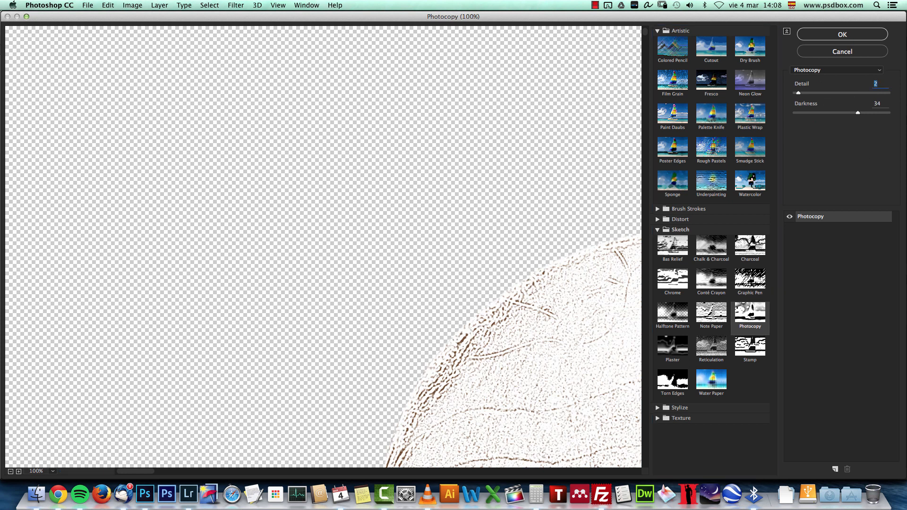
type("12")
left_click(880, 103)
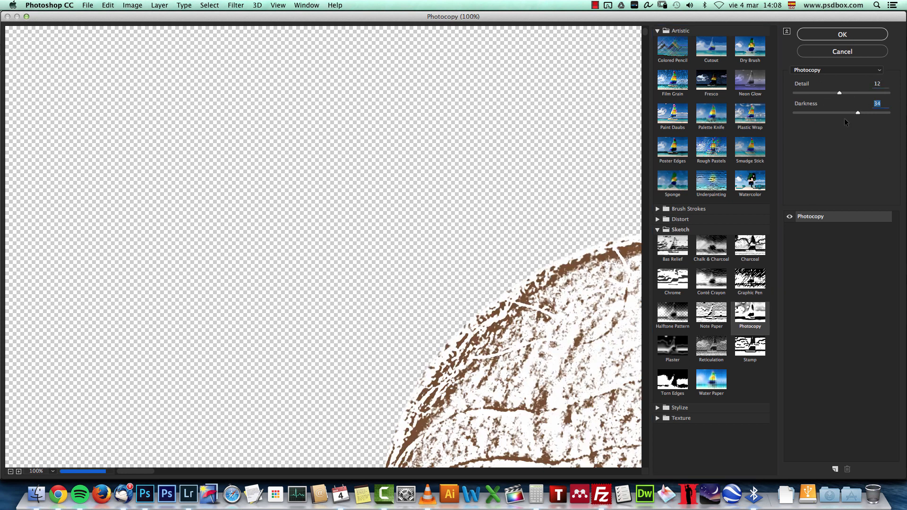
type("3")
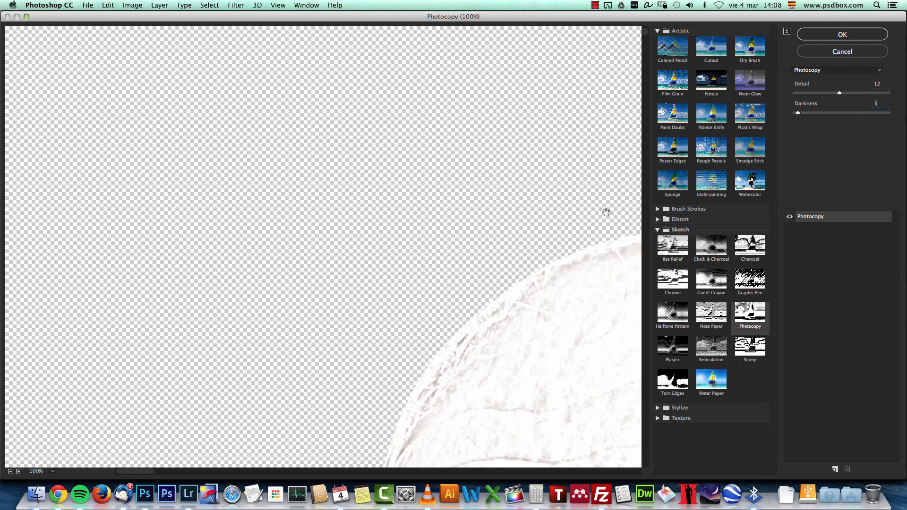
Add a Cutout effect over the Photocopy with 8 levels, edge simplicity 5 and edge fidelity 2
scroll(516, 318, "down", 10)
scroll(516, 318, "right", 8)
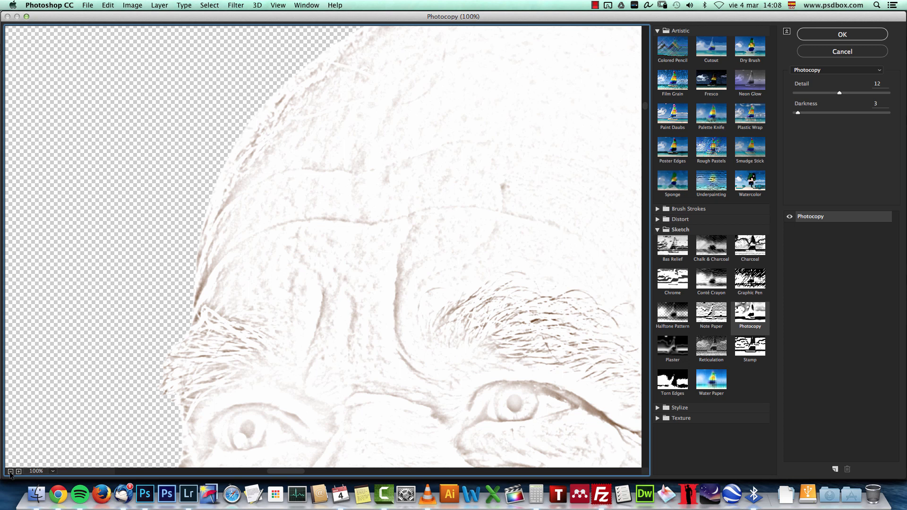
left_click(10, 471)
left_click(10, 472)
left_click(10, 471)
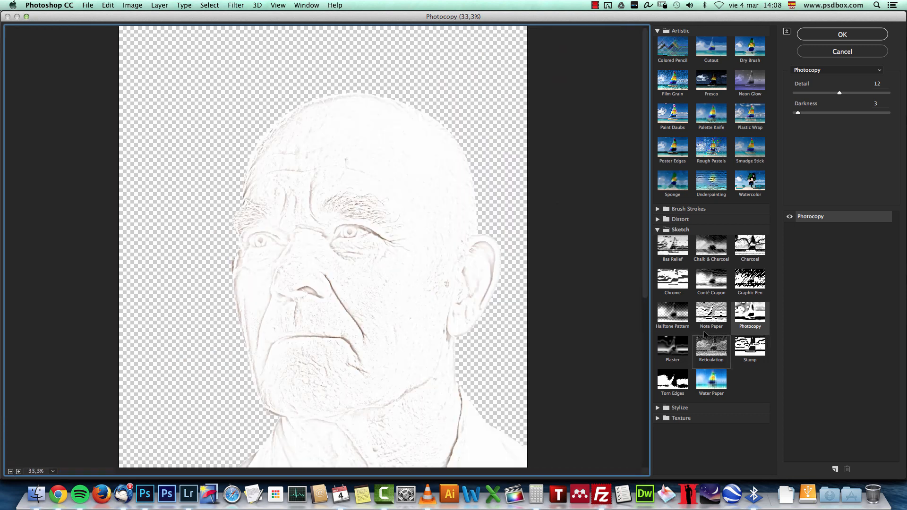
left_click(835, 470)
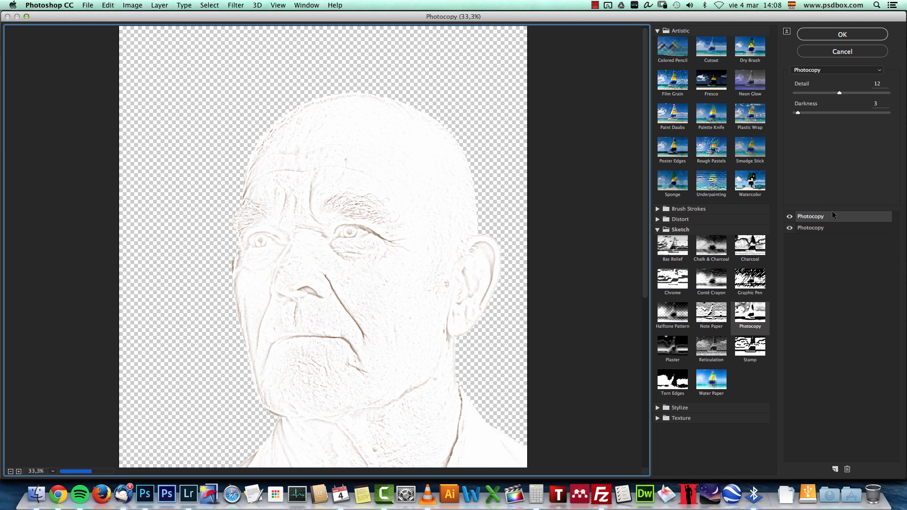
left_click(719, 53)
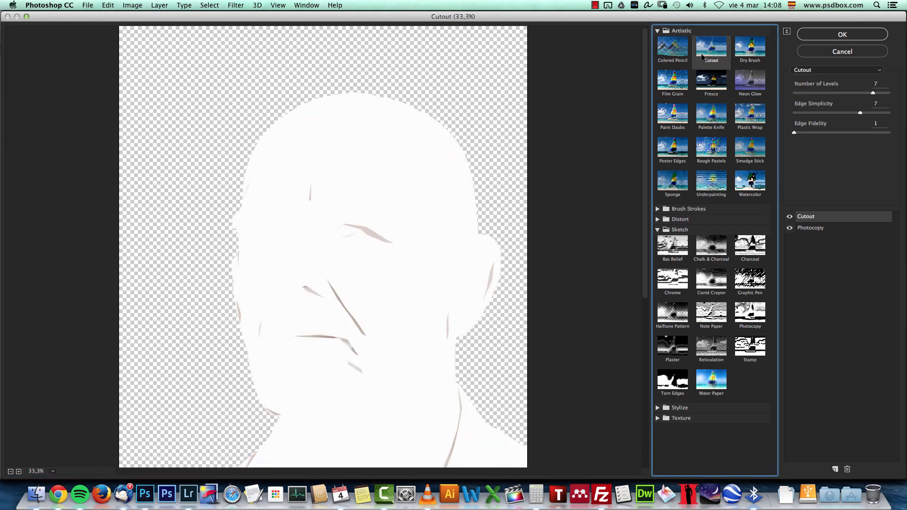
key("Tab")
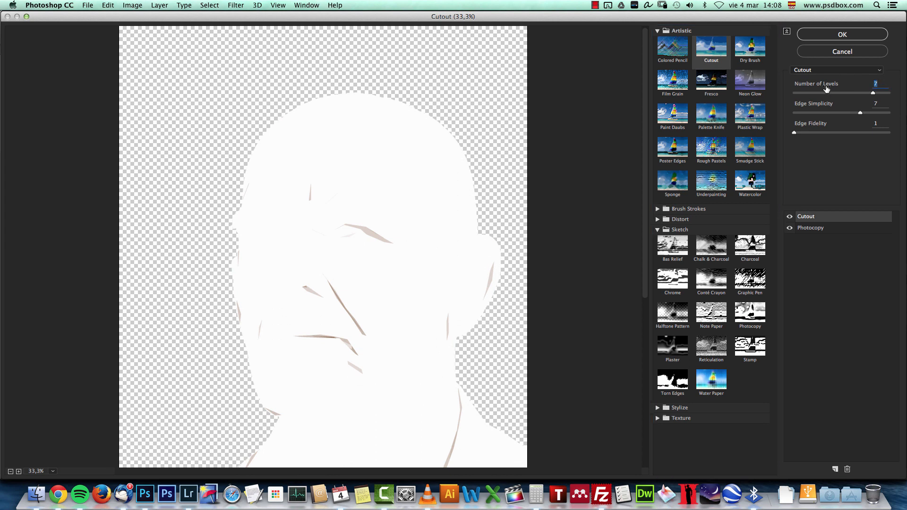
type("8")
type("5")
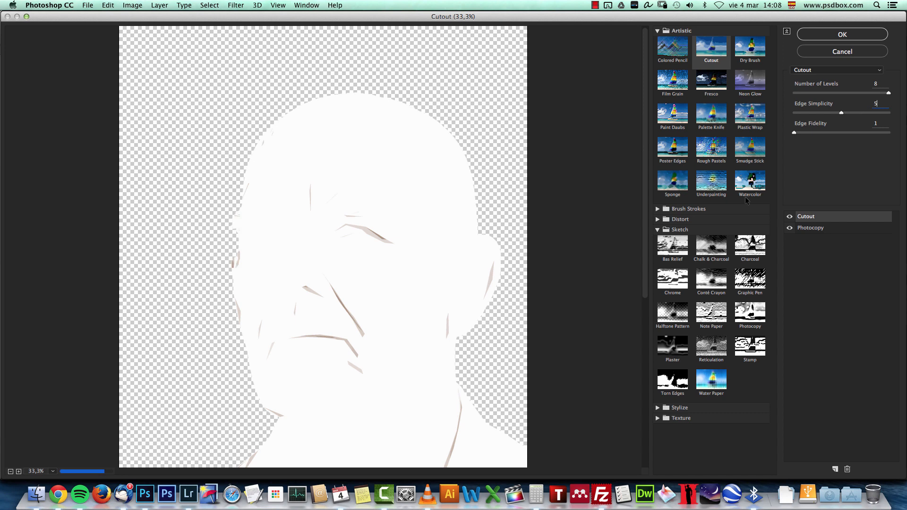
left_click(872, 124)
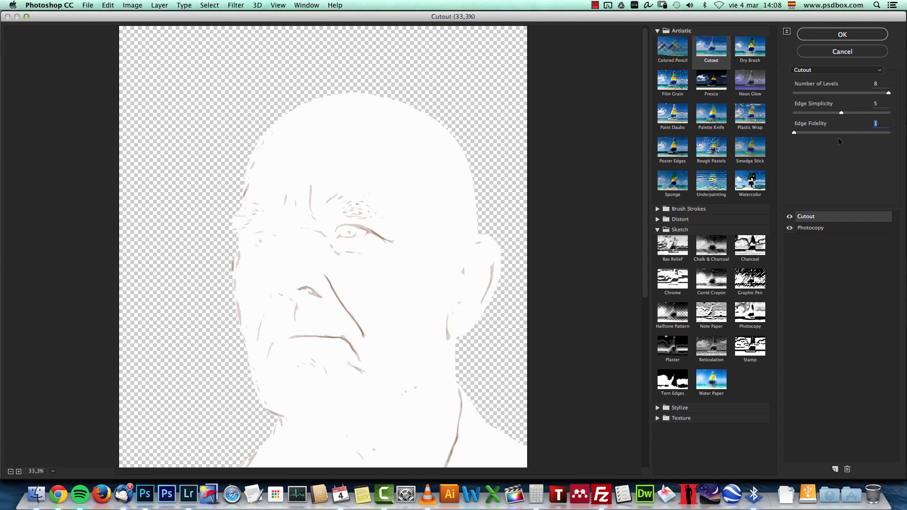
type("2")
Try edge simplicity values of 4 and 8 on the Cutout effect, and return it to 5
mouse_move(843, 116)
left_mouse_down()
mouse_move(855, 116)
mouse_move(831, 114)
left_mouse_up()
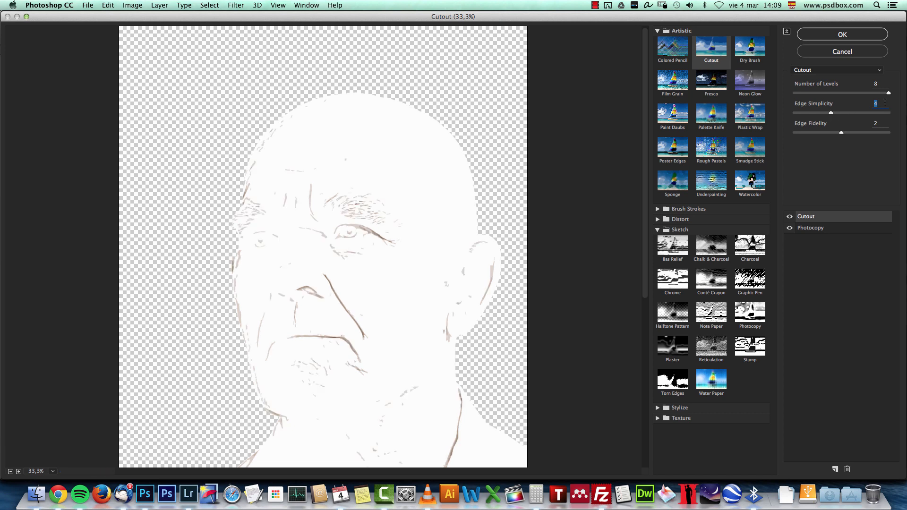
left_click_drag(859, 114, 866, 117)
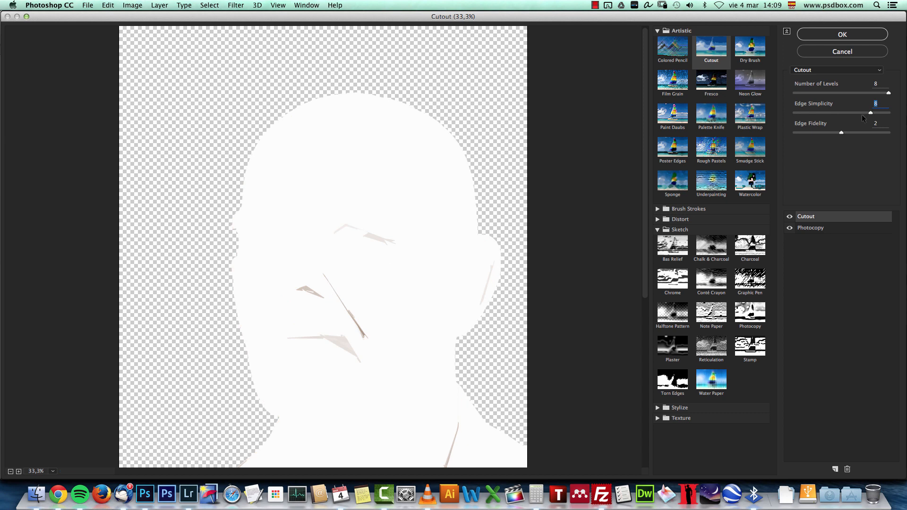
left_click_drag(889, 93, 866, 97)
key("BackSpace")
type("5")
Apply the Photocopy and Cutout effects to original copy 5 and set its blending mode to Multiply
left_click(835, 36)
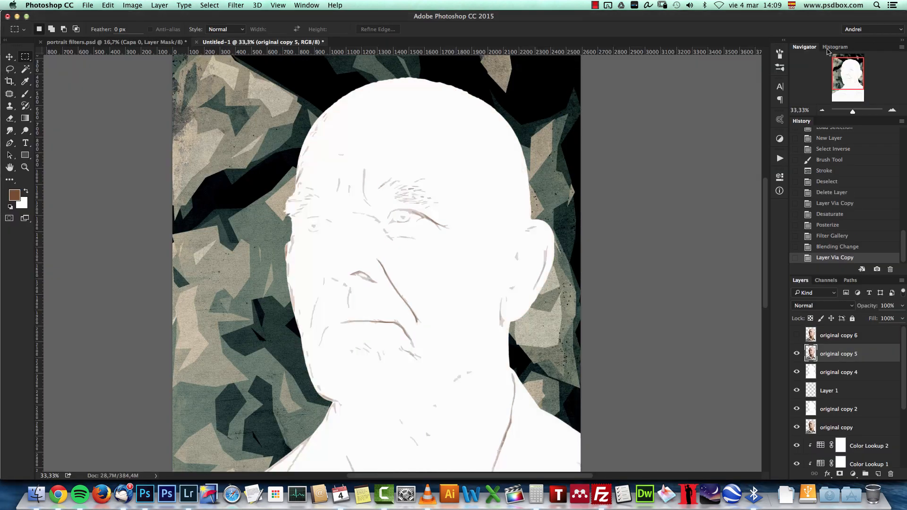
left_click(823, 307)
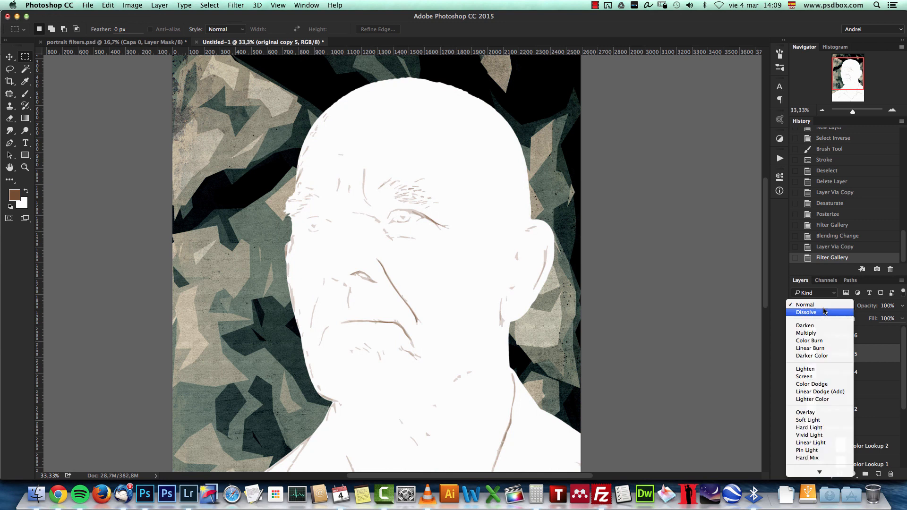
left_click(822, 333)
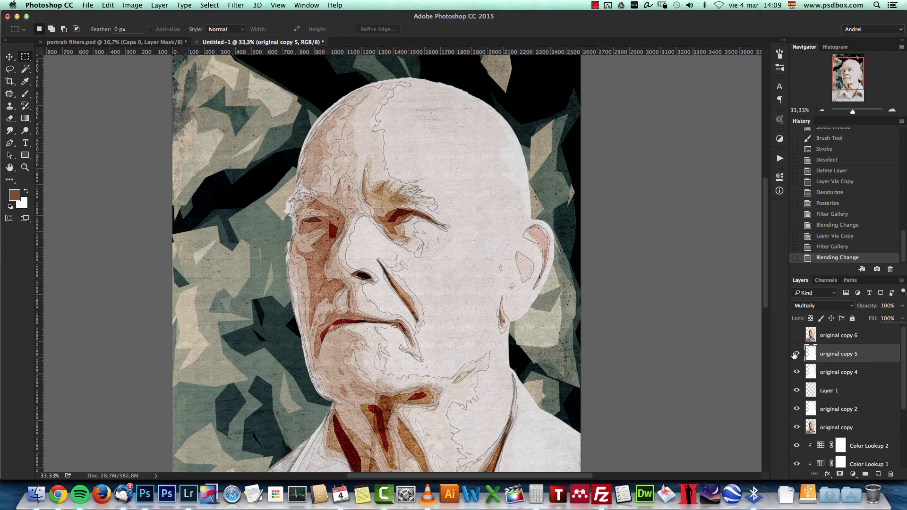
Duplicate the hidden original copy 6 layer, keep the duplicate hidden, and show and select original copy 6
left_click(865, 341)
key("super+j")
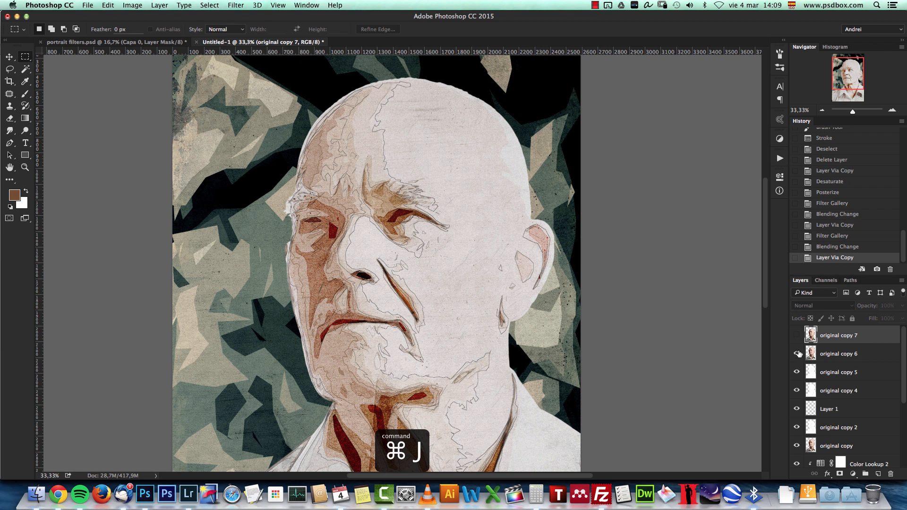
left_click(797, 353)
left_click(851, 355)
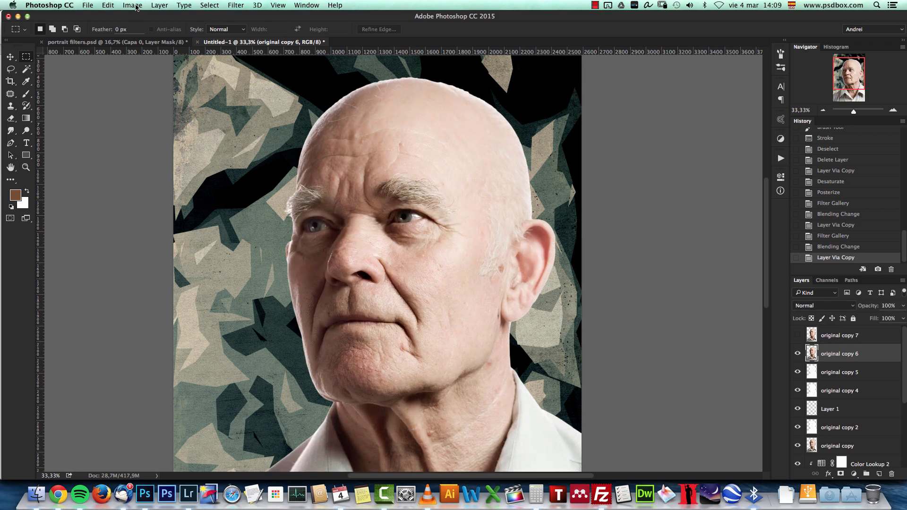
Desaturate the portrait on the original copy 6 layer
left_click(133, 5)
mouse_move(162, 31)
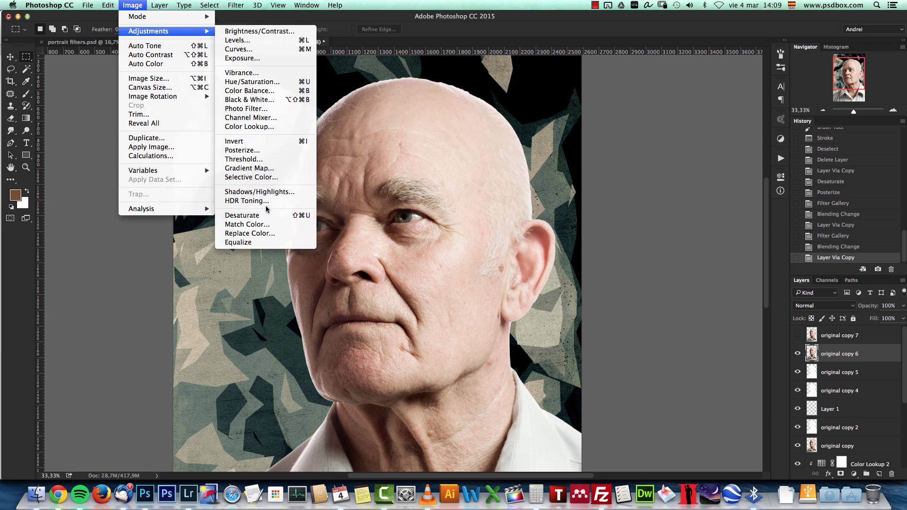
left_click(250, 215)
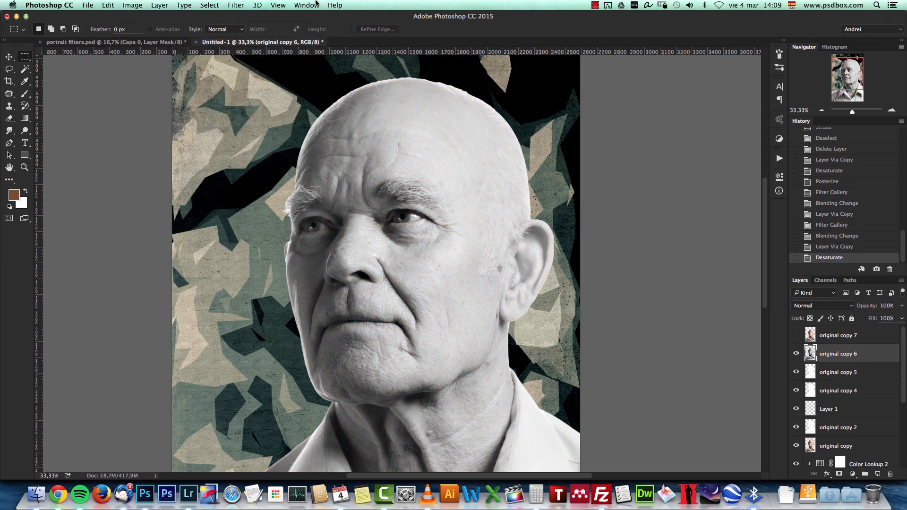
Remove Photocopy from the Filter Gallery effects and apply only Cutout to original copy 6 with 8 levels, simplicity 5 and fidelity 2
left_click(226, 6)
left_click(264, 46)
left_click(827, 227)
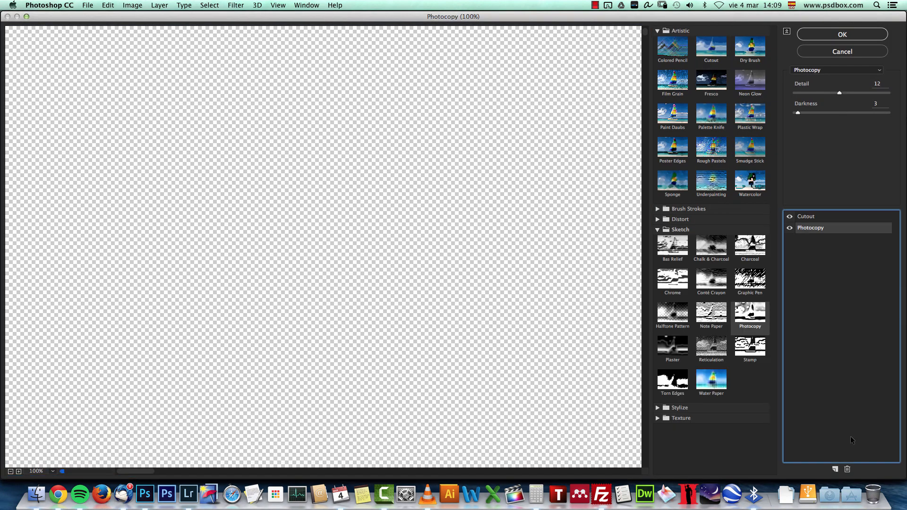
left_click(847, 469)
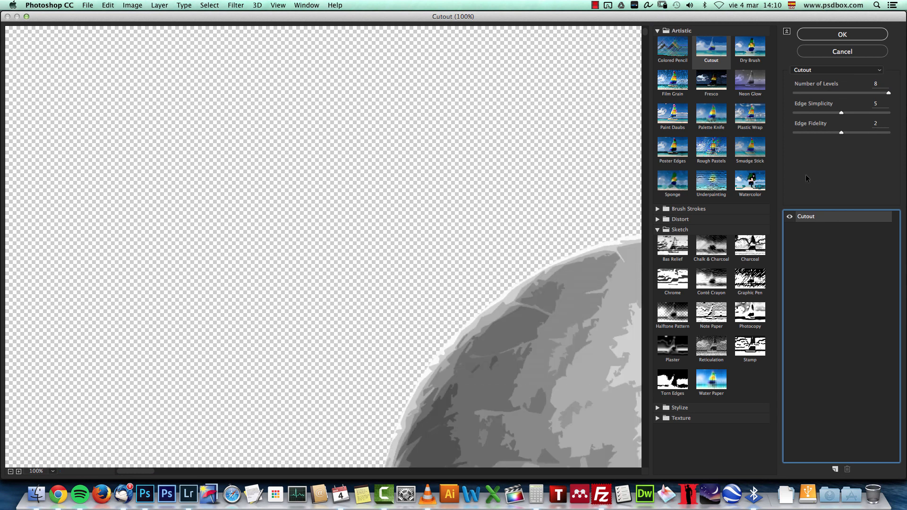
scroll(542, 319, "down", 10)
scroll(512, 334, "right", 5)
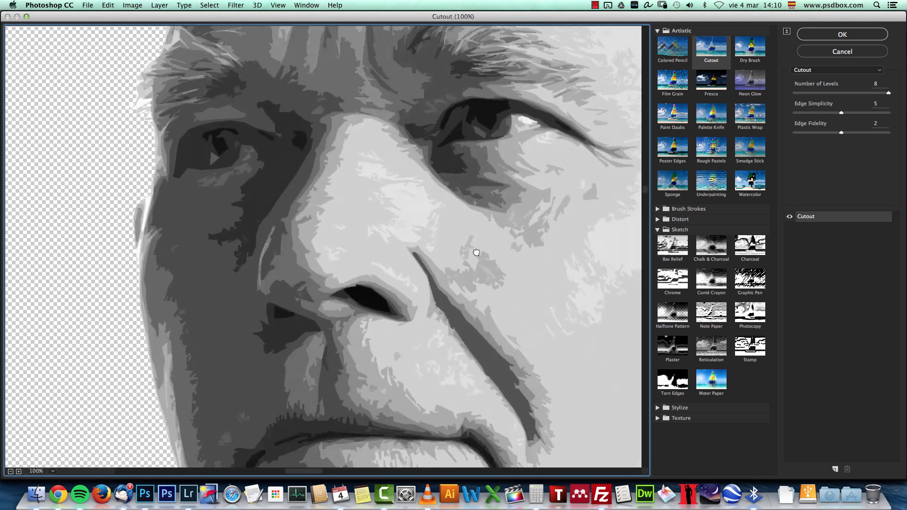
left_click(11, 471)
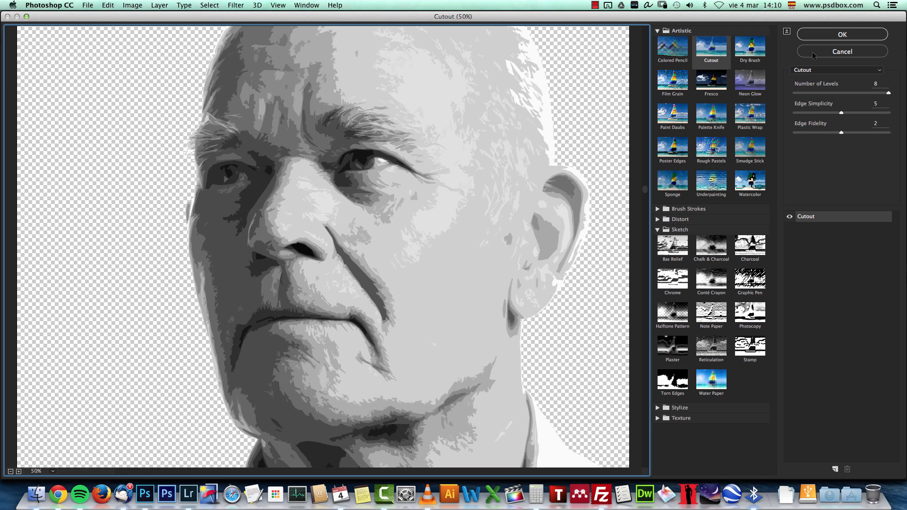
left_click(842, 34)
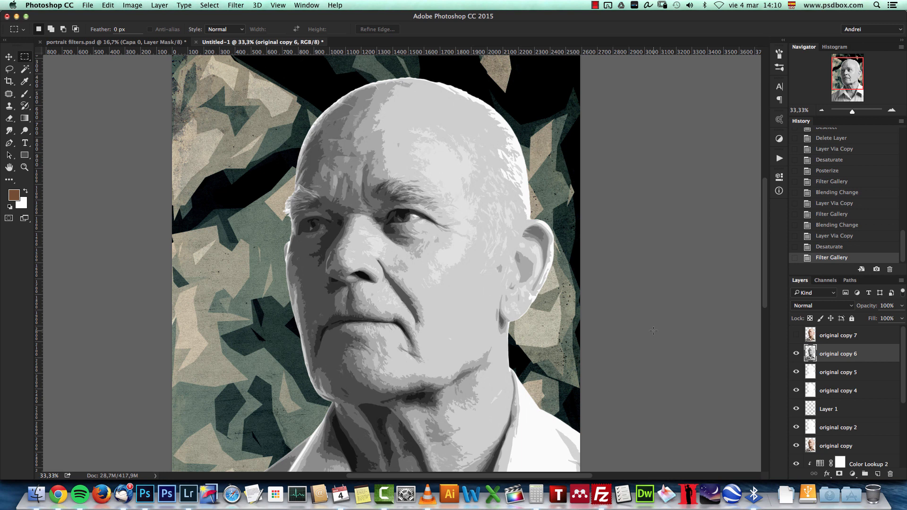
Duplicate original copy 6 twice, hide both duplicates and select original copy 6 again
key("super+j")
key("super+j")
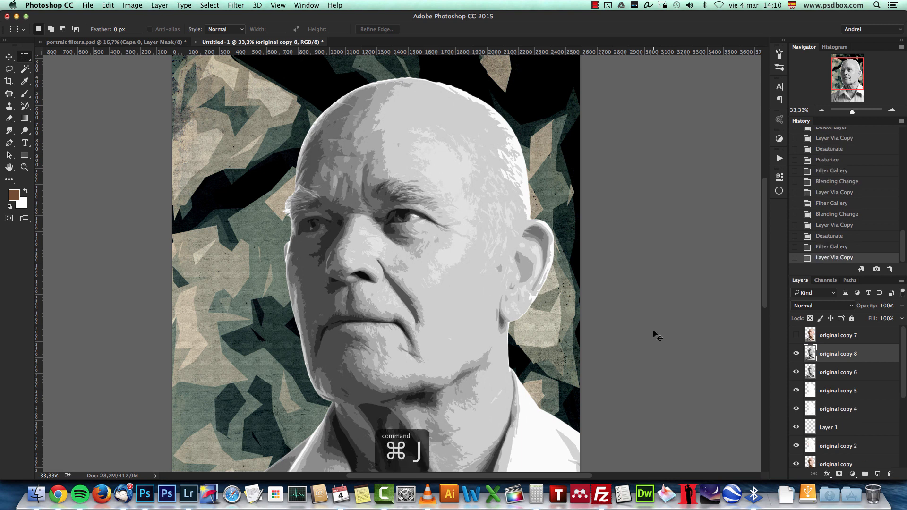
left_click(796, 354)
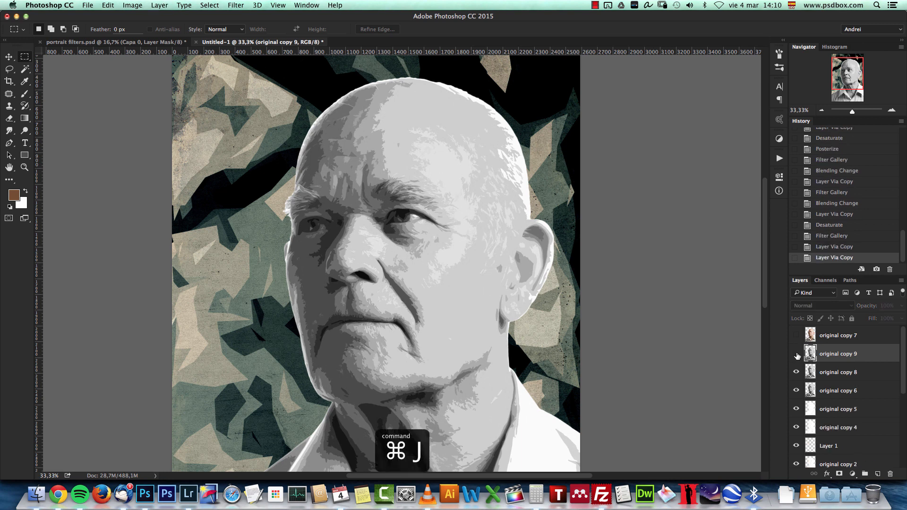
left_click(795, 372)
left_click(846, 390)
left_click(795, 371)
left_click(796, 353)
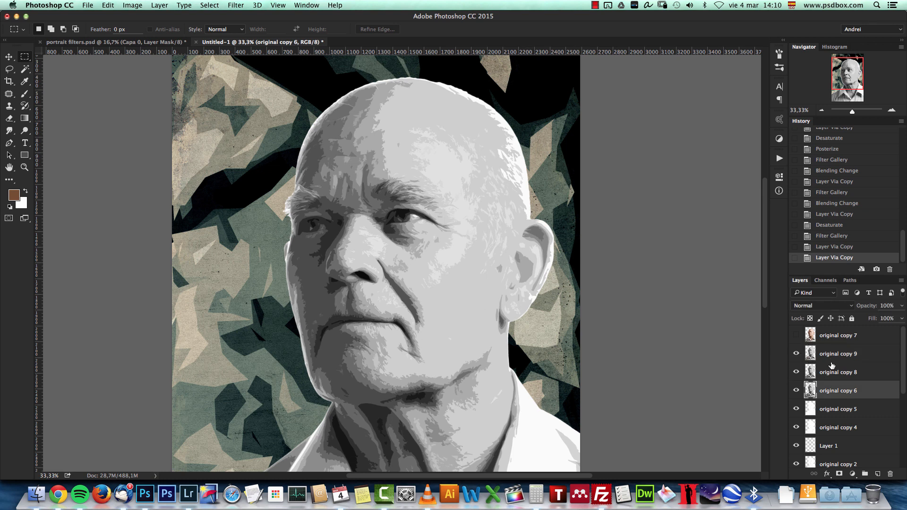
left_click(796, 371)
left_click(796, 353)
Apply Trace Contour at level 50 to original copy 6 and set the layer to Multiply blending
left_click(235, 5)
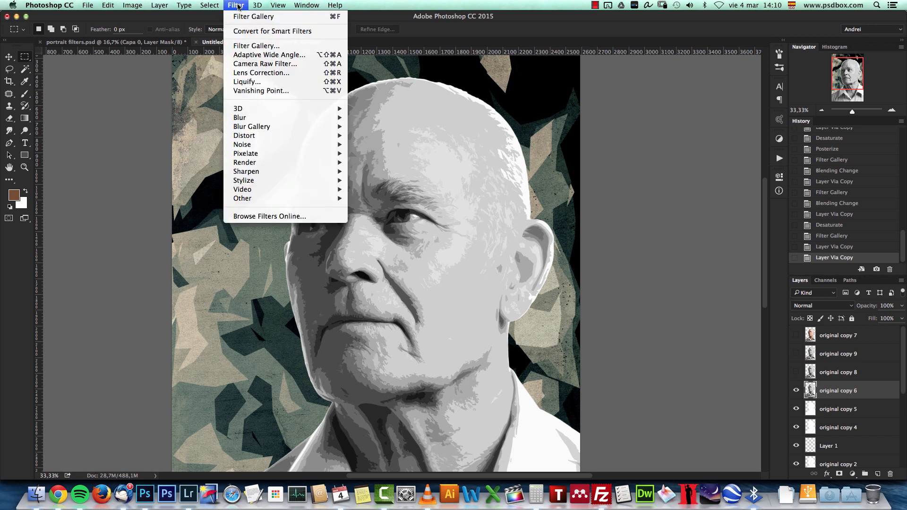
mouse_move(272, 180)
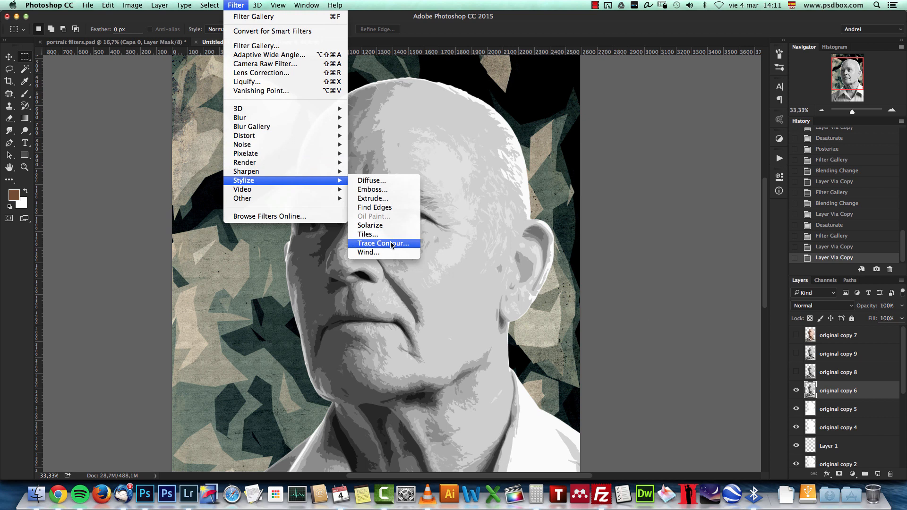
left_click(395, 243)
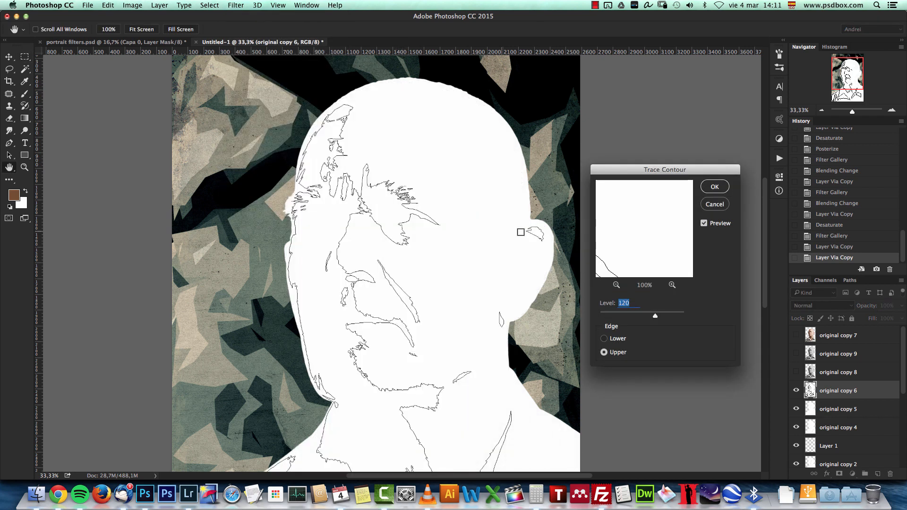
left_click_drag(655, 315, 601, 315)
type("50")
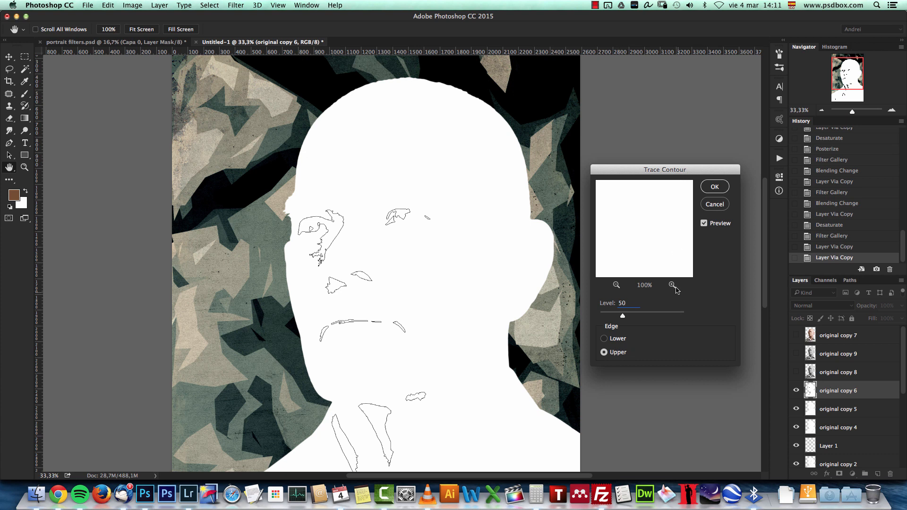
left_click(715, 187)
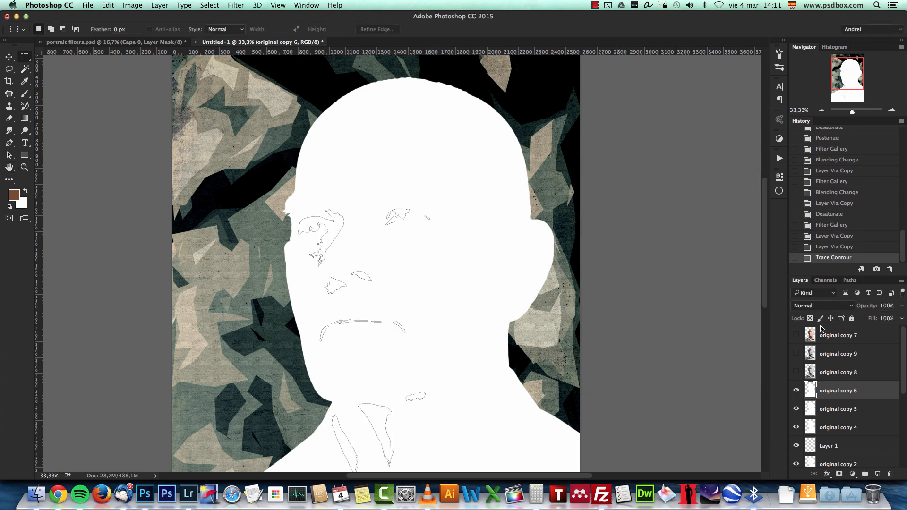
left_click(821, 306)
left_click(805, 332)
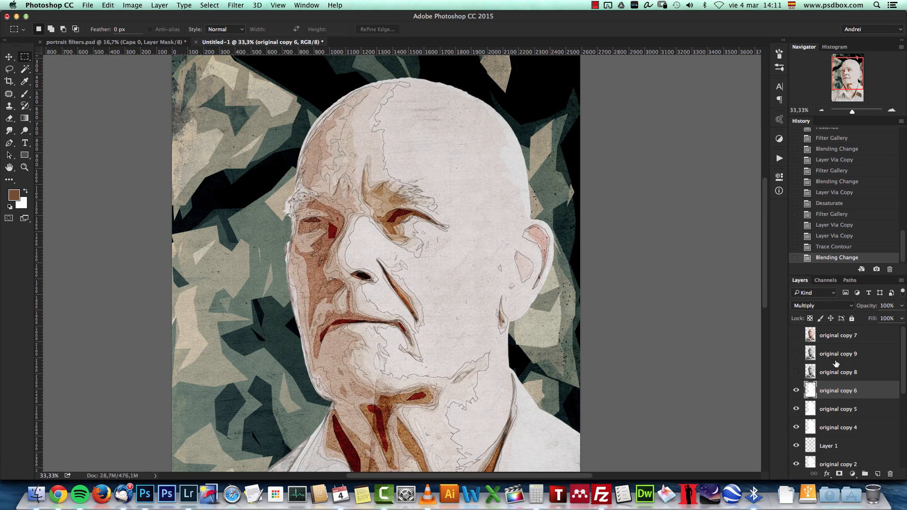
Select and show the original copy 8 layer and open the filter choices for it
left_click(843, 376)
left_click(796, 372)
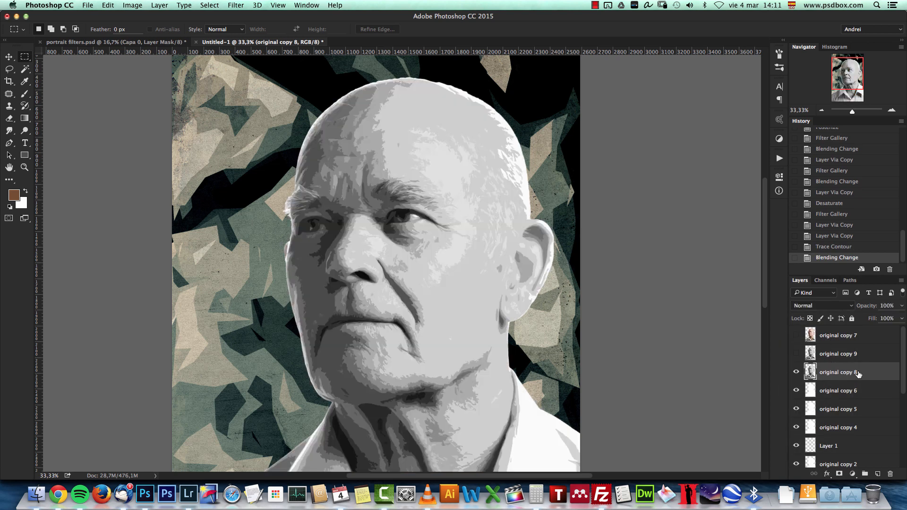
left_click(257, 5)
mouse_move(236, 5)
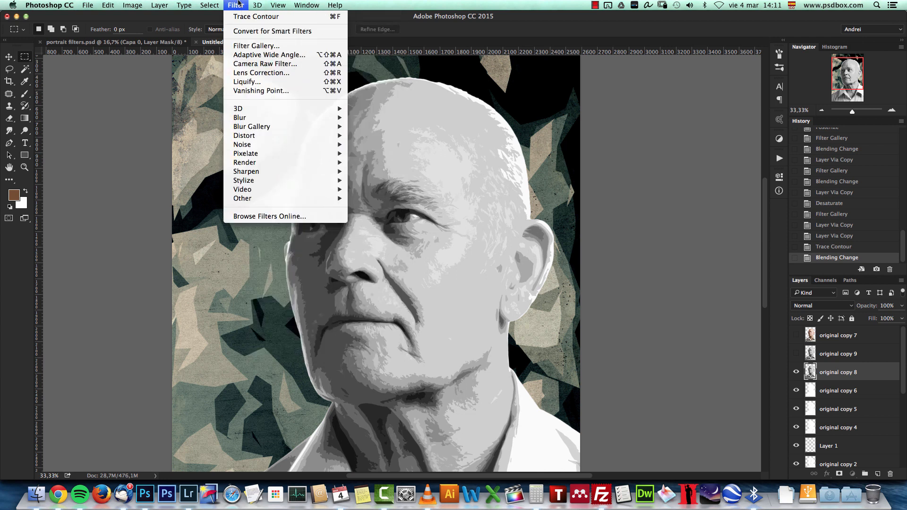
Apply a Trace Contour at level 100 with the upper edge to original copy 8 and set its blend mode to Multiply
mouse_move(284, 180)
left_click(388, 244)
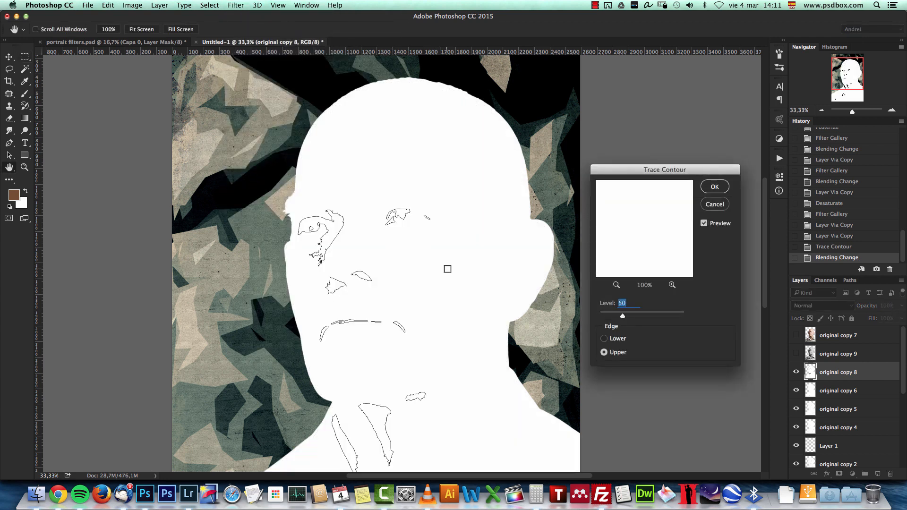
type("100")
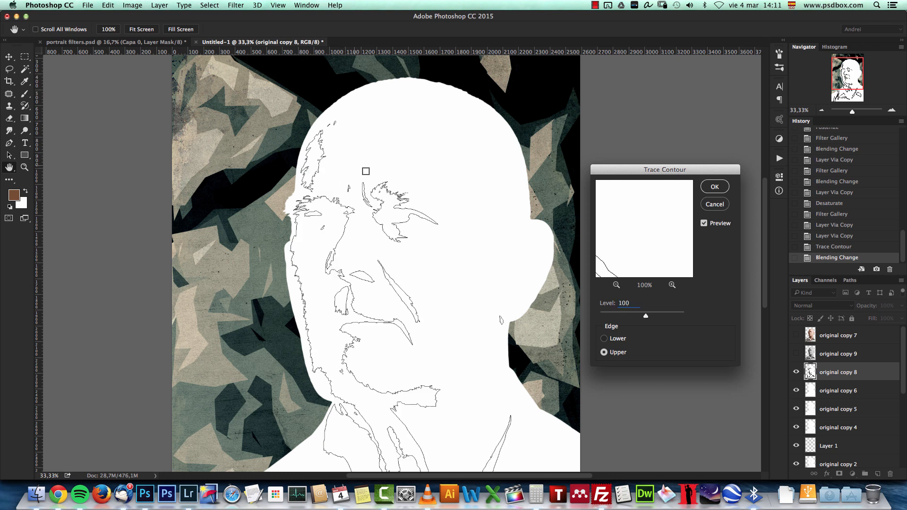
left_click(714, 186)
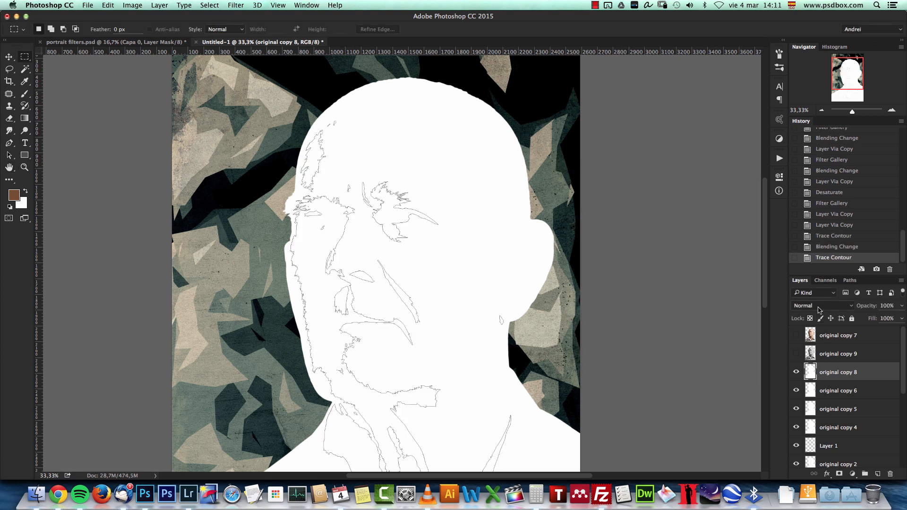
left_click(819, 310)
left_click(816, 335)
Make original copy 9 visible, apply Trace Contour to it at level 173, and set its blend mode to Multiply
left_click(813, 358)
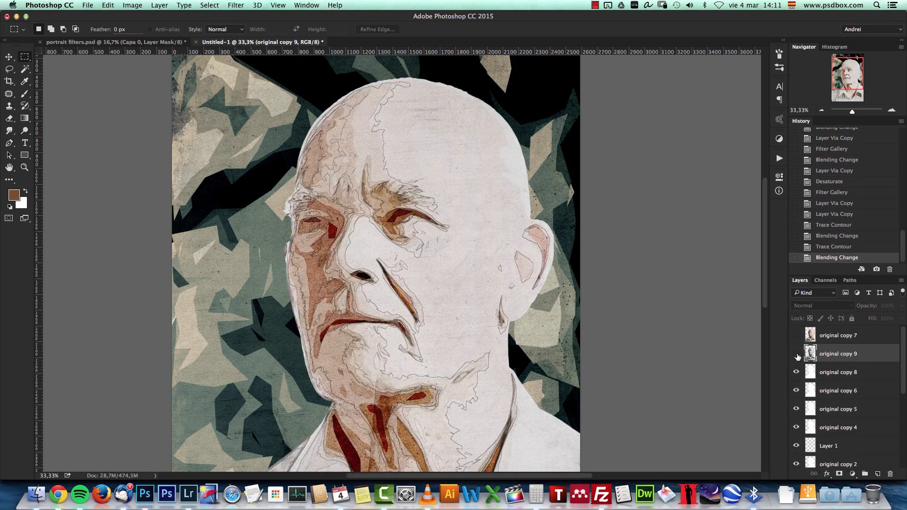
left_click(796, 353)
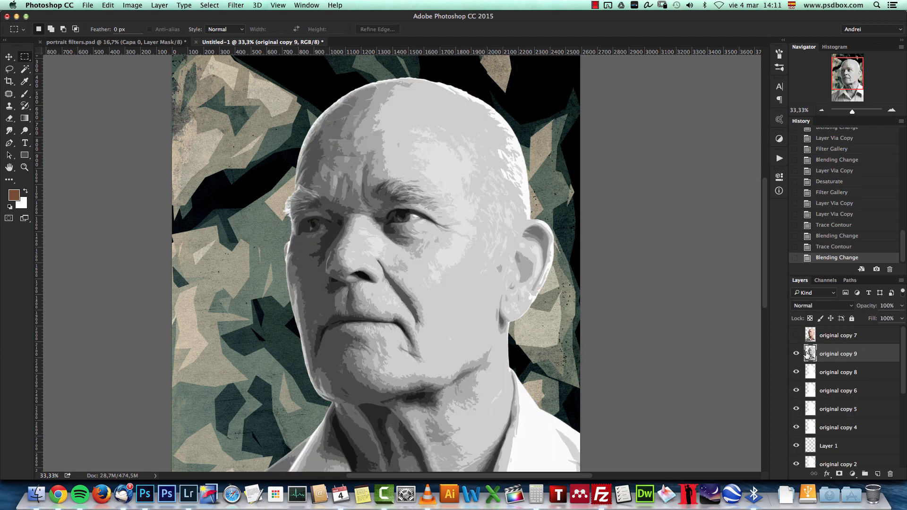
left_click(249, 6)
mouse_move(274, 183)
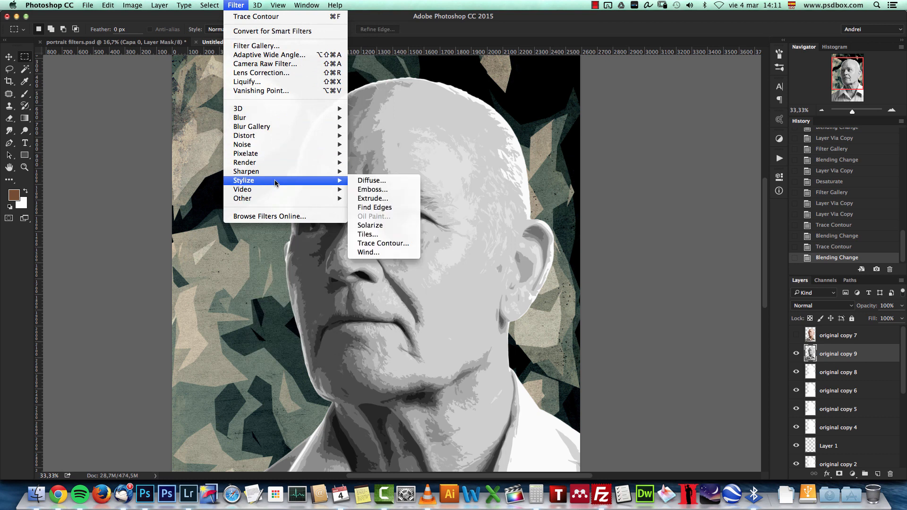
left_click(388, 244)
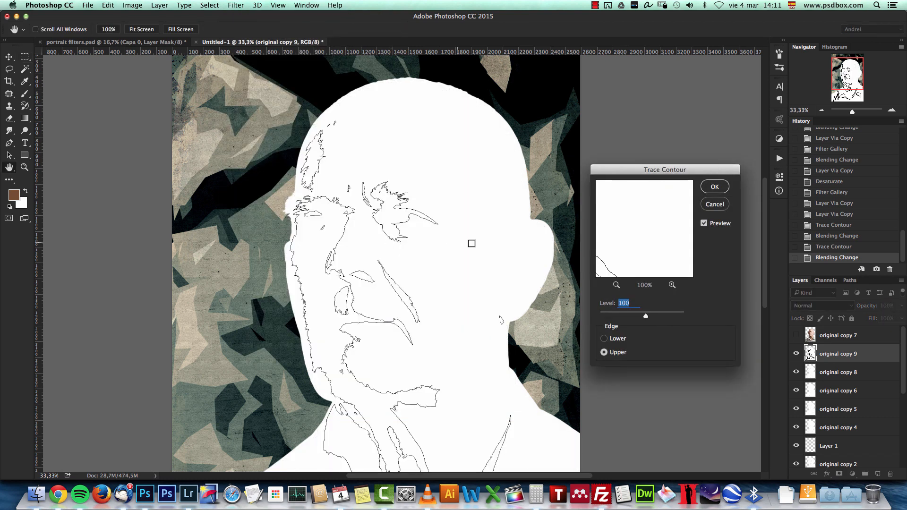
type("173")
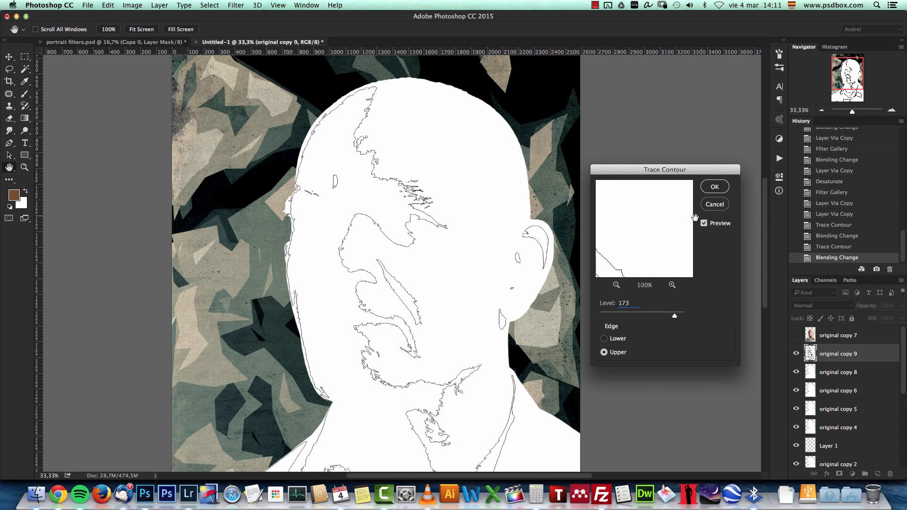
left_click(714, 187)
left_click(814, 306)
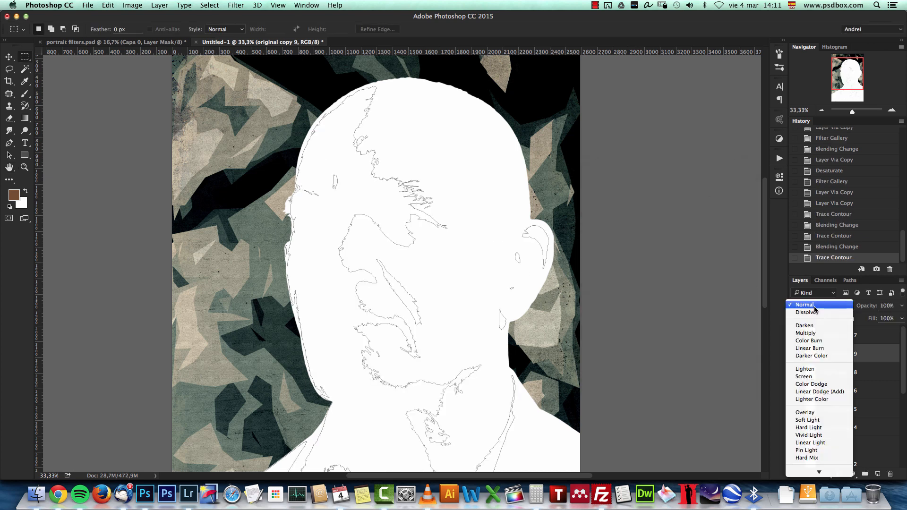
left_click(810, 337)
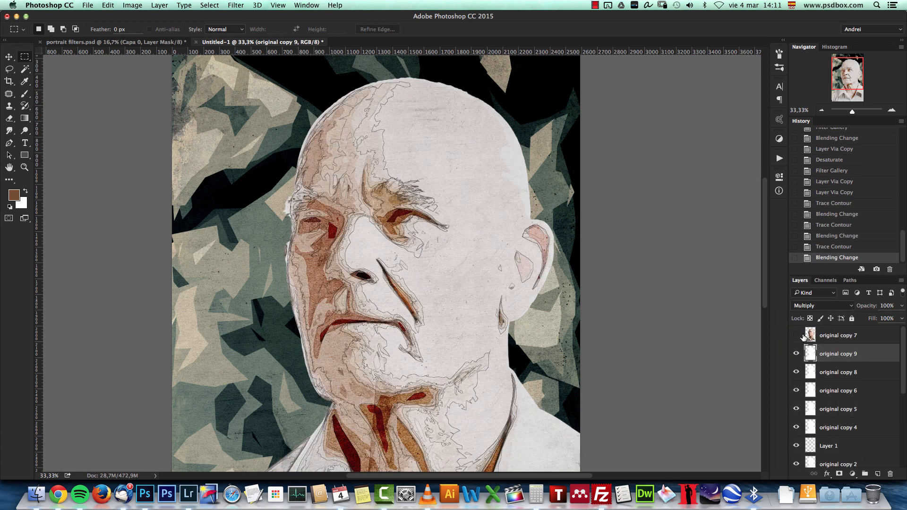
Compare the portrait with and without the contour lines of original copy 9 and original copy 8
left_click(795, 354)
left_click(798, 371)
left_click(796, 371)
left_click(796, 353)
Duplicate the original copy 7 layer, keeping the duplicate hidden, and make original copy 7 the visible, active layer
left_click(834, 336)
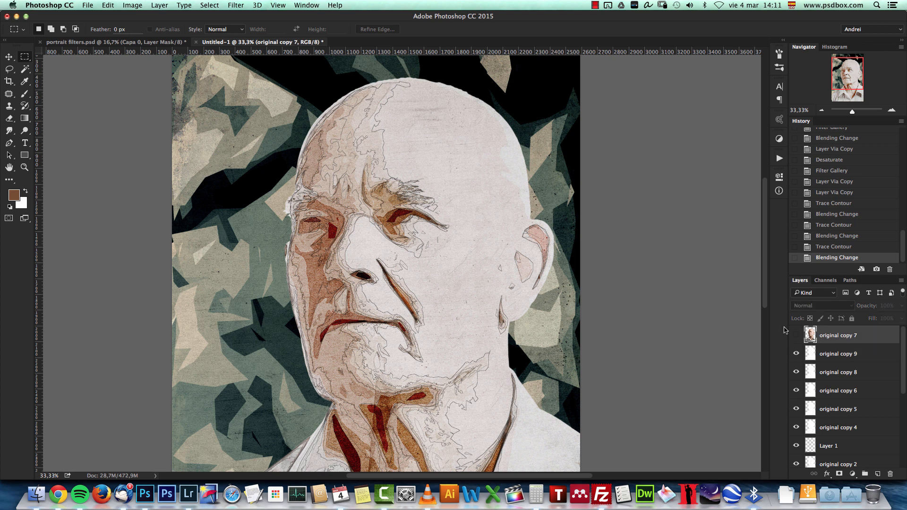
key("super+j")
left_click(795, 353)
left_click(831, 355)
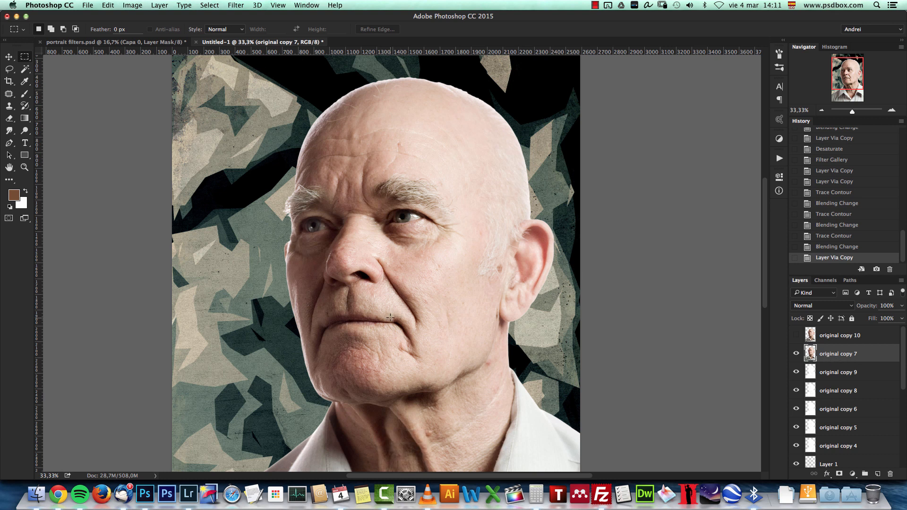
Apply the Cutout filter to original copy 7 with 7 levels, edge simplicity 8 and edge fidelity 1
left_click(235, 5)
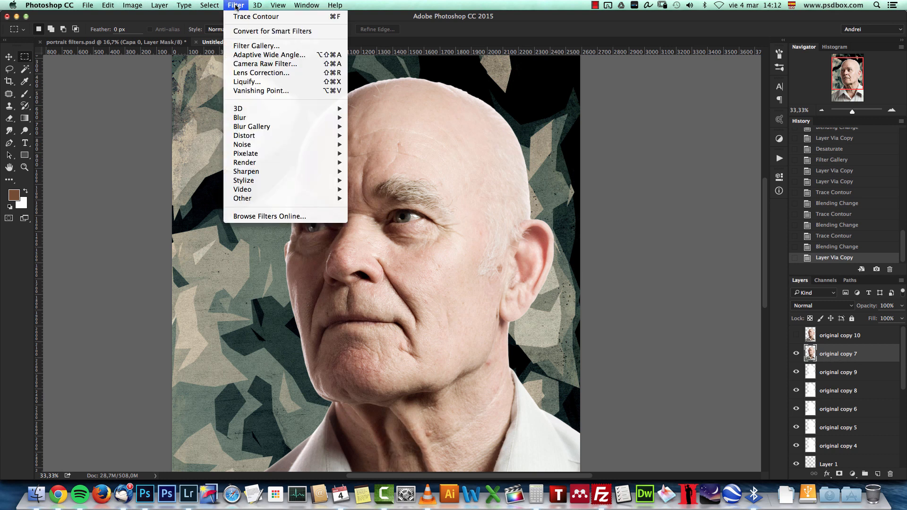
left_click(253, 46)
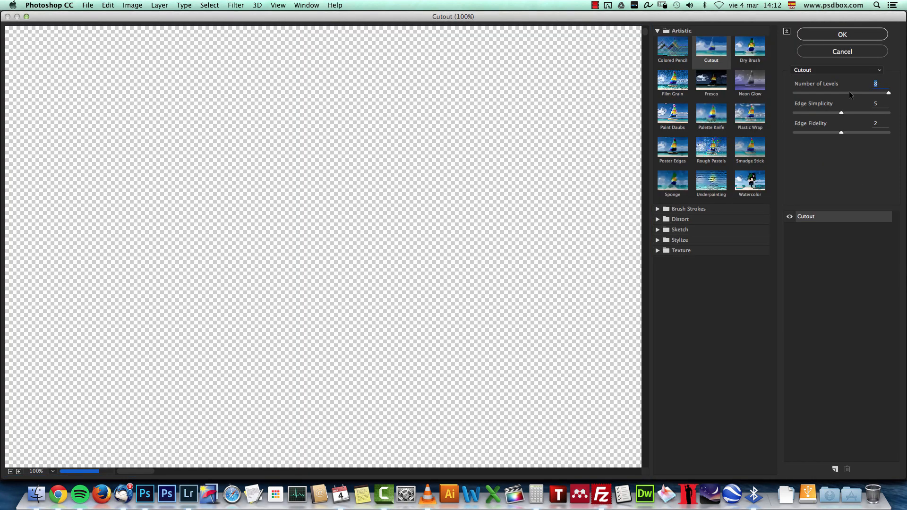
key("Down")
key("Tab")
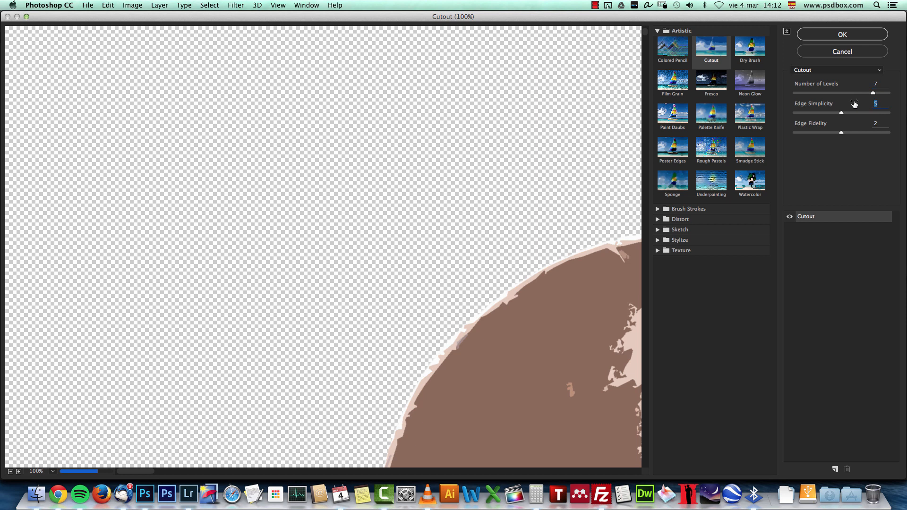
type("8")
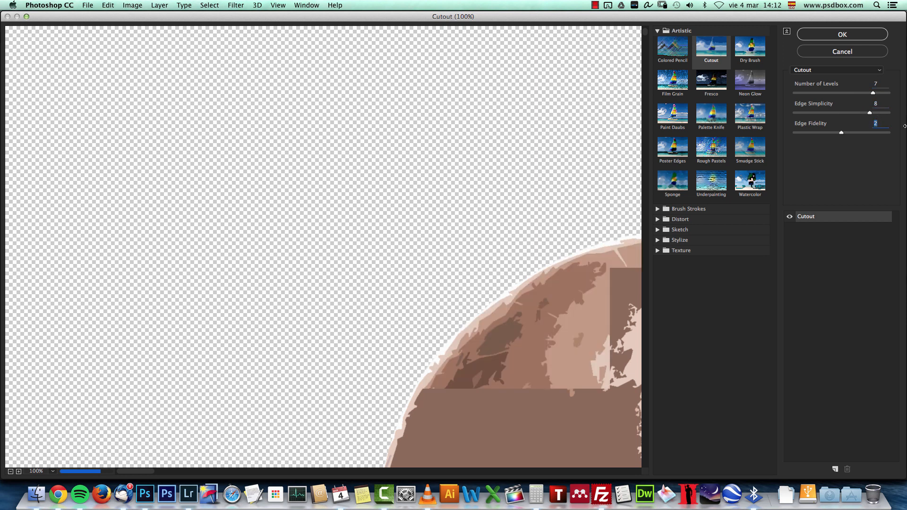
key("Down")
scroll(568, 264, "down", 10)
scroll(568, 264, "right", 10)
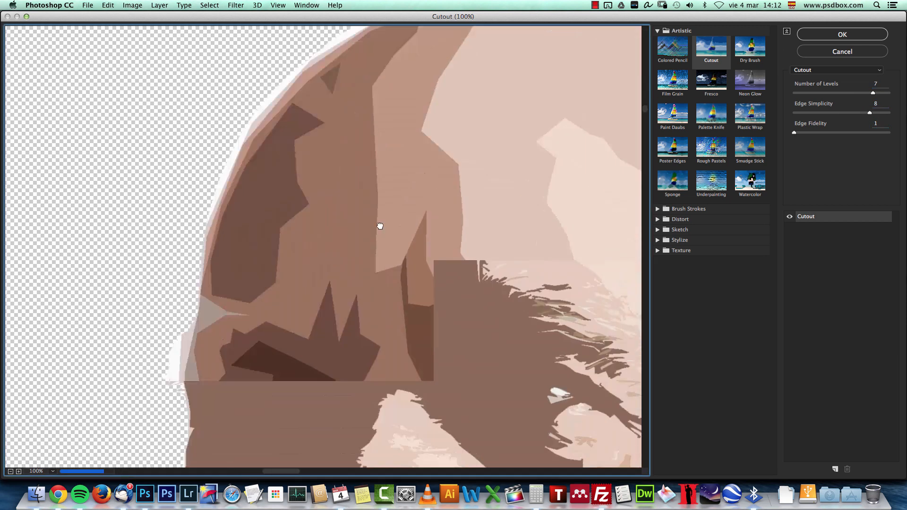
left_click(12, 470)
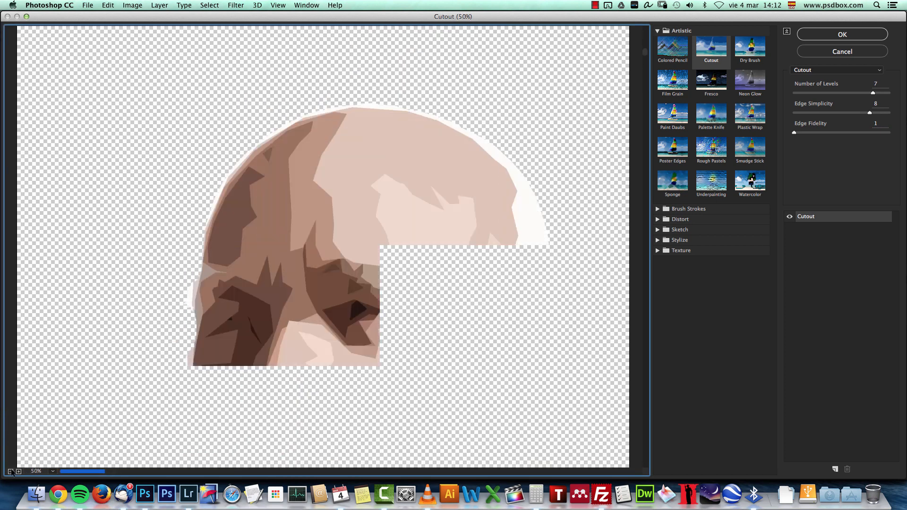
left_click_drag(471, 354, 385, 219)
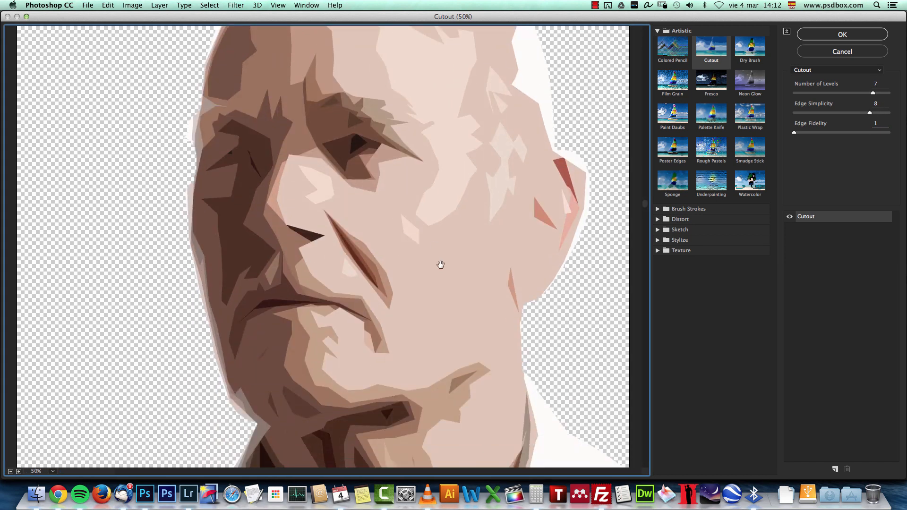
left_click(824, 40)
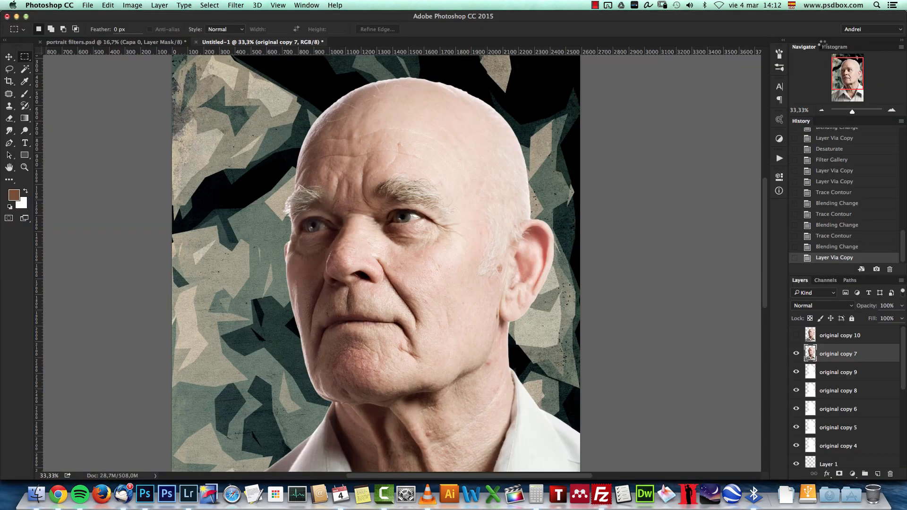
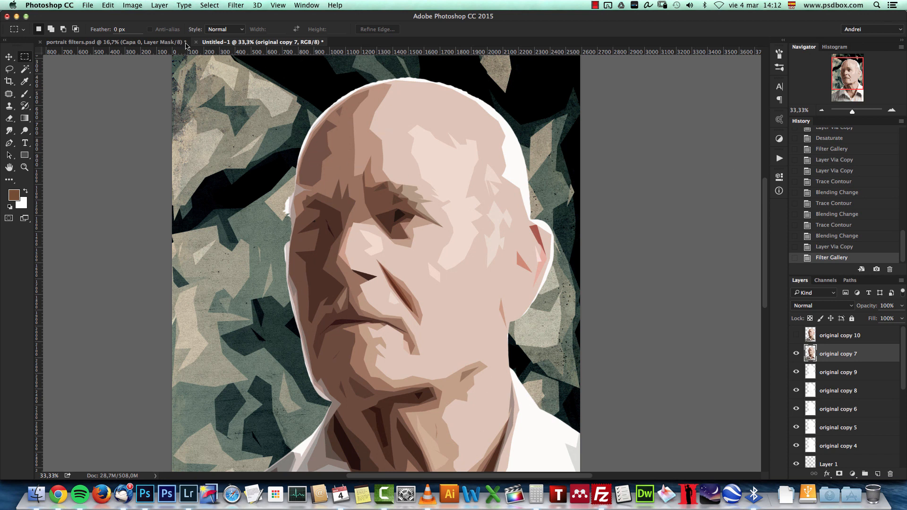
Start a Color Range selection on the cutout portrait, sampling a brown face shadow, and set the selection preview to None
left_click(210, 5)
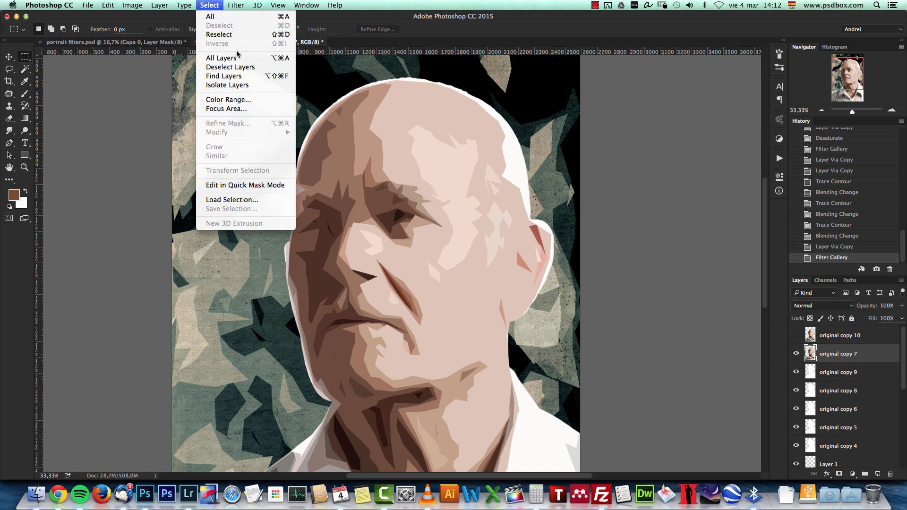
left_click(228, 99)
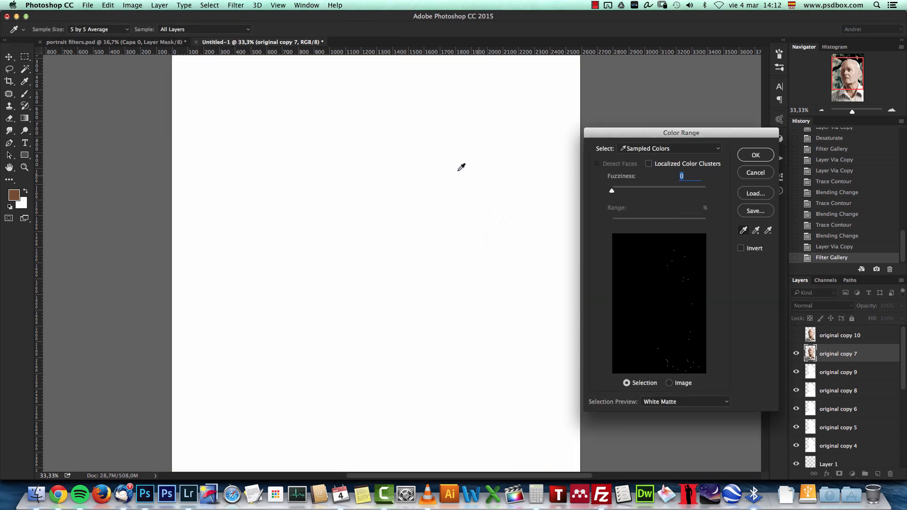
left_click(357, 208)
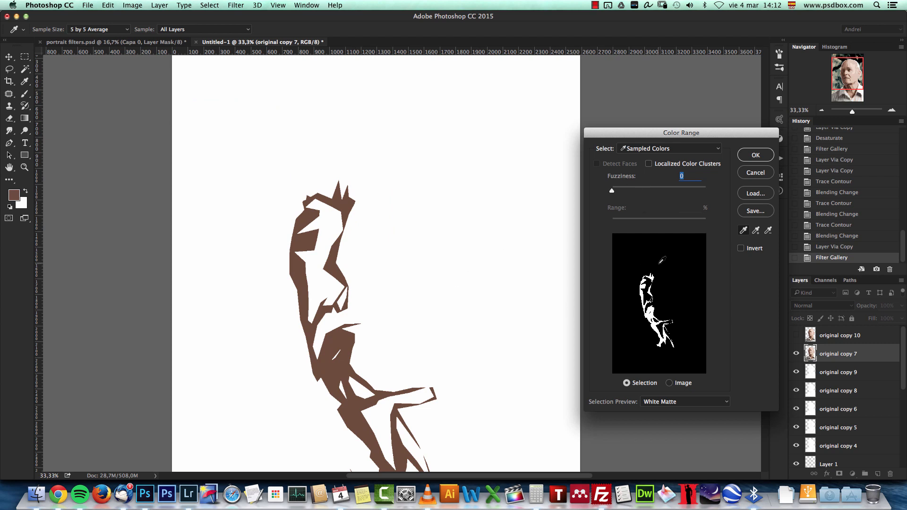
left_click(687, 402)
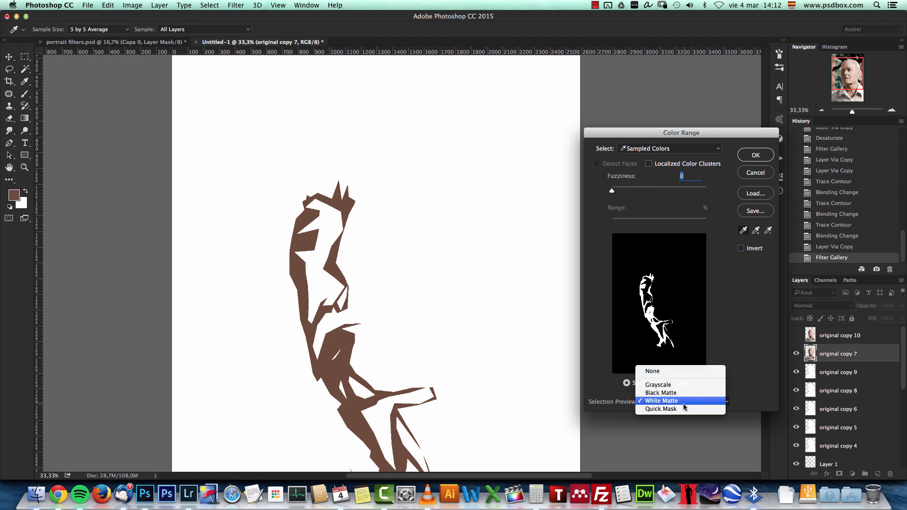
left_click(667, 375)
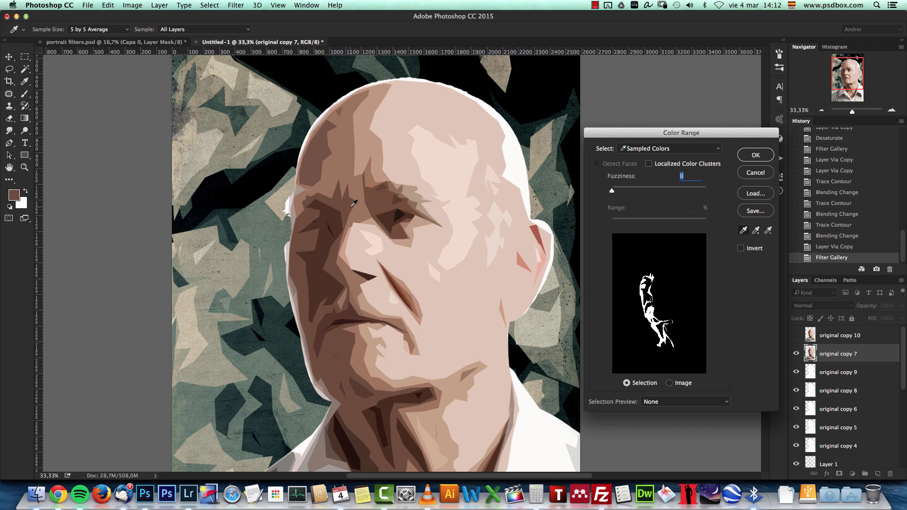
Sample different skin tones on the face and create the Color Range selection from the light pink tone of the forehead
left_click(379, 194)
left_click(361, 209)
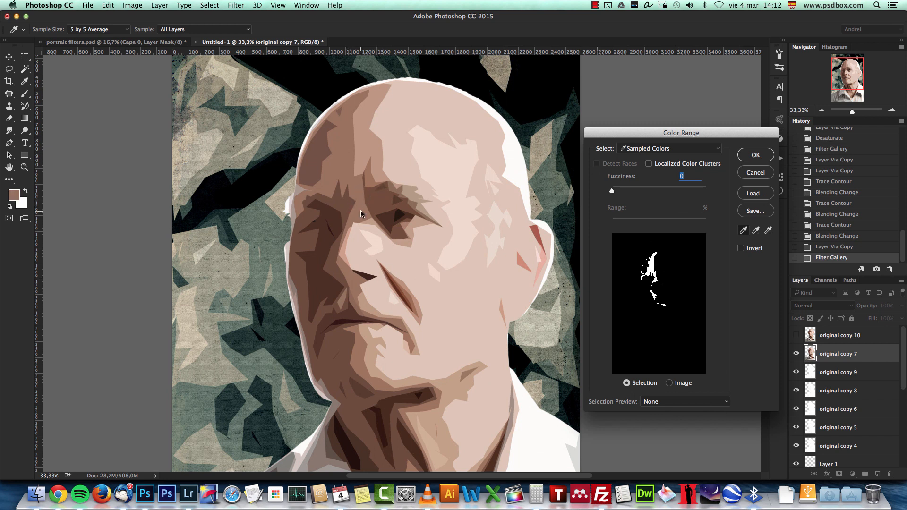
left_click(415, 171)
left_click(405, 158)
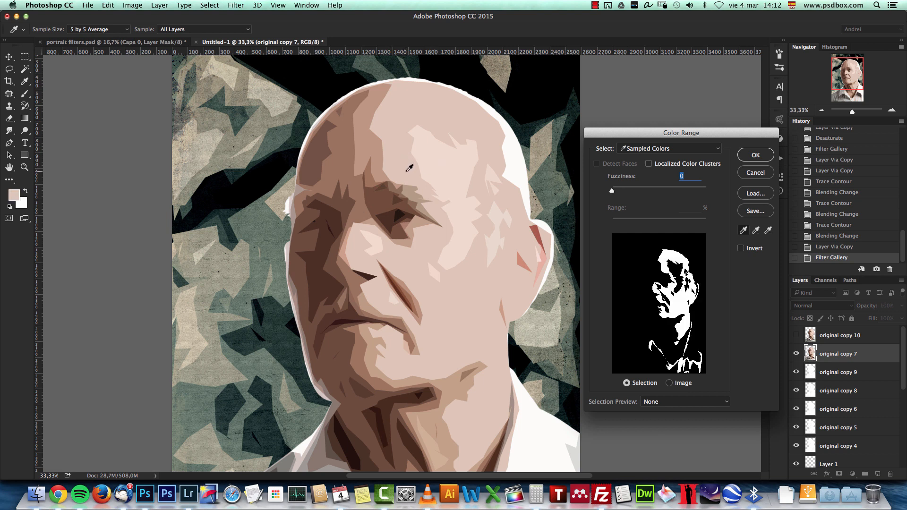
left_click(356, 191)
left_click(414, 155)
left_click(435, 158)
left_click(412, 152)
left_click(757, 156)
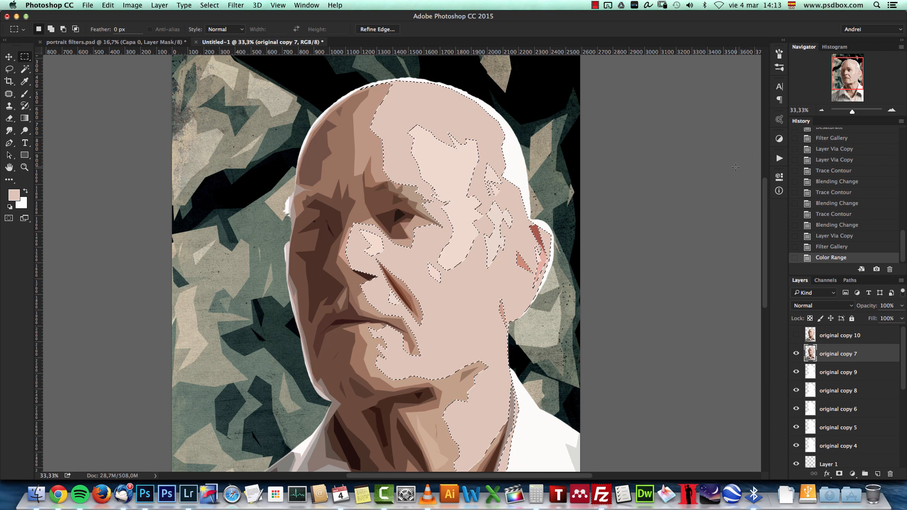
Turn the selection into a layer mask on original copy 7 and set the layer's blend mode to Color Burn
left_click(839, 474)
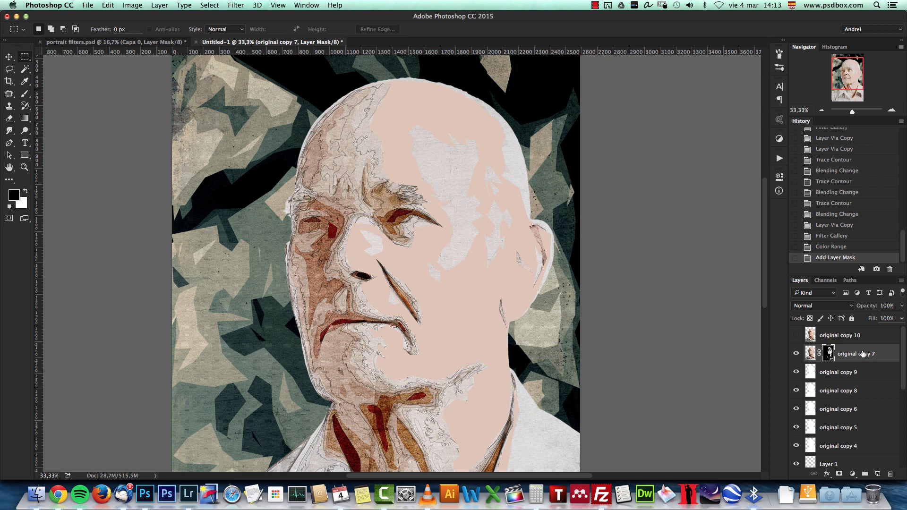
left_click(811, 306)
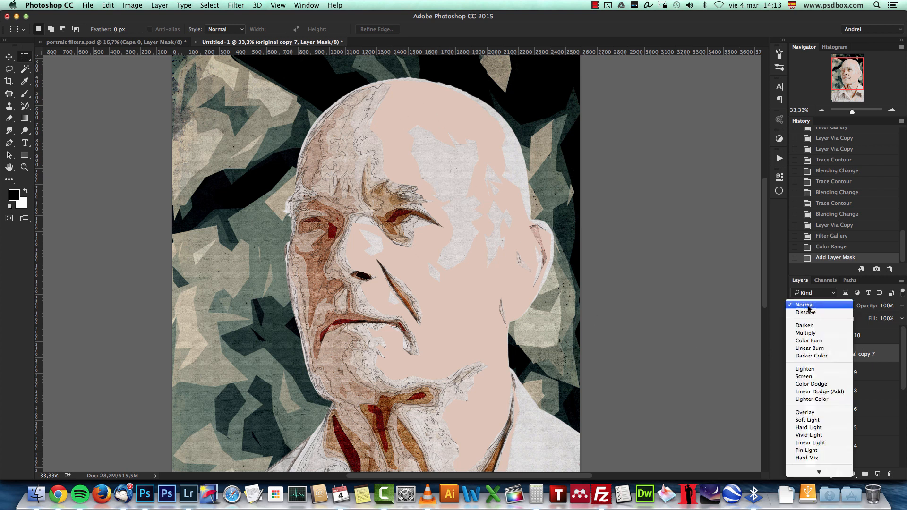
left_click(813, 341)
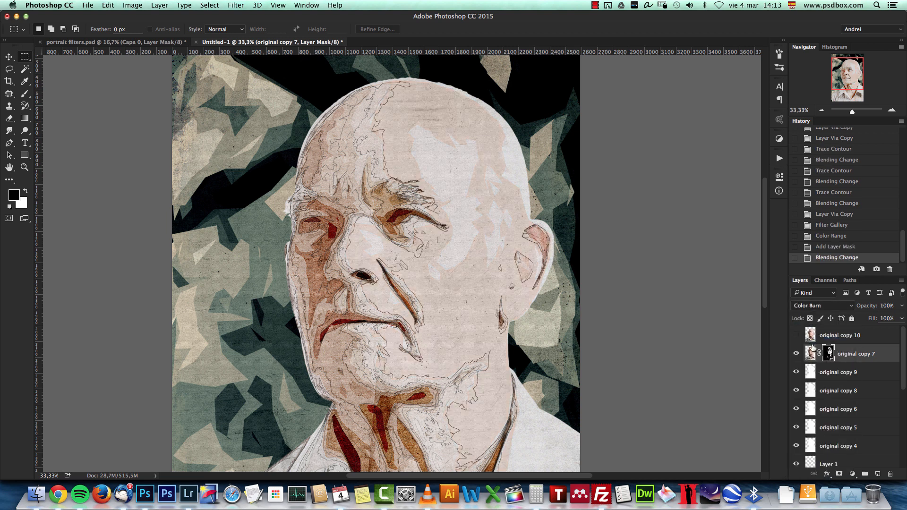
Compare the portrait with and without the masked original copy 7 layer
left_click(796, 353)
left_click(796, 354)
left_click(796, 353)
left_click(796, 353)
Load the layer mask of original copy 7 as a selection
left_click(809, 353)
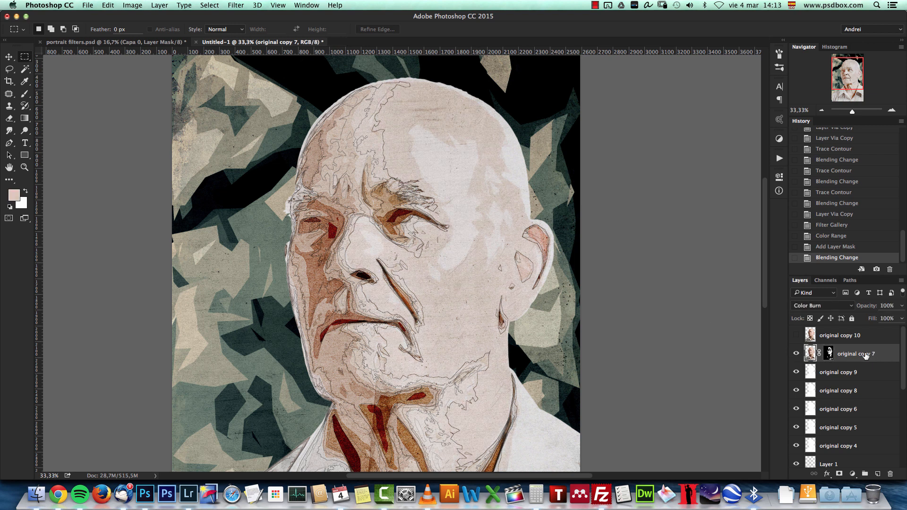
left_click(828, 353)
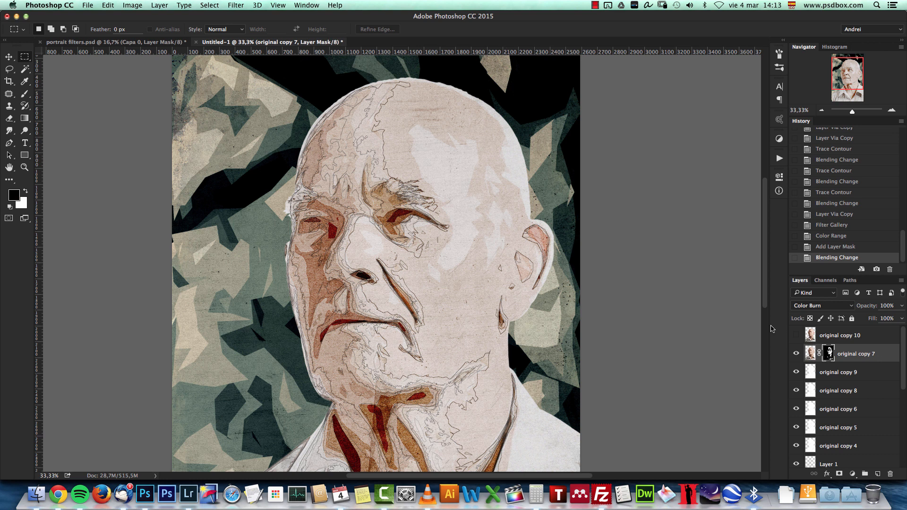
left_click(829, 353, "super")
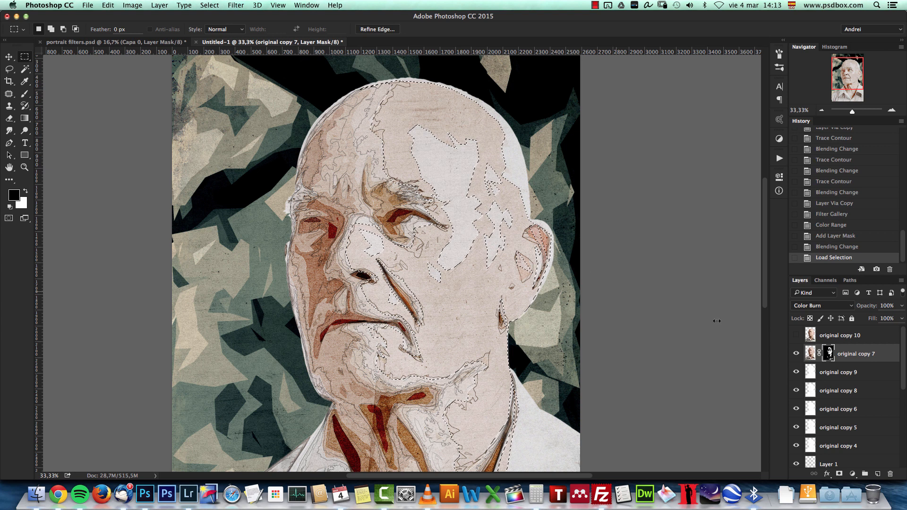
Create a new empty layer above original copy 7, keeping the mask selection active
left_click(877, 474)
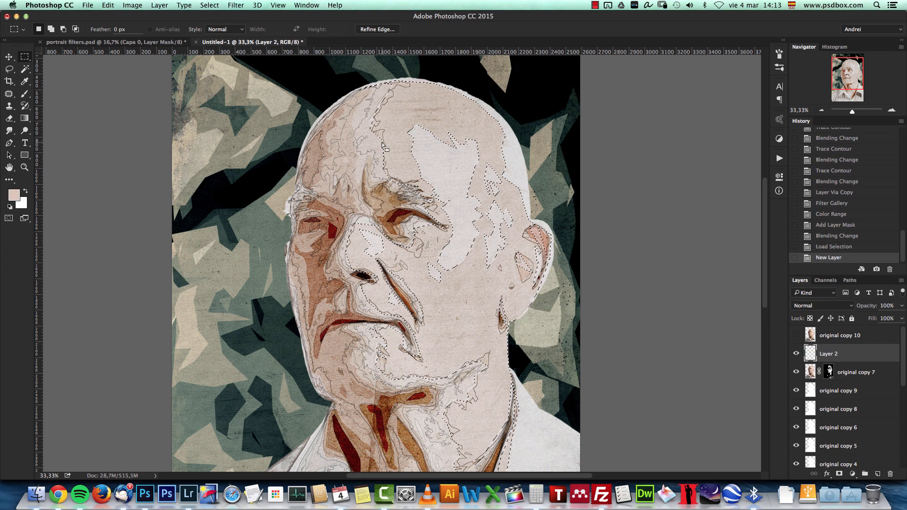
right_click(462, 134)
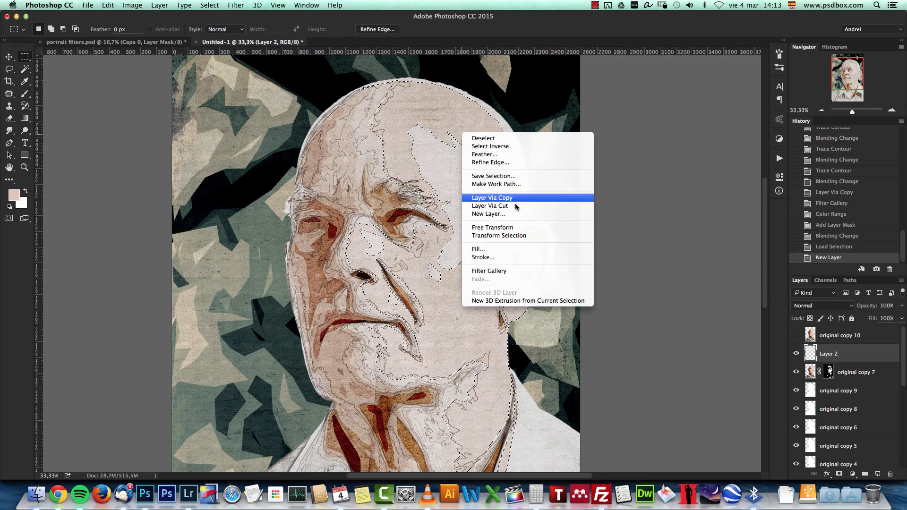
left_click(487, 249)
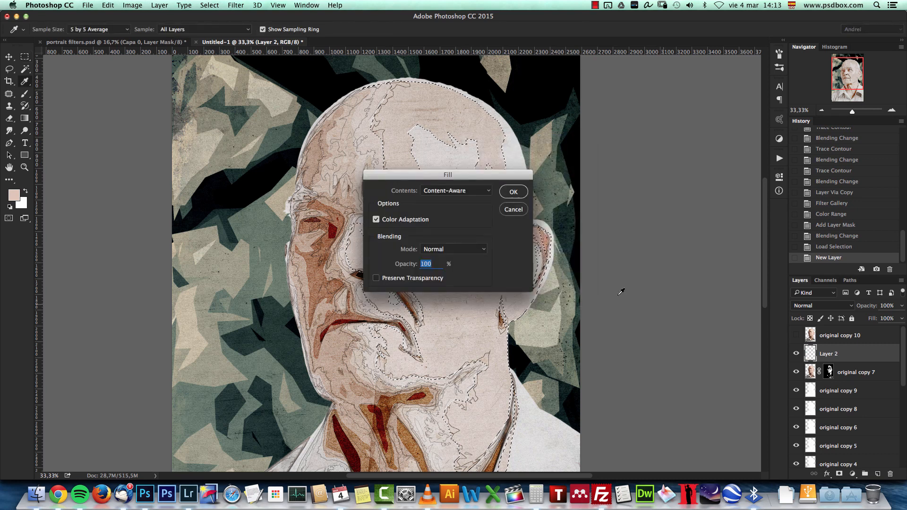
left_click(508, 214)
Switch to the Brush tool and reduce the brush size to 2 px
key("b")
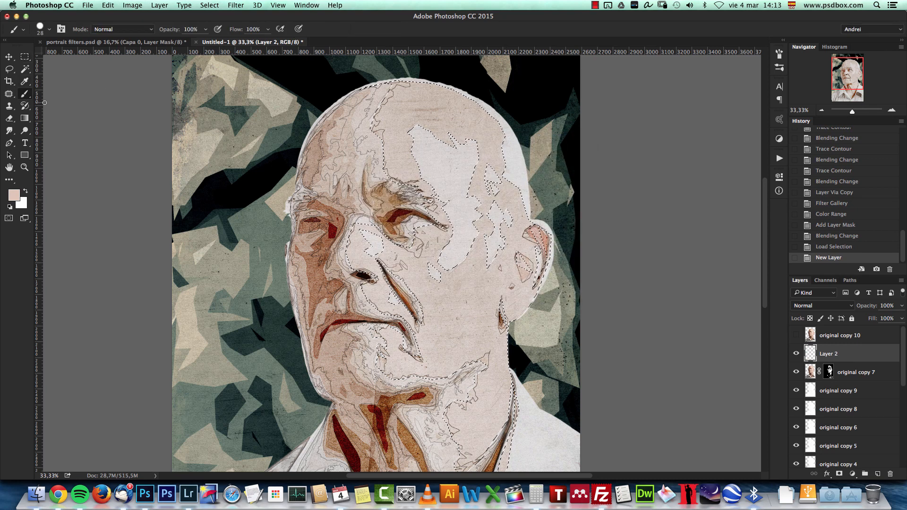
right_click(434, 173)
left_click_drag(454, 187, 444, 187)
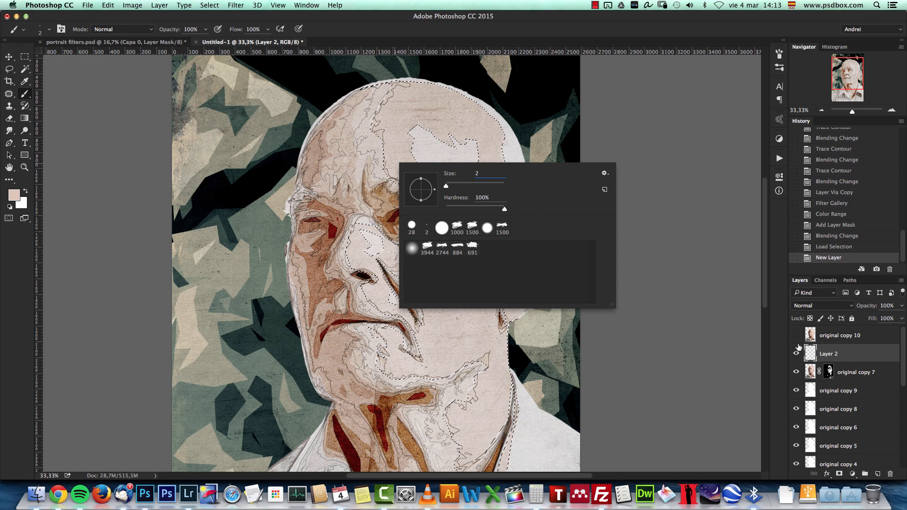
left_click(829, 355)
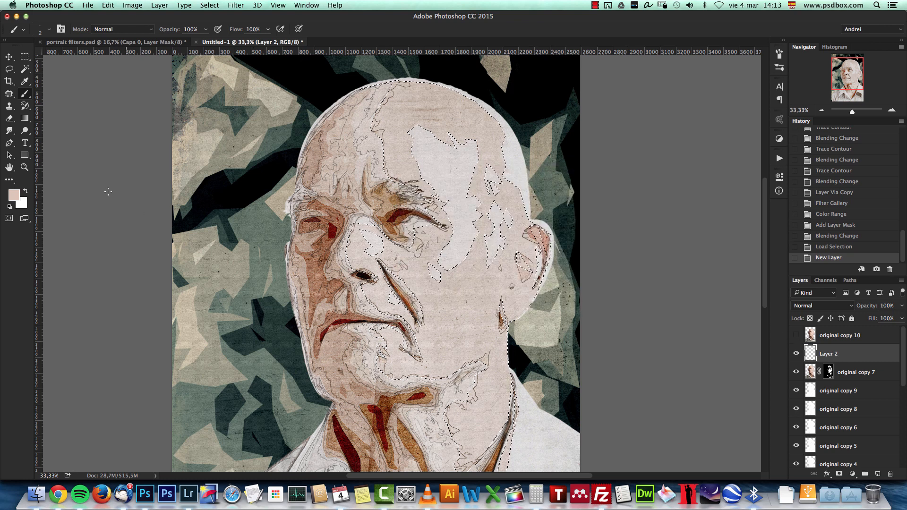
Change the foreground color from light pink to a dark brown
left_click(15, 195)
mouse_move(573, 143)
left_mouse_down()
mouse_move(577, 170)
mouse_move(593, 162)
mouse_move(595, 170)
mouse_move(589, 162)
left_mouse_up()
left_click(396, 195)
left_click(756, 94)
key("b")
right_click(469, 203)
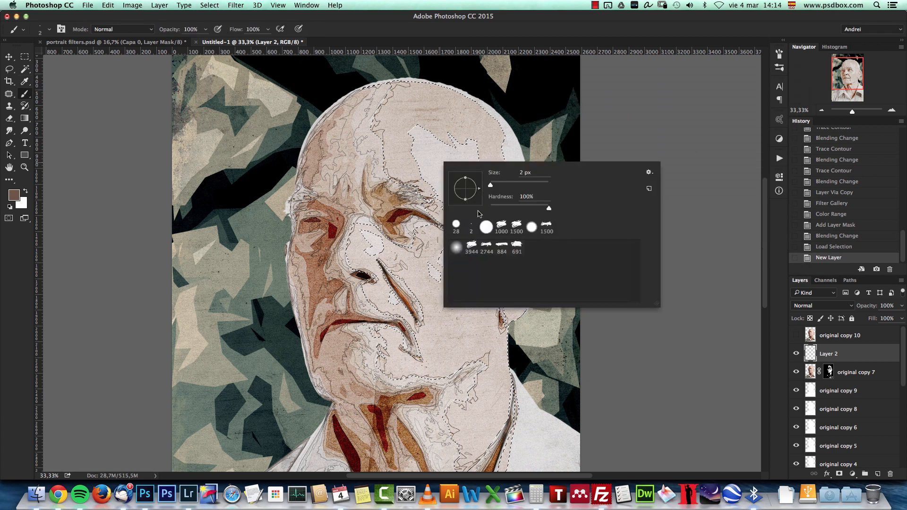
left_click(334, 24)
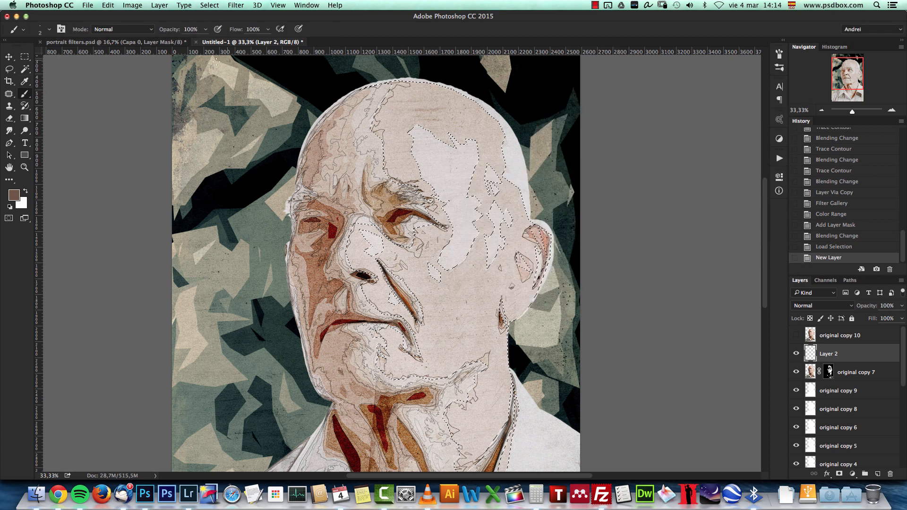
left_click(25, 57)
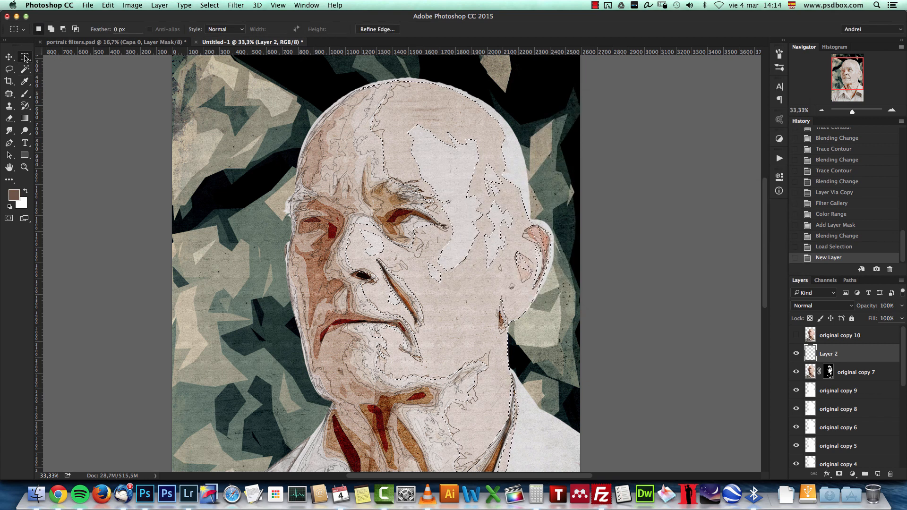
right_click(25, 56)
left_click(76, 55)
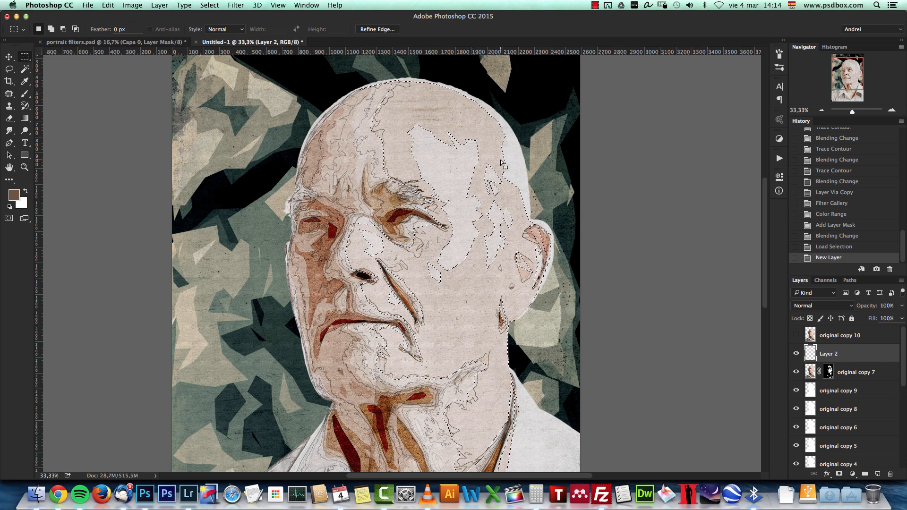
right_click(25, 57)
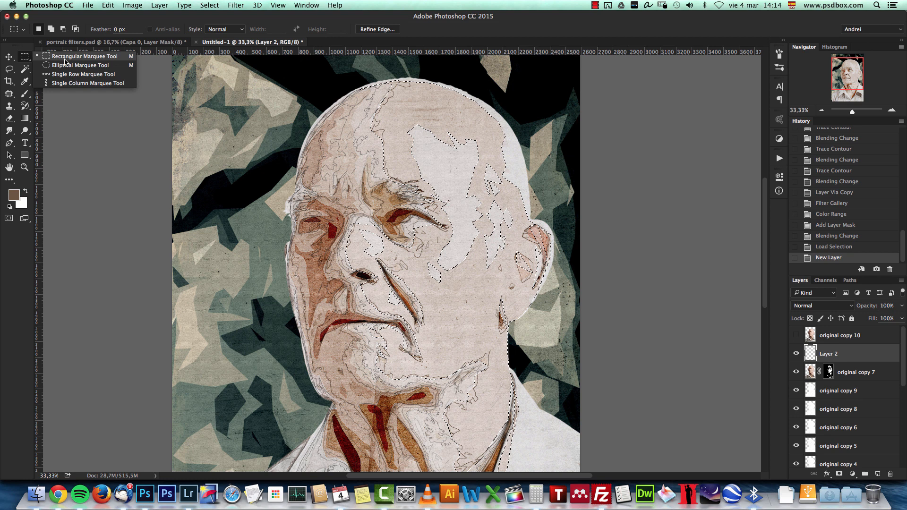
left_click(9, 71)
left_click(27, 57)
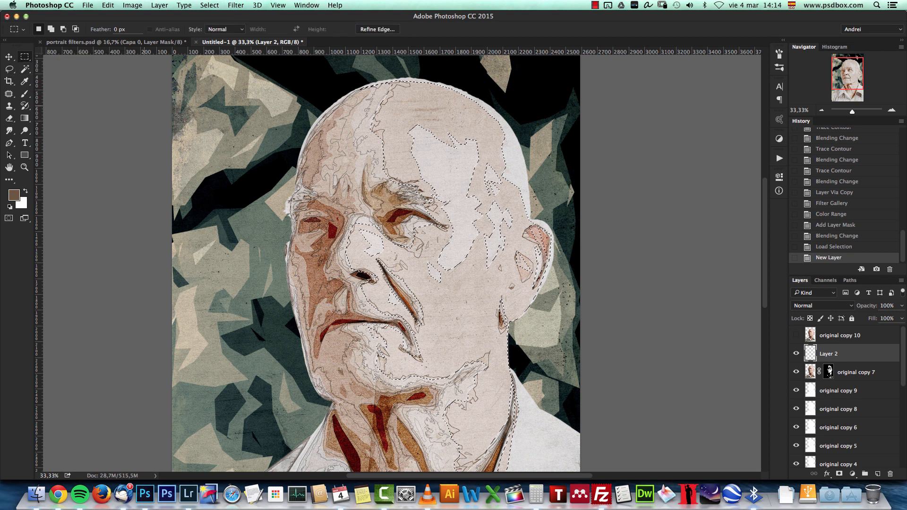
Stroke the selection on Layer 2 with a 2 px dark brown line located outside, and deselect
left_click(439, 274)
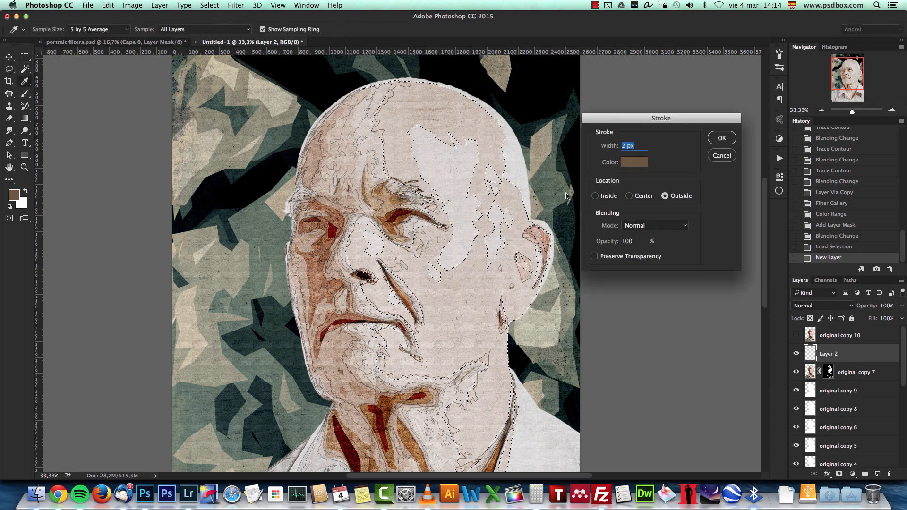
left_click_drag(659, 122, 206, 122)
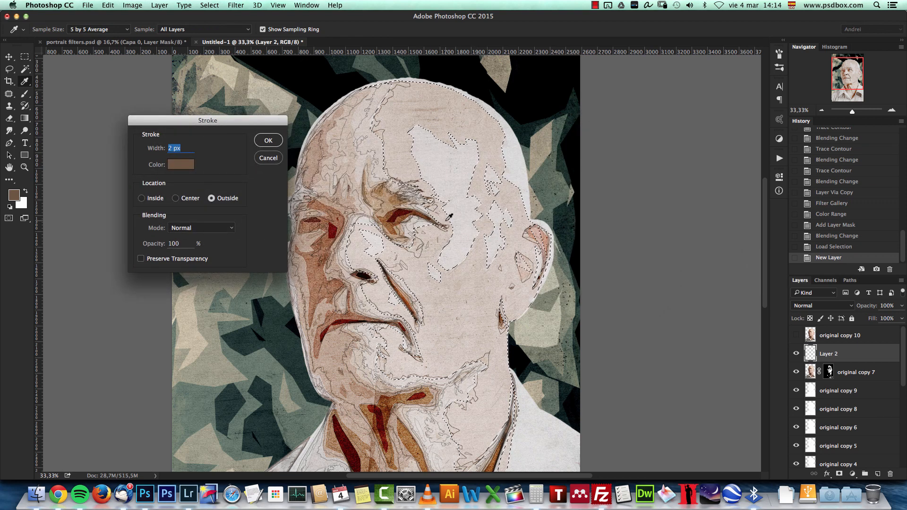
left_click_drag(235, 121, 243, 107)
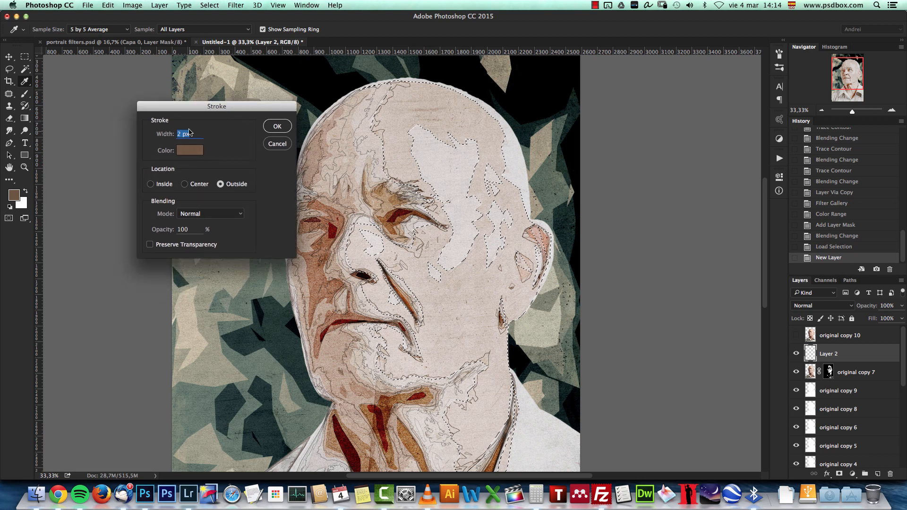
left_click(278, 126)
key("m")
key("super+d")
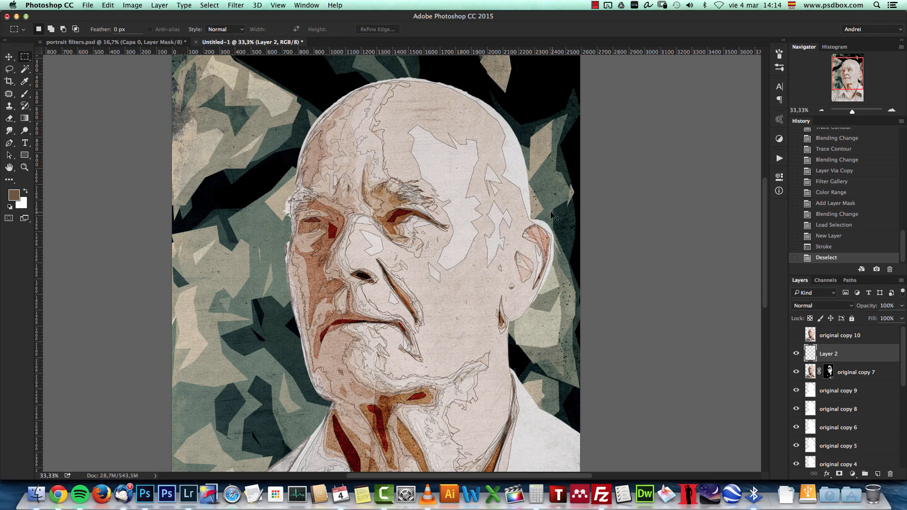
Inspect the stroked outlines up close and lower the opacity of Layer 2 to 58%
key("super+1")
left_click_drag(584, 117, 562, 360)
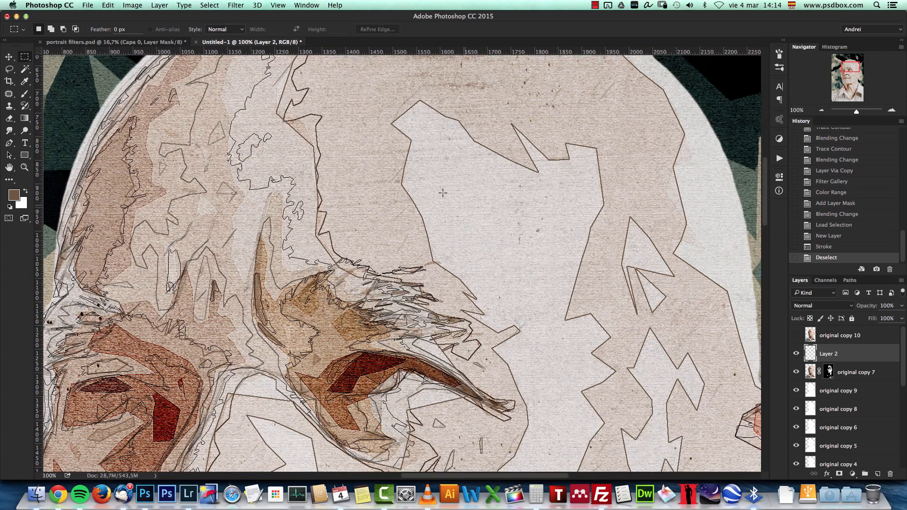
left_click(821, 110)
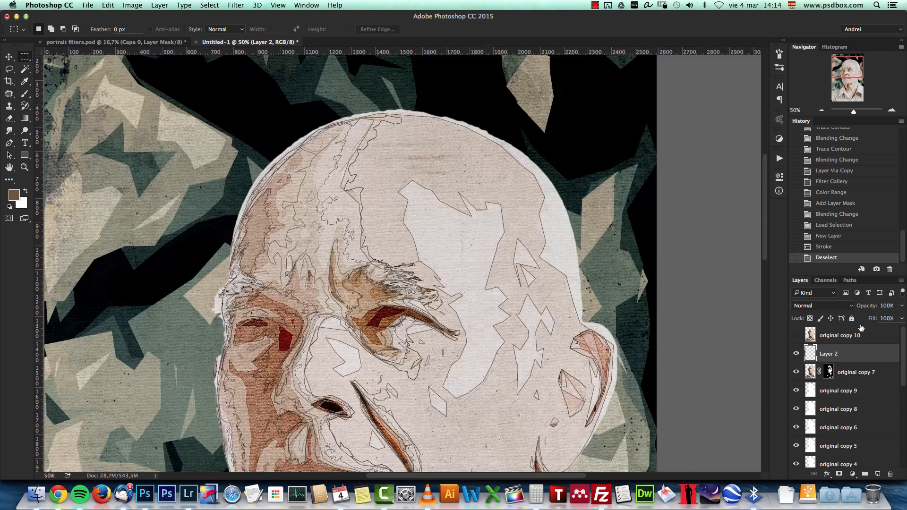
left_click(900, 306)
left_click_drag(899, 318, 884, 320)
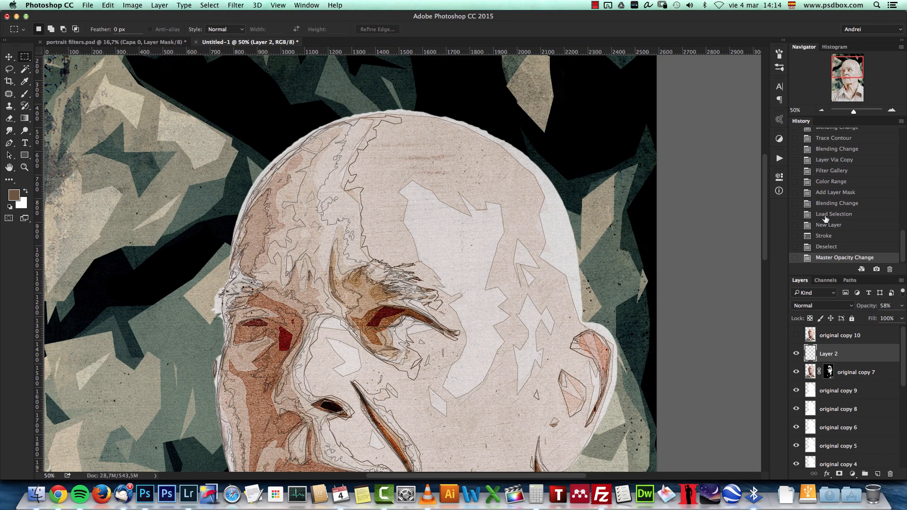
Duplicate the hidden layer original copy 10
left_click(822, 111)
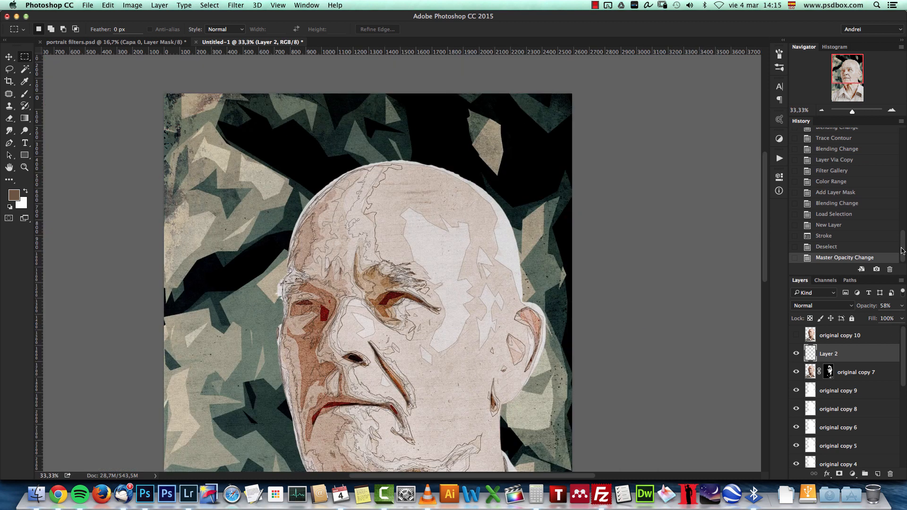
scroll(461, 328, "down", 3)
scroll(461, 327, "left", 2)
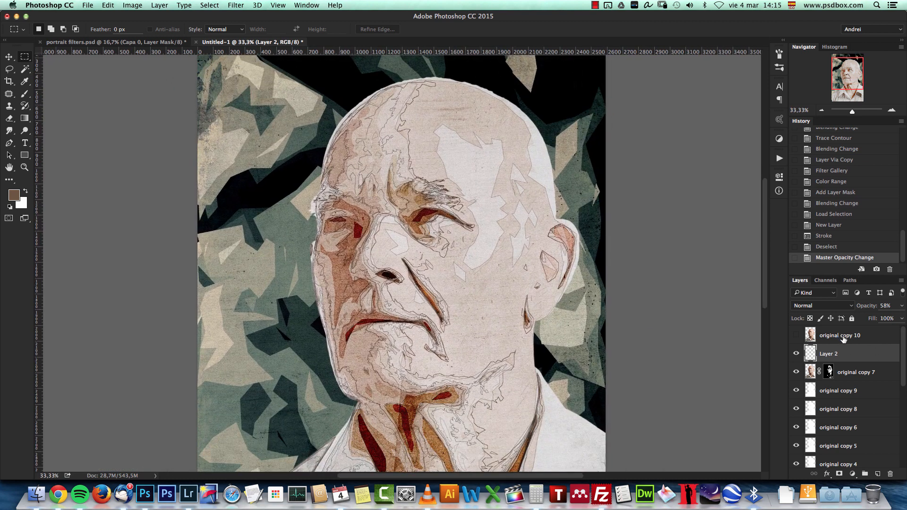
left_click(839, 336)
key("super+j")
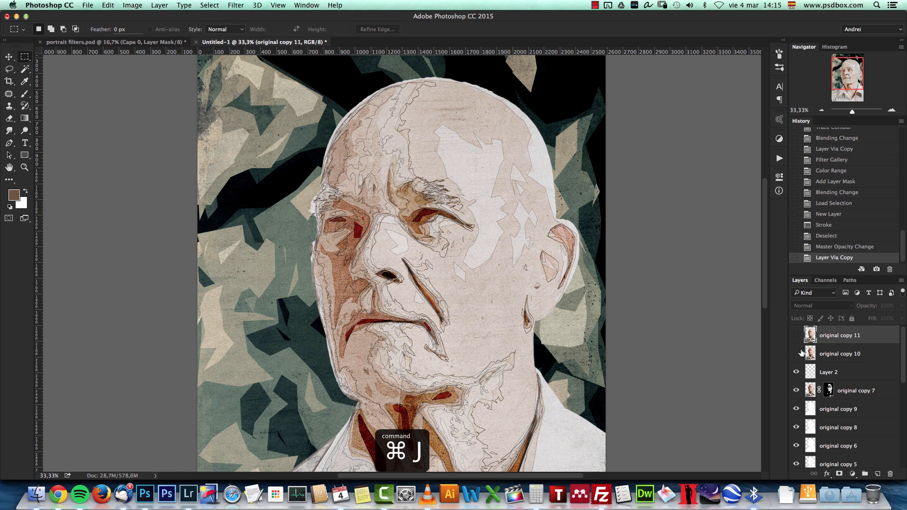
Make original copy 10 visible and desaturate it
left_click(796, 353)
left_click(829, 357)
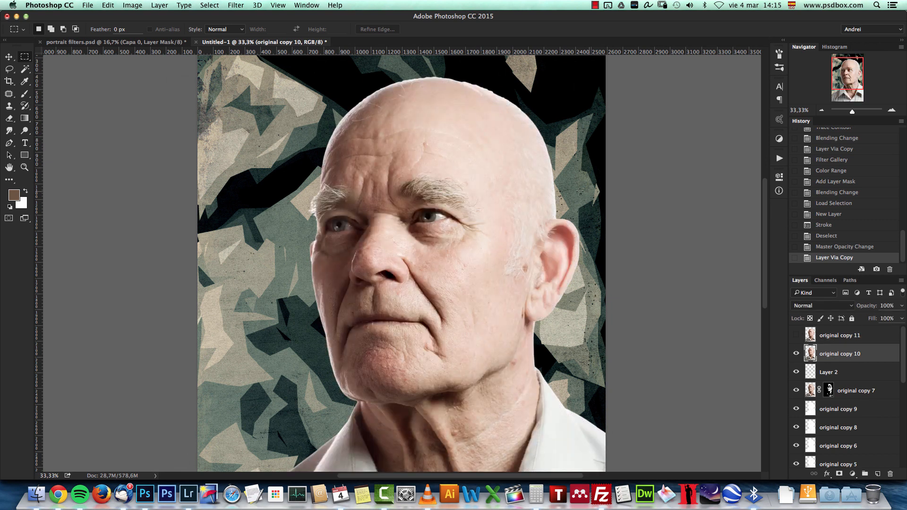
left_click(132, 5)
mouse_move(148, 34)
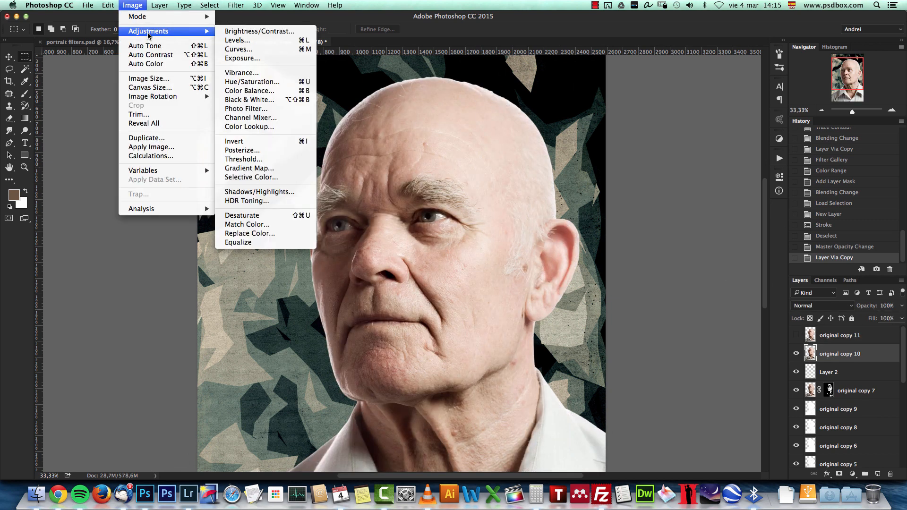
left_click(241, 215)
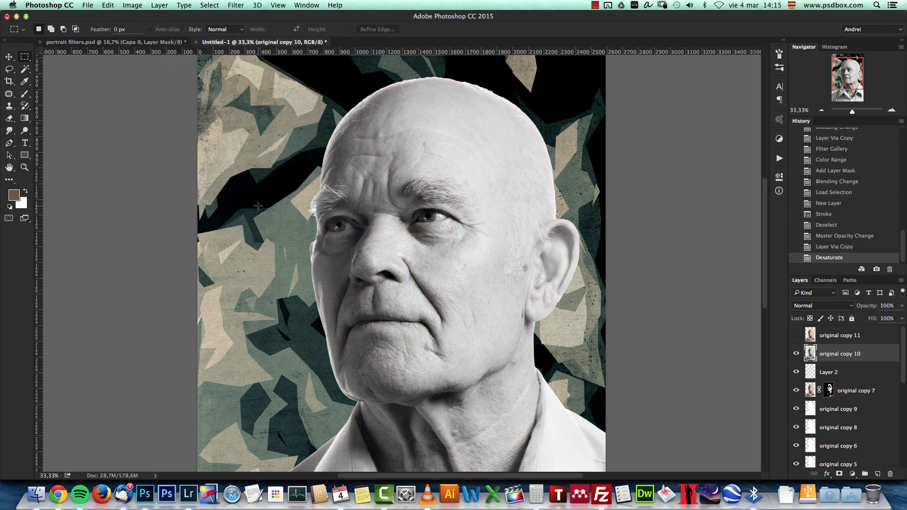
Open the Filter Gallery for original copy 10 and set Cutout to Number of Levels 6 and Edge Simplicity 6
left_click(241, 6)
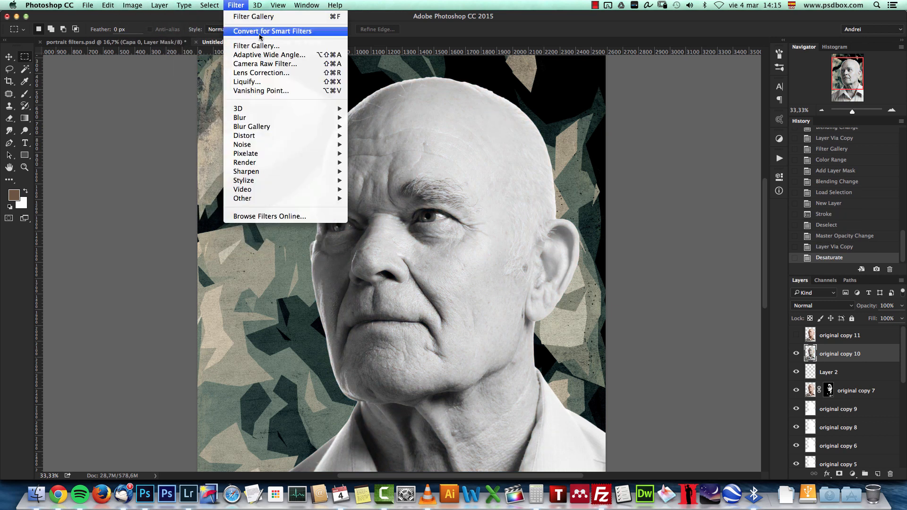
left_click(270, 45)
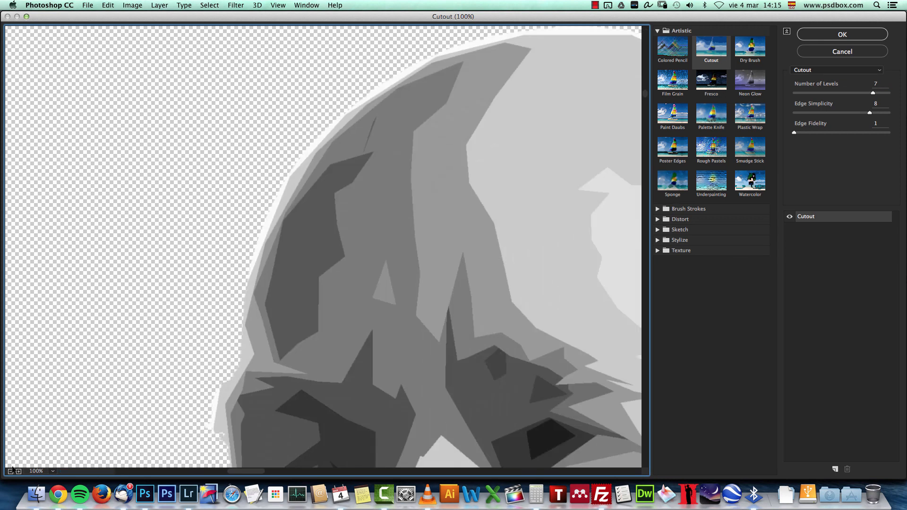
left_click(10, 471)
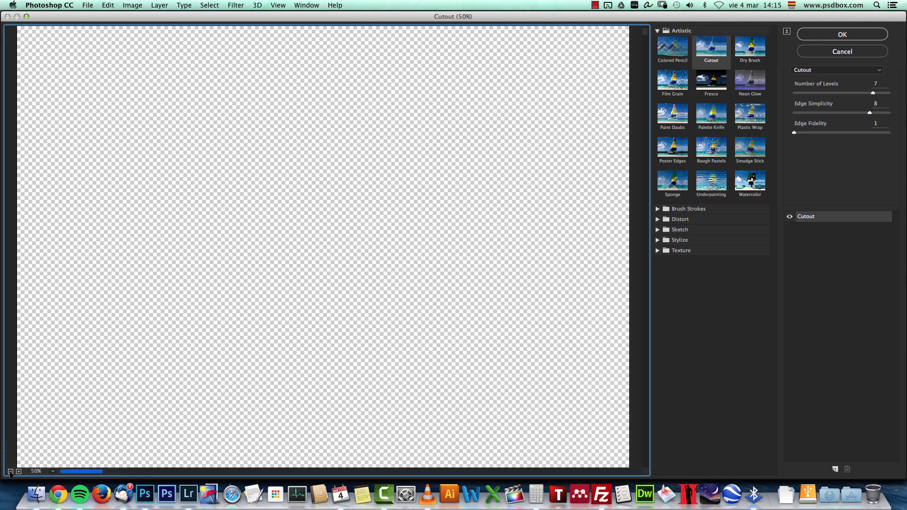
left_click(10, 471)
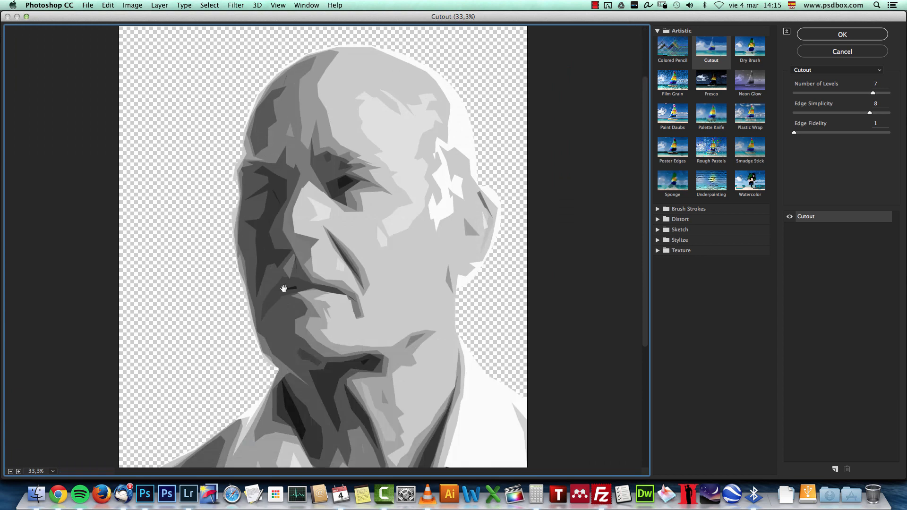
left_click(882, 83)
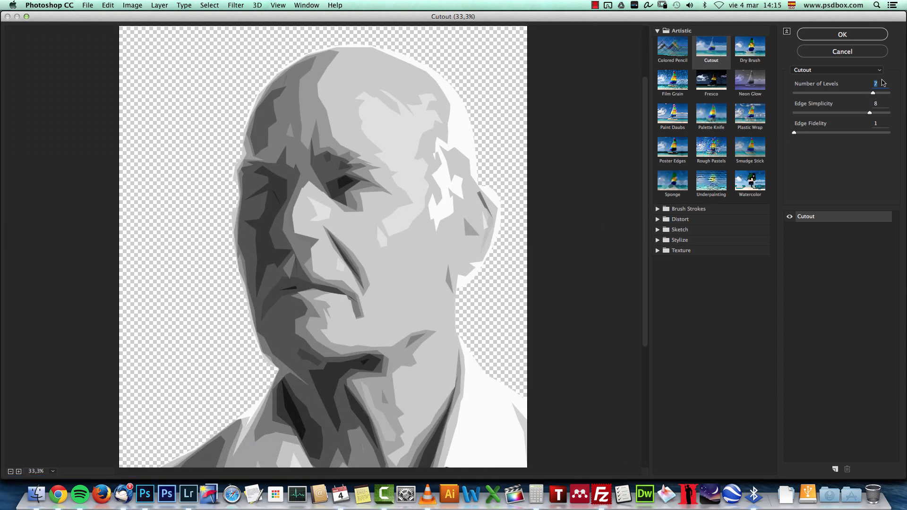
left_click(880, 103)
type("6")
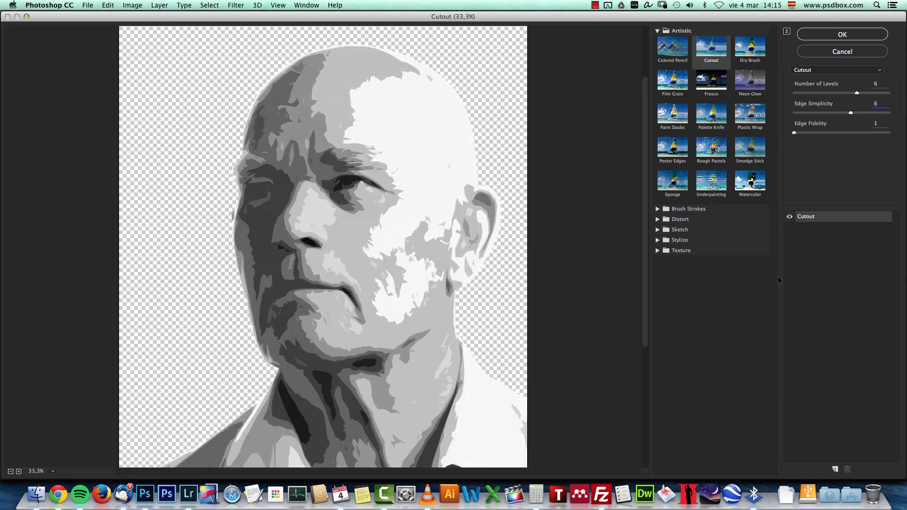
Add an Accented Edges effect above the Cutout with Edge Width 1, Edge Brightness 8 and Smoothness 1, and apply both filters
left_click(835, 469)
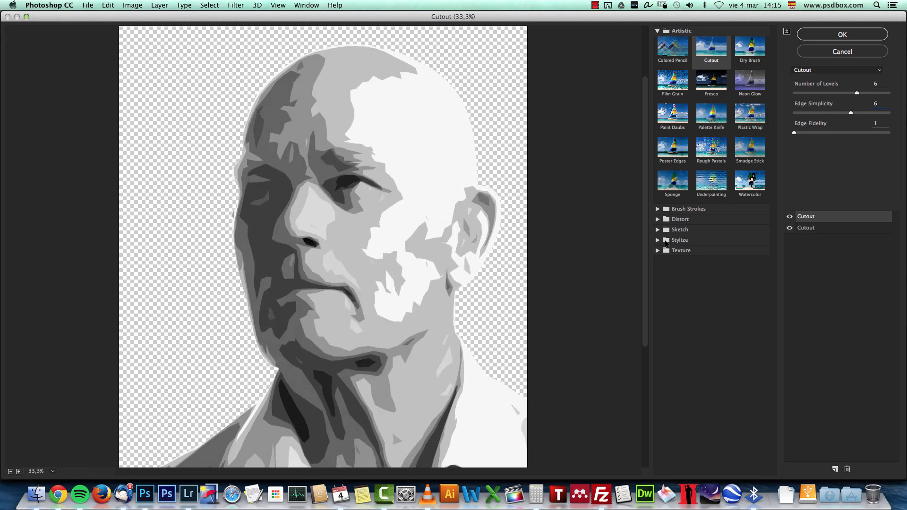
left_click(663, 211)
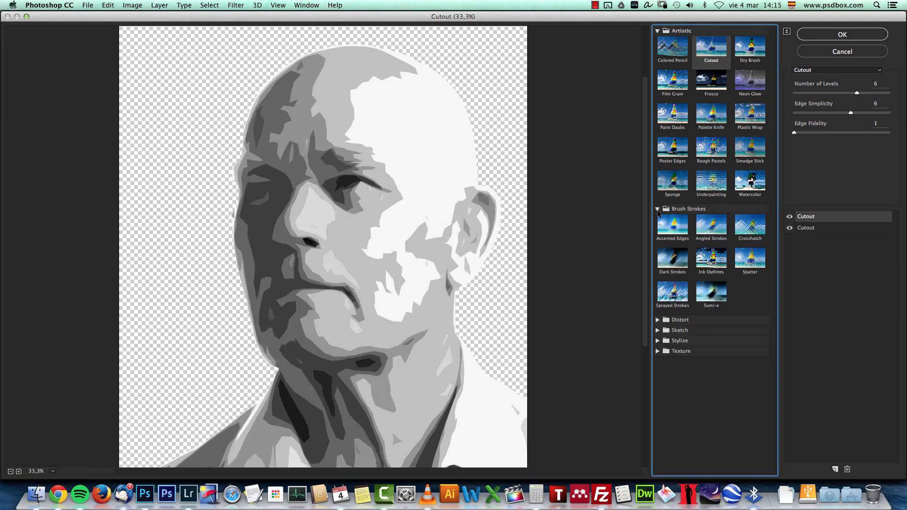
left_click(671, 230)
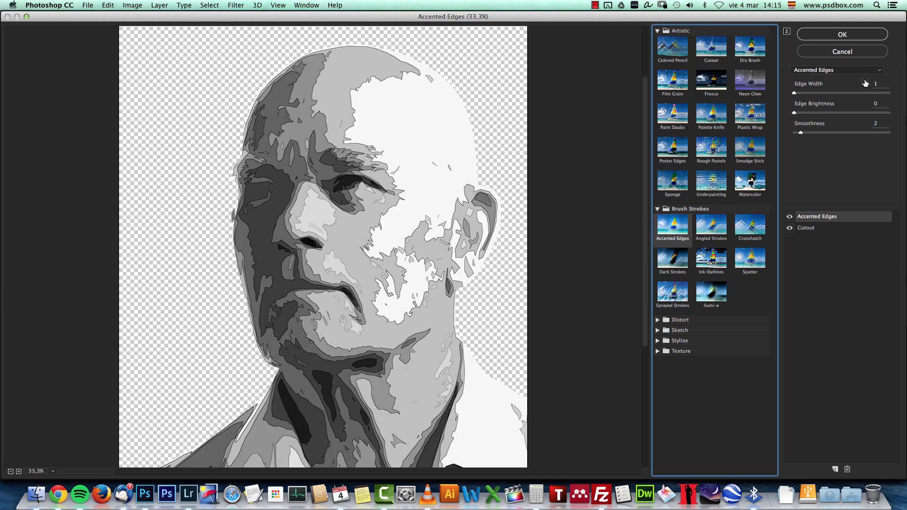
left_click(840, 108)
type("8")
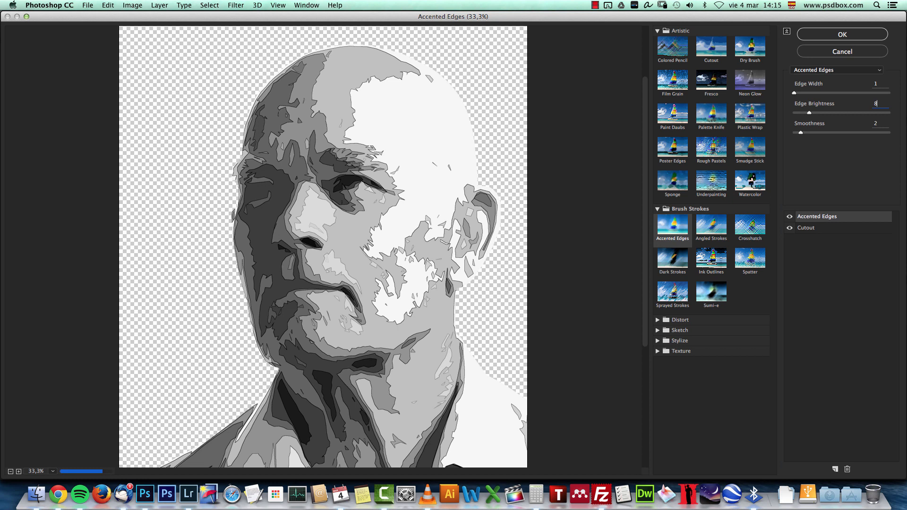
key("Tab")
type("1")
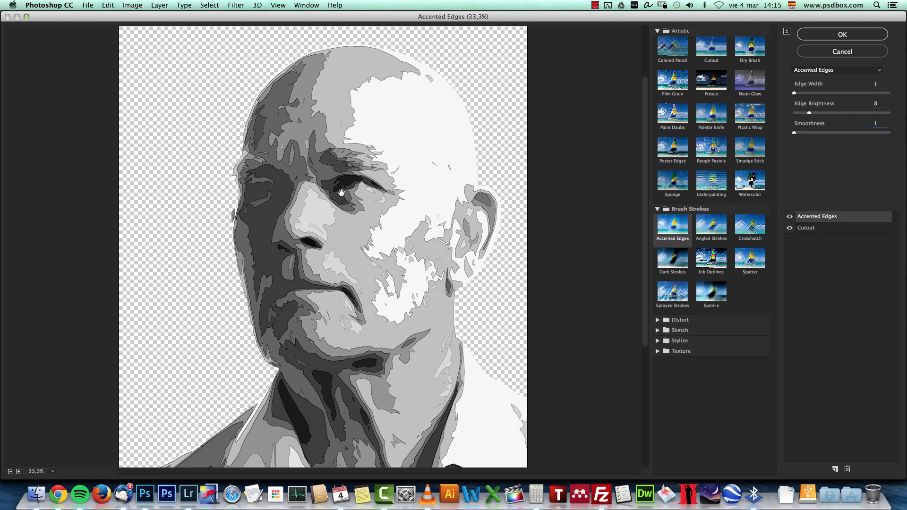
left_click(842, 34)
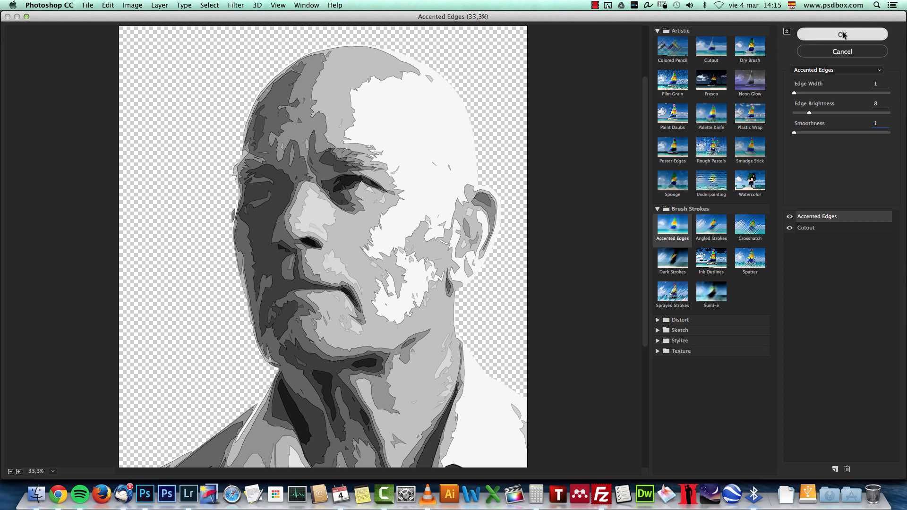
Apply the Trace Contour filter to original copy 10 with the Upper edge option
left_click_drag(841, 72, 846, 76)
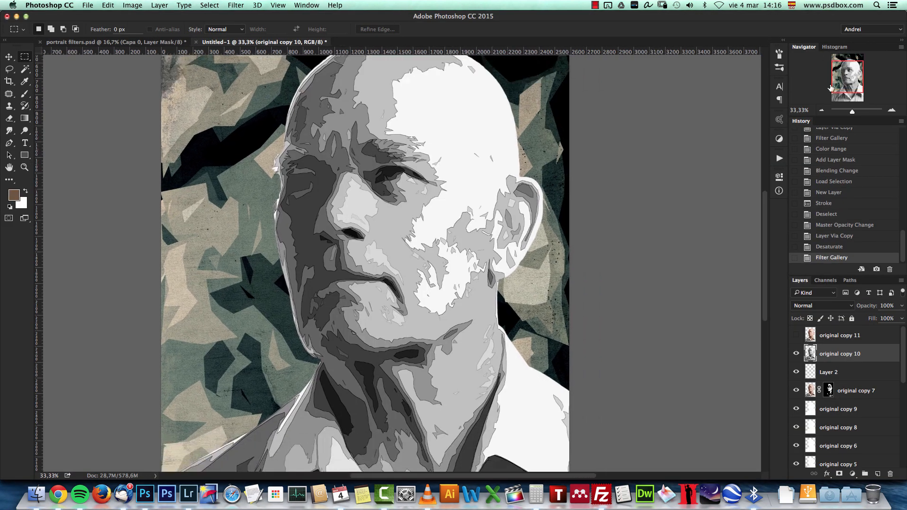
left_click(238, 7)
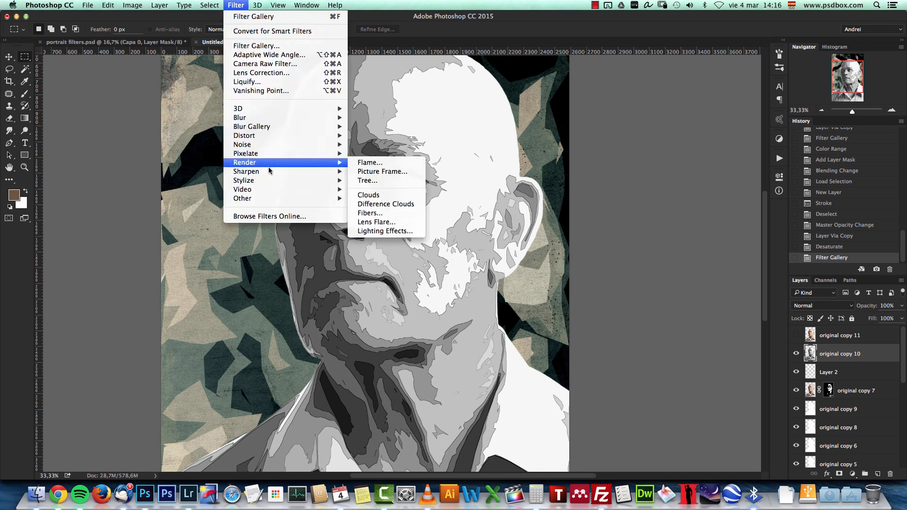
mouse_move(268, 182)
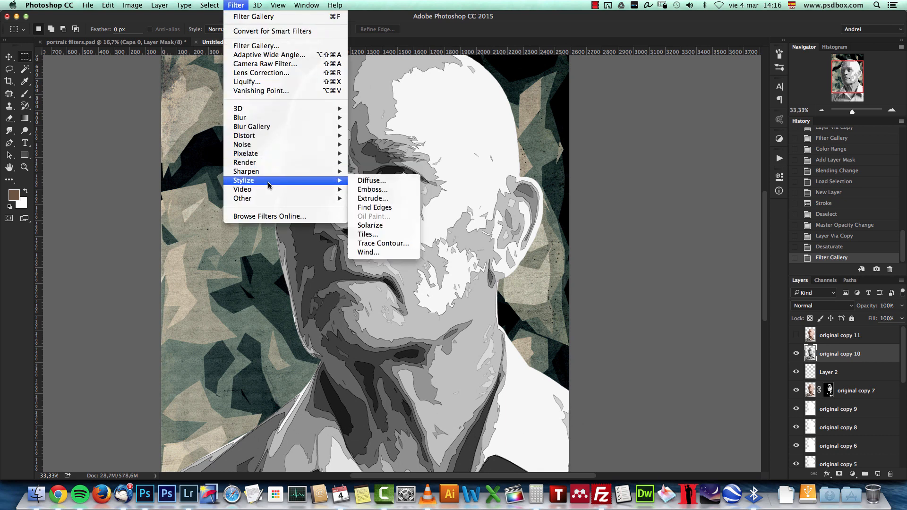
left_click(383, 244)
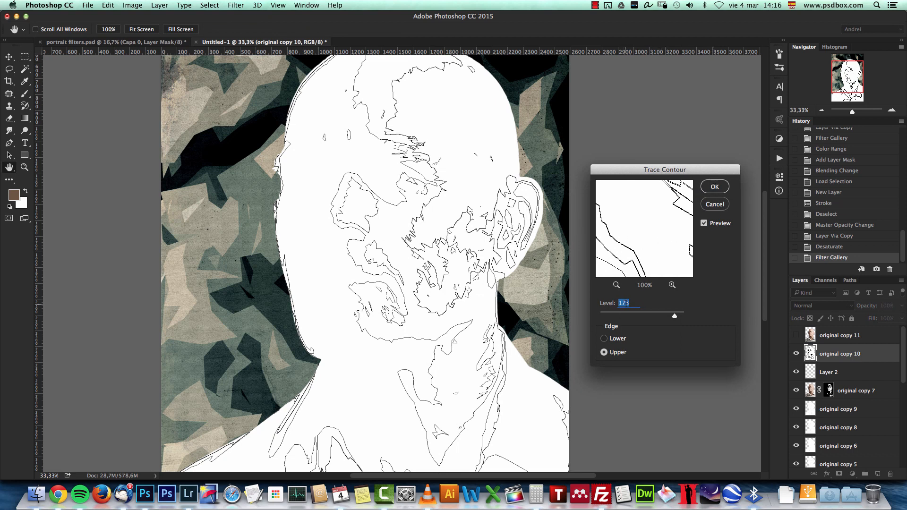
left_click(714, 188)
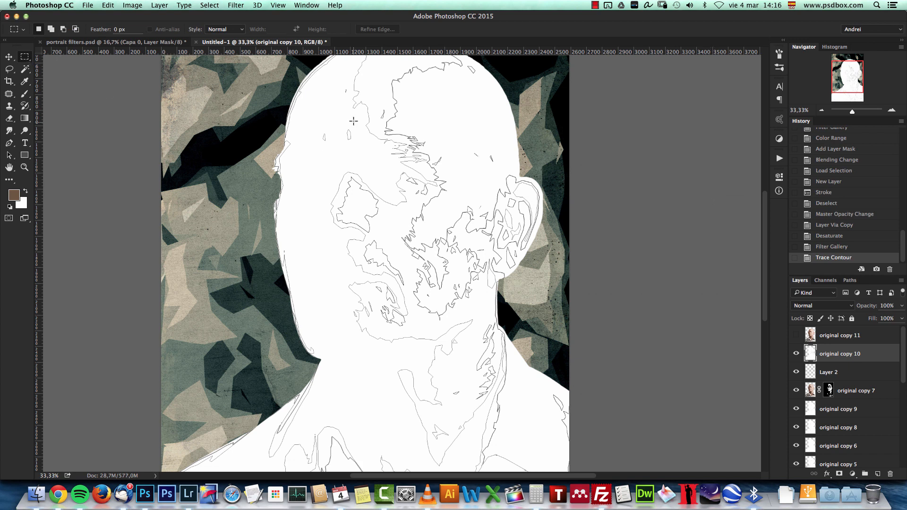
Try the Multiply blend mode on original copy 10 and undo it
left_click(823, 305)
left_click(815, 337)
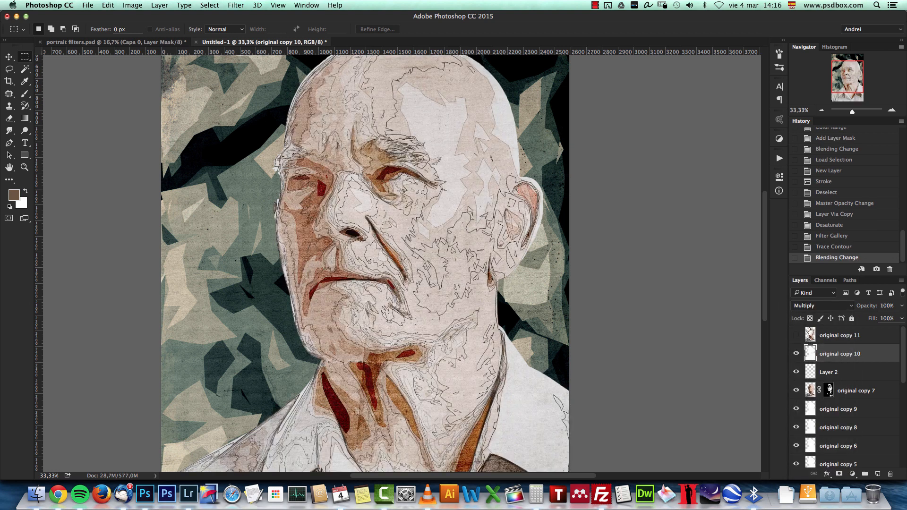
key("super+z")
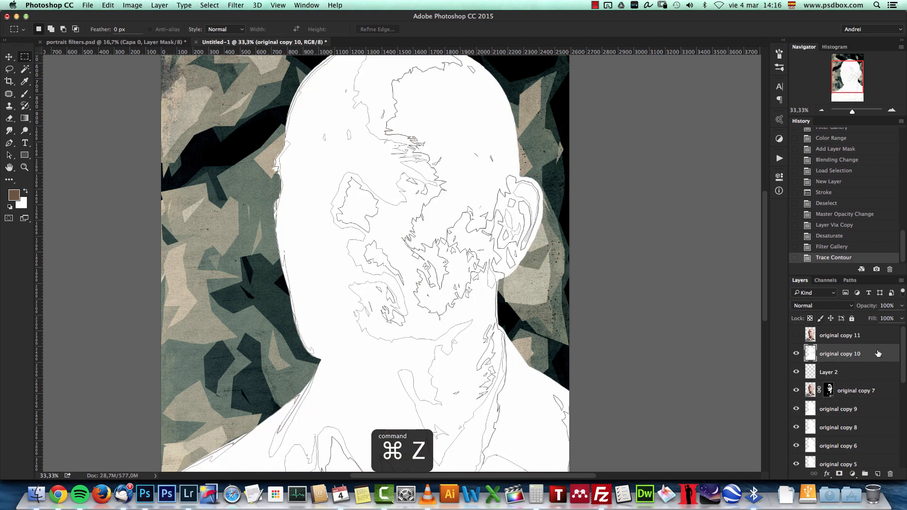
Hide the whites of original copy 10 with Blend If by lowering This Layer's white point to 247 and splitting it
double_click(875, 356)
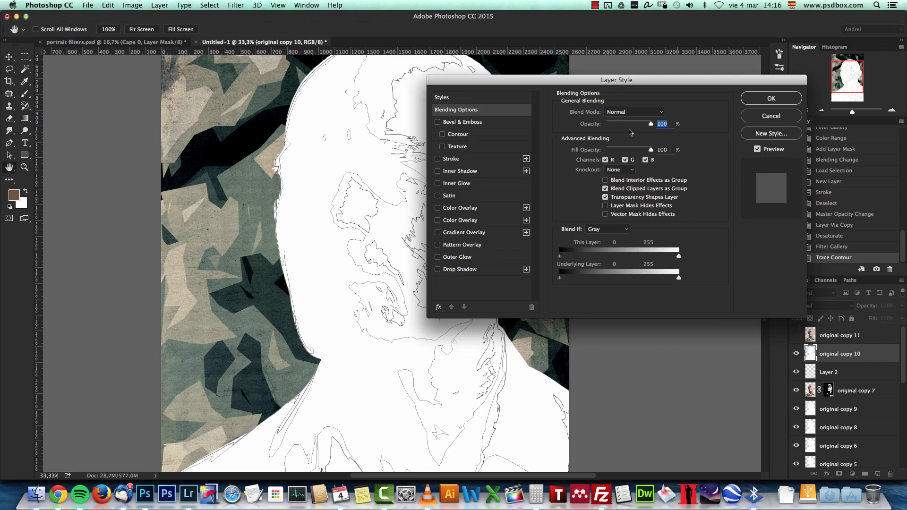
left_click_drag(631, 83, 730, 70)
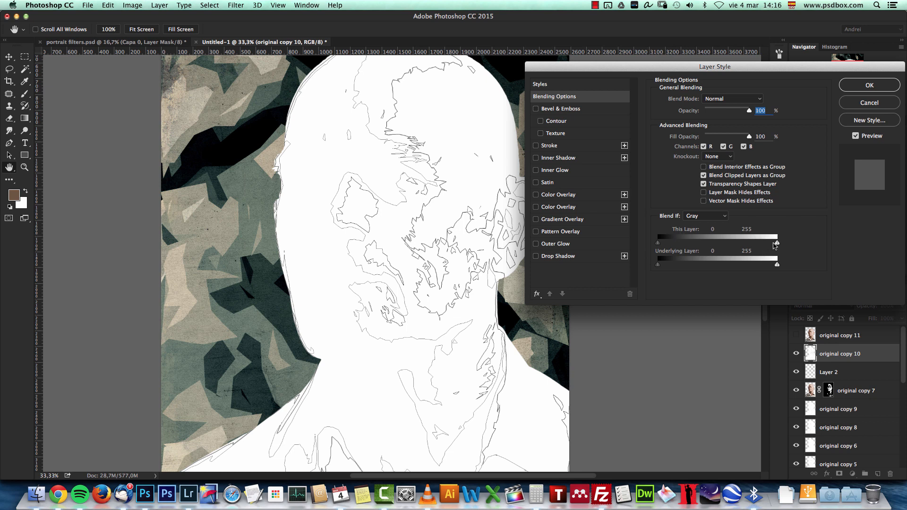
left_click_drag(777, 245, 772, 246)
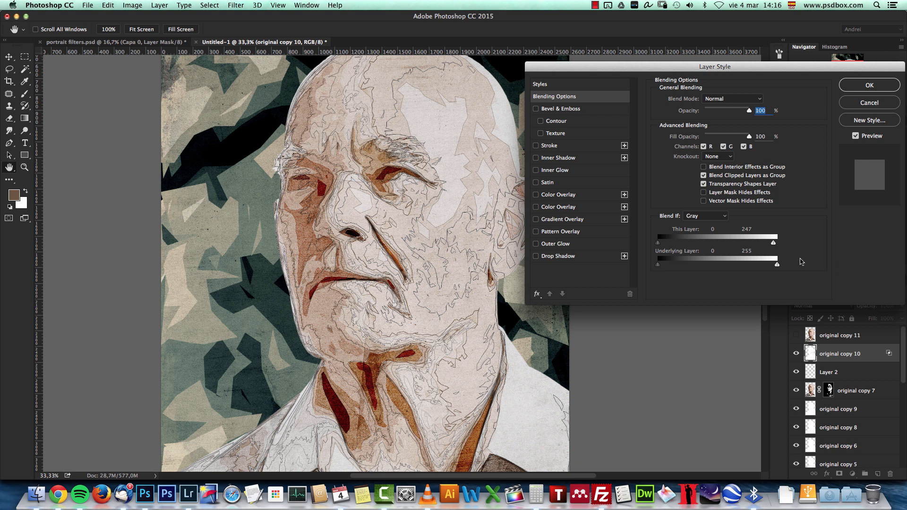
key("alt")
left_click_drag(773, 244, 745, 246)
left_click(869, 85)
Compare the portrait with and without original copy 10
left_click(796, 354)
left_click(796, 353)
left_click(796, 354)
left_click(797, 353)
left_click(796, 354)
left_click(796, 353)
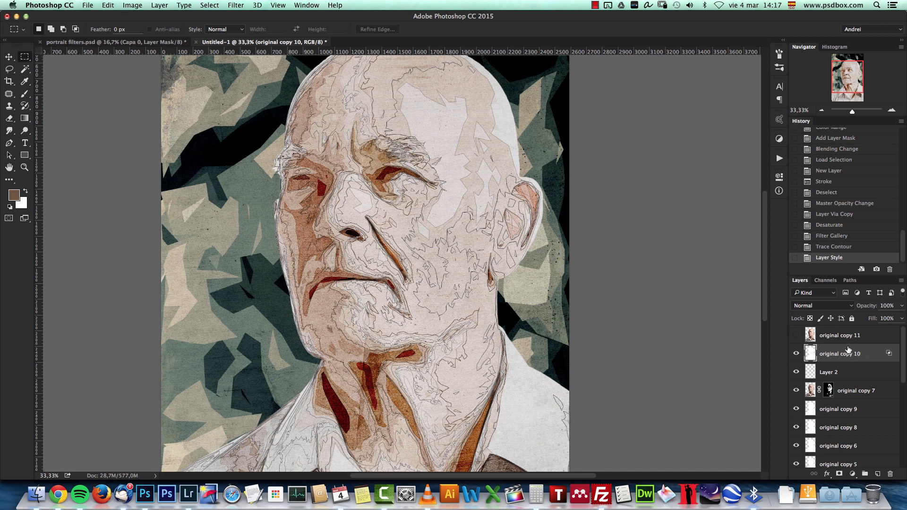
Duplicate the hidden layer original copy 11, and make original copy 11 visible and active
left_click(862, 336)
key("super+j")
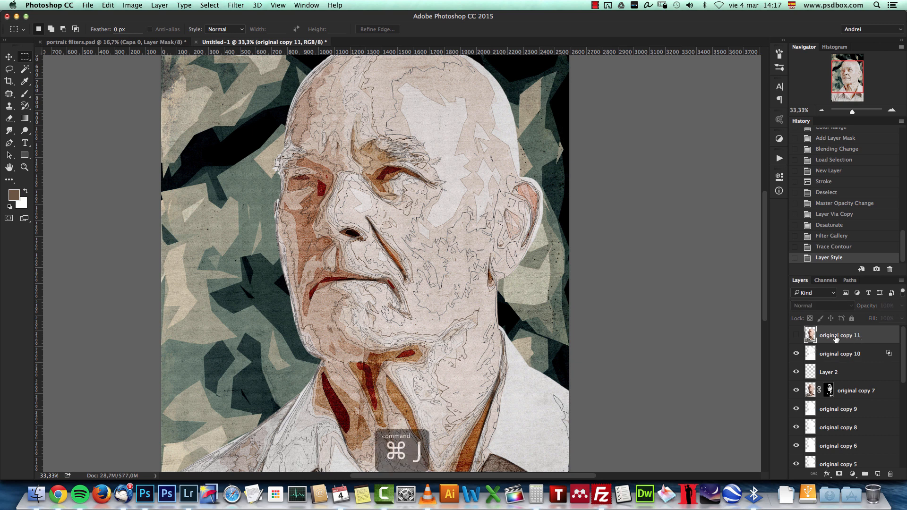
left_click(795, 354)
left_click(840, 357)
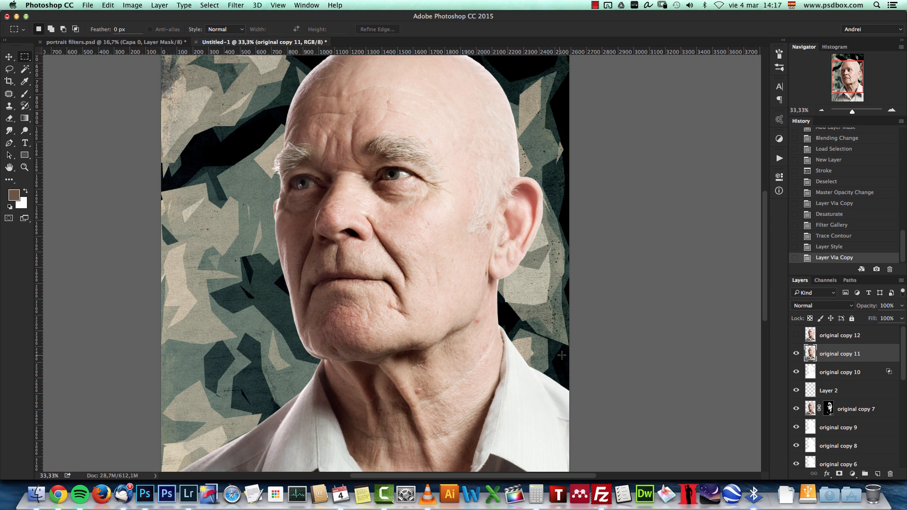
Apply the Filter Gallery to original copy 11, keeping Cutout at 6, 6, 1 and Accented Edges at 1, 8, 1
left_click(239, 6)
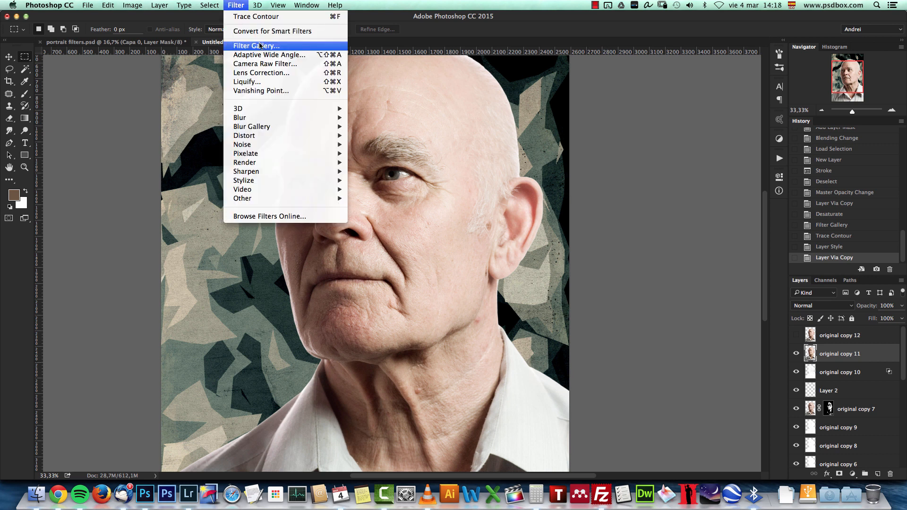
left_click(257, 46)
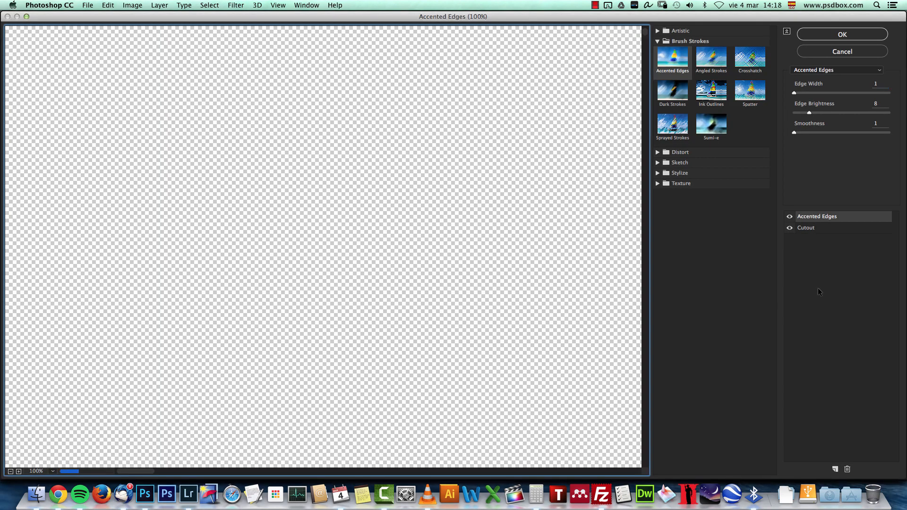
left_click(815, 228)
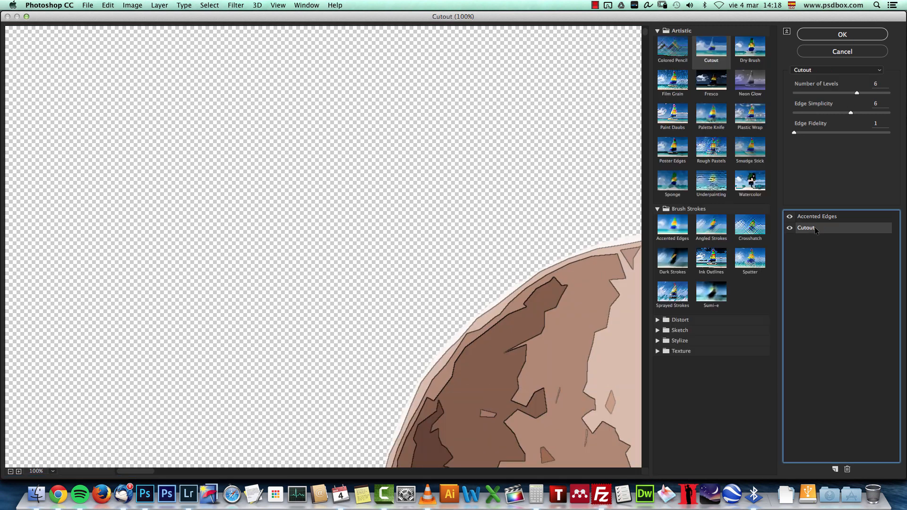
left_click(817, 218)
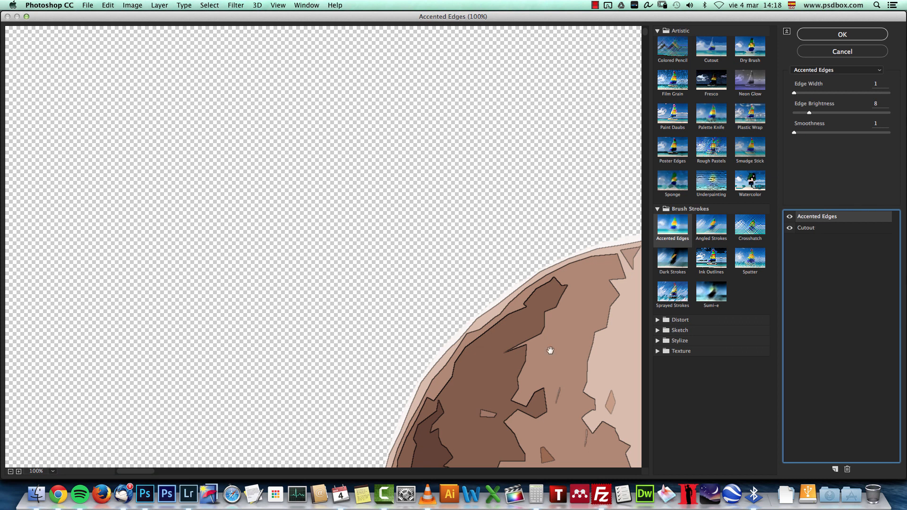
left_click_drag(562, 342, 473, 146)
left_click_drag(519, 255, 493, 107)
left_click(657, 341)
left_click(842, 35)
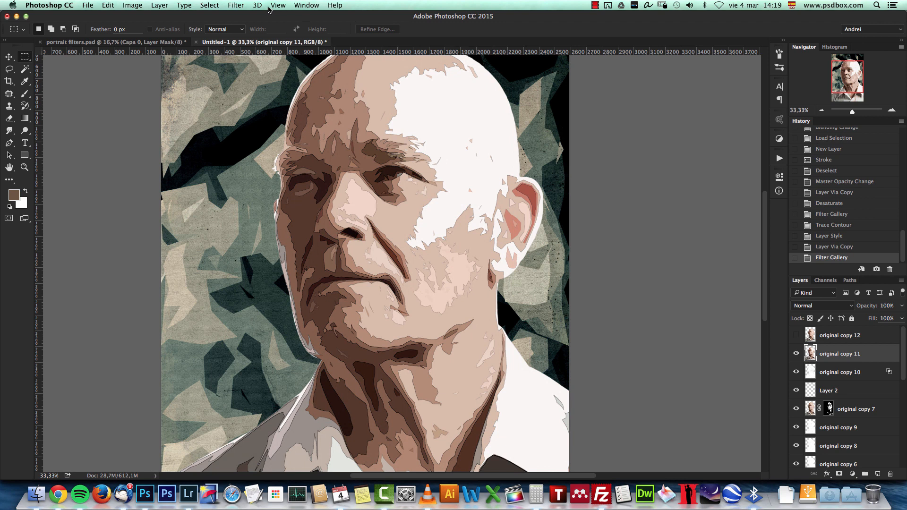
Apply the Solarize filter to original copy 11
left_click(238, 7)
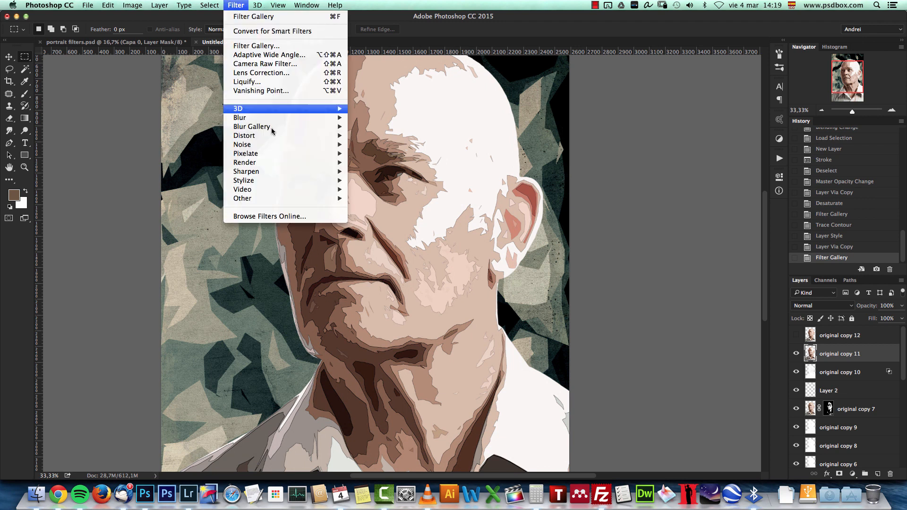
mouse_move(266, 181)
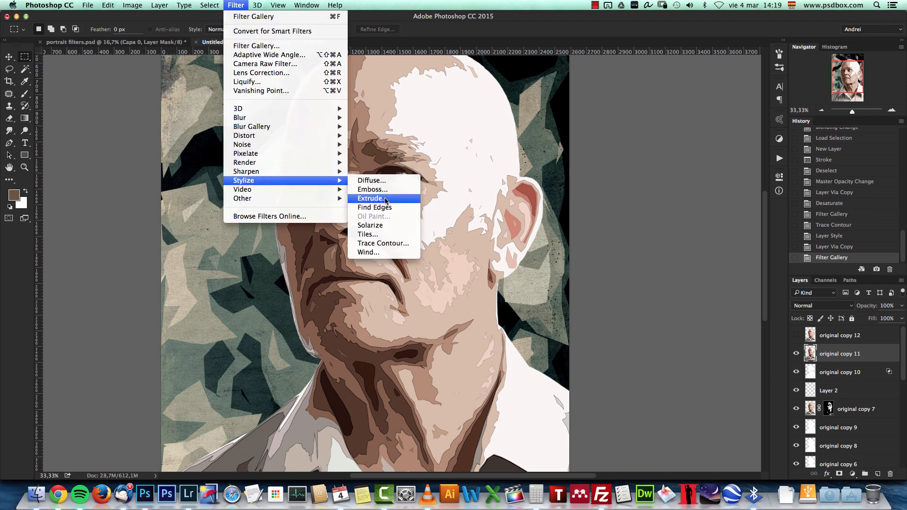
left_click(386, 230)
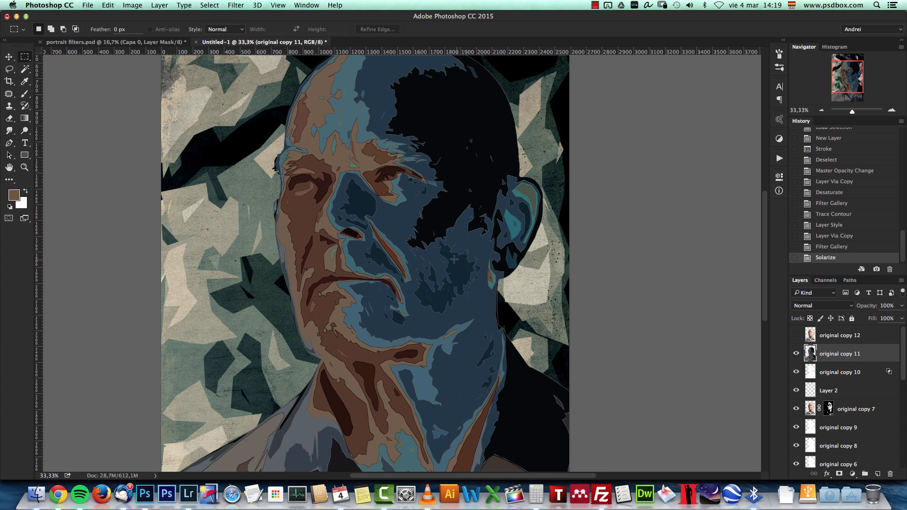
Set original copy 11 to the Difference blend mode, compare it on and off, and reduce its opacity to 50%
left_click(816, 306)
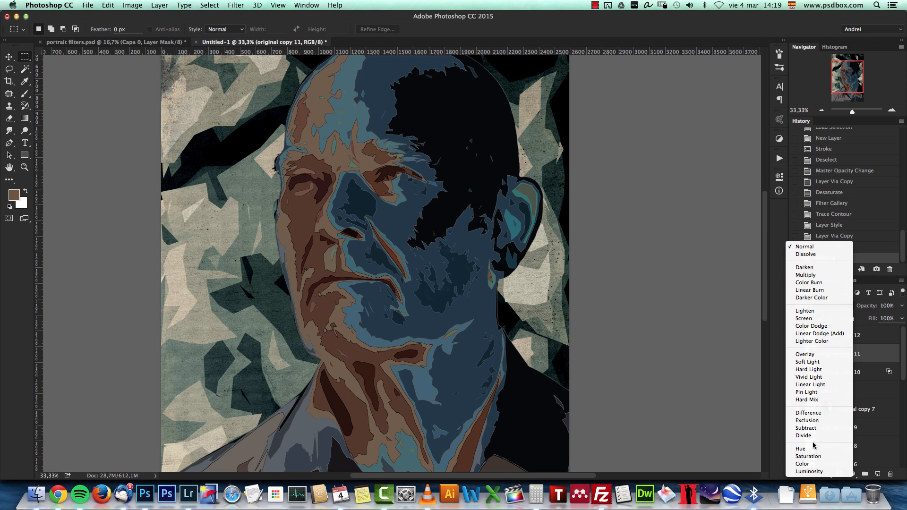
left_click(814, 413)
left_click(797, 354)
left_click(797, 354)
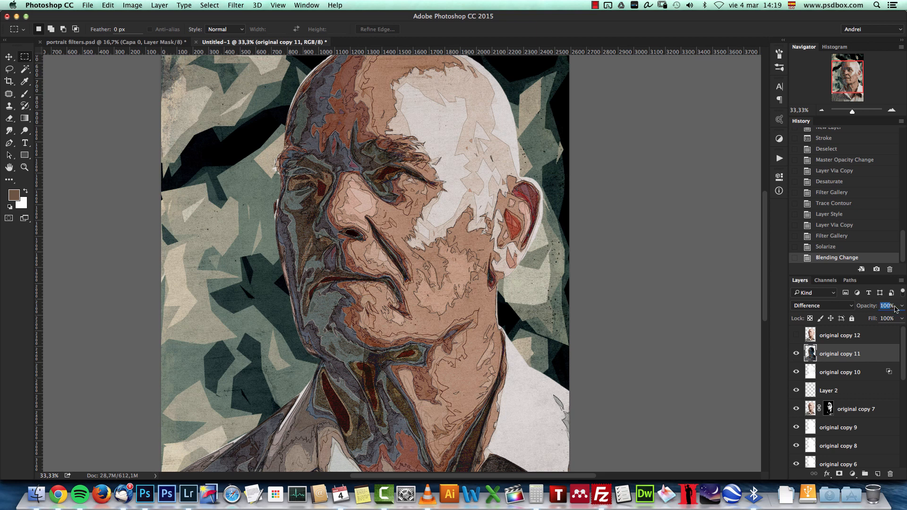
type("50")
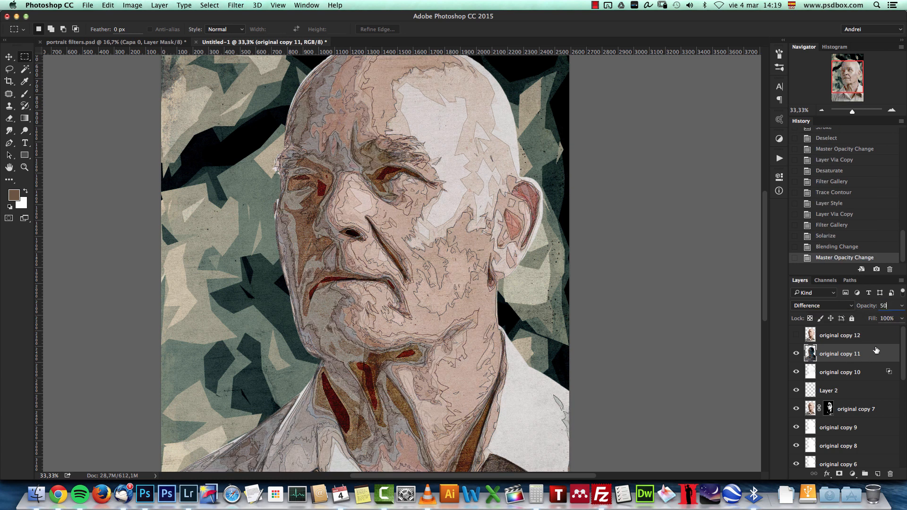
Duplicate the hidden layer original copy 12, and make original copy 12 visible and active
left_click(854, 337)
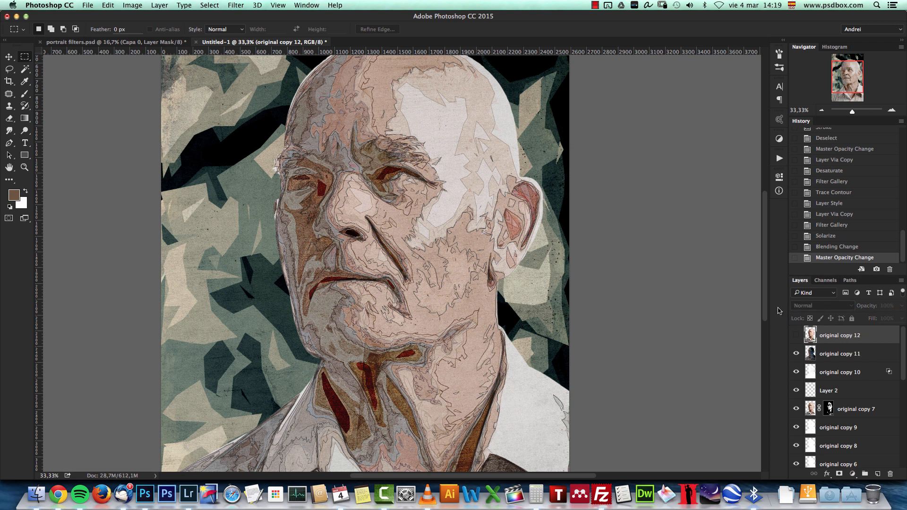
key("super+j")
left_click(796, 353)
left_click(837, 357)
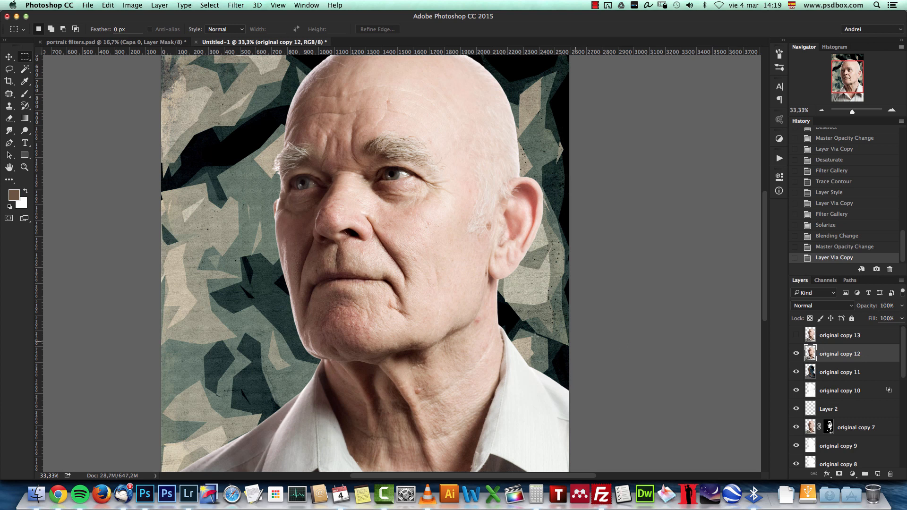
Apply the Filter Gallery to original copy 12 with only Cutout at 6 levels, simplicity 5 and fidelity 1, deleting the Accented Edges effect
left_click(236, 5)
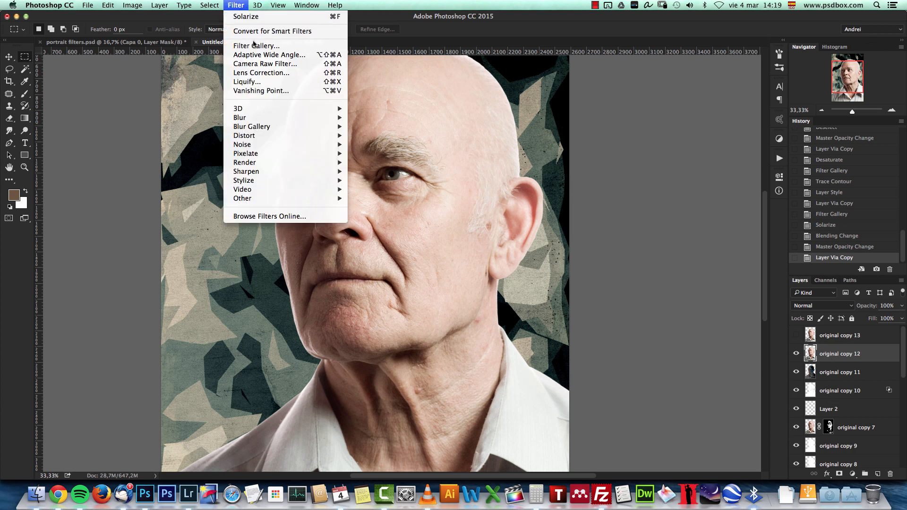
left_click(250, 42)
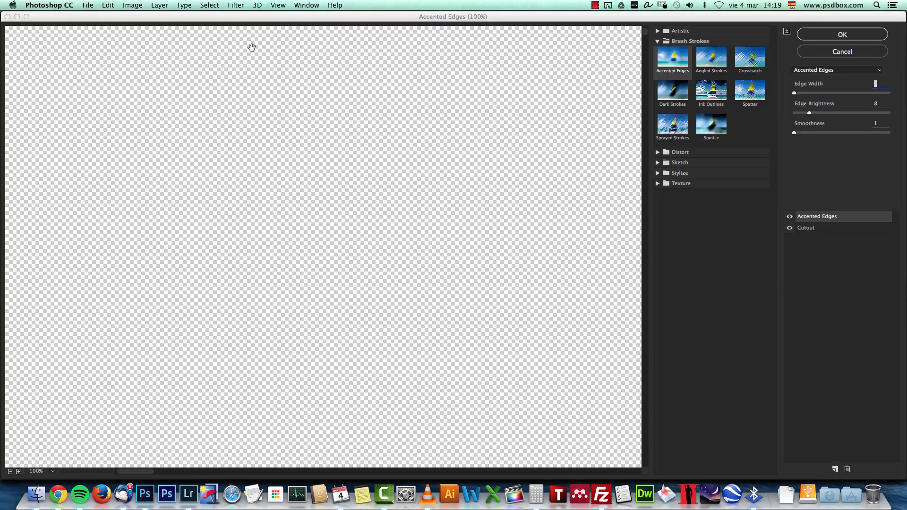
left_click(806, 229)
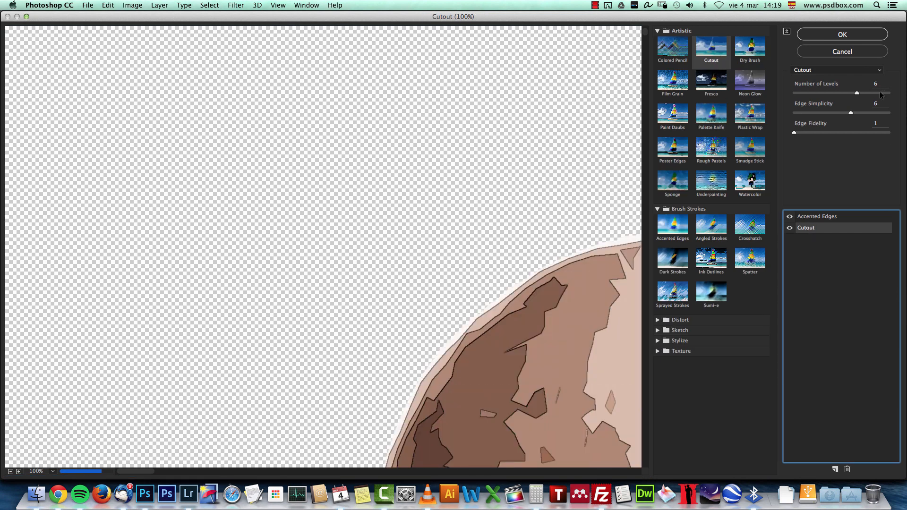
left_click(852, 112)
type("5")
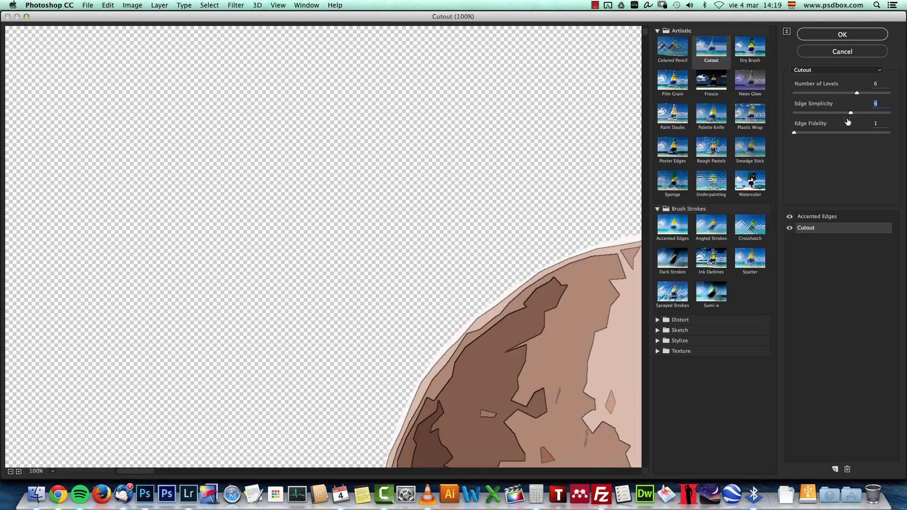
left_click(814, 218)
left_click_drag(572, 415, 439, 257)
left_click(847, 468)
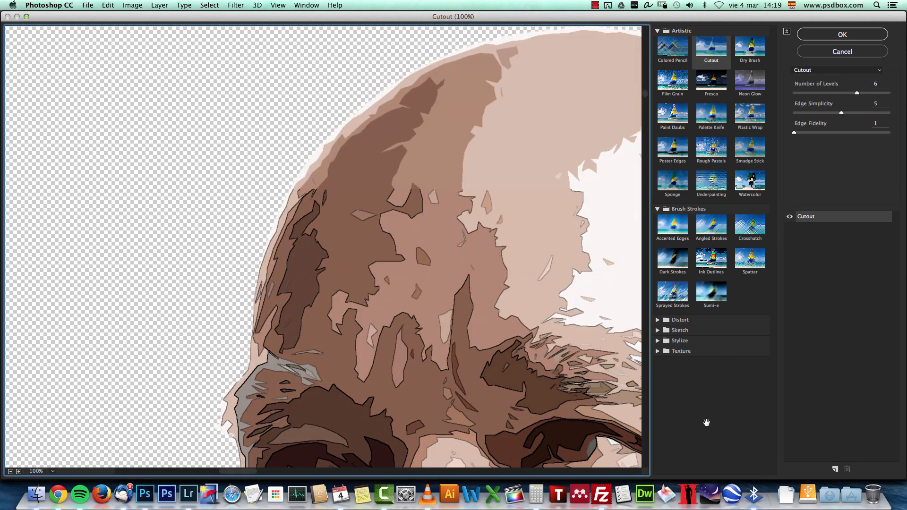
scroll(609, 188, "down", 10)
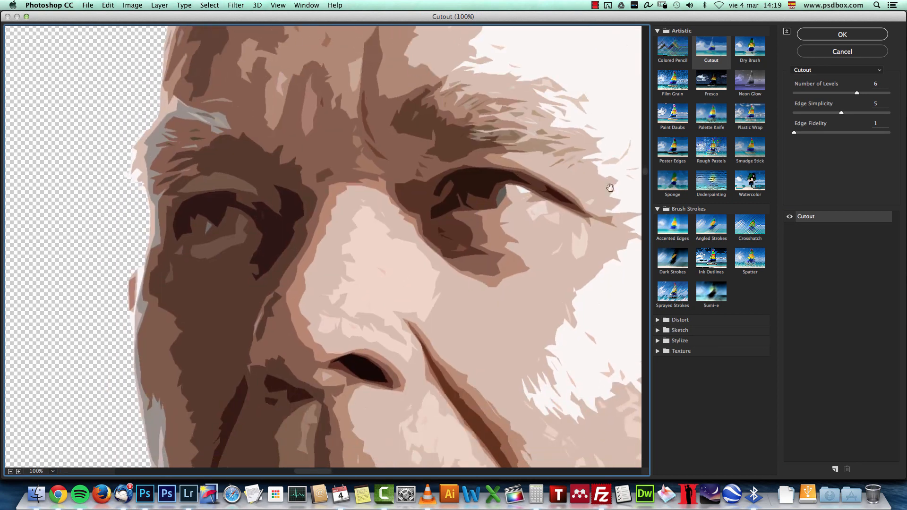
left_click(823, 36)
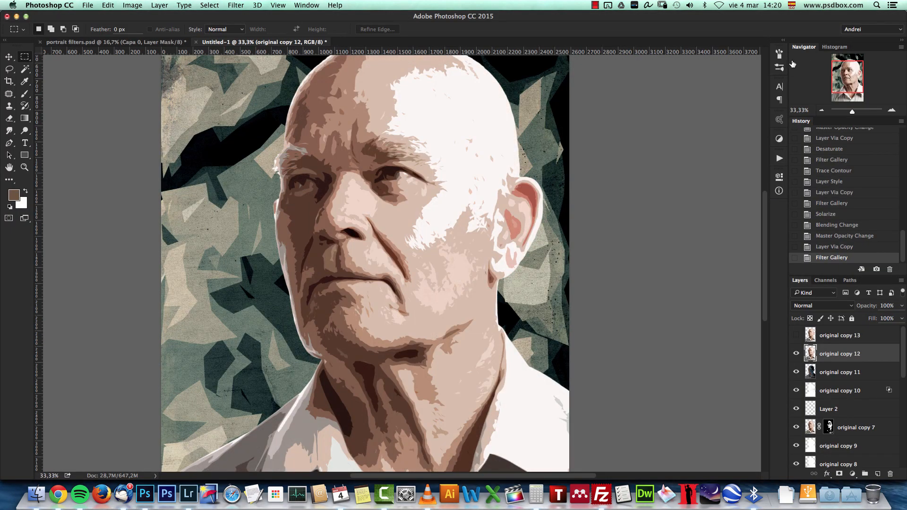
Apply the Trace Contour filter to original copy 12 with Level 120 and the Upper edge option
left_click(234, 3)
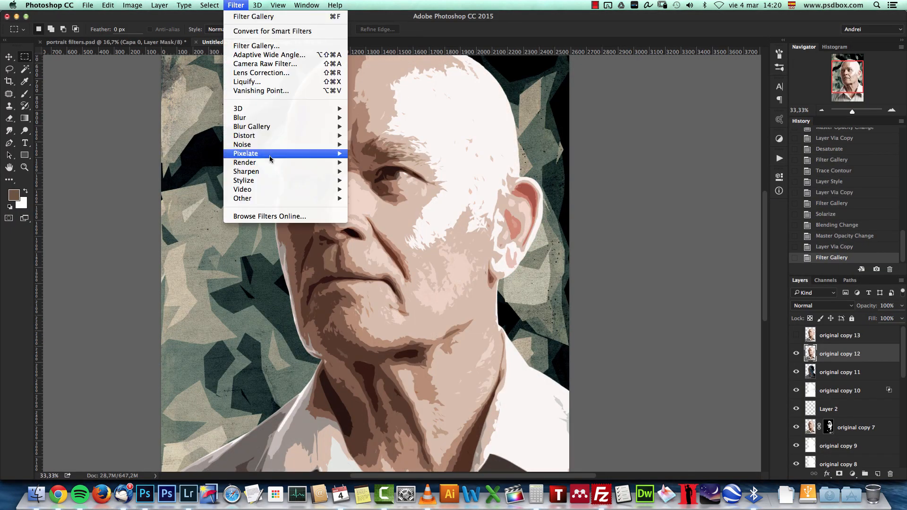
mouse_move(267, 181)
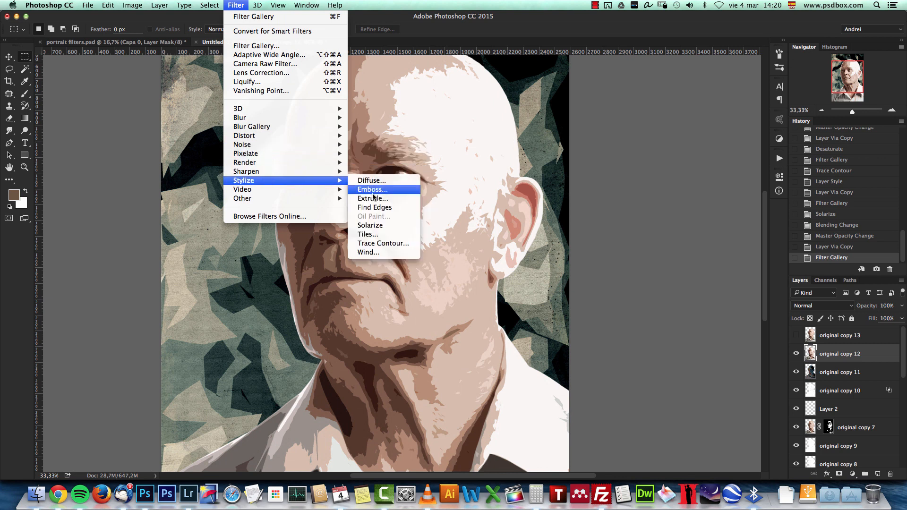
left_click(380, 243)
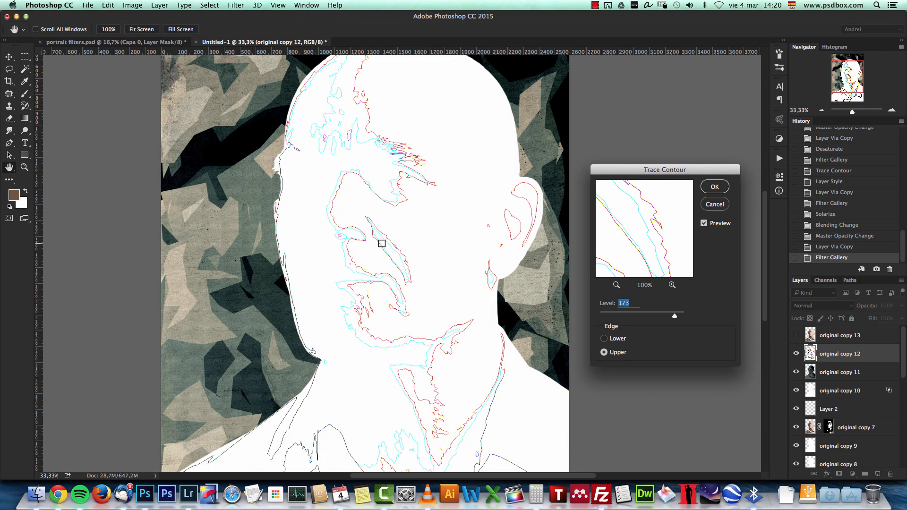
type("120")
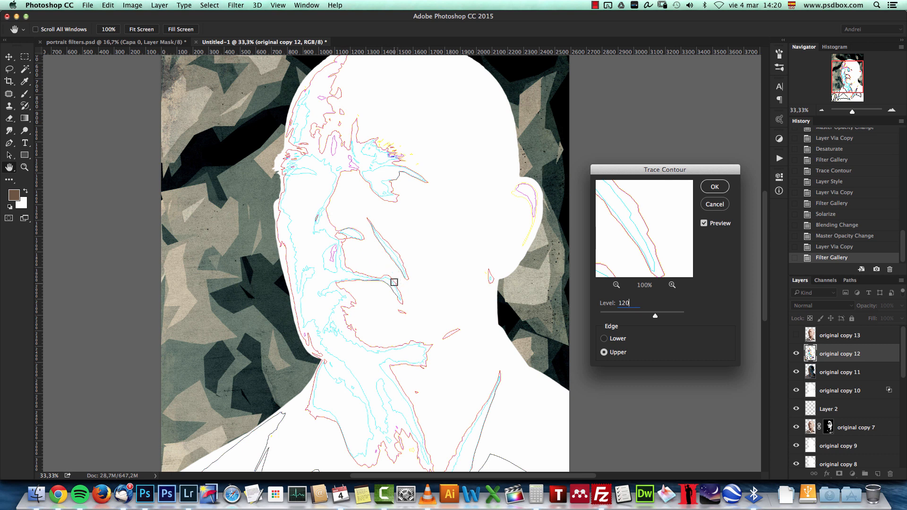
left_click(714, 187)
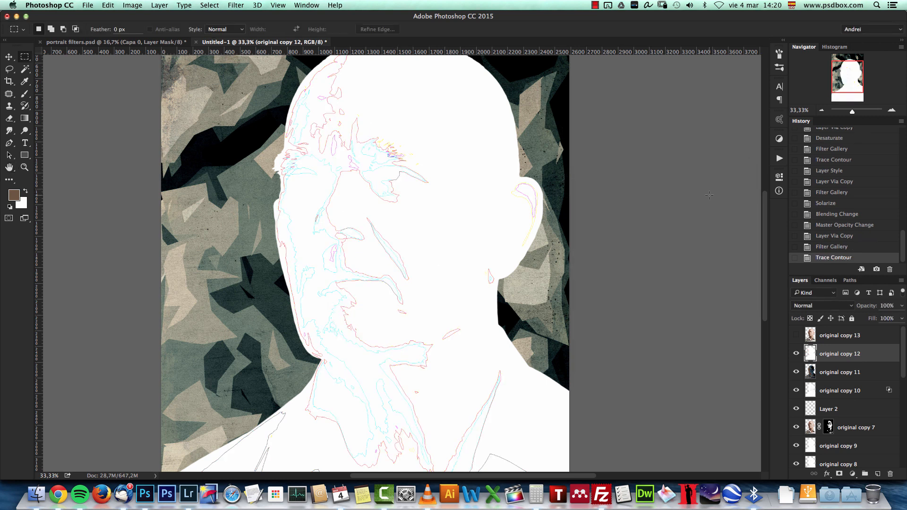
Open the Filter Gallery for original copy 12, add a second effect, hide the upper Cutout and change the lower one to Glowing Edges
left_click(237, 6)
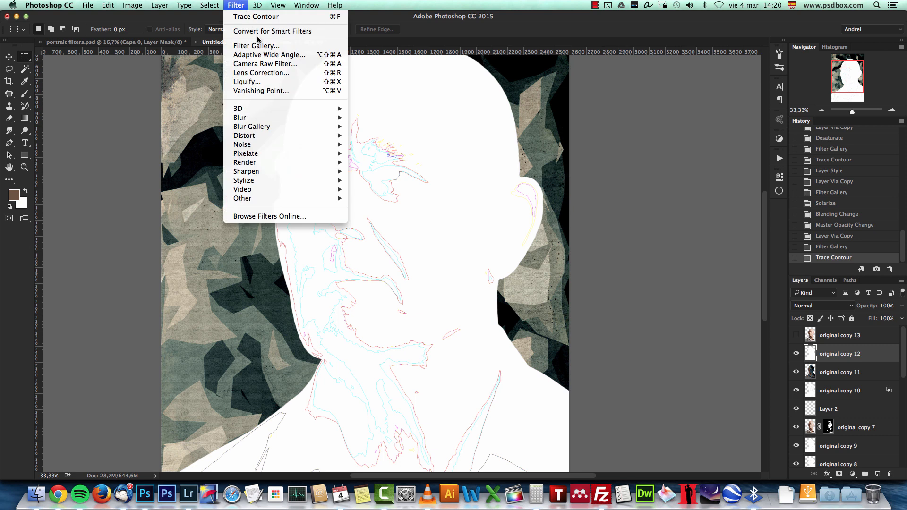
left_click(258, 47)
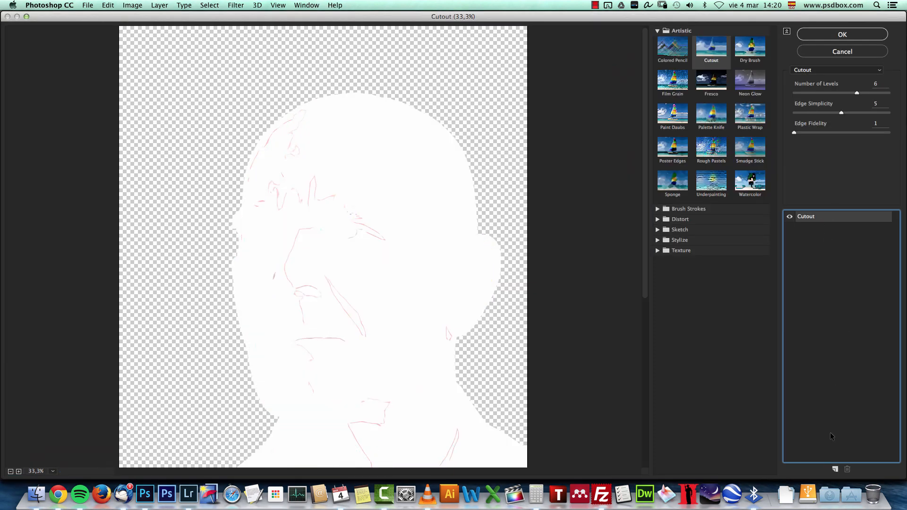
left_click(835, 469)
left_click(790, 217)
left_click(807, 228)
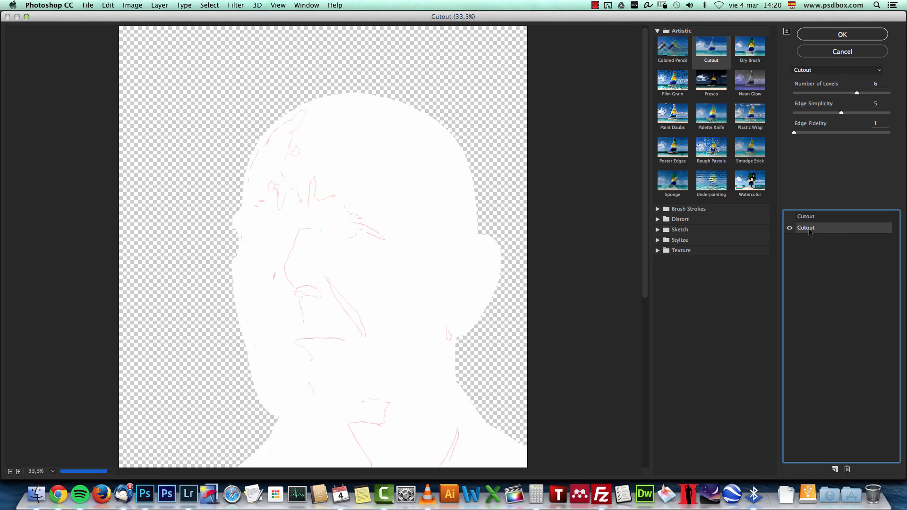
left_click(664, 241)
left_click(678, 260)
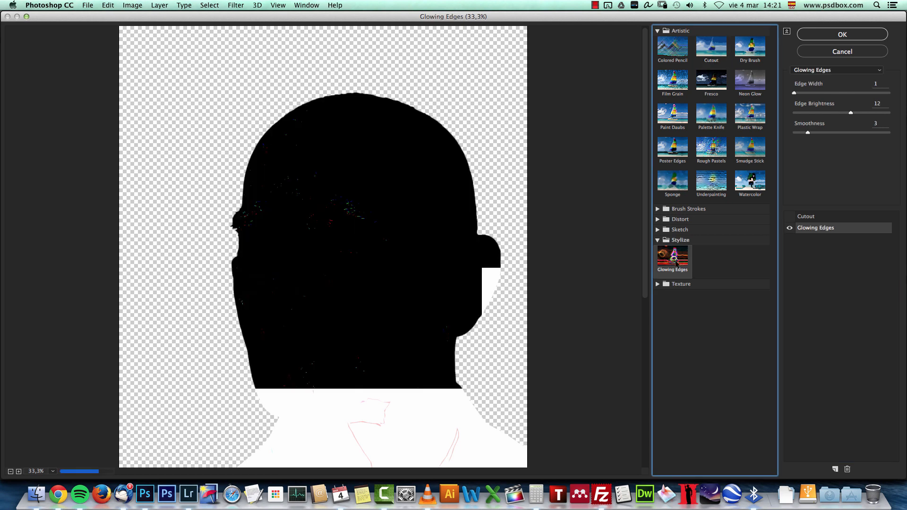
Set Glowing Edges to Edge Width 7, Edge Brightness 9 and Smoothness 1
left_click(874, 84)
type("7")
key("Tab")
type("9")
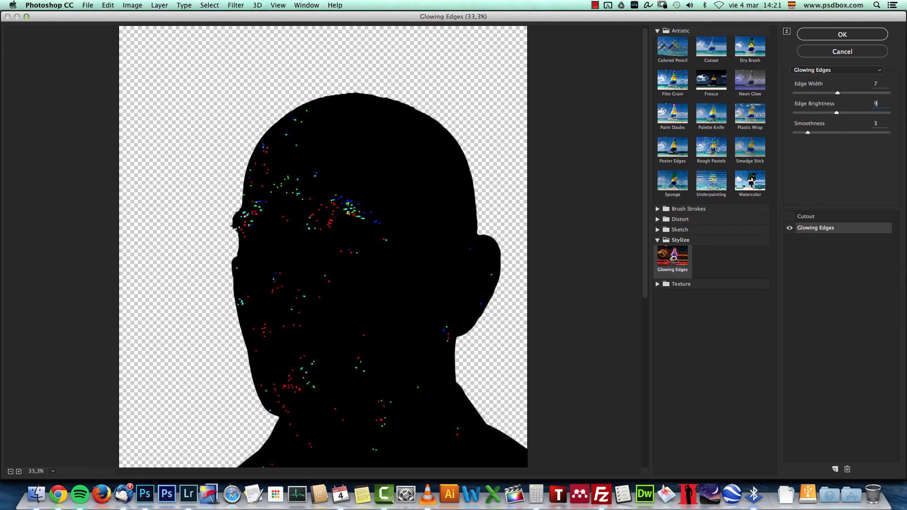
type("1")
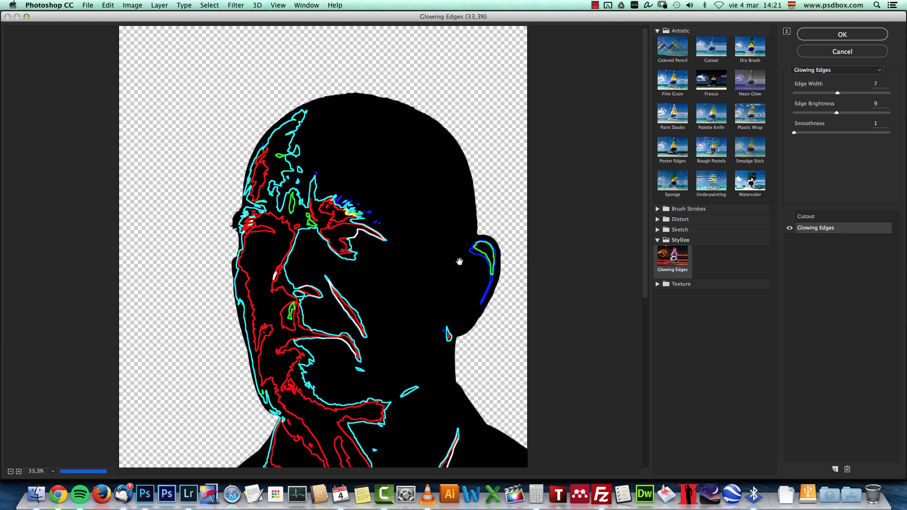
Enable the Cutout effect above Glowing Edges with 7 levels and Edge Simplicity 8, and apply both effects to original copy 12
left_click(811, 218)
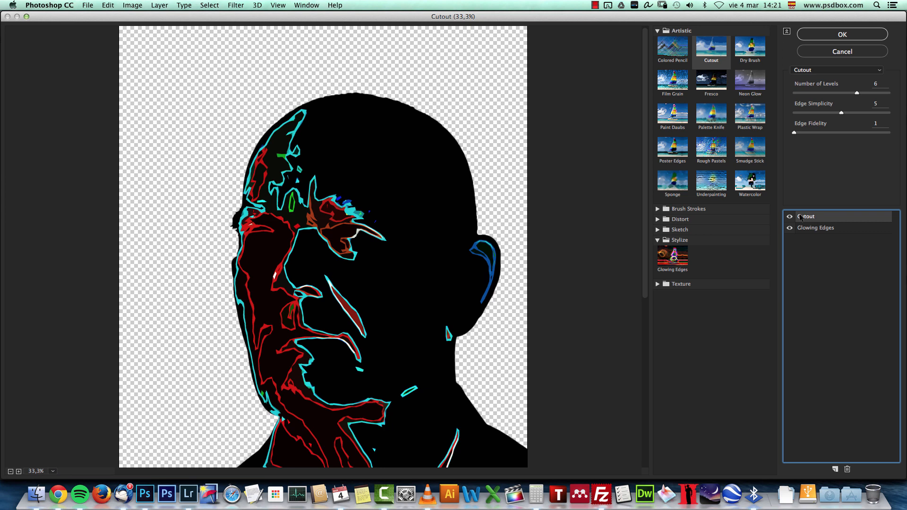
left_click(879, 84)
key("Up")
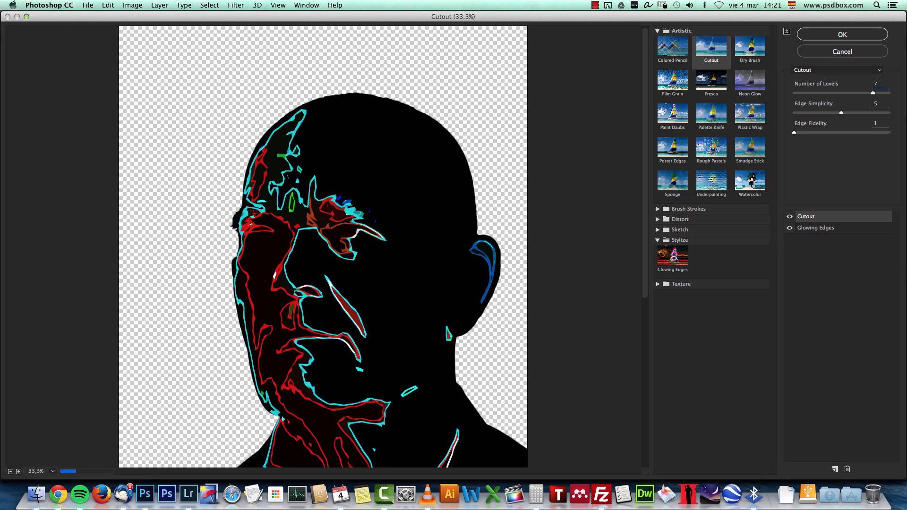
key("Tab")
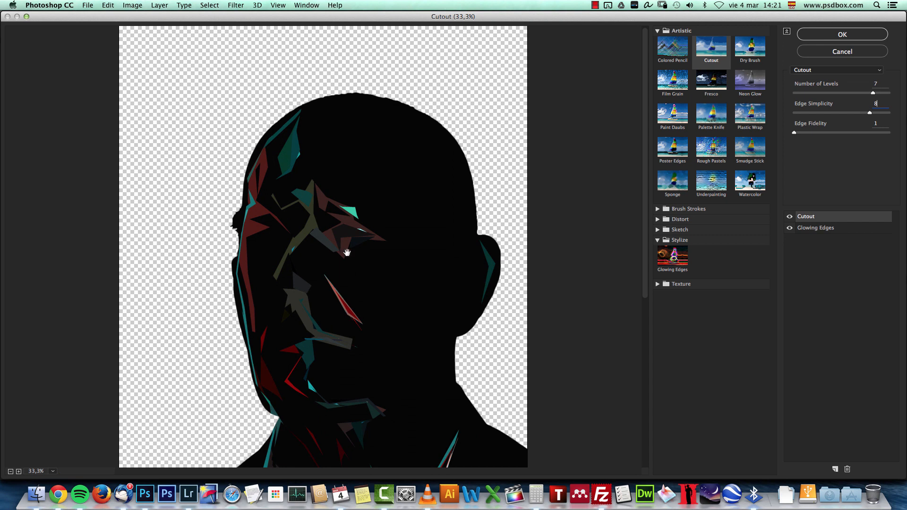
left_click(843, 34)
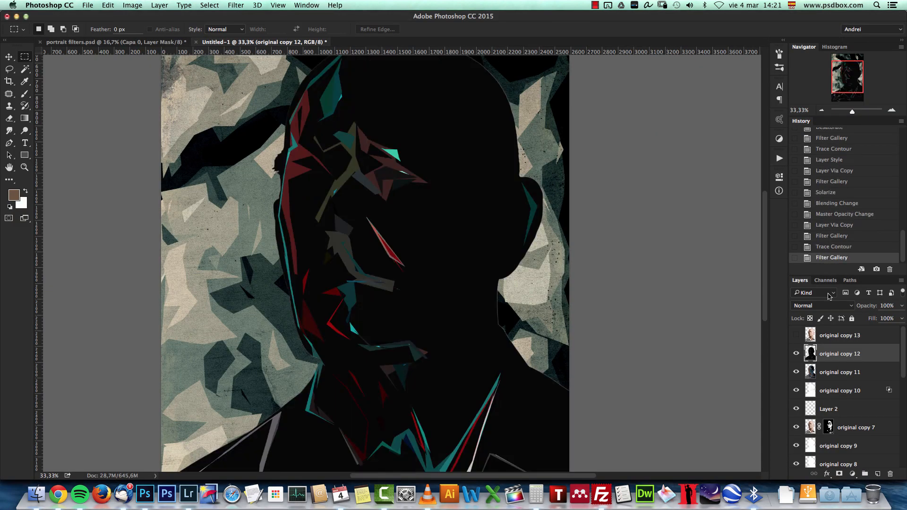
Set original copy 12 to the Difference blend mode and compare the image with the layer on and off
left_click(819, 308)
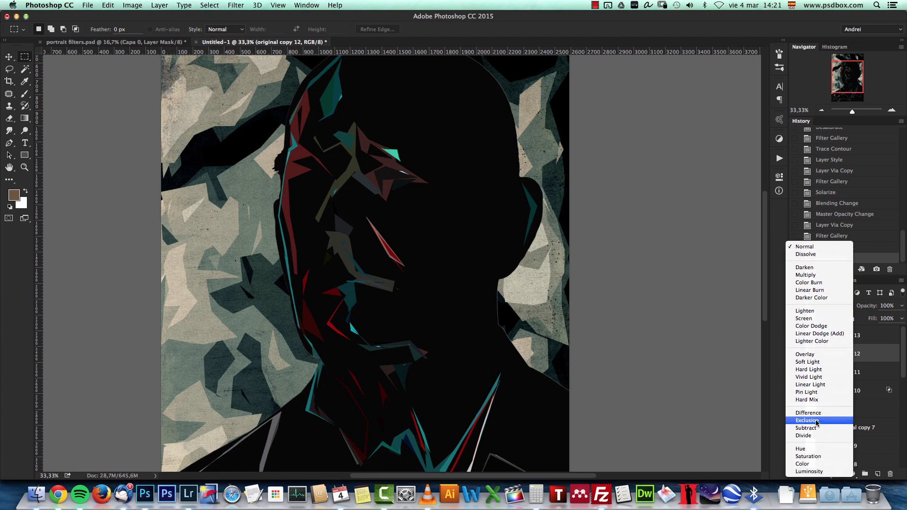
left_click(818, 414)
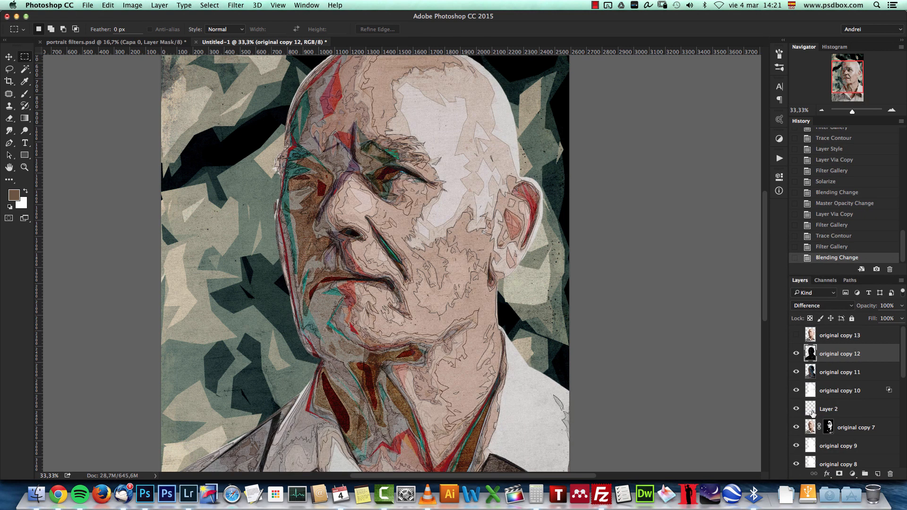
left_click(795, 353)
left_click(796, 354)
left_click(796, 353)
left_click(796, 353)
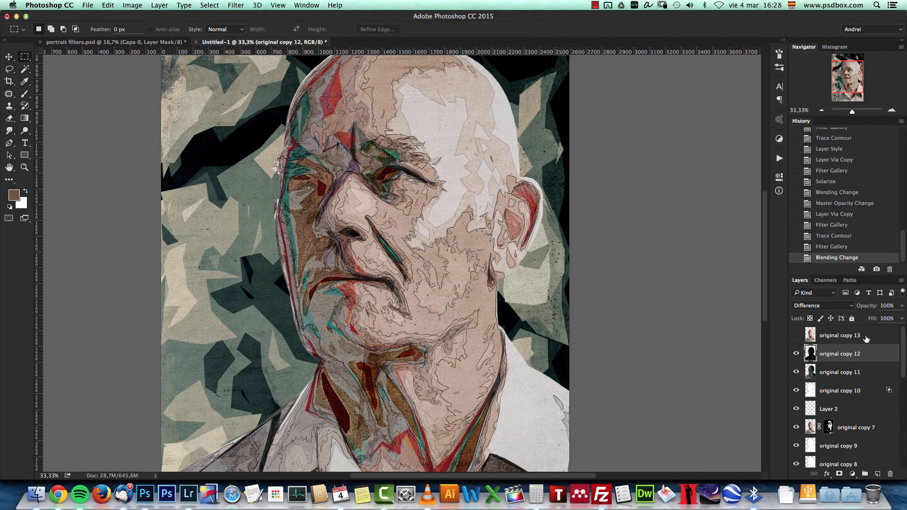
Duplicate the hidden layer original copy 13, and make original copy 13 visible and active
left_click(865, 339)
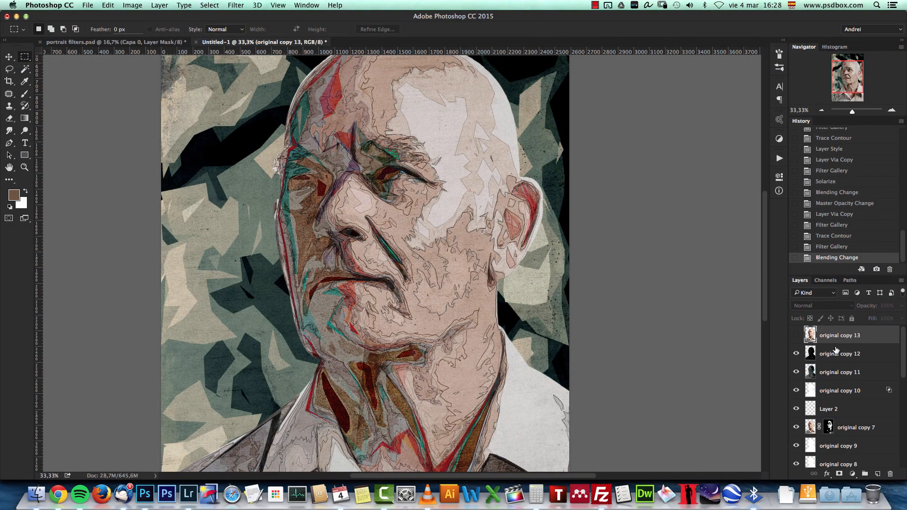
key("super+j")
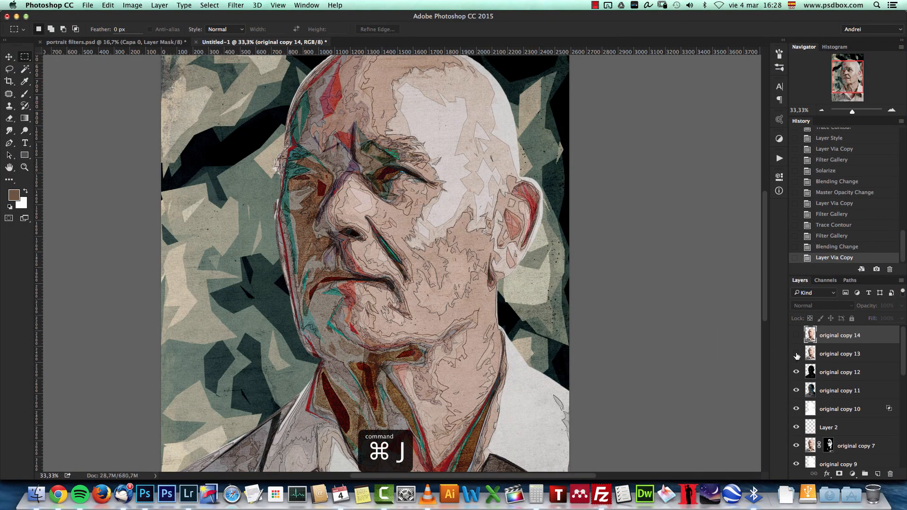
left_click(796, 353)
left_click(840, 360)
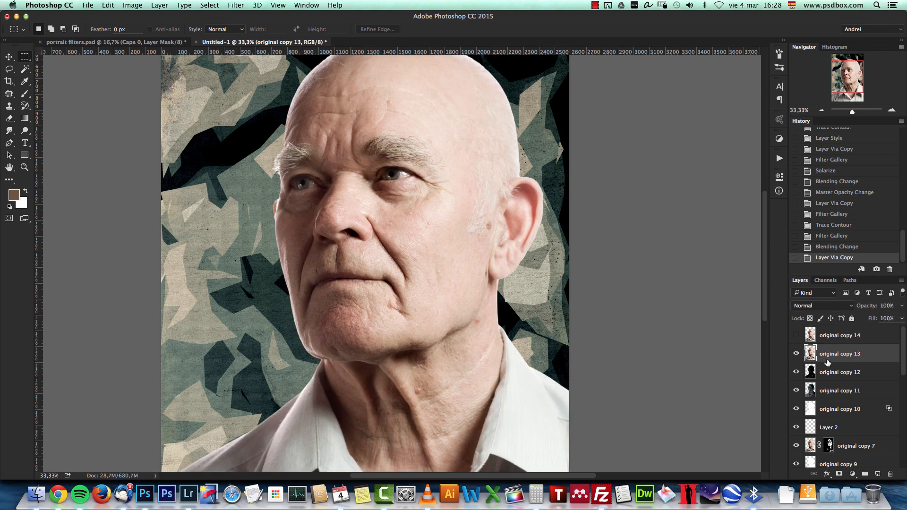
Apply the Find Edges filter to original copy 13
left_click(236, 5)
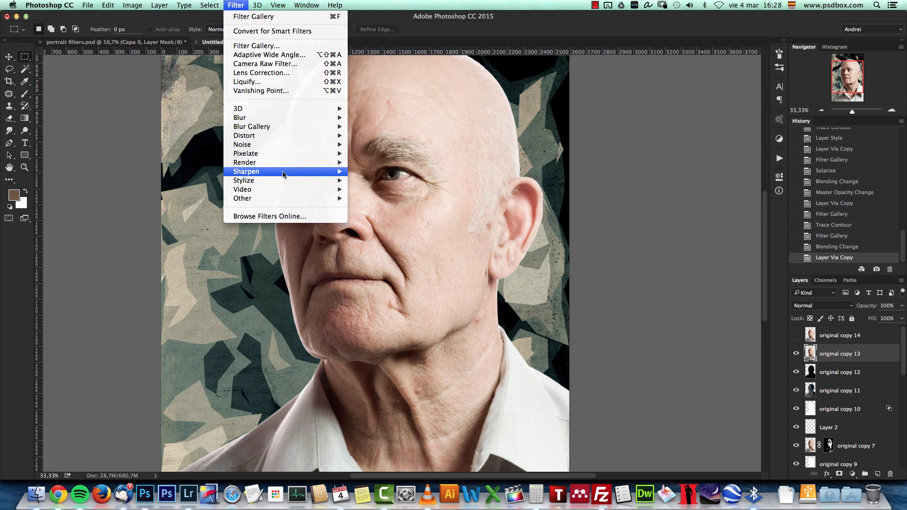
mouse_move(297, 181)
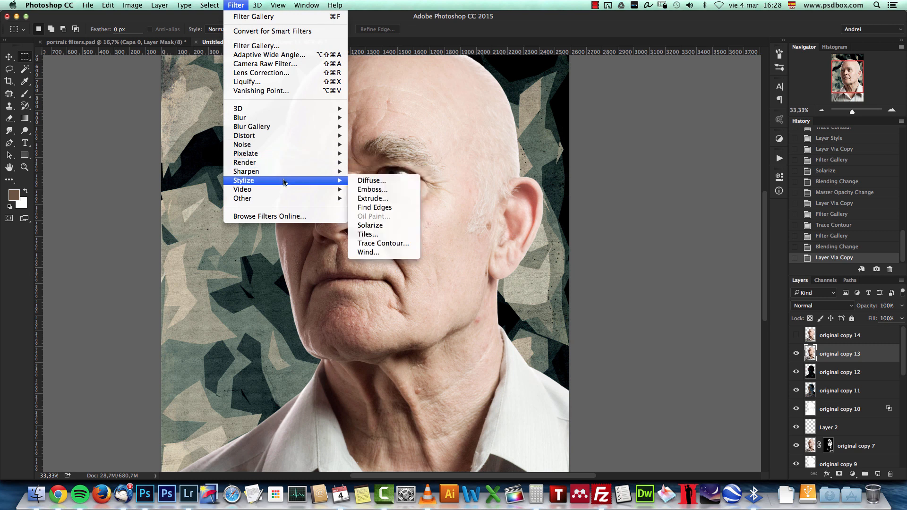
left_click(388, 209)
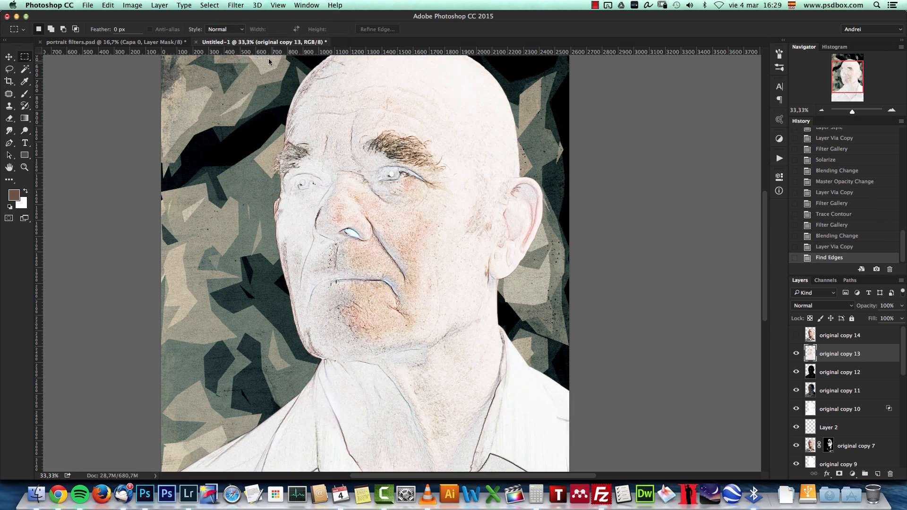
Open the Filter Gallery for original copy 13 with the Cutout effect hidden and Glowing Edges selected
left_click(239, 6)
left_click(253, 46)
left_click(789, 216)
left_click(828, 230)
left_click(11, 472)
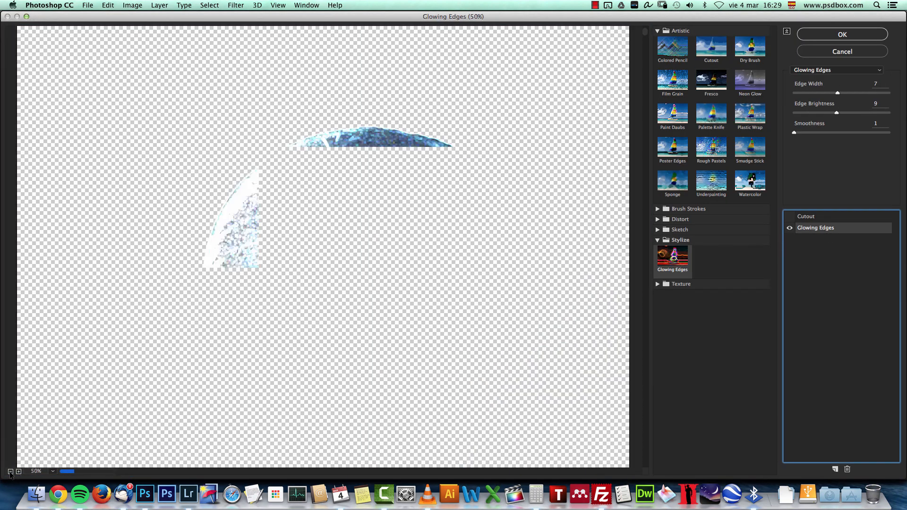
left_click(10, 471)
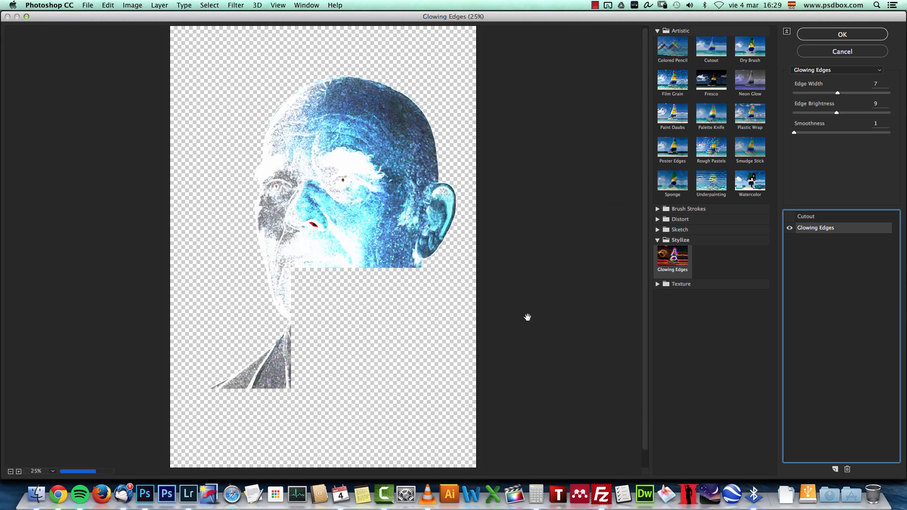
Set the Glowing Edges effect to Edge Width 12, Edge Brightness 15 and Smoothness 14
left_click_drag(878, 84, 841, 103)
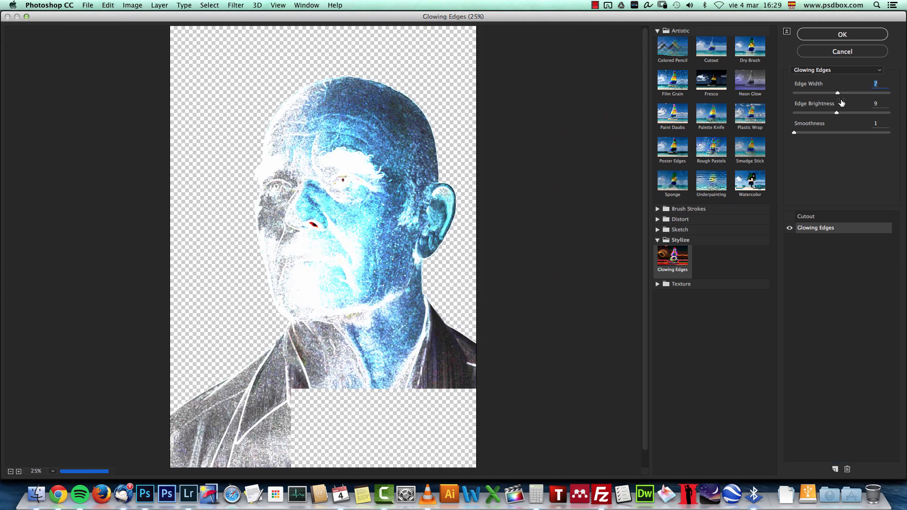
type("12")
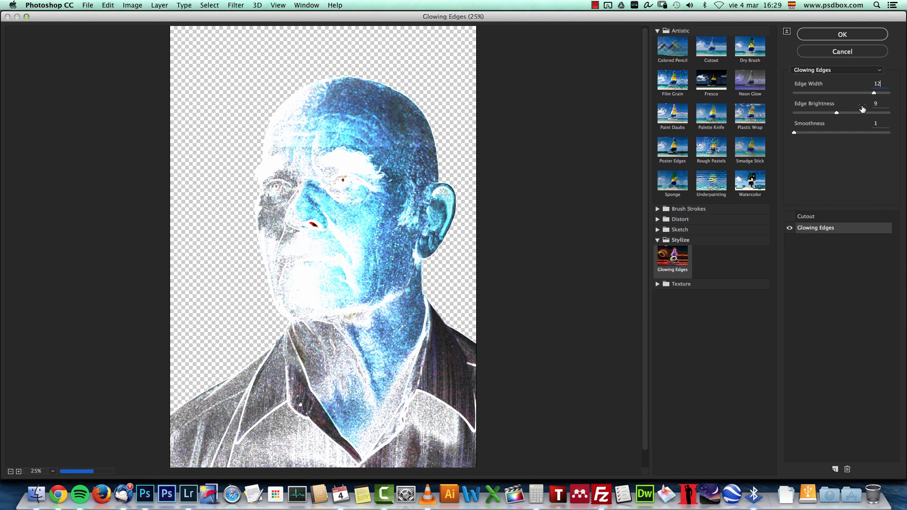
double_click(877, 103)
type("15")
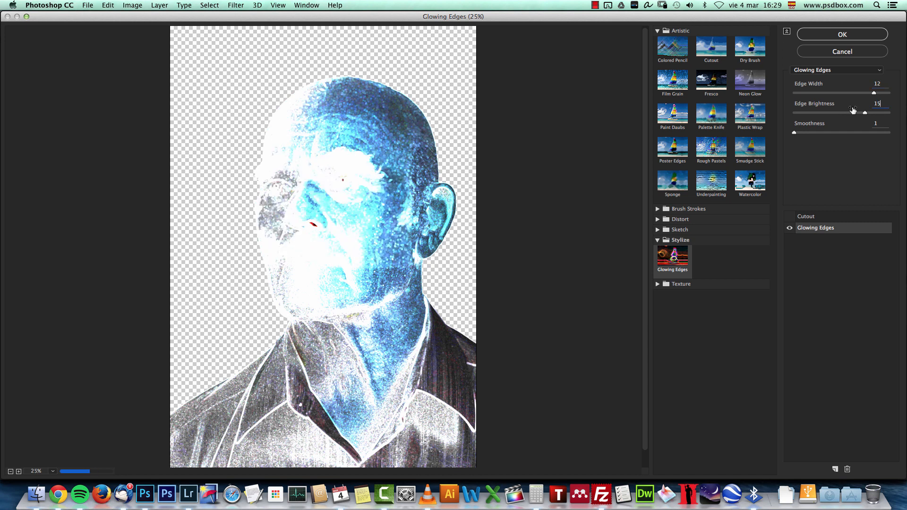
double_click(875, 122)
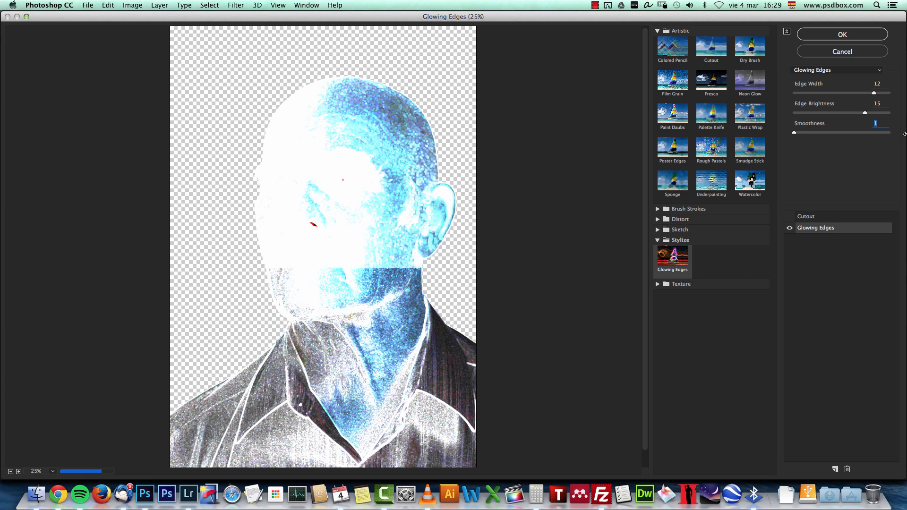
type("14")
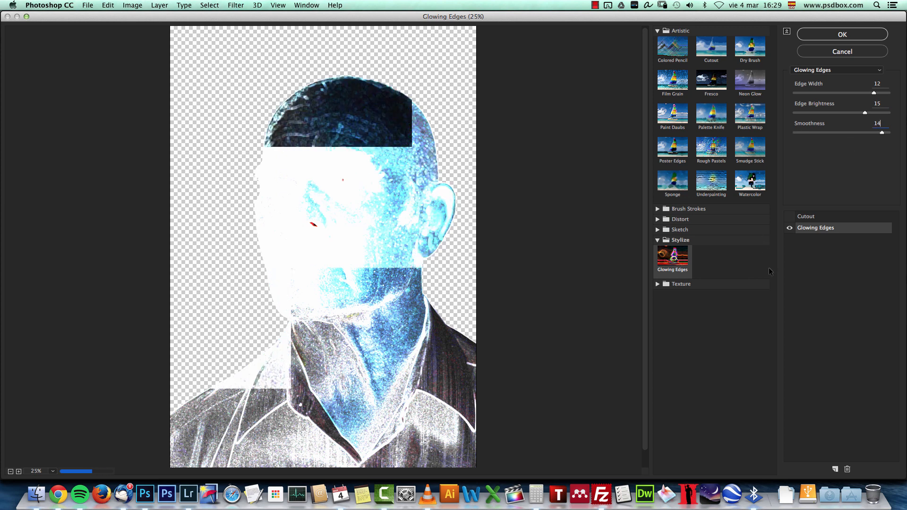
Replace the Cutout effect with Angled Strokes at Direction Balance 81, Stroke Length 41 and Sharpness 8
left_click(807, 217)
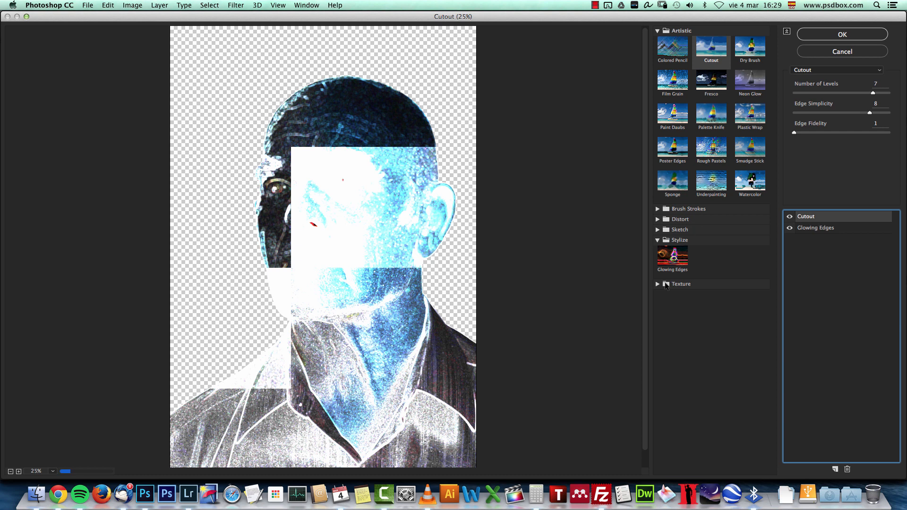
left_click(660, 210)
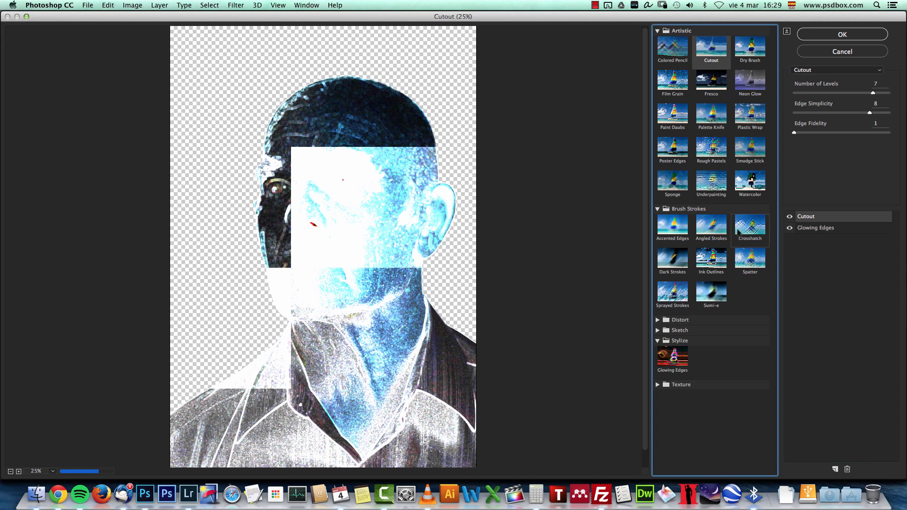
left_click(717, 230)
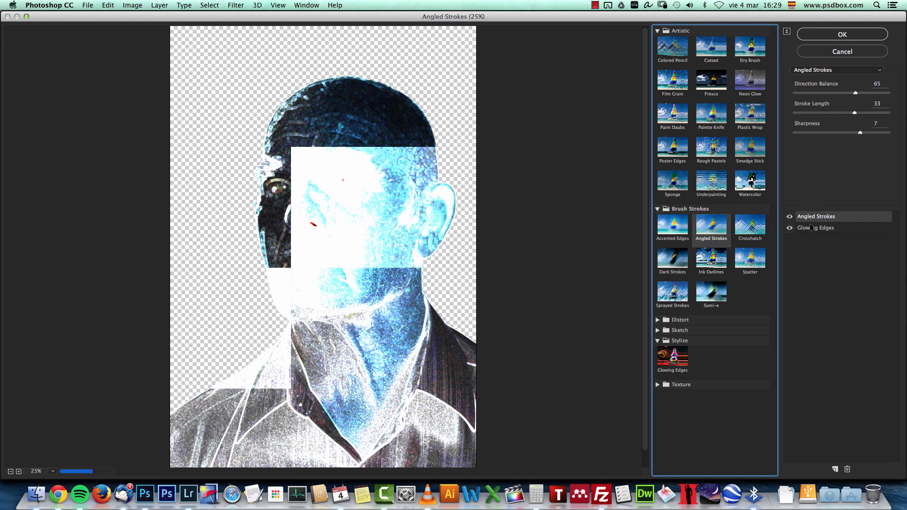
key("Tab")
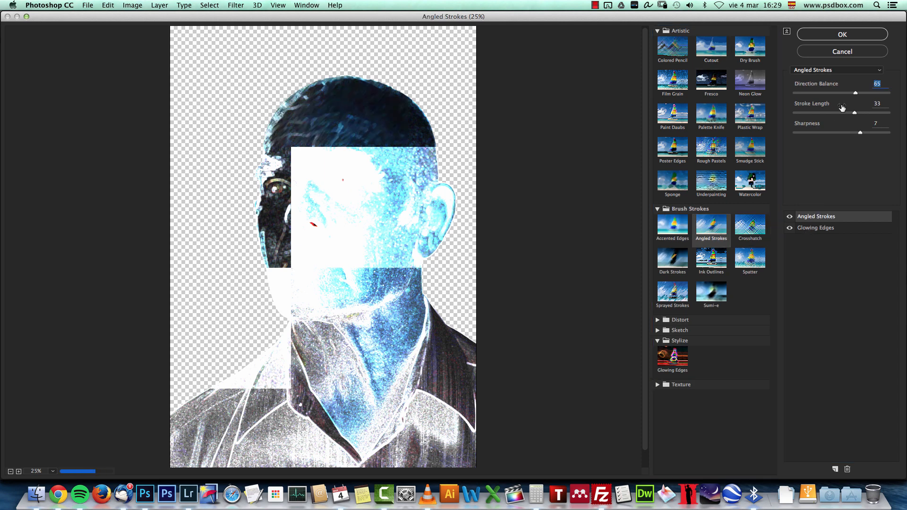
type("81")
key("Tab")
type("41")
Add a Cutout effect above Angled Strokes with Edge Simplicity 7
left_click(834, 468)
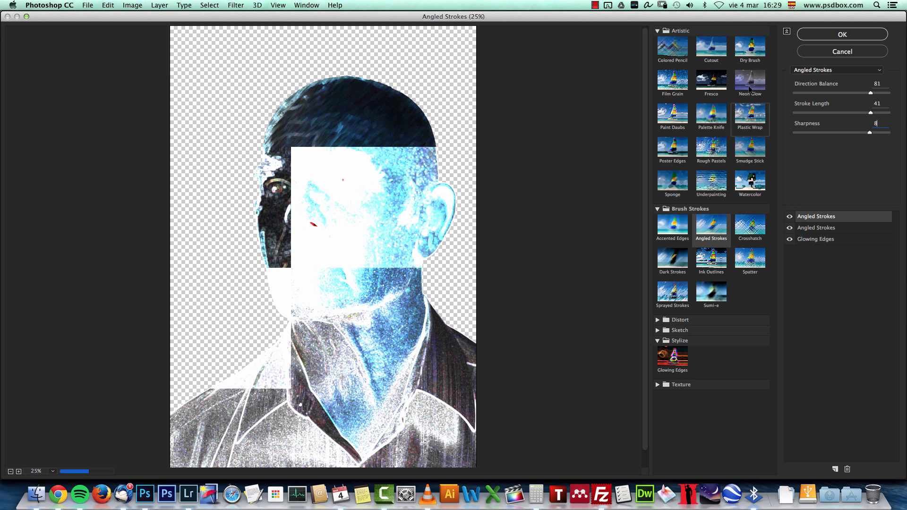
left_click(718, 47)
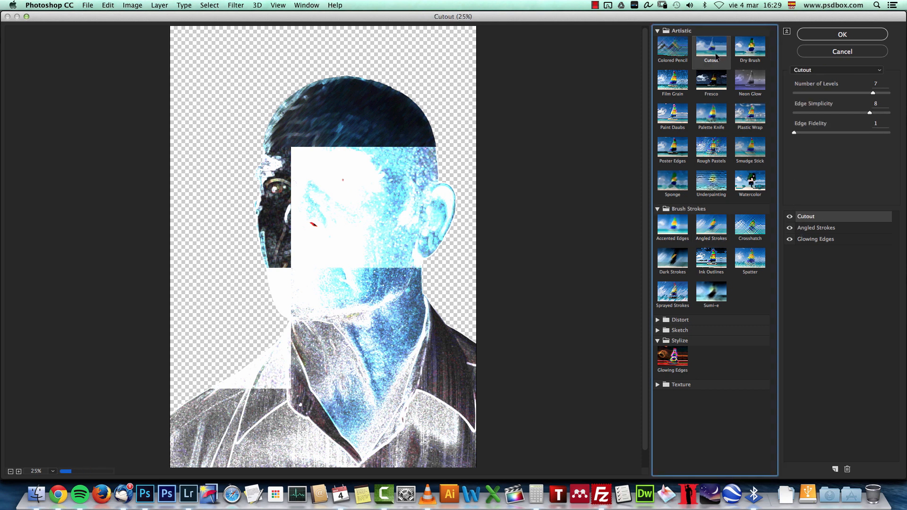
double_click(876, 104)
type("7")
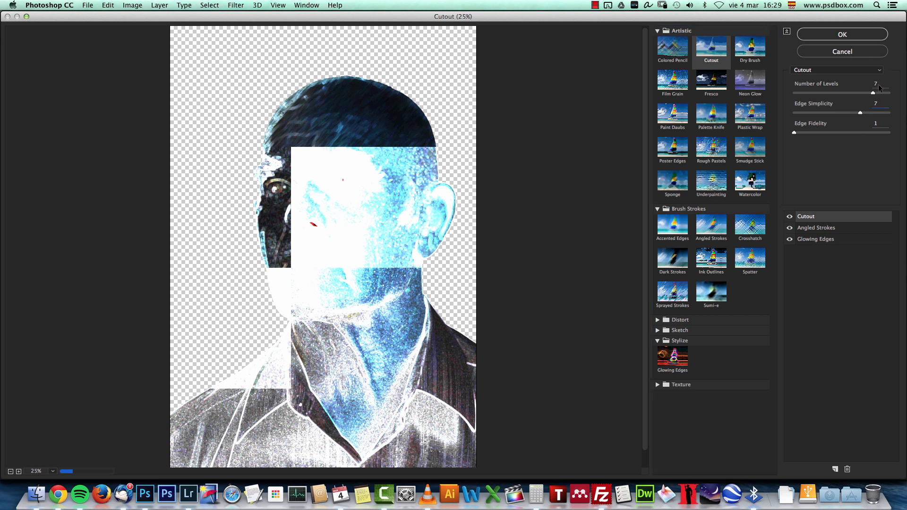
Add Glowing Edges above Cutout with Edge Brightness 7 and Smoothness 5, and apply the effect stack to original copy 13
left_click(834, 469)
left_click(676, 363)
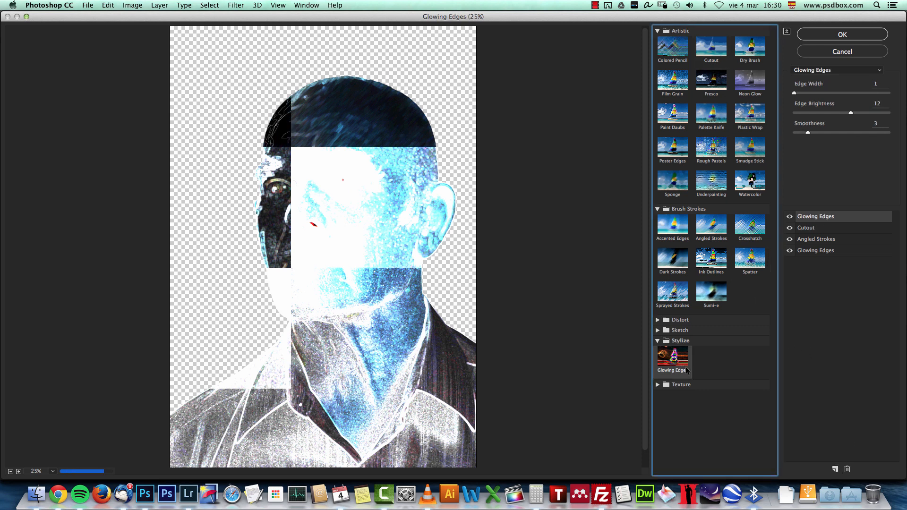
left_click(875, 104)
left_click_drag(851, 113, 827, 114)
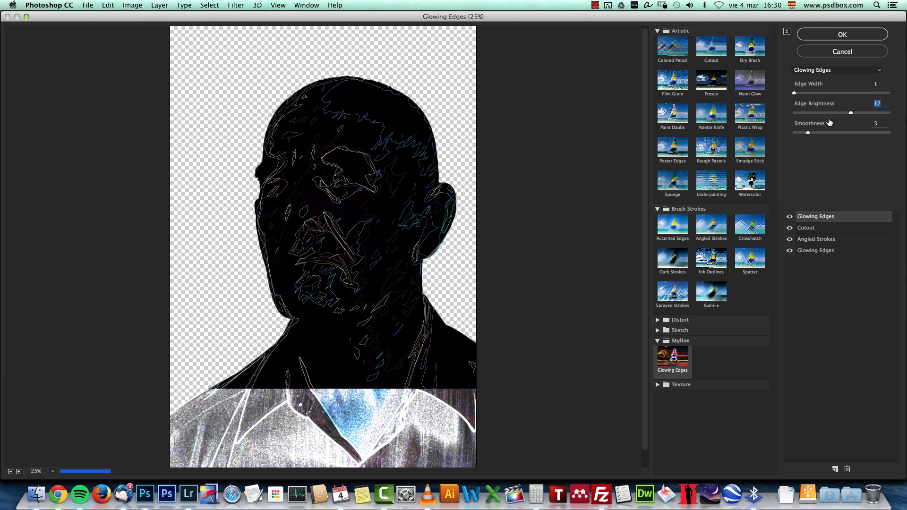
key("Tab")
type("5")
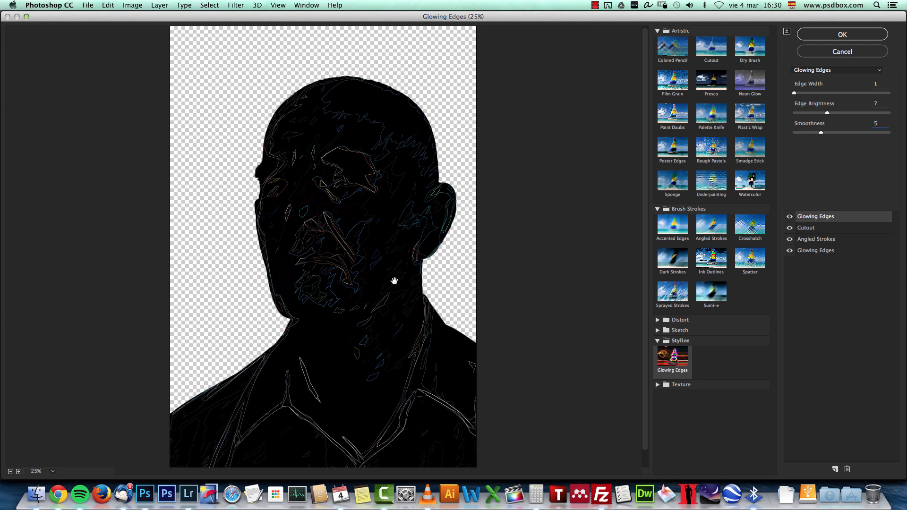
left_click(843, 34)
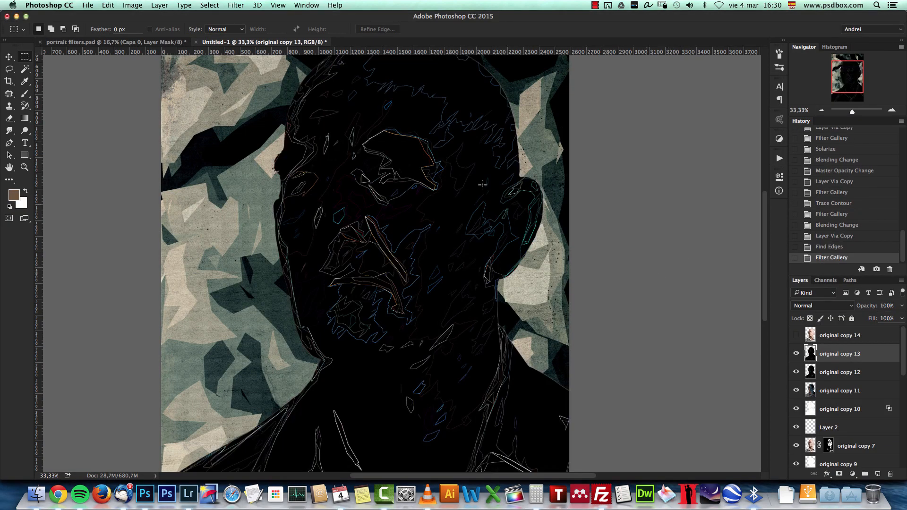
Invert original copy 13 and set its blend mode to Multiply
key("super+i")
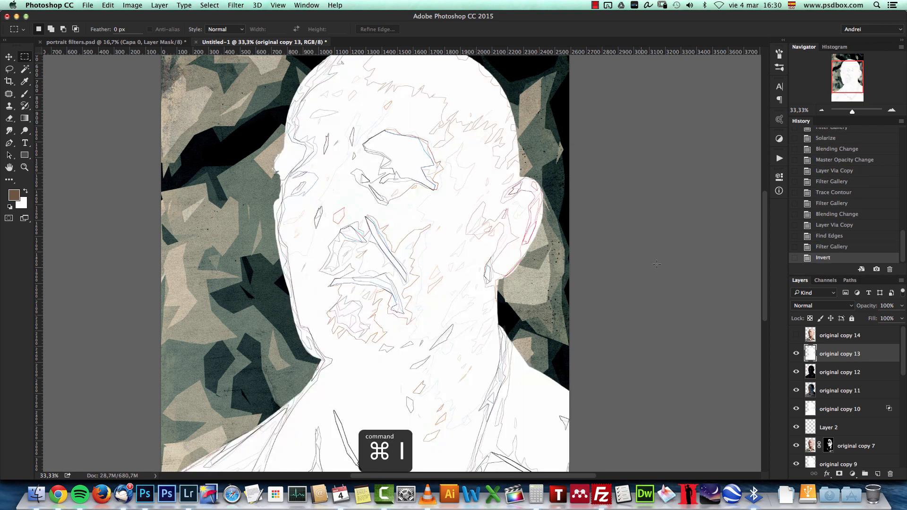
left_click(818, 305)
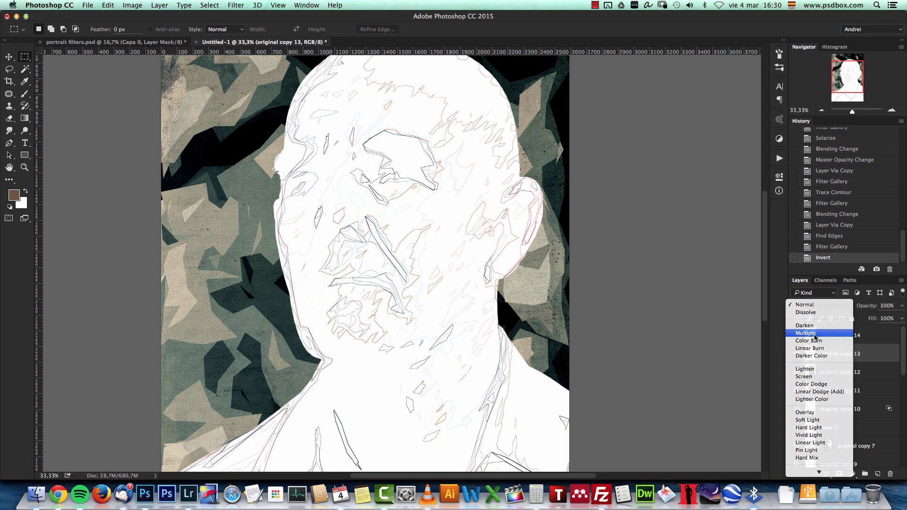
left_click(815, 333)
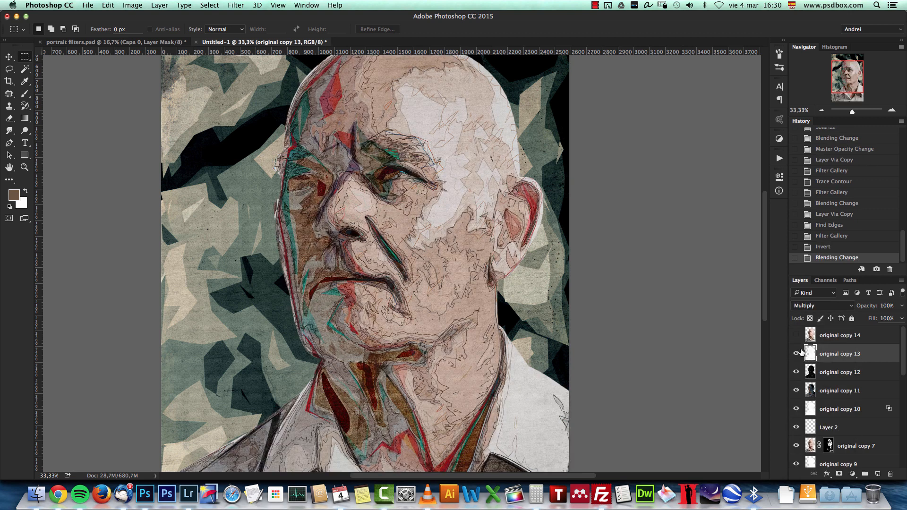
Compare the portrait with original copy 13 switched on and off
left_click(796, 353)
left_click(796, 354)
left_click(796, 354)
left_click(796, 353)
left_click(796, 353)
left_click(796, 353)
left_click(796, 354)
left_click(795, 354)
left_click(796, 353)
left_click(795, 353)
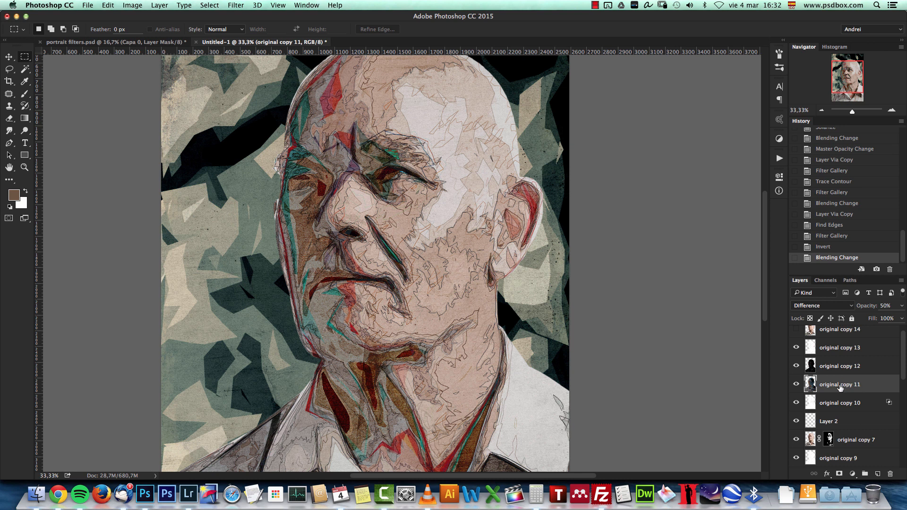
Preview original copy 11 in Normal mode at 100% opacity, and restore it to Difference at 50% opacity
left_click(811, 306)
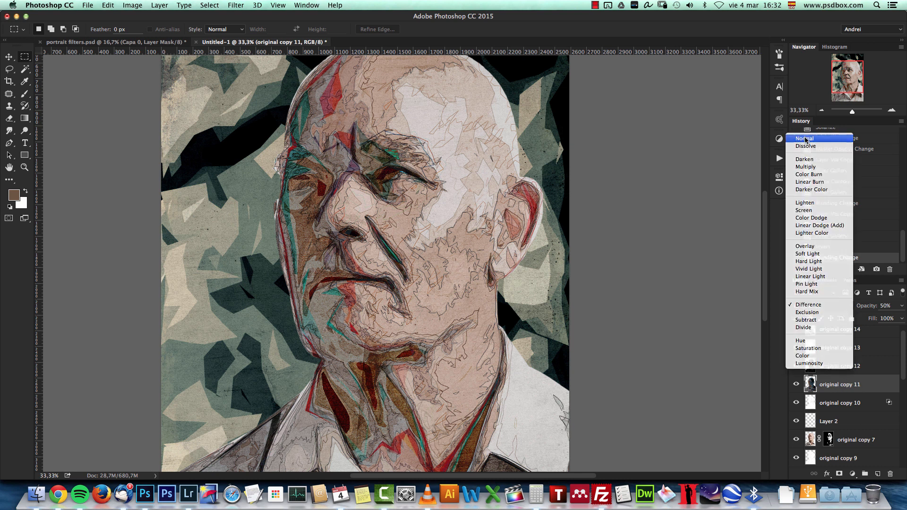
left_click(804, 139)
left_click(901, 306)
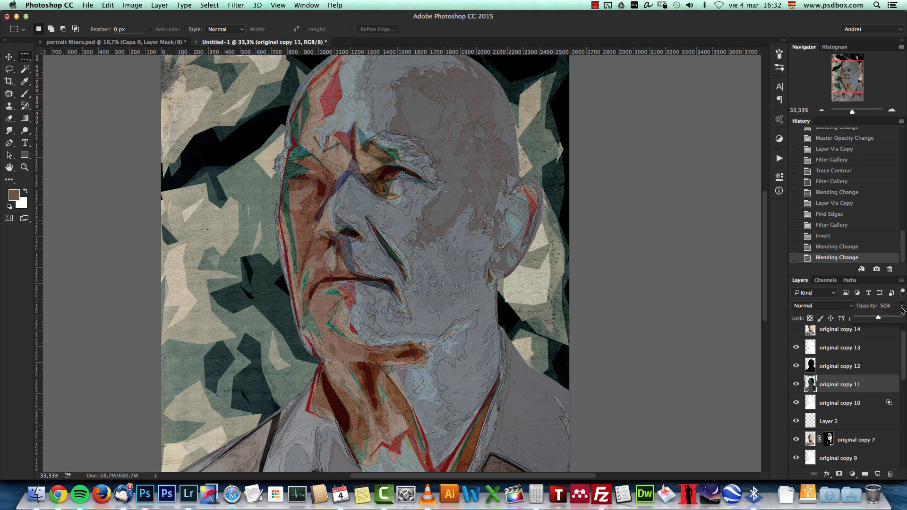
left_click_drag(876, 319, 899, 317)
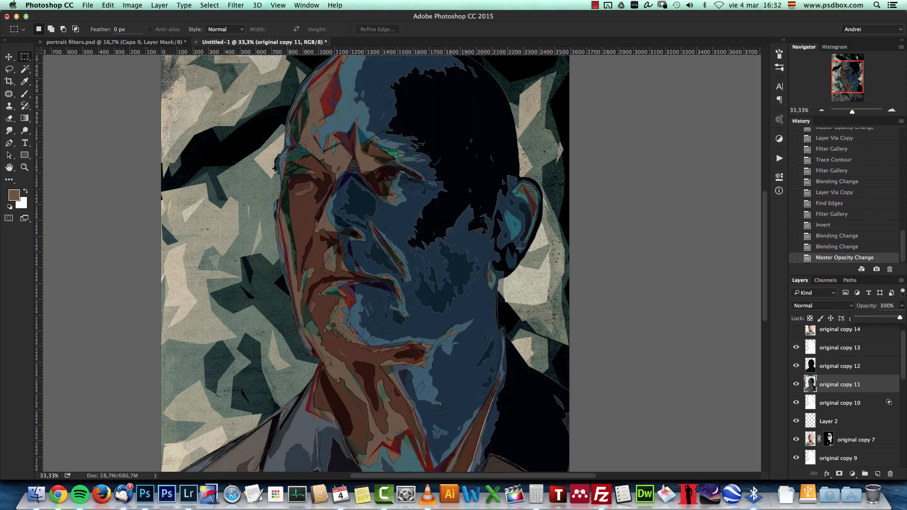
left_click(894, 305)
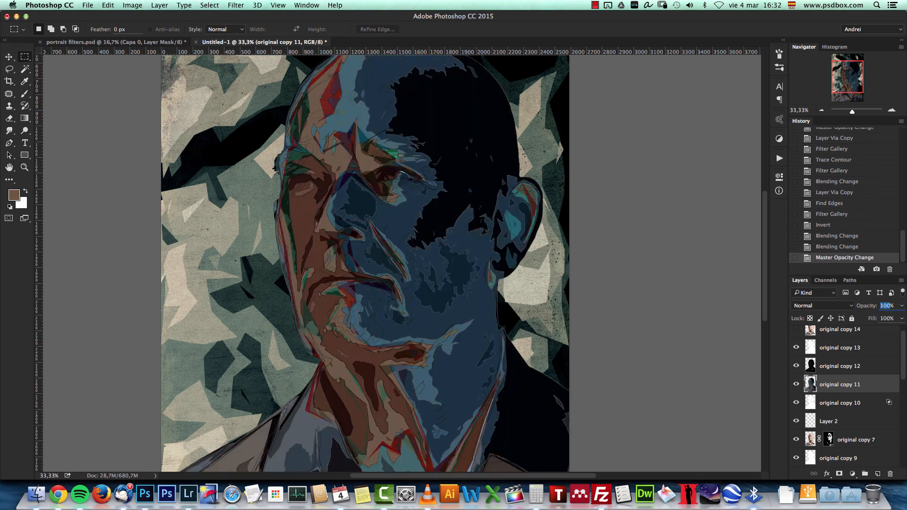
type("50")
left_click(835, 306)
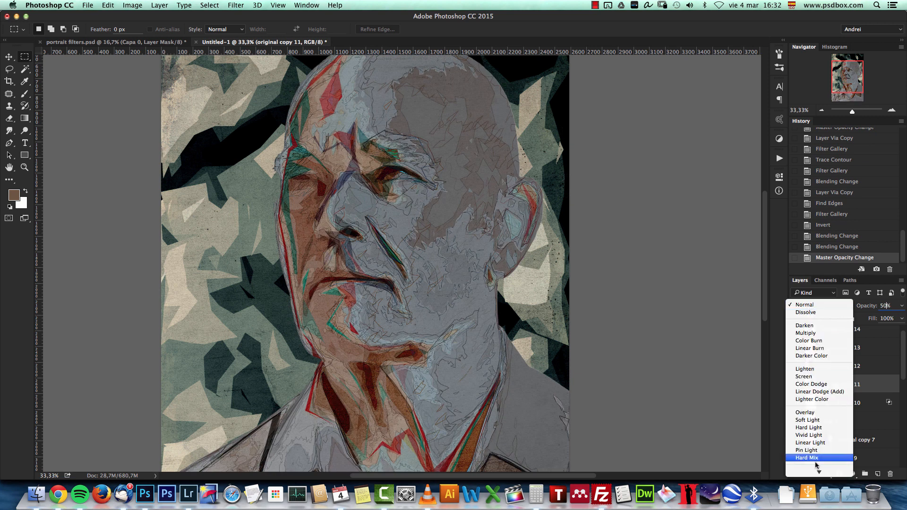
scroll(816, 456, "down", 4)
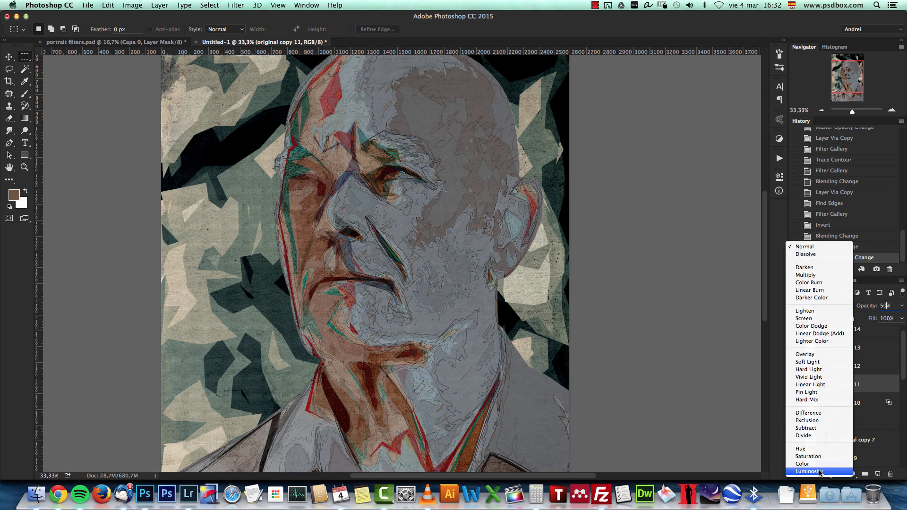
left_click(811, 413)
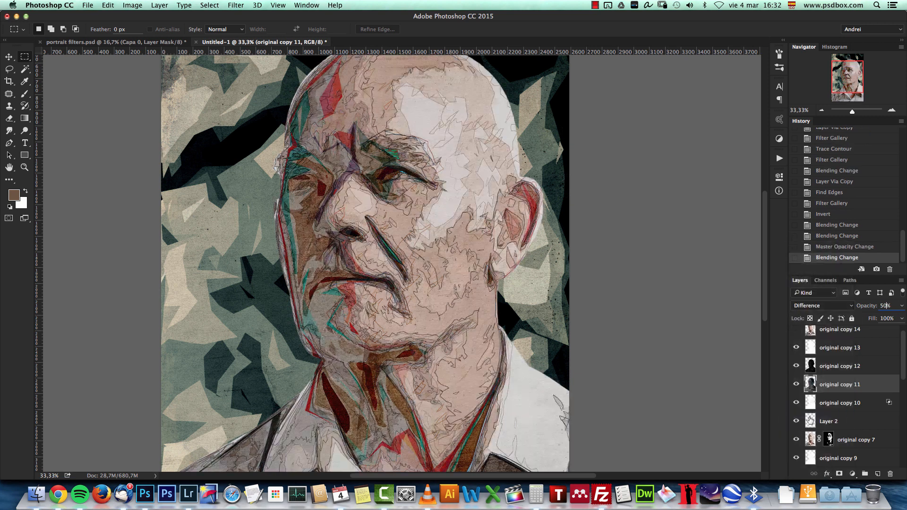
Enable a Pattern Overlay in the layer style of original copy 11
double_click(873, 386)
left_click_drag(743, 68, 718, 67)
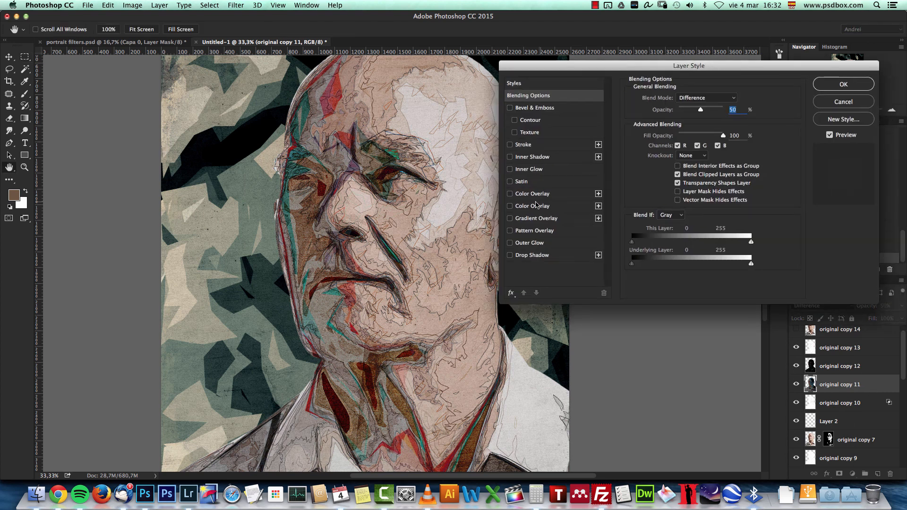
left_click(534, 231)
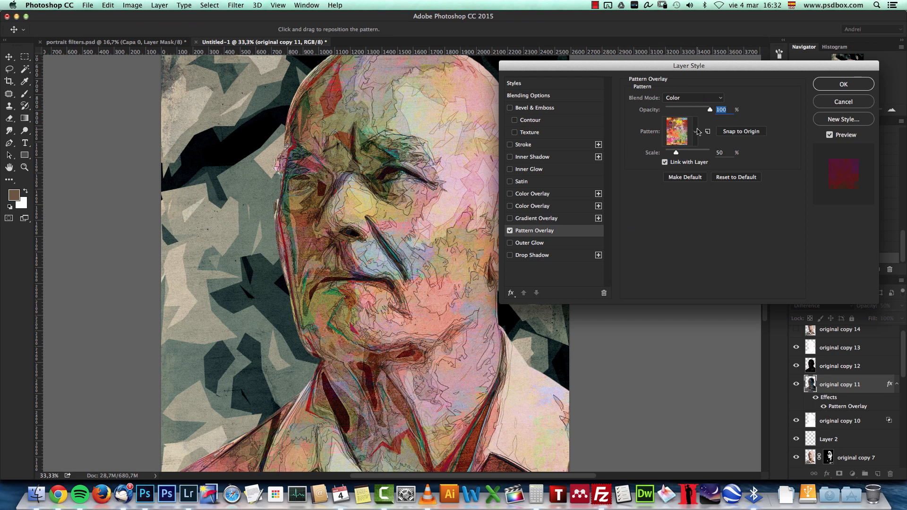
Examine the available pattern presets and the options for loading more patterns in original copy 11's Pattern Overlay
left_click(695, 132)
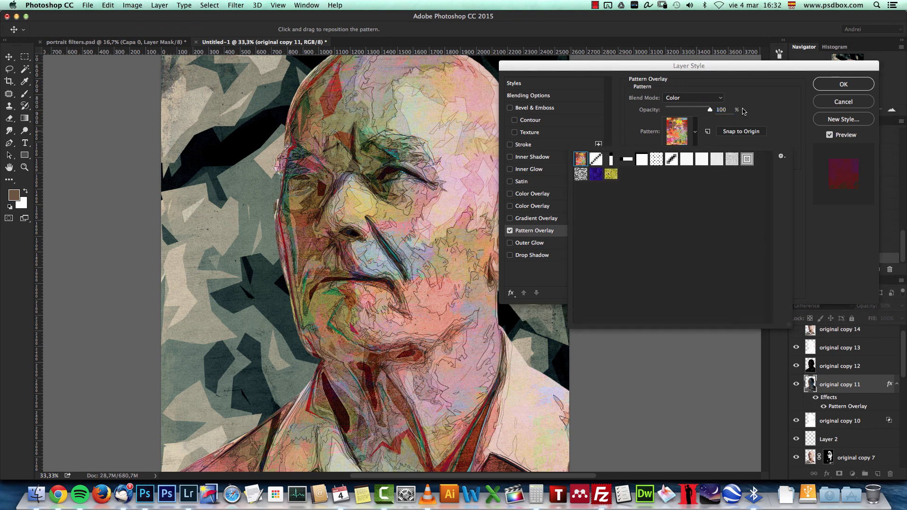
left_click(764, 98)
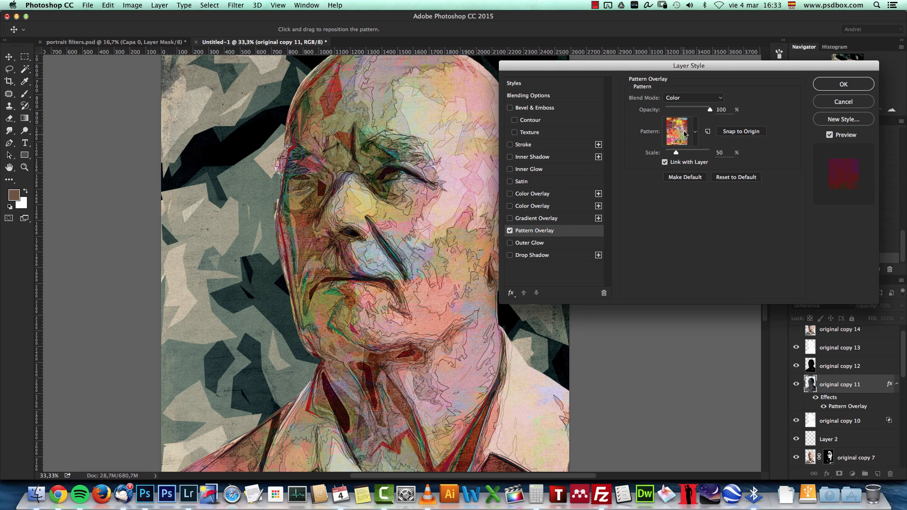
left_click(681, 133)
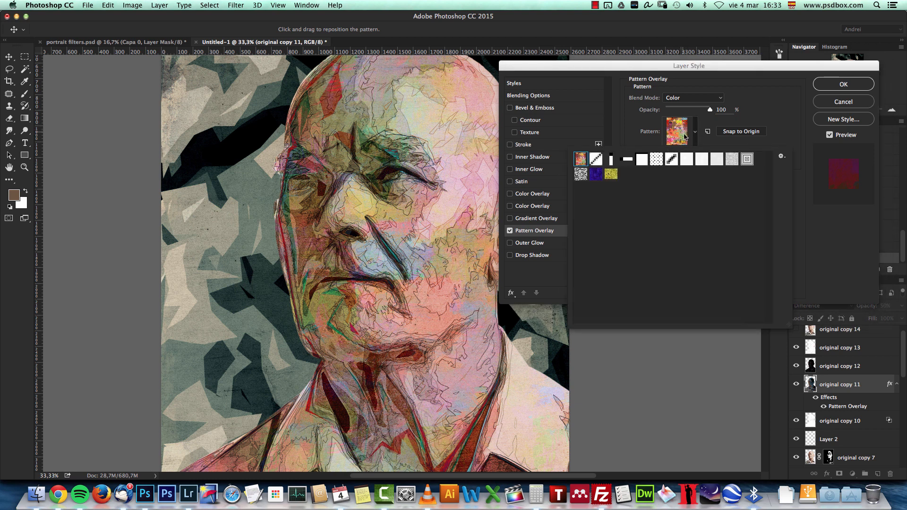
left_click(781, 156)
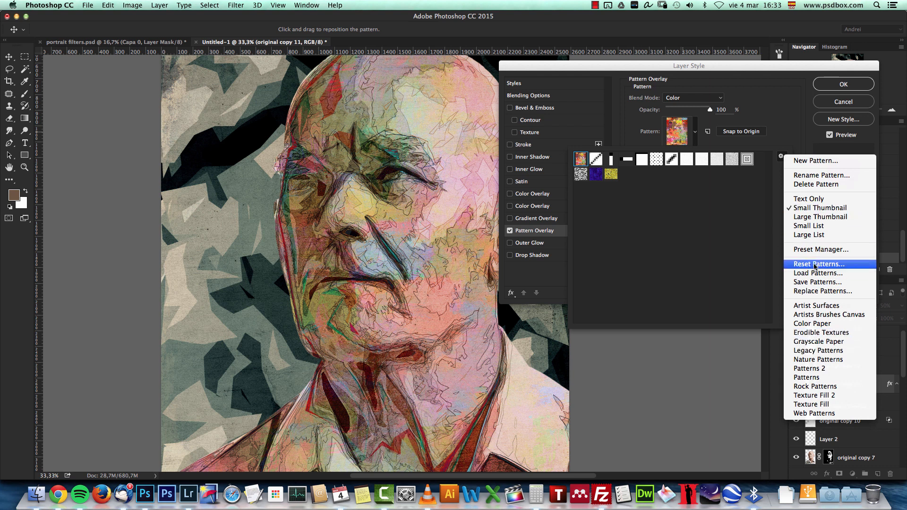
left_click(798, 272)
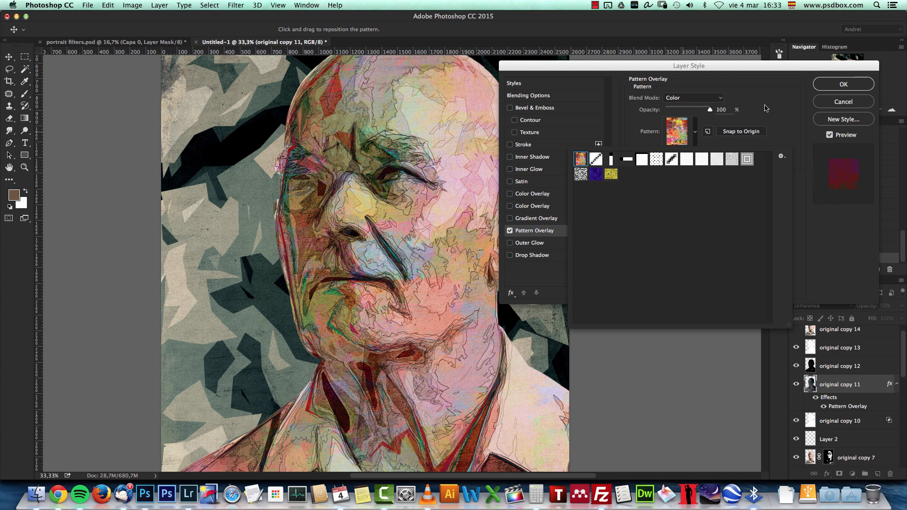
left_click(768, 105)
left_click(688, 100)
left_click(688, 100)
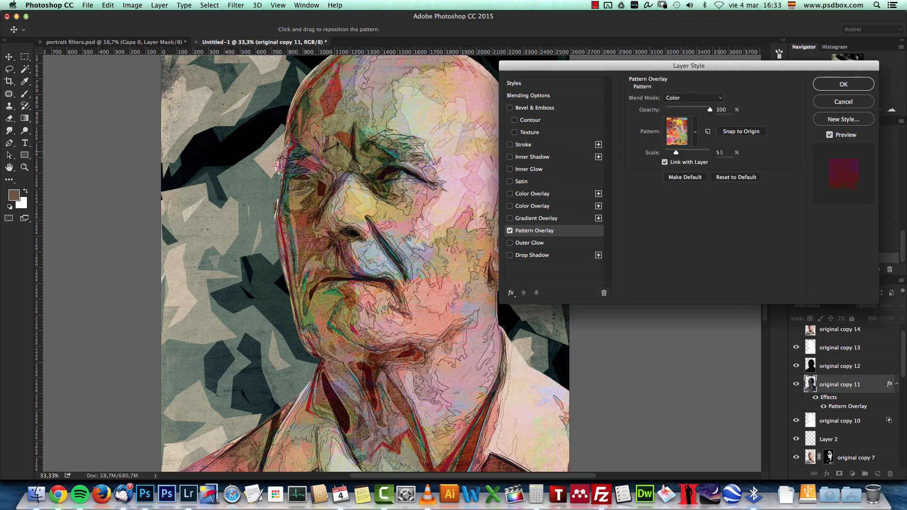
Apply the Pattern Overlay to original copy 11 and compare the portrait with its layer effects off and on
left_click(859, 88)
left_click(815, 397)
left_click(815, 397)
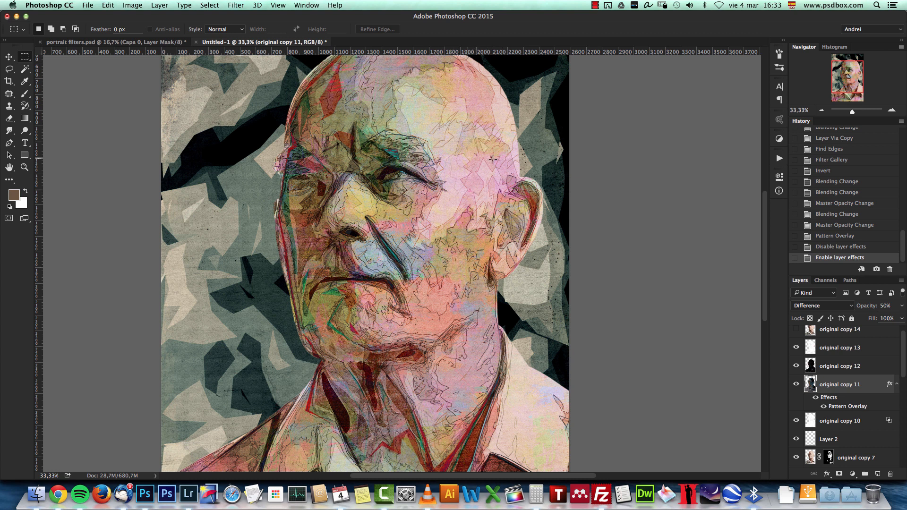
Delete the hidden layer original copy 14
scroll(903, 338, "up", 1)
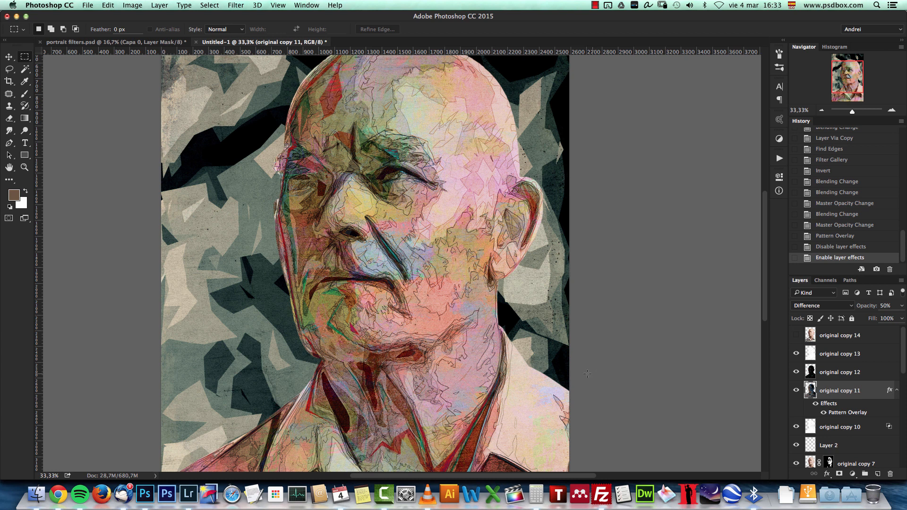
left_click(854, 336)
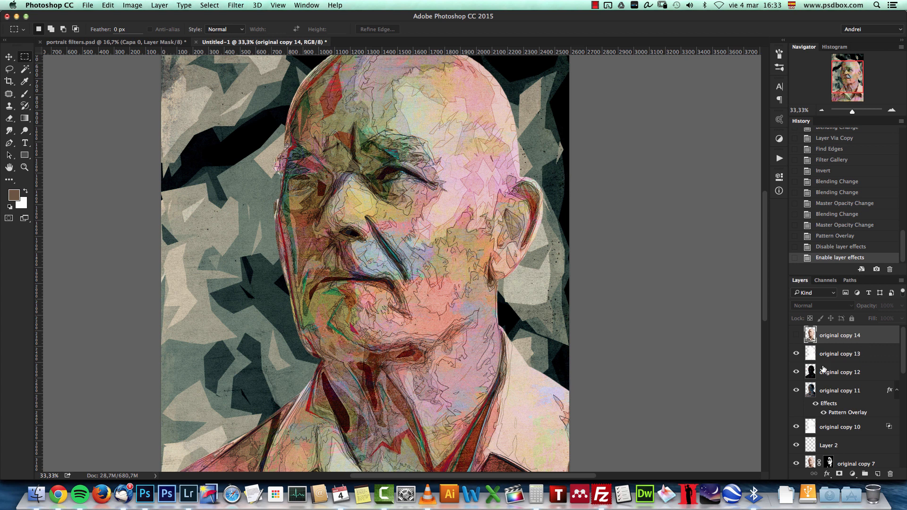
left_click_drag(878, 336, 890, 472)
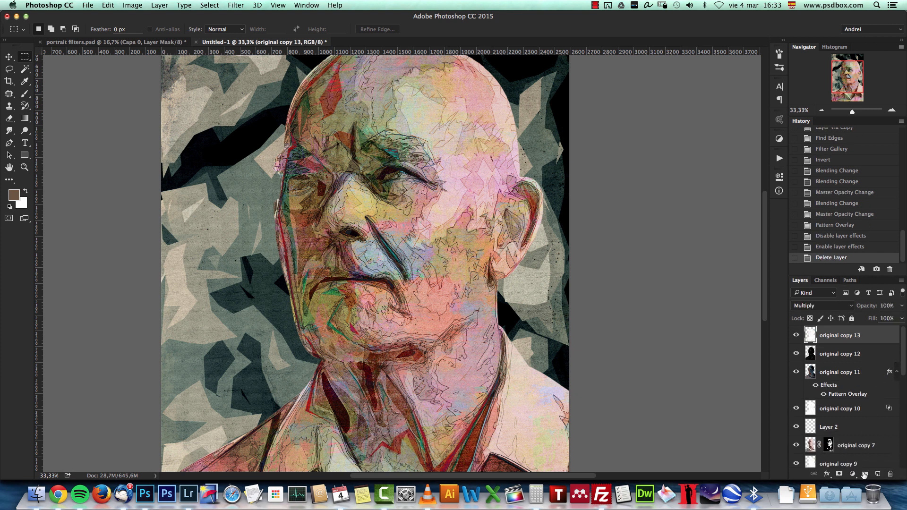
Add a Gradient Map adjustment layer above original copy 13, show the presets as a large list, and apply Gold-Copper
left_click(852, 473)
left_click(854, 446)
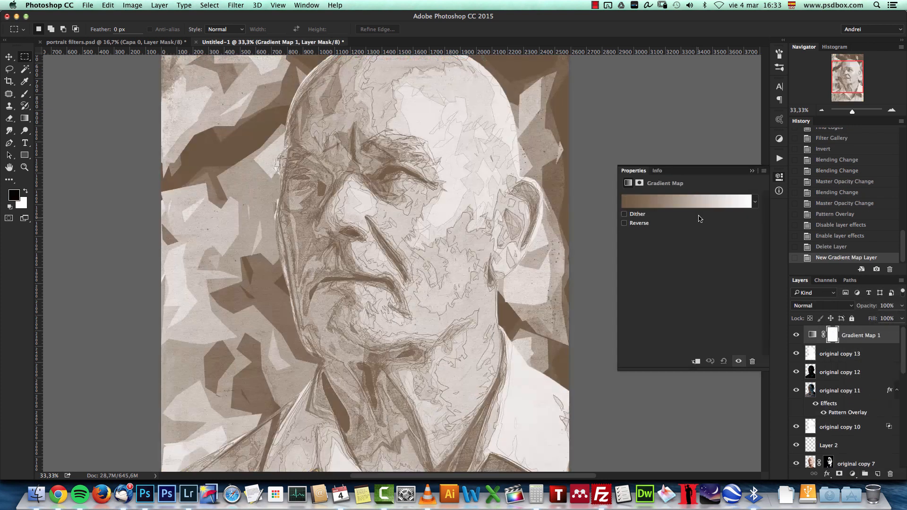
left_click(693, 204)
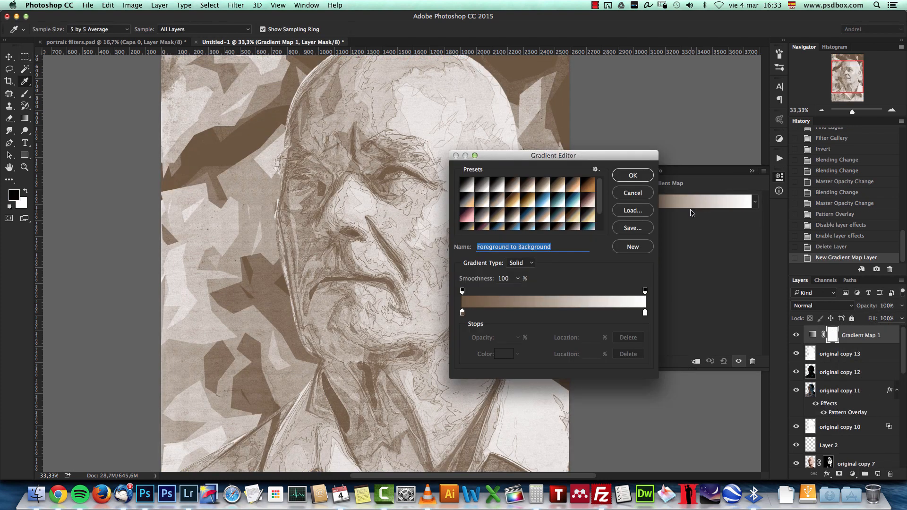
left_click(596, 170)
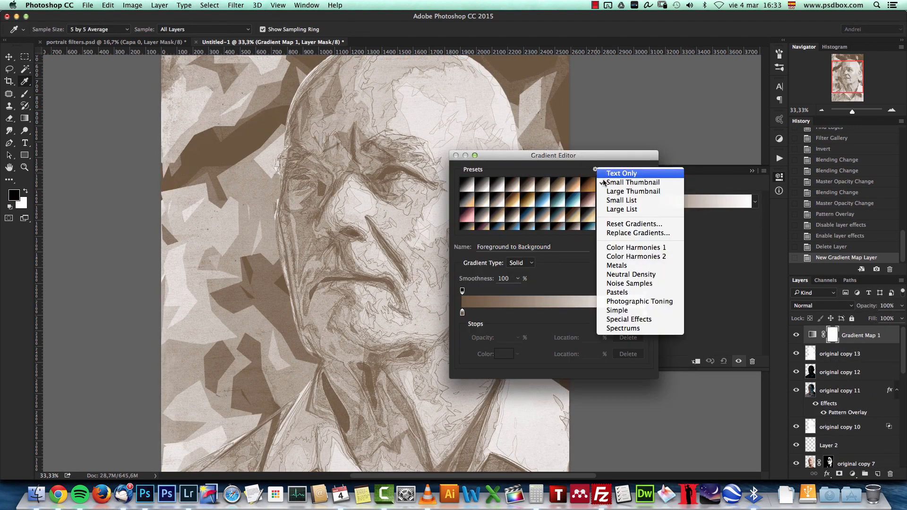
left_click(623, 209)
left_click_drag(598, 183, 600, 213)
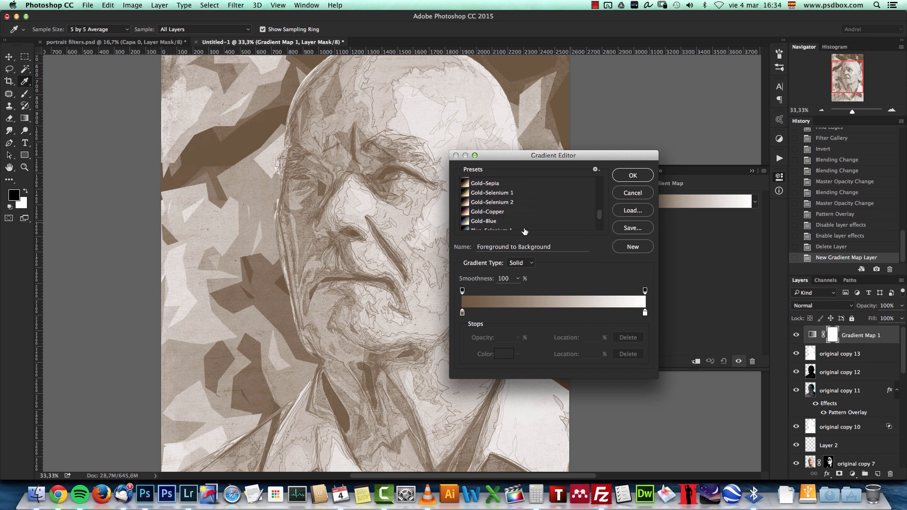
left_click(491, 212)
left_click(632, 175)
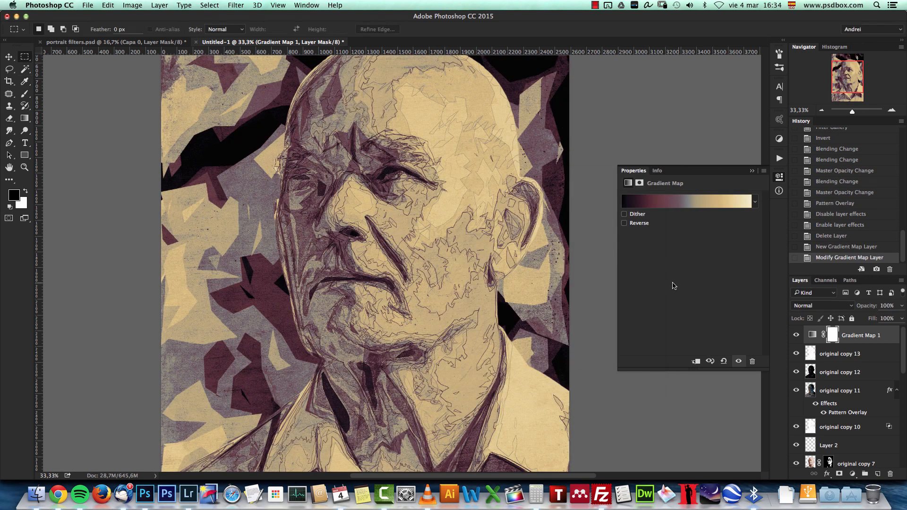
Set the Gradient Map layer's blend mode to Soft Light and its opacity to 84%
left_click(824, 306)
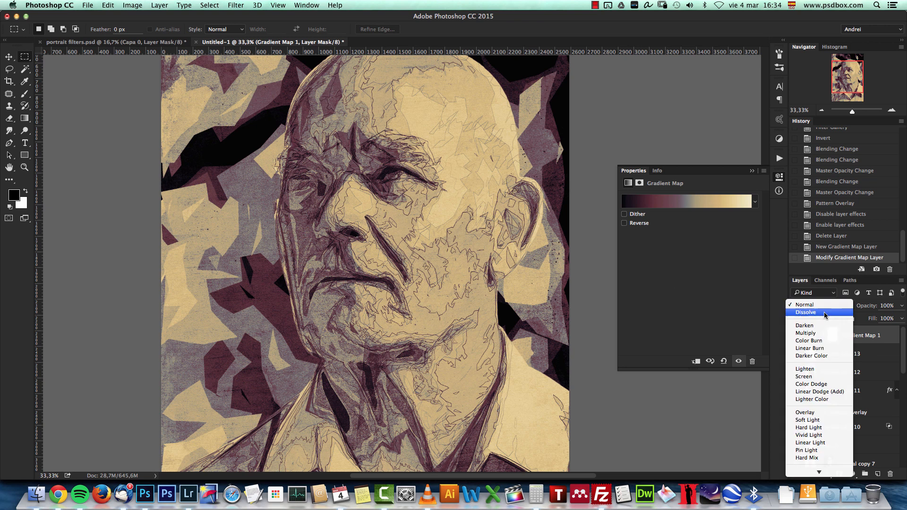
left_click(820, 421)
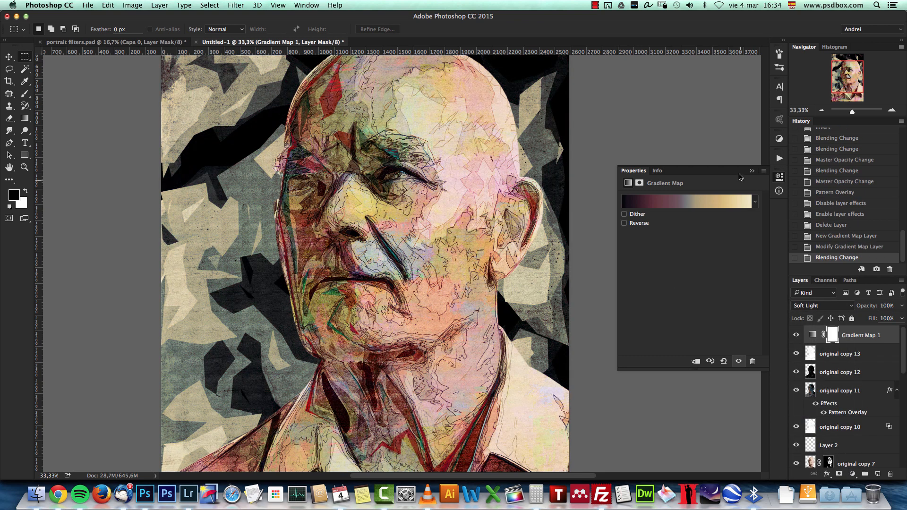
left_click(751, 170)
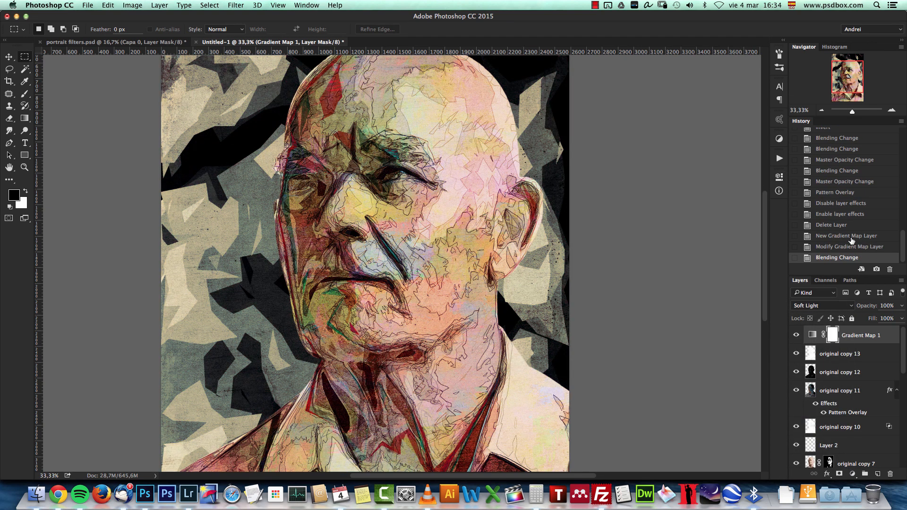
left_click(893, 305)
type("84")
left_click(796, 336)
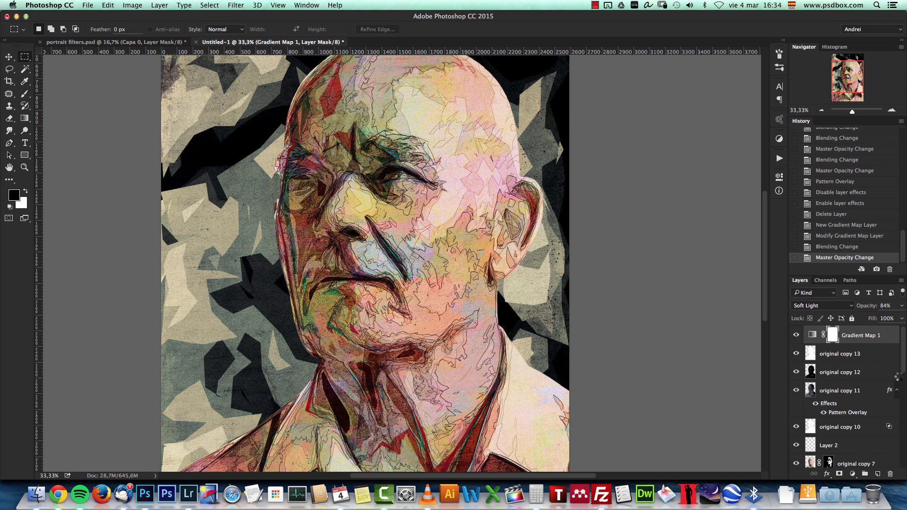
Add a Color Balance adjustment layer above the Gradient Map and set its Shadows to -20 red, 36 green and 4 blue
left_click(854, 473)
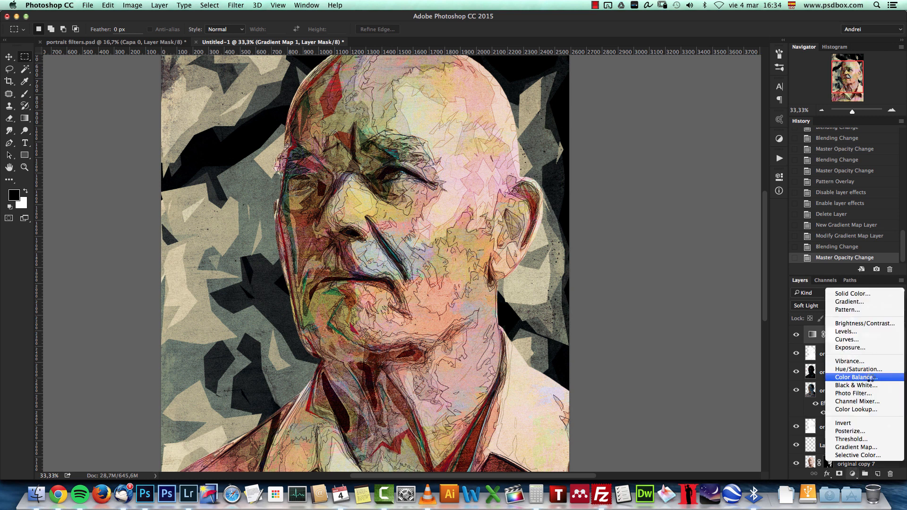
left_click(850, 378)
left_click(689, 199)
left_click(692, 191)
left_click(689, 198)
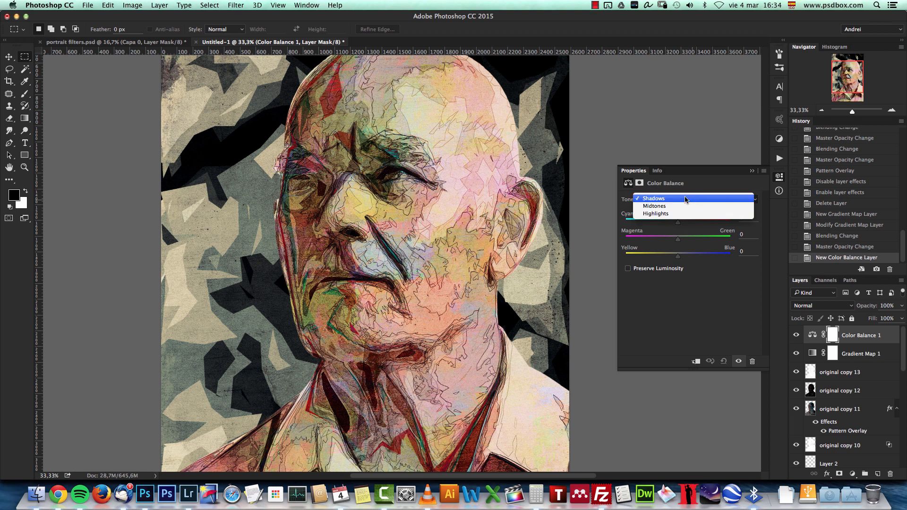
left_click(687, 199)
left_click_drag(744, 217, 723, 235)
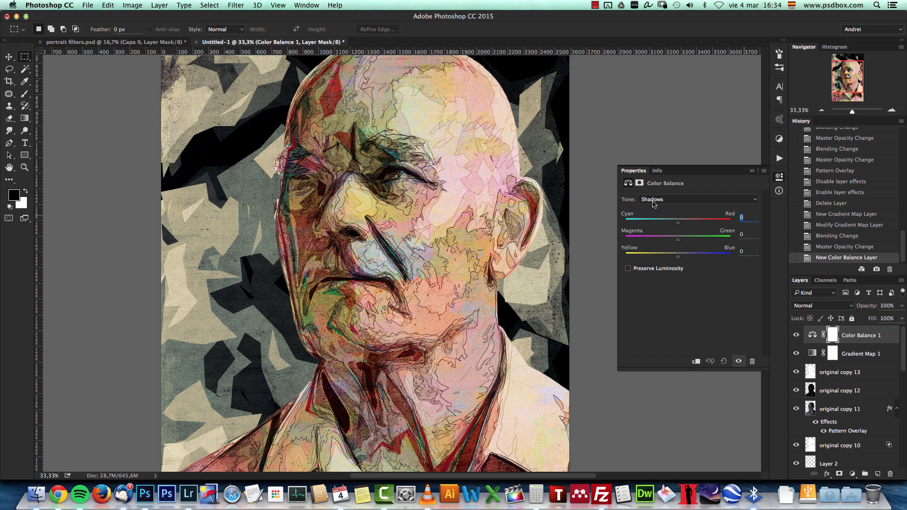
type("-2")
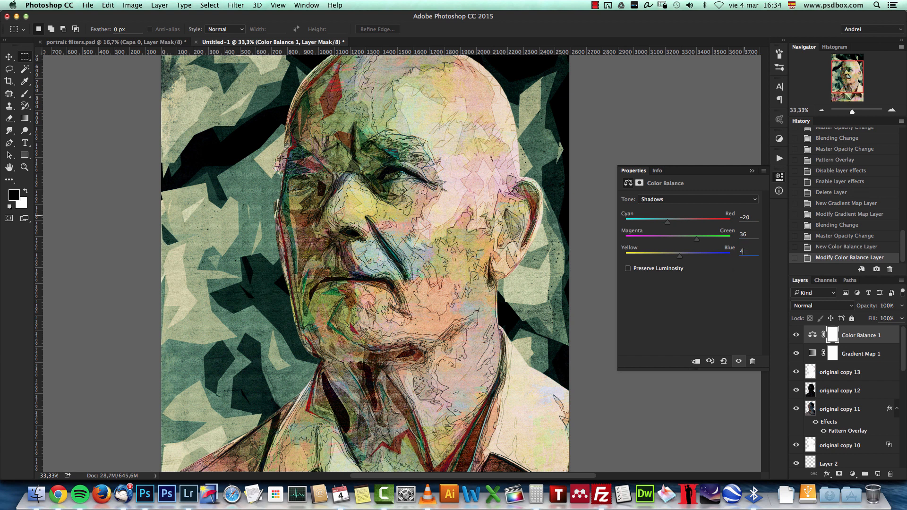
Set the Color Balance Midtones to -31 red, -20 green and 20 blue
left_click(671, 204)
left_click(669, 208)
type("-31")
type("-20")
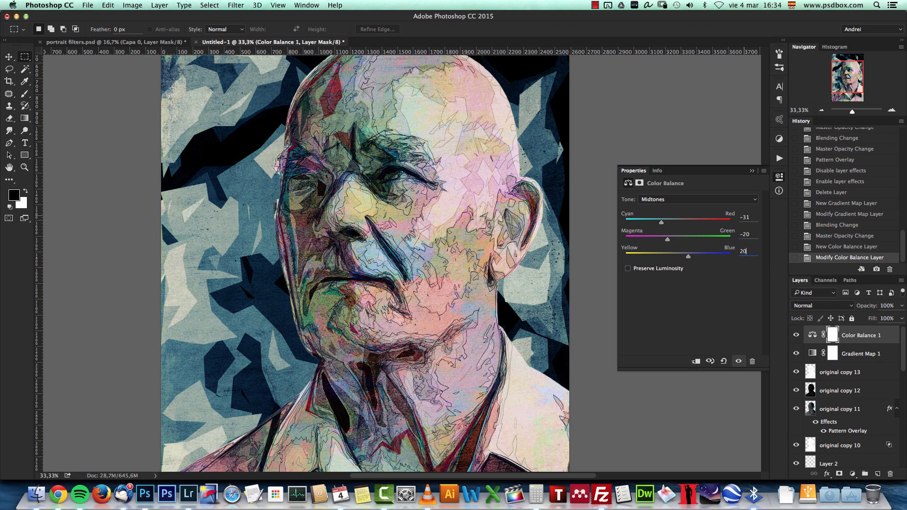
Set the Color Balance Highlights to 25 on the Cyan–Red scale
left_click(680, 200)
left_click(668, 210)
left_click(749, 217)
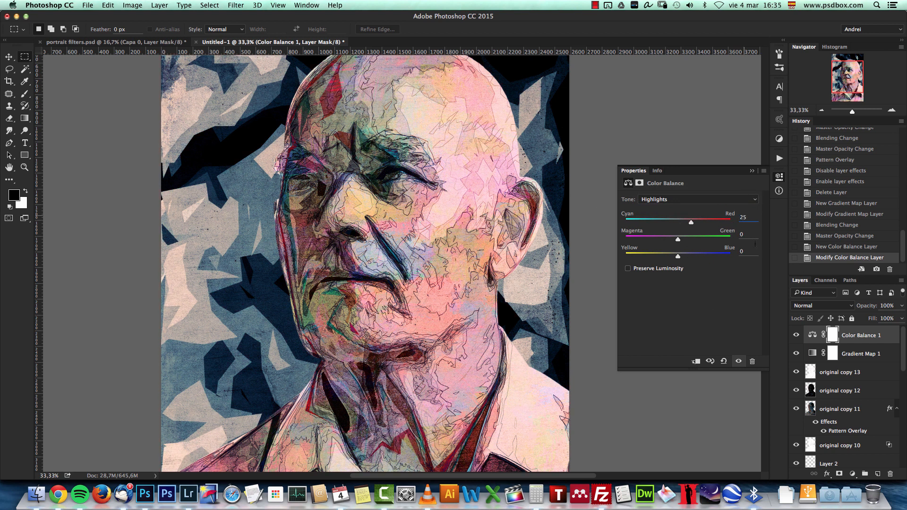
left_click(752, 170)
Add a Color Lookup adjustment layer above the Color Balance layer with the EdgyAmber.3DL 3DLUT file
left_click(852, 474)
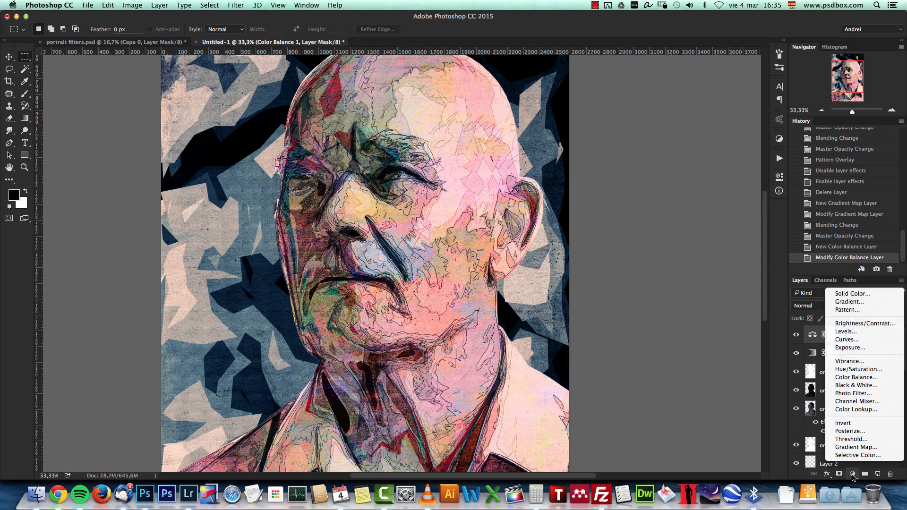
left_click(864, 410)
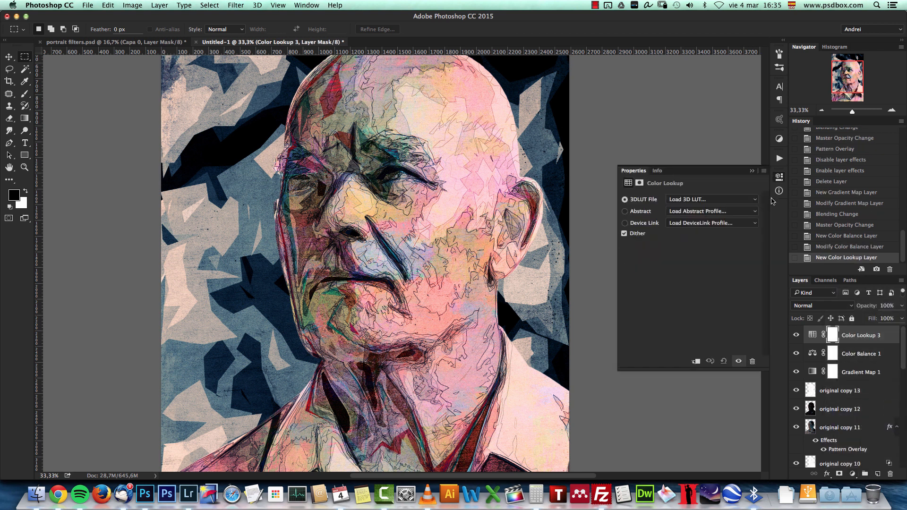
left_click(689, 200)
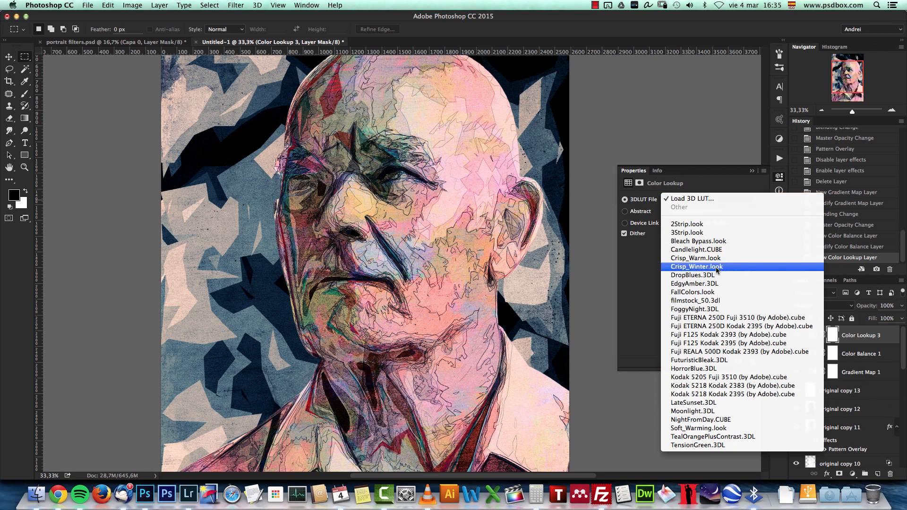
left_click(707, 284)
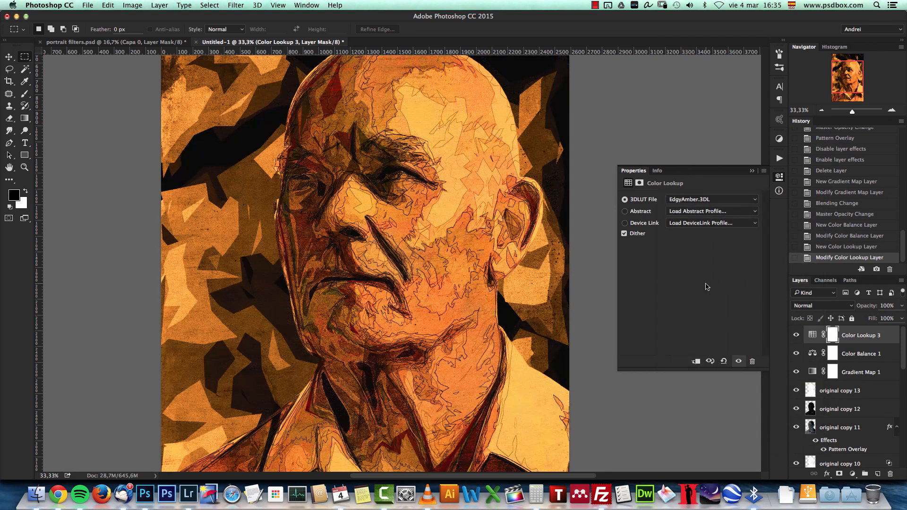
Set the Color Lookup layer's blend mode to Overlay and its opacity to 18%
left_click(815, 305)
left_click(809, 412)
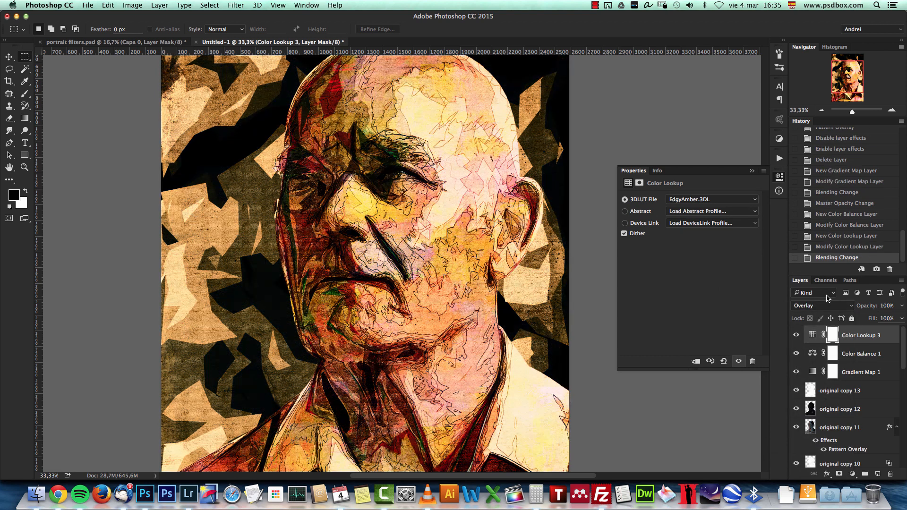
left_click_drag(896, 309, 859, 307)
type("18")
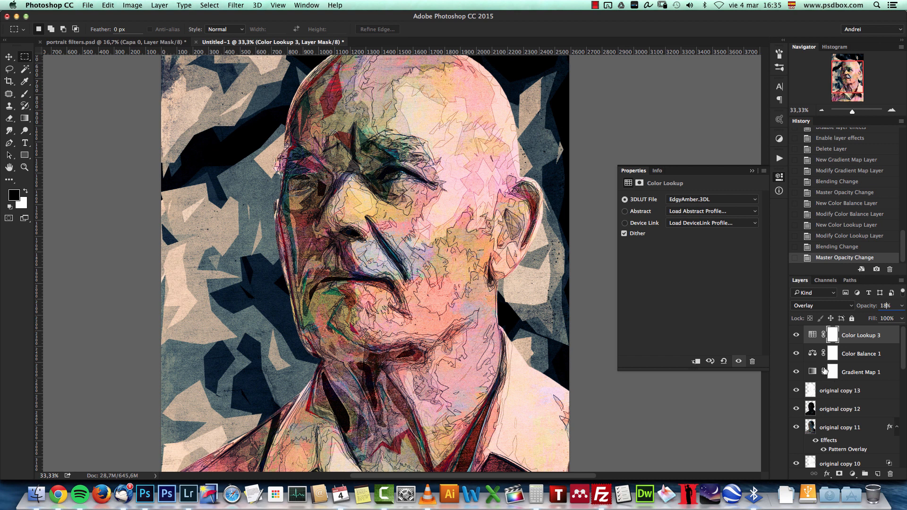
Stamp all visible layers into a new layer above the Color Lookup layer
key("alt+shift+super+e")
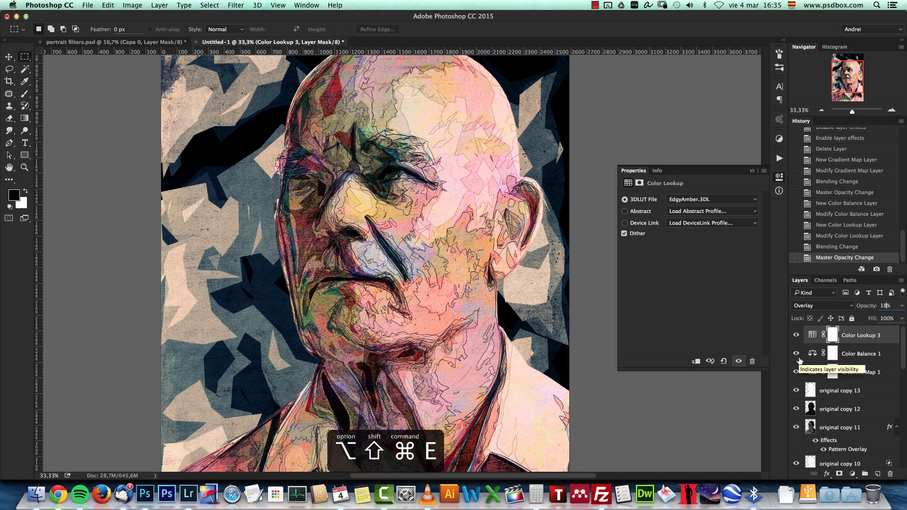
left_click(871, 352)
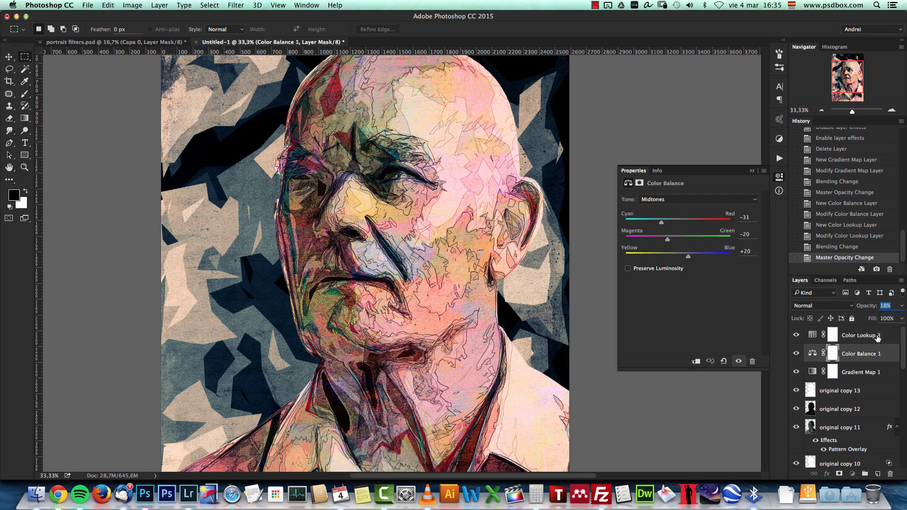
left_click(876, 336)
key("alt+shift+super+e")
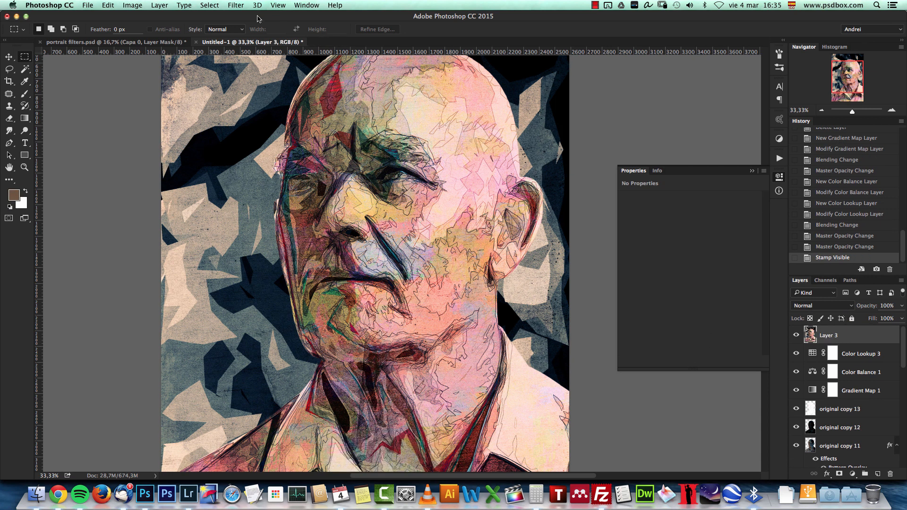
Open the Camera Raw preferences and examine the JPEG support options, then close the dialog
left_click(236, 6)
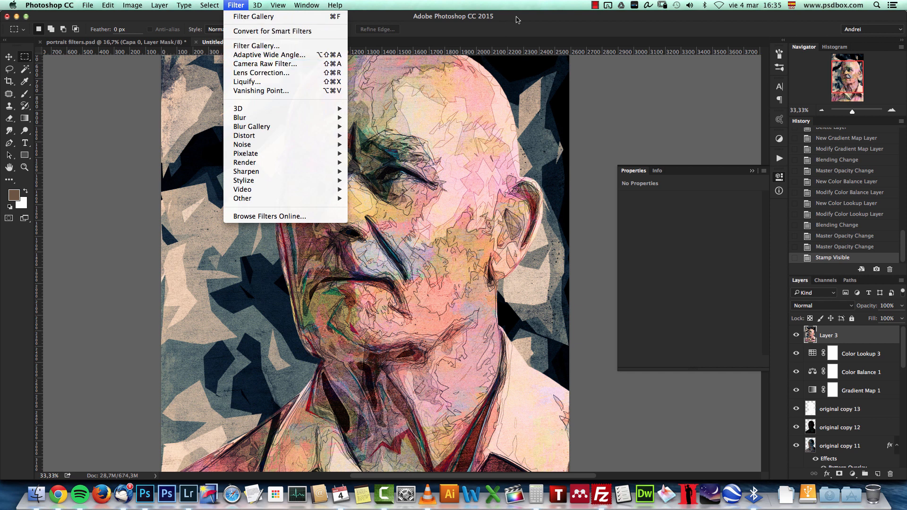
left_click(506, 29)
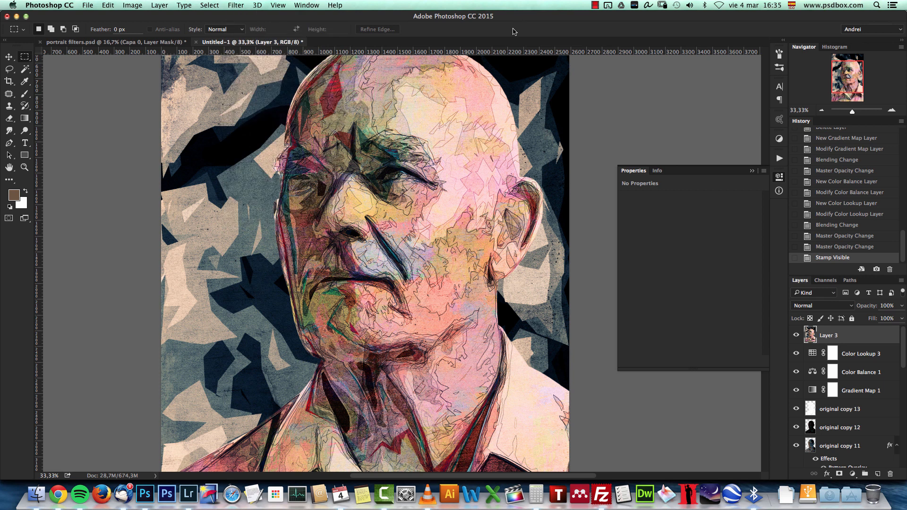
left_click(48, 6)
mouse_move(57, 36)
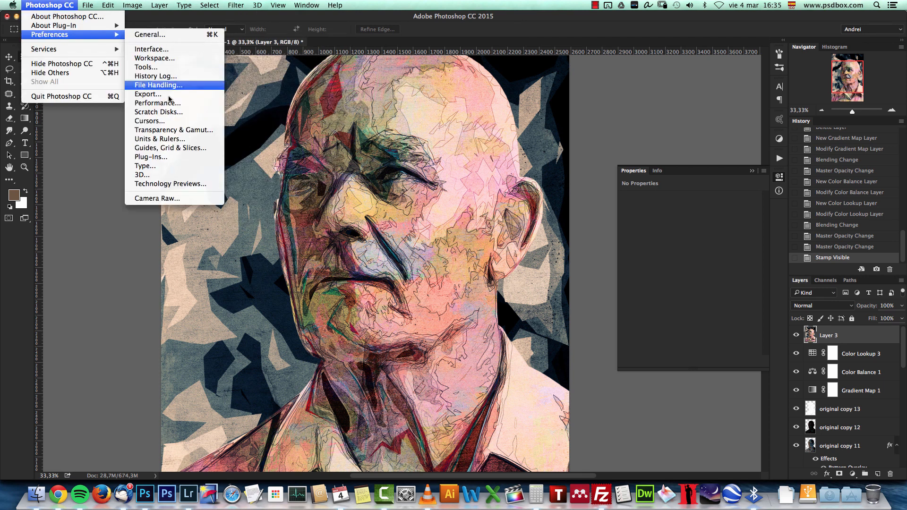
left_click(171, 199)
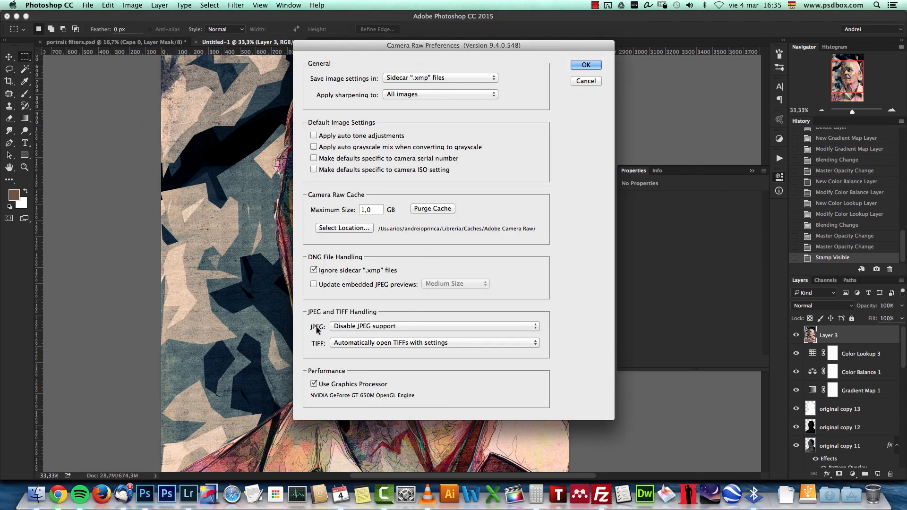
left_click(420, 327)
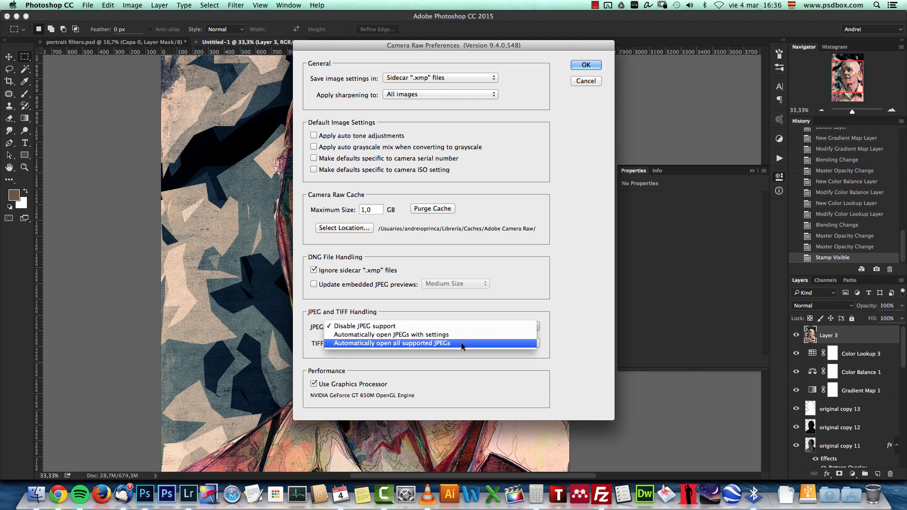
left_click(587, 178)
left_click(585, 68)
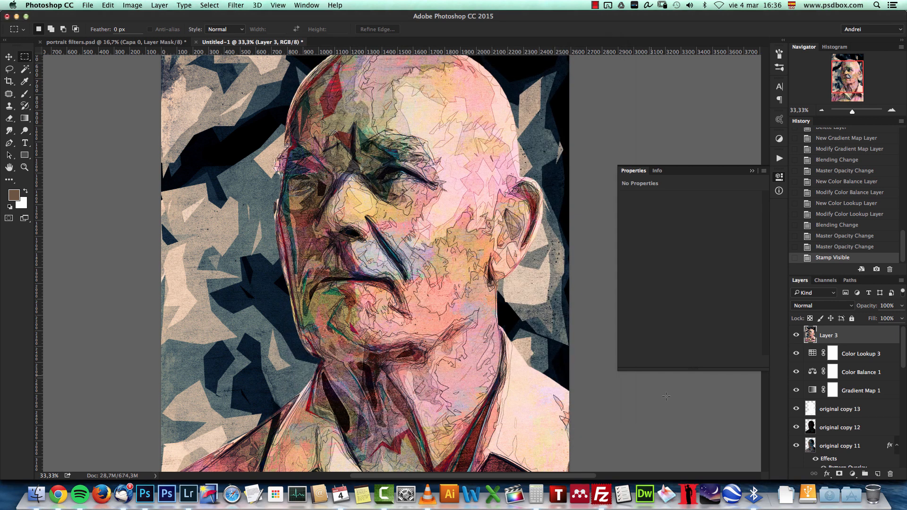
Open the stamped Layer 3 in the Camera Raw Filter and set Vibrance to +13 and Saturation to +9
left_click(751, 171)
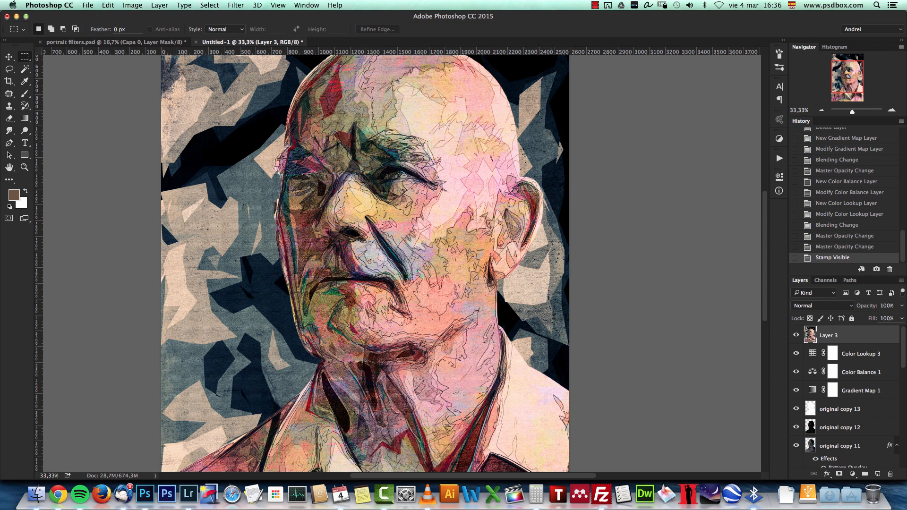
left_click(236, 6)
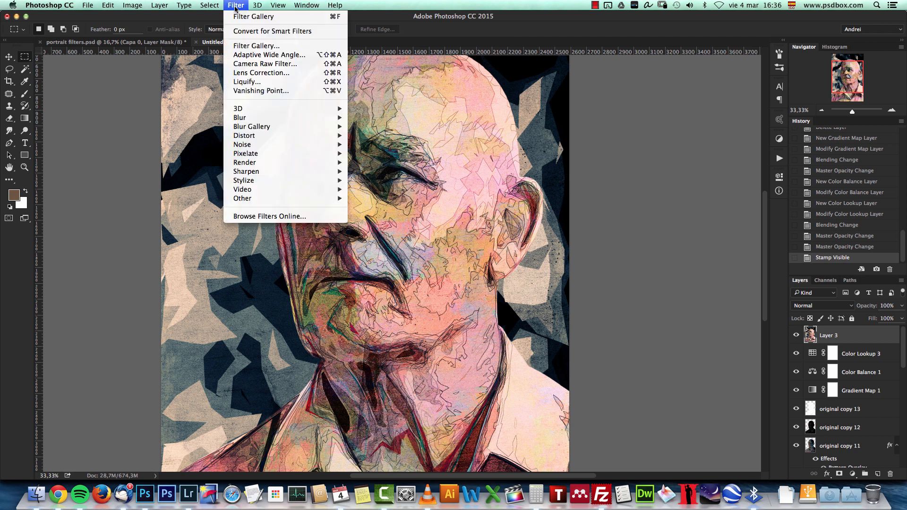
left_click(284, 64)
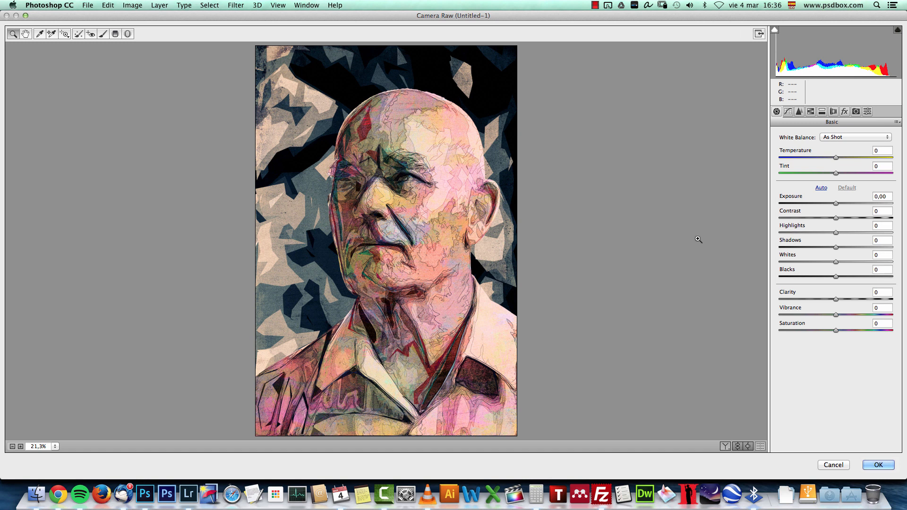
left_click_drag(835, 314, 837, 333)
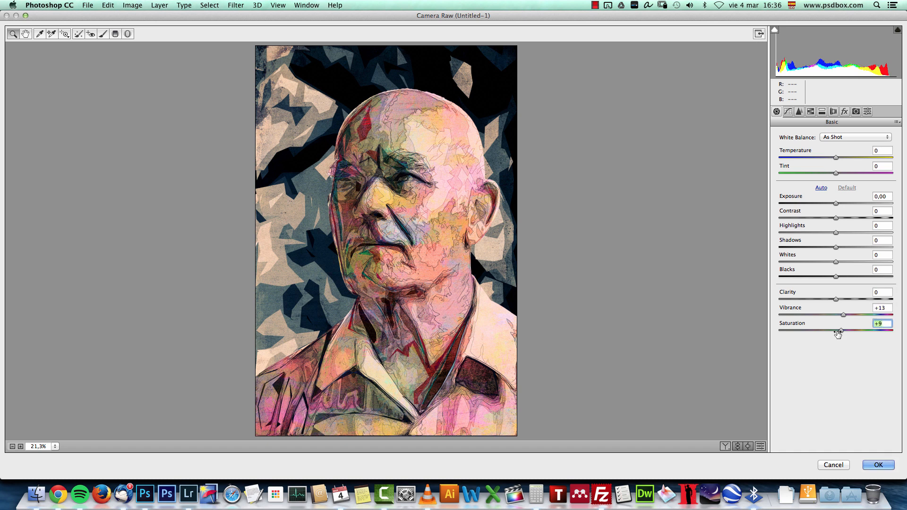
Sharpen the image in the Camera Raw Detail settings with a low Amount, Radius 1.3 and Detail 26
left_click(799, 112)
left_click_drag(779, 151, 813, 158)
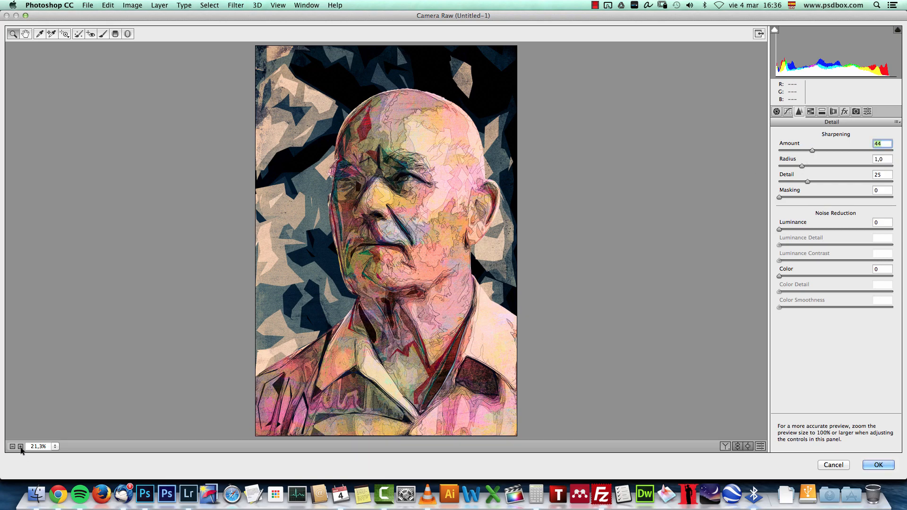
left_click(20, 446)
left_click(21, 446)
left_click(20, 446)
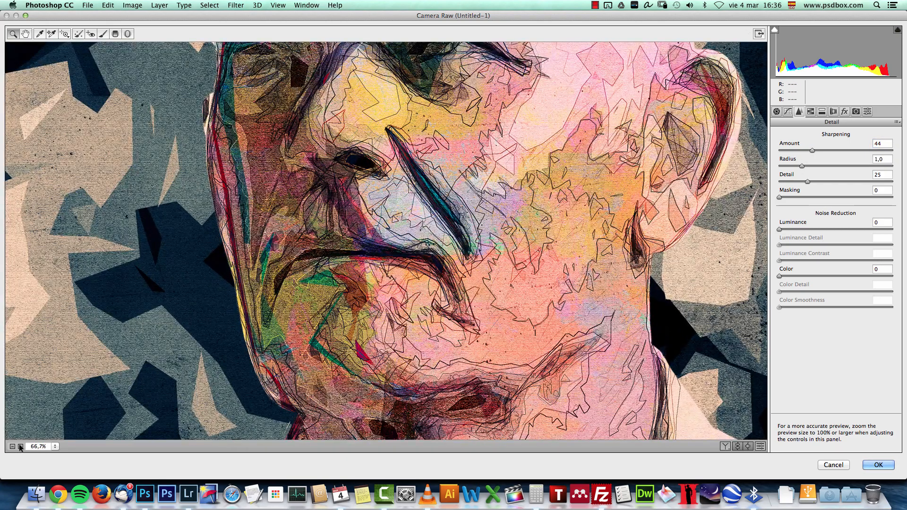
left_click(20, 446)
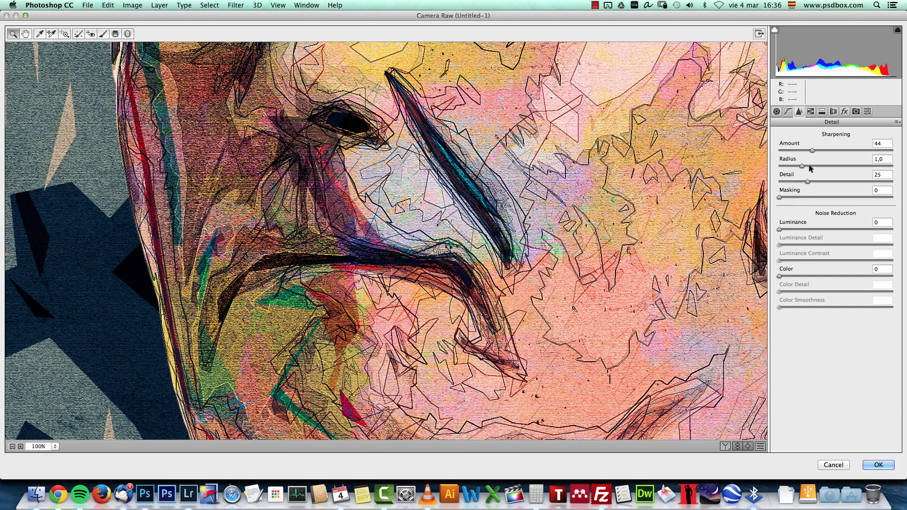
left_click_drag(812, 150, 807, 180)
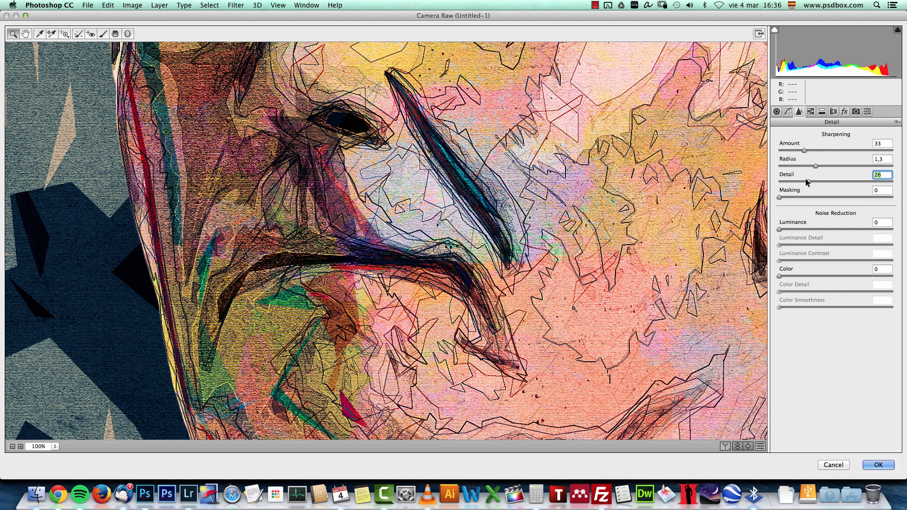
left_click(799, 150)
Shift the HSL Hue values to -3 for Reds, +26 for Oranges and -21 for Aquas
left_click(811, 111)
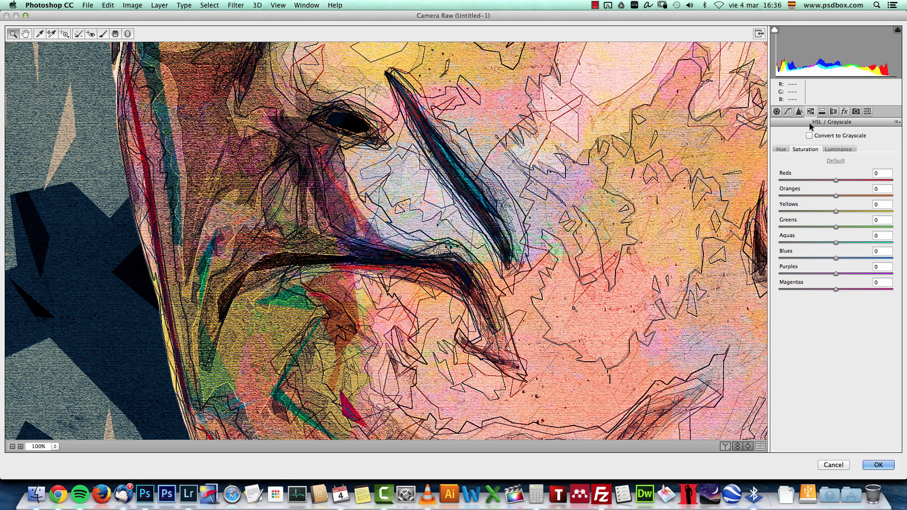
left_click(784, 149)
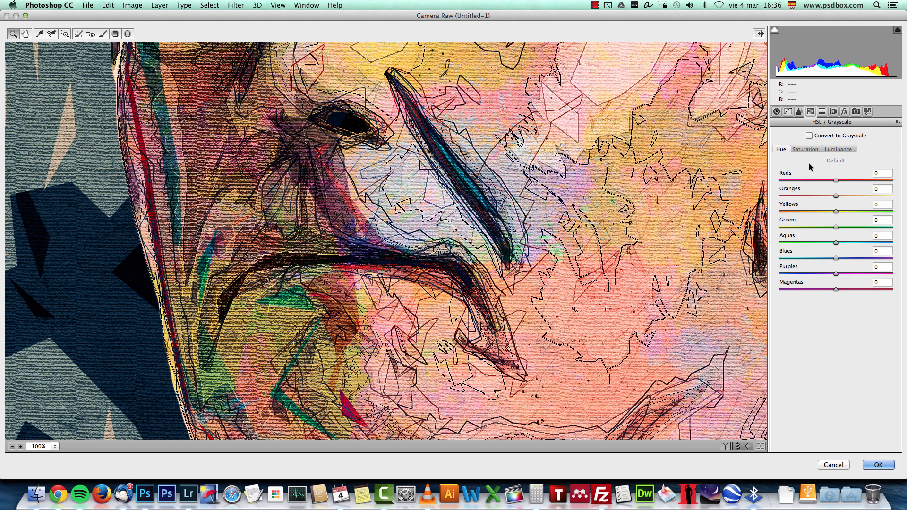
left_click(882, 175)
type("-3")
key("Tab")
type("26")
key("Tab")
key("Tab")
key("Tab")
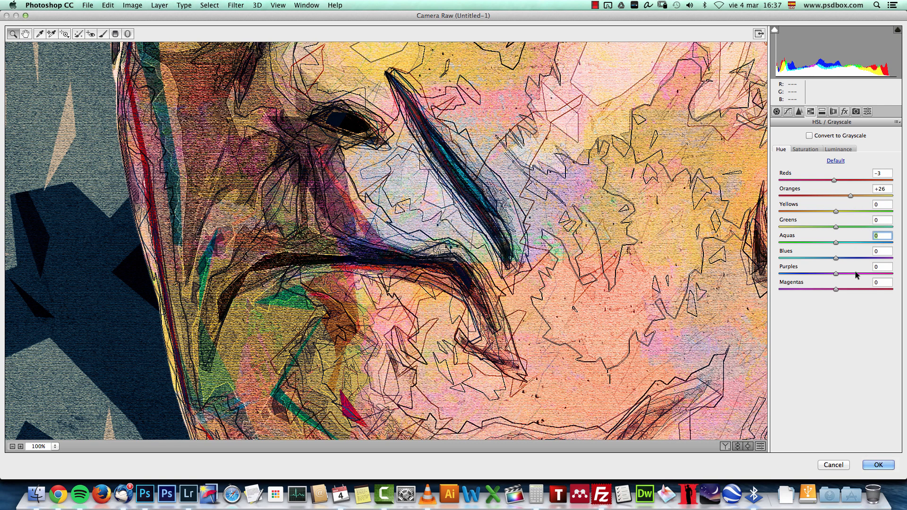
type("-21")
Raise the HSL Saturation to +39 for Greens, +23 for Aquas and +60 for Blues
left_click(805, 148)
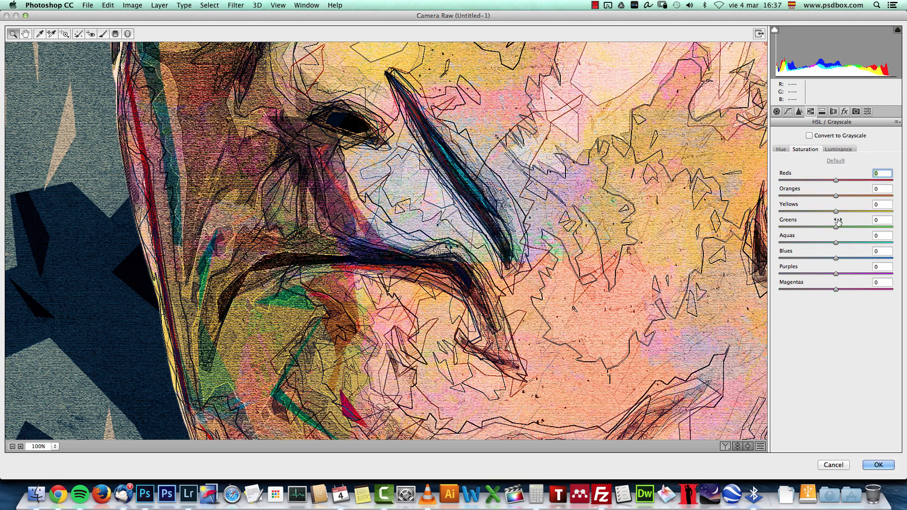
left_click(880, 220)
type("39")
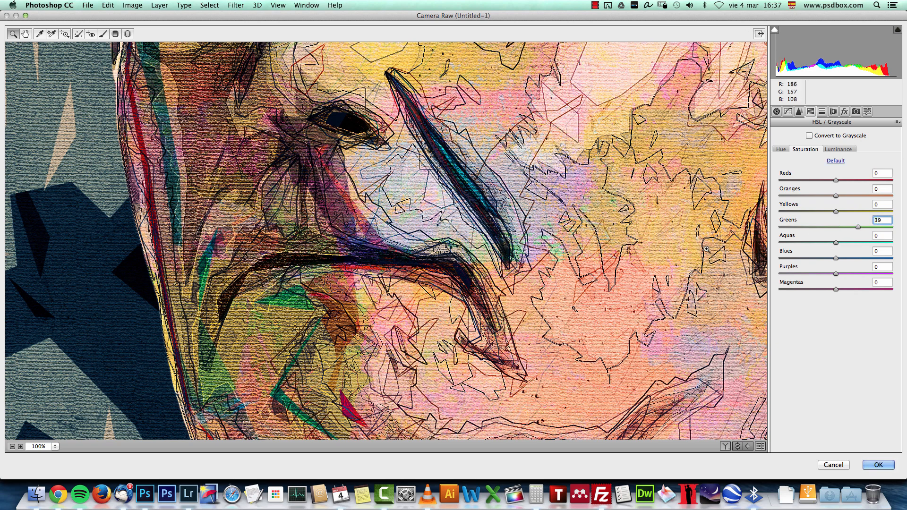
left_click(884, 234)
type("23")
left_click(878, 251)
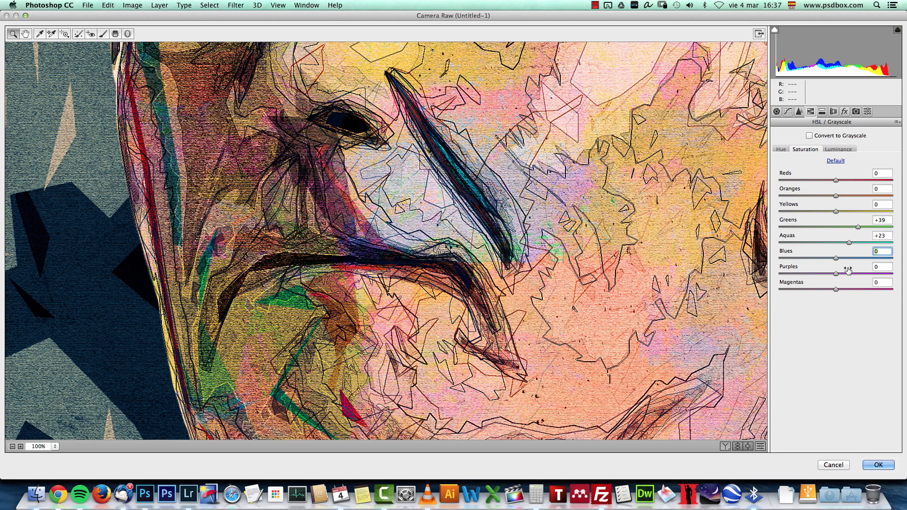
type("60")
Set the Split Toning Highlights to Hue 71 and Saturation 25
left_click(13, 447)
left_click(13, 446)
left_click(13, 446)
left_click(12, 446)
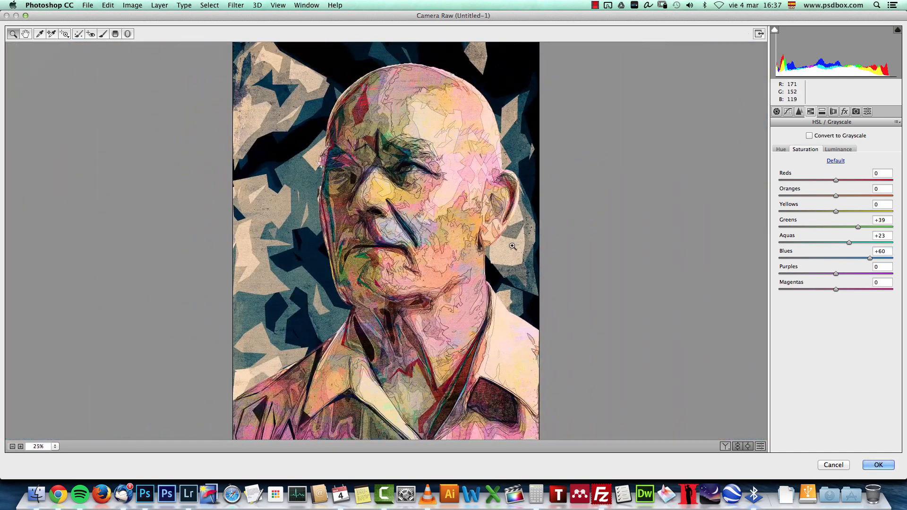
left_click(833, 111)
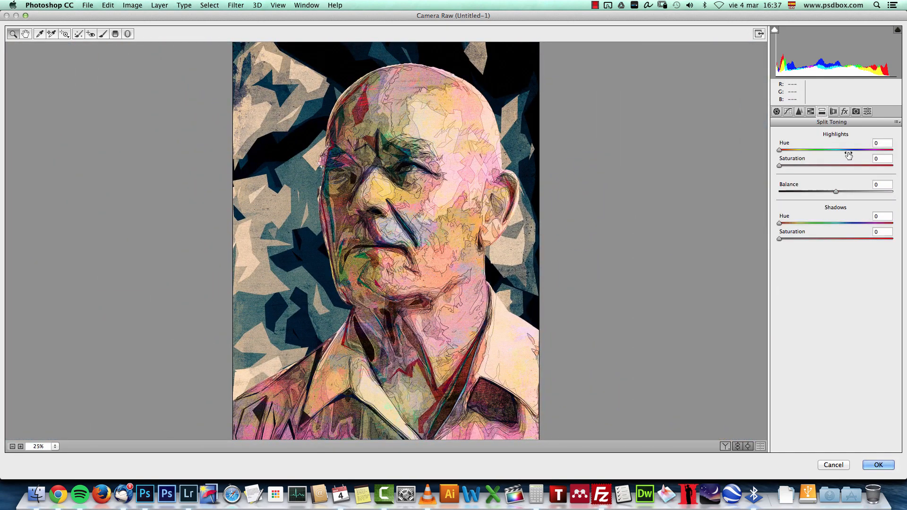
left_click(878, 145)
type("71")
left_click(886, 158)
type("25")
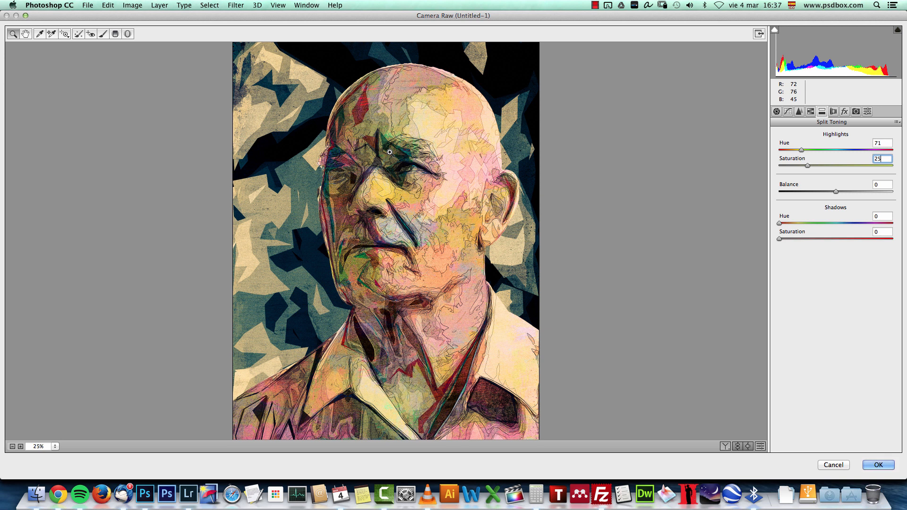
Set the Split Toning Shadows to Hue 242 and Saturation 28 with a Balance of -11, and apply the Camera Raw filter
key("Tab")
type("242")
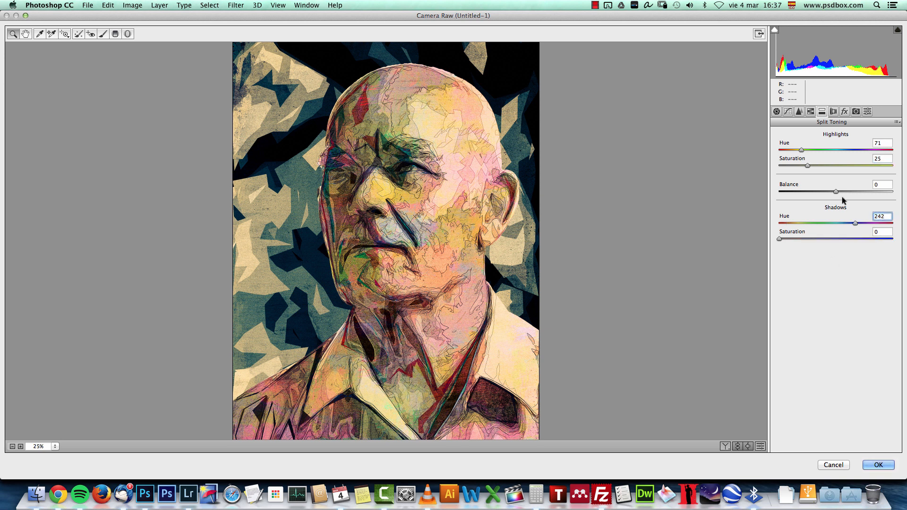
key("Tab")
type("28")
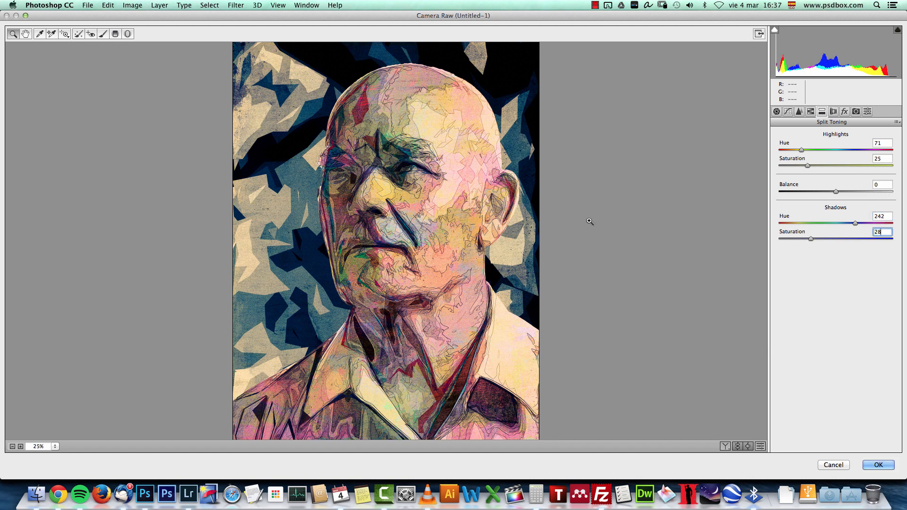
left_click_drag(878, 186, 867, 188)
type("-11")
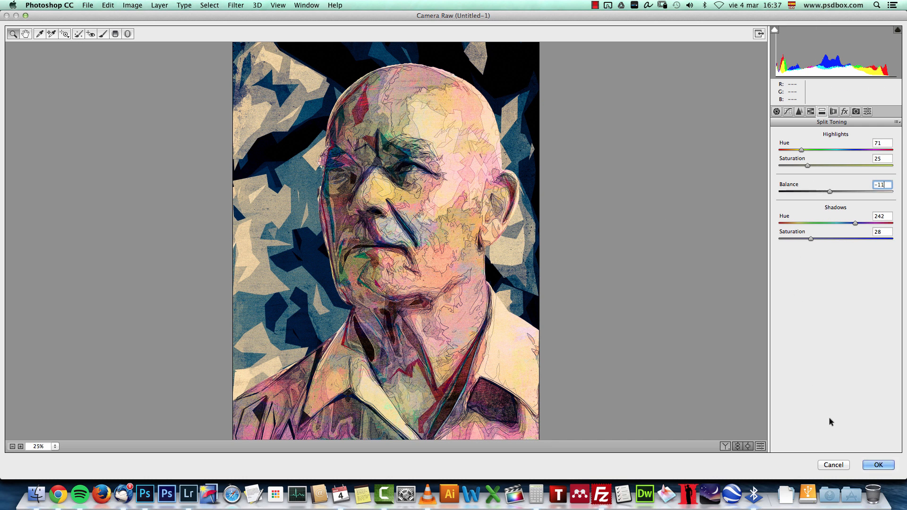
left_click(880, 465)
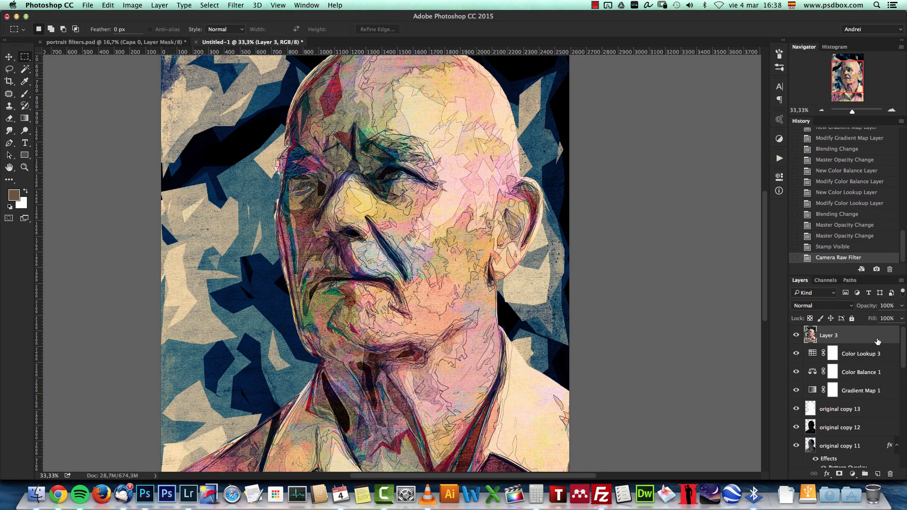
Add a Vibrance adjustment layer above Layer 3 with Vibrance +13 and Saturation +17
left_click(852, 474)
left_click(861, 364)
left_click_drag(690, 230, 702, 212)
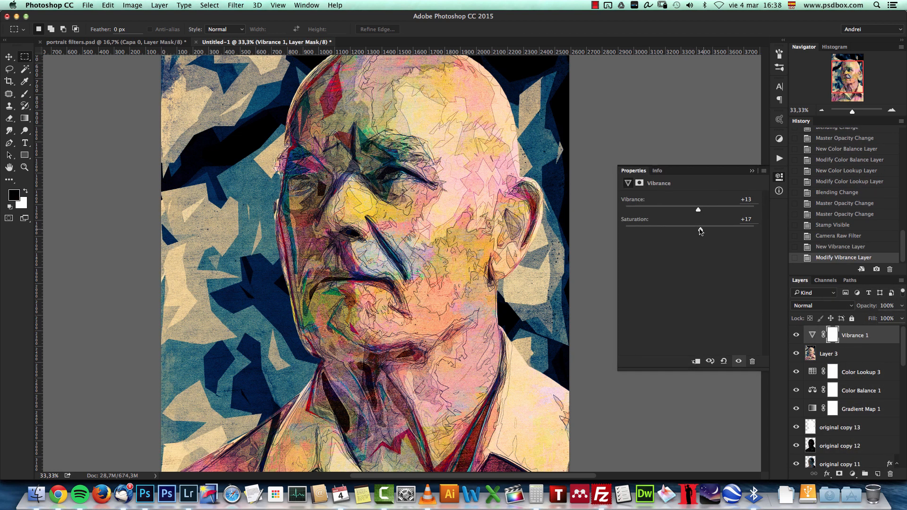
left_click(751, 171)
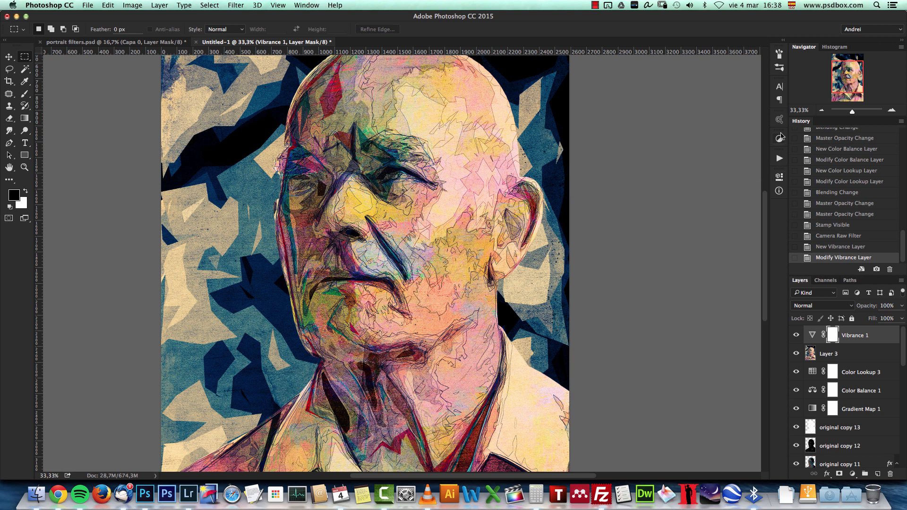
Add a Color Lookup adjustment layer above the Vibrance layer with the Moonlight.3DL 3DLUT file and set its opacity to 22%
left_click(821, 110)
left_click(891, 110)
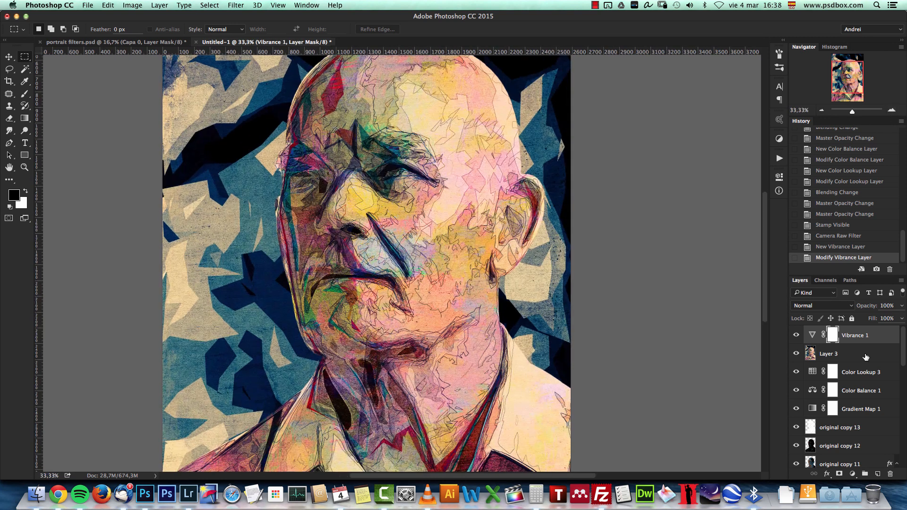
left_click(852, 474)
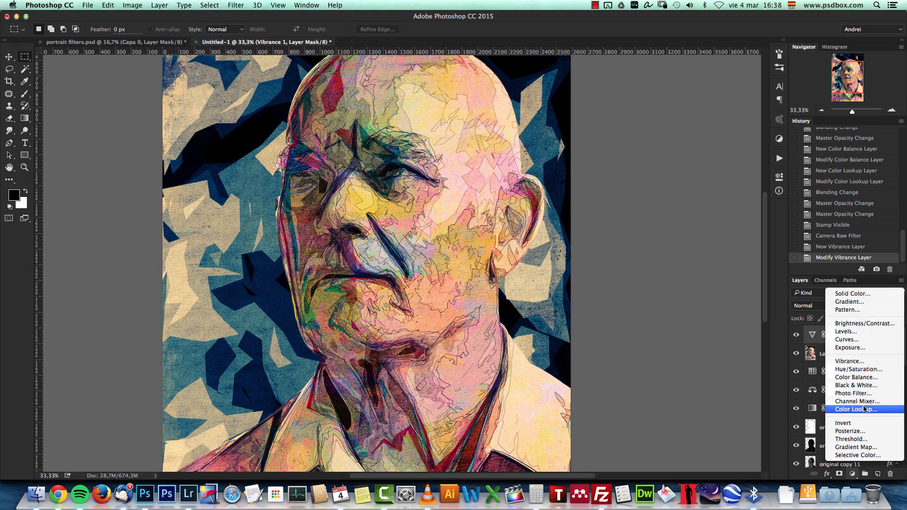
left_click(865, 410)
left_click(717, 200)
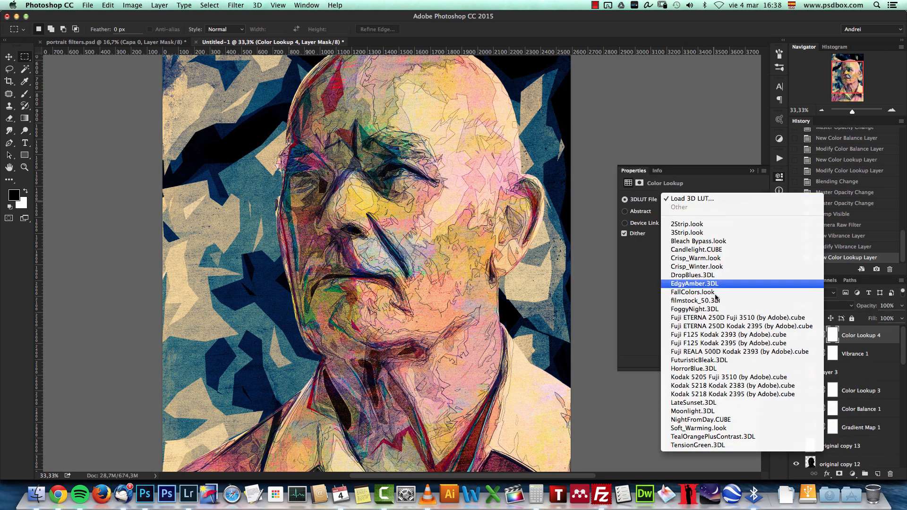
left_click(722, 411)
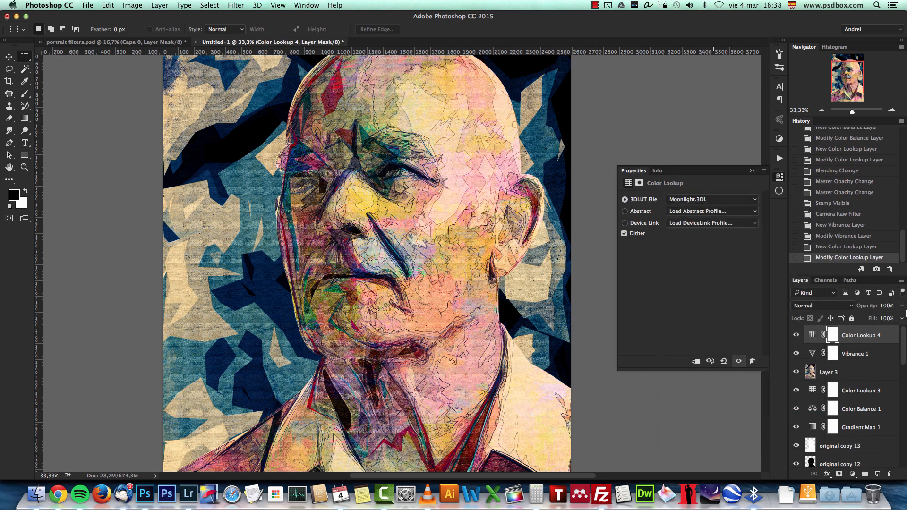
left_click(901, 305)
left_click_drag(900, 317, 866, 321)
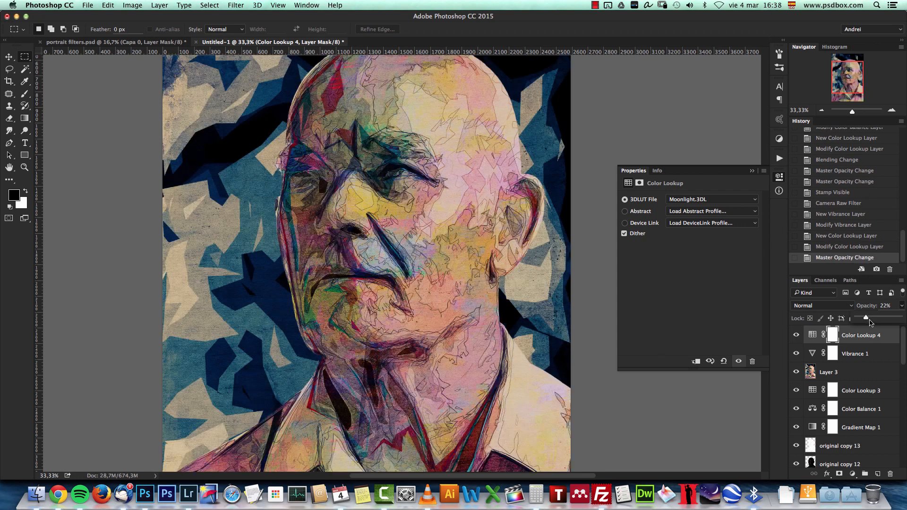
Try the 3Strip.look 3DLUT file on the top Color Lookup layer at 68% opacity
left_click(728, 202)
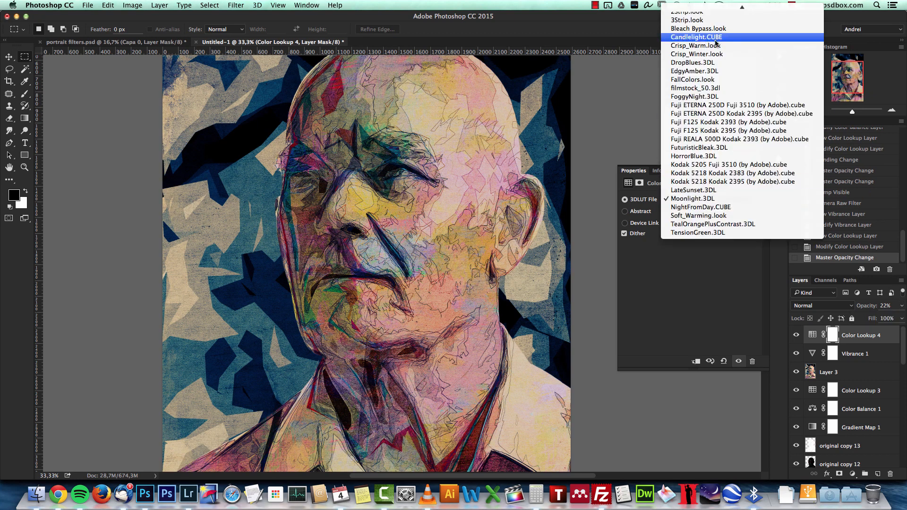
left_click(703, 20)
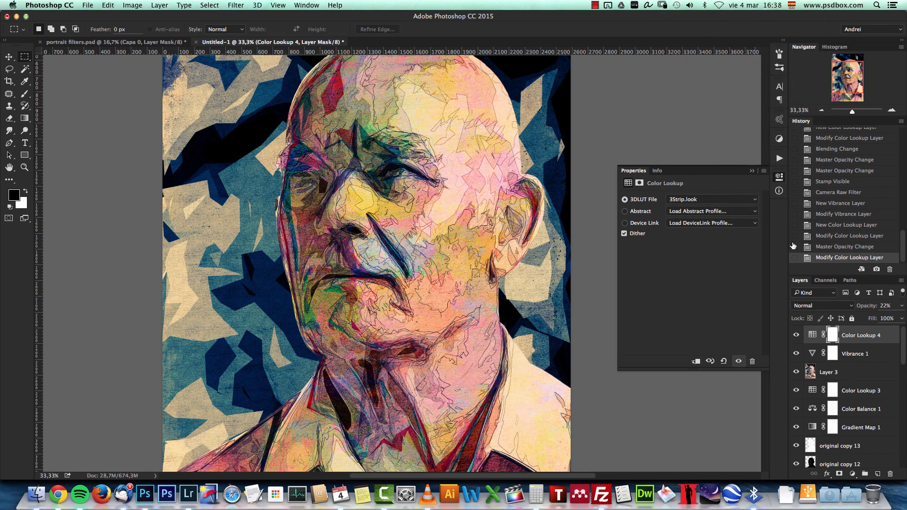
left_click(900, 307)
left_click_drag(866, 321, 887, 322)
Switch the top Color Lookup layer to the FallColors.look 3DLUT file and set its opacity to 45%
left_click(694, 199)
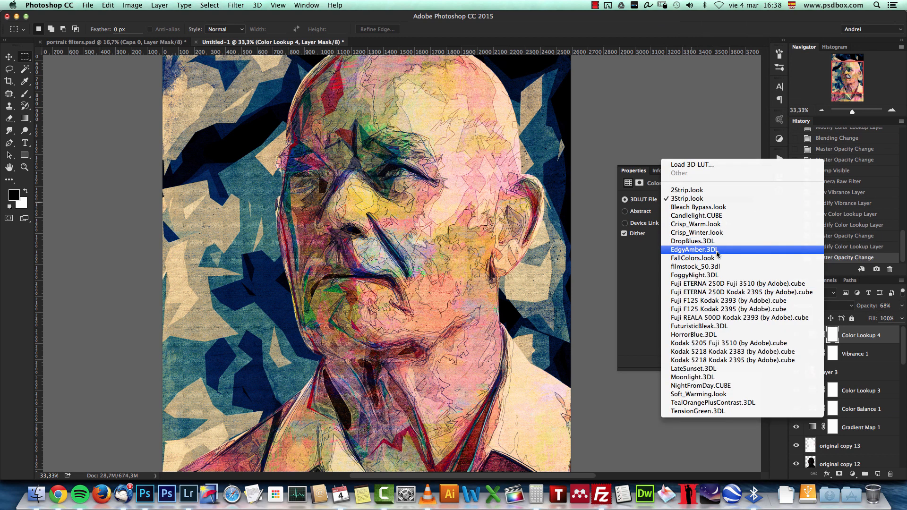
left_click(717, 259)
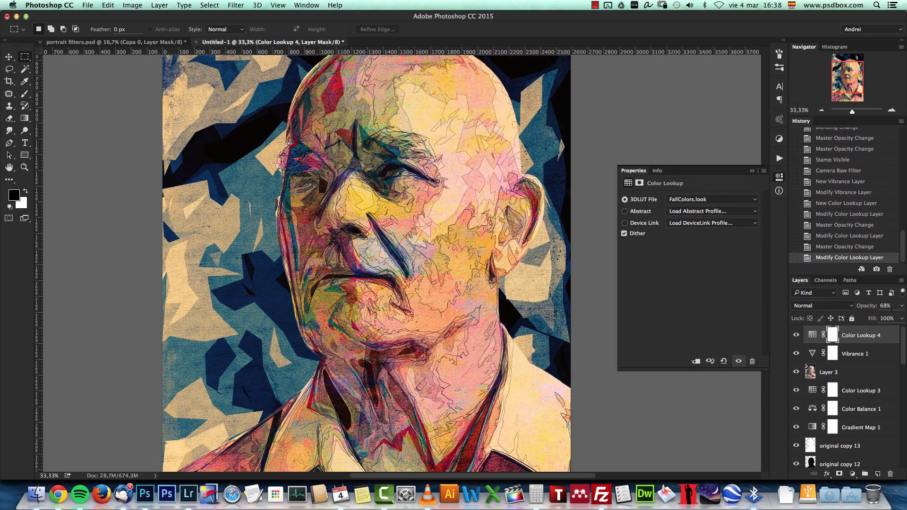
left_click(751, 167)
left_click(900, 306)
left_click_drag(886, 320, 875, 328)
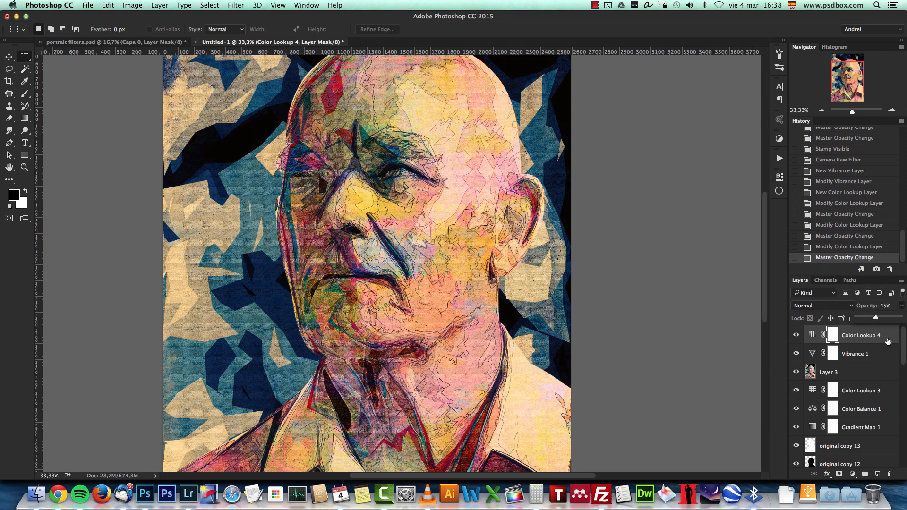
left_click(888, 343)
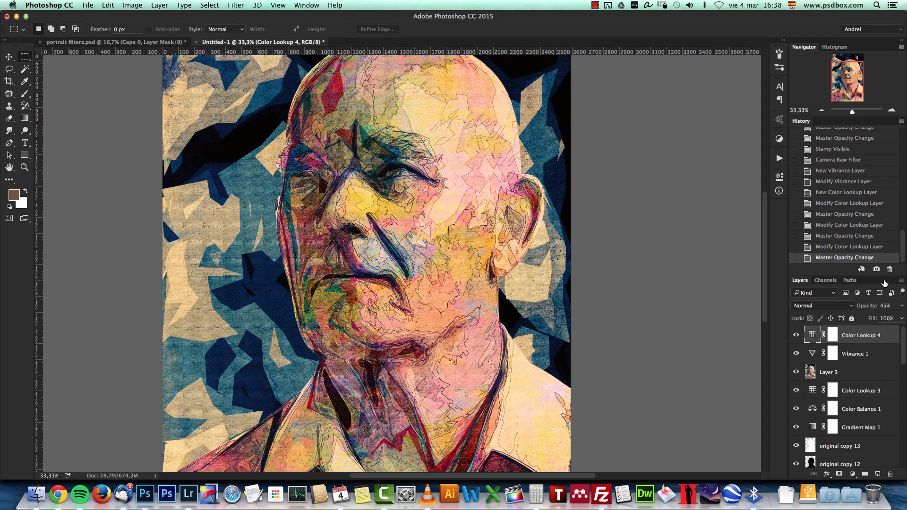
Inspect the line work, texture and colours of the face up close at 66.67% and 50% magnification
left_click(890, 112)
left_click(890, 112)
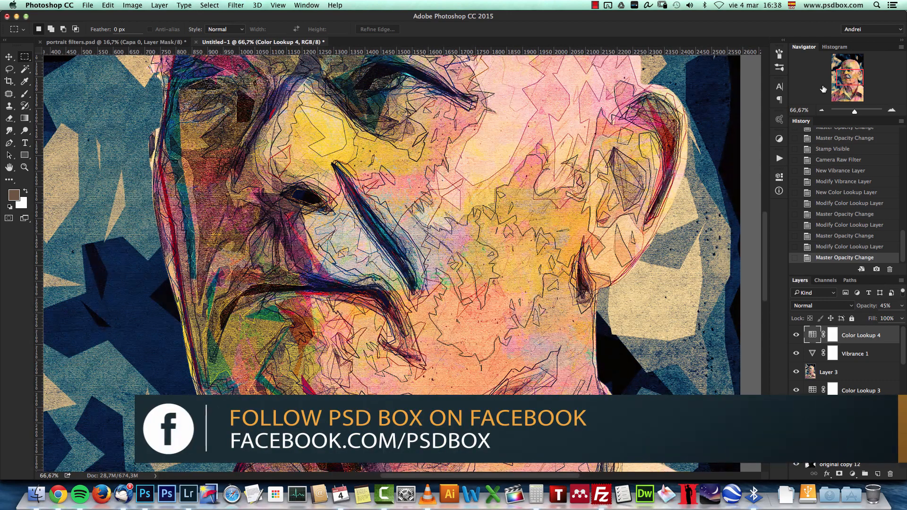
left_click(842, 76)
left_click_drag(844, 79, 842, 78)
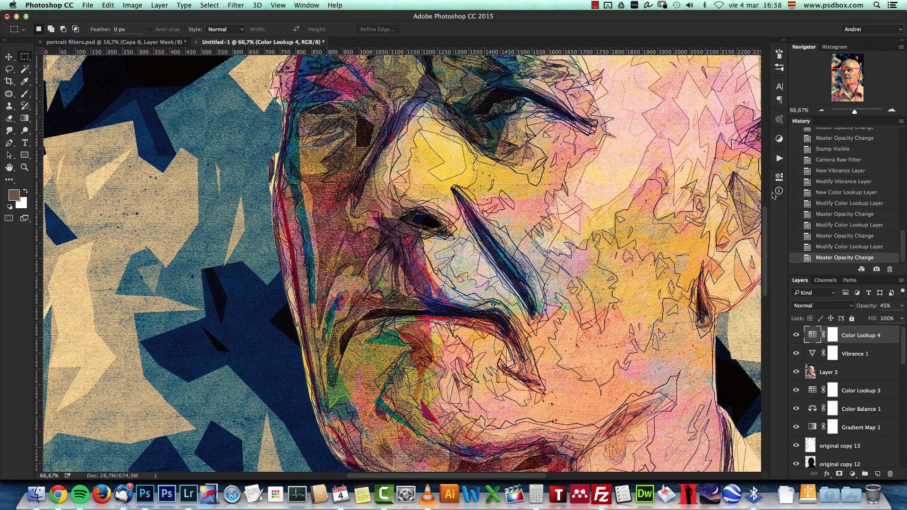
left_click(821, 110)
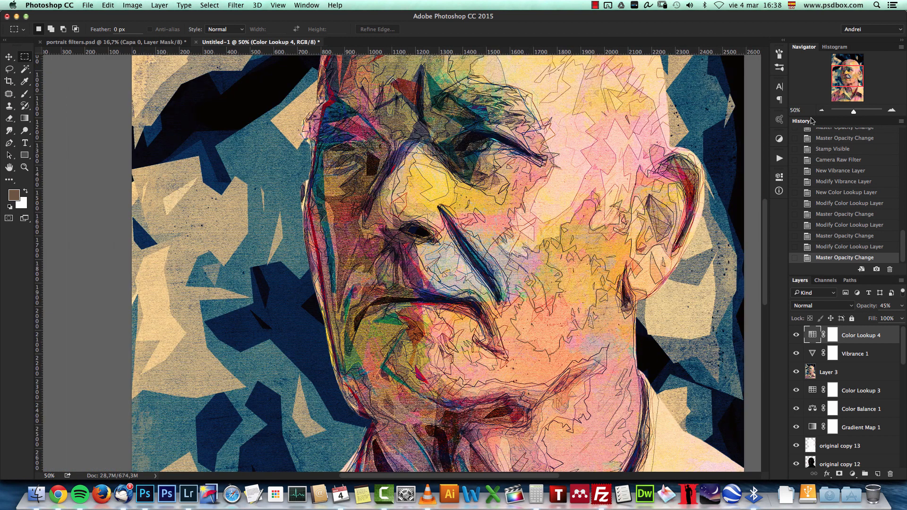